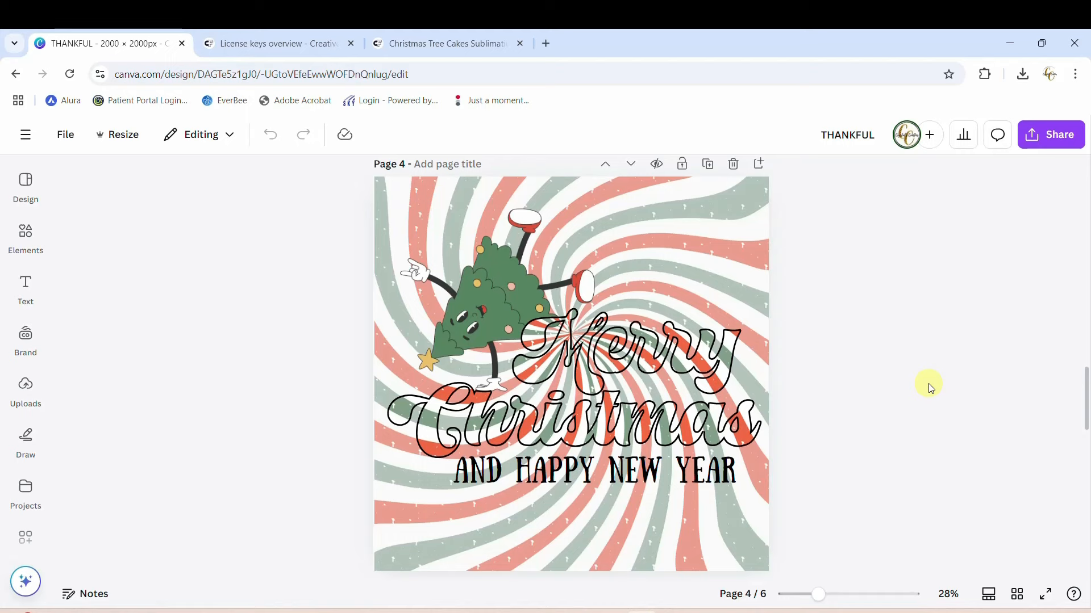
Step: Add a blank page directly after page 4, the "Merry Christmas and Happy New Year" design
{"action": "scroll", "coordinate": [930, 388], "scroll_direction": "down", "scroll_amount": 5}
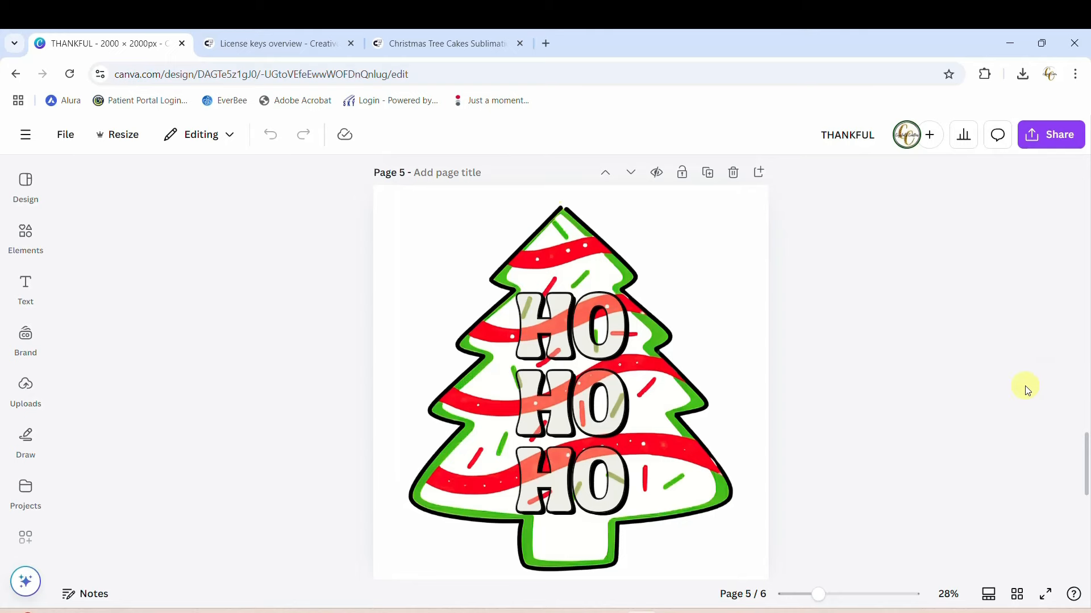
{"action": "scroll", "coordinate": [994, 415], "scroll_direction": "down", "scroll_amount": 1}
{"action": "scroll", "coordinate": [994, 415], "scroll_direction": "down", "scroll_amount": 3}
{"action": "scroll", "coordinate": [994, 415], "scroll_direction": "up", "scroll_amount": 10}
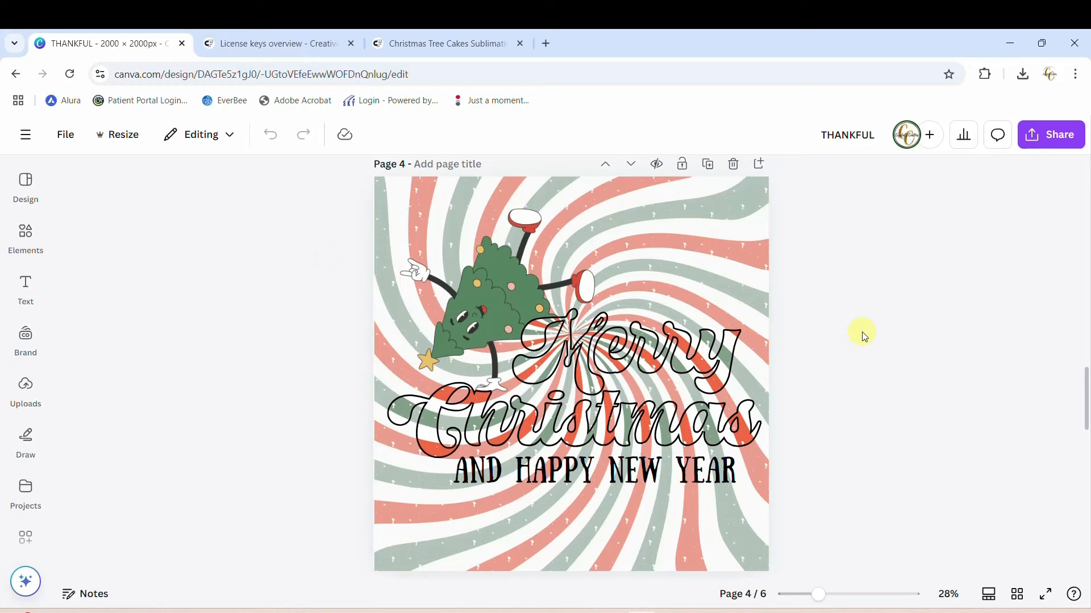
{"action": "left_click", "coordinate": [759, 164]}
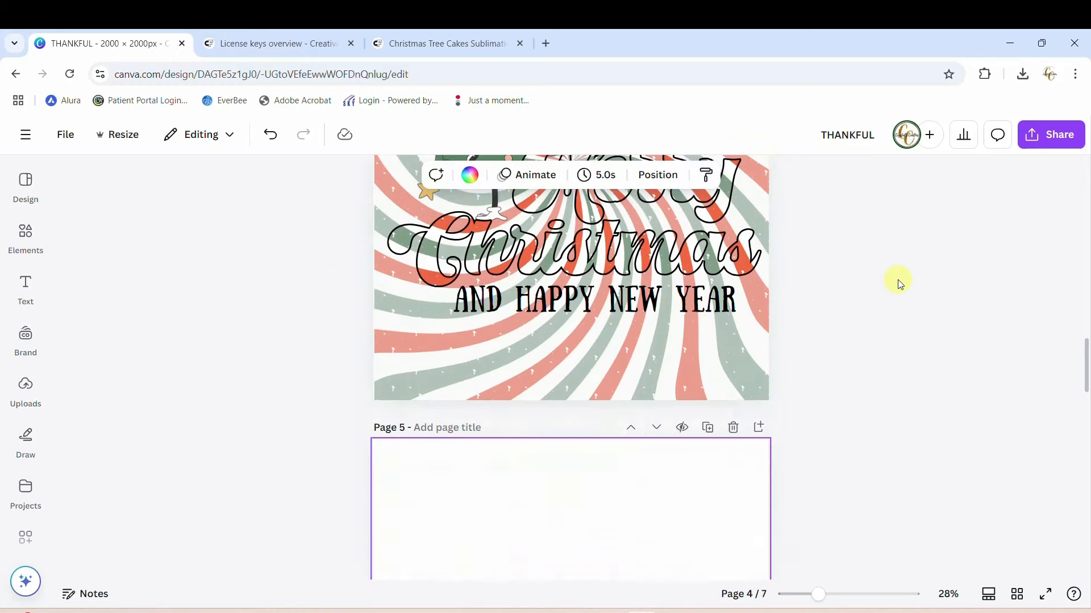
{"action": "scroll", "coordinate": [899, 282], "scroll_direction": "up", "scroll_amount": 5}
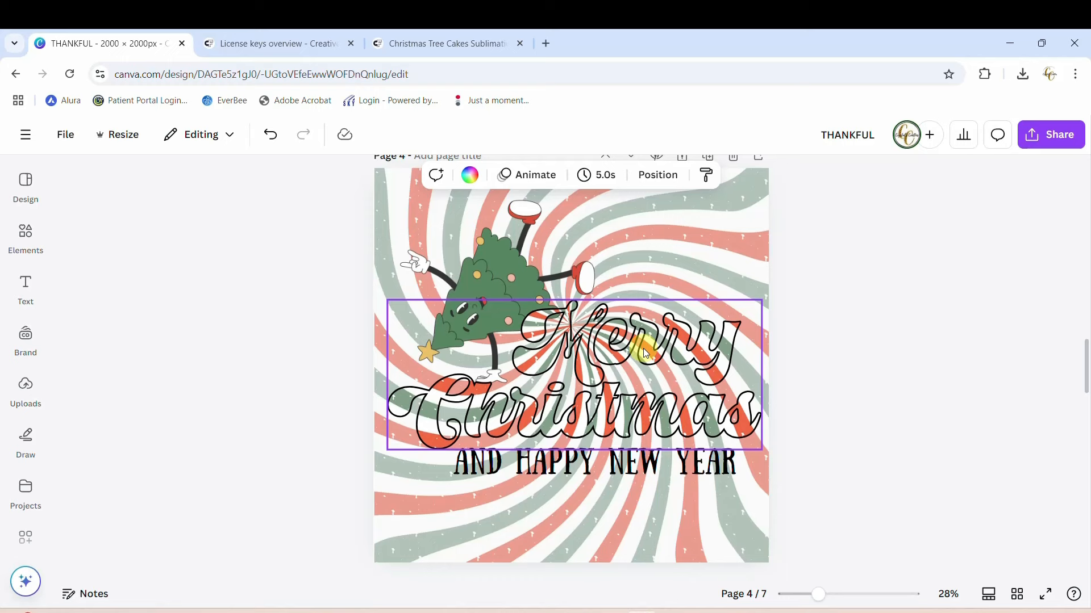
{"action": "scroll", "coordinate": [922, 364], "scroll_direction": "down", "scroll_amount": 5}
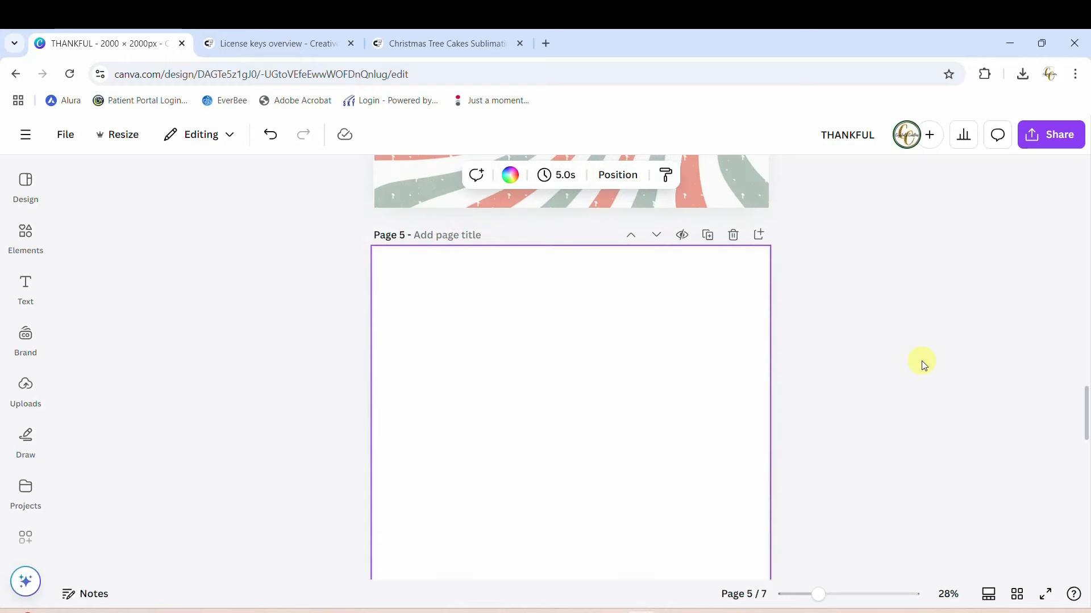
{"action": "scroll", "coordinate": [922, 364], "scroll_direction": "up", "scroll_amount": 5}
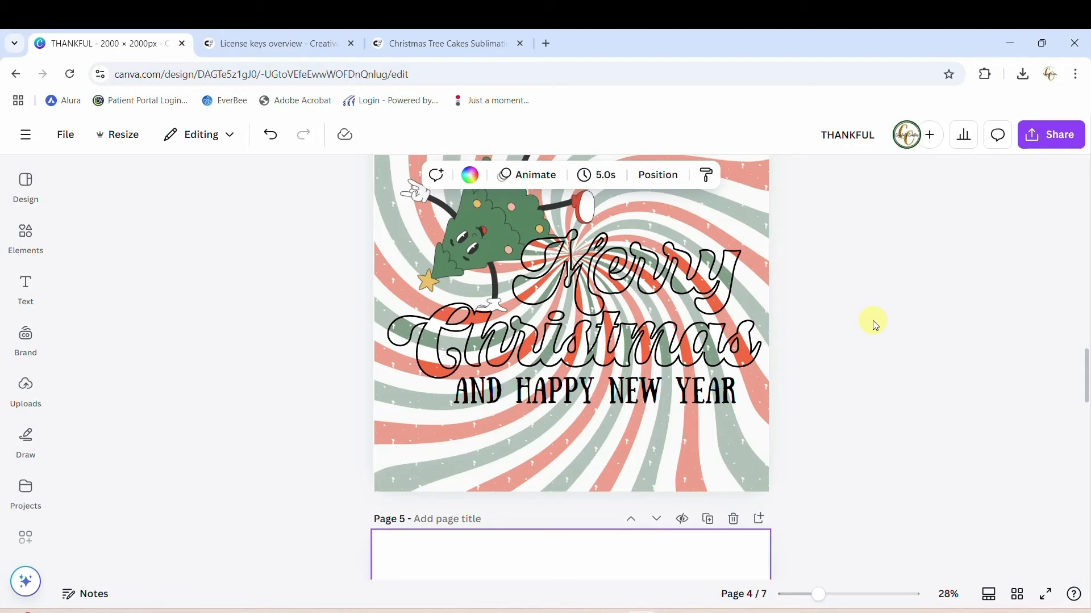
{"action": "scroll", "coordinate": [601, 369], "scroll_direction": "down", "scroll_amount": 6}
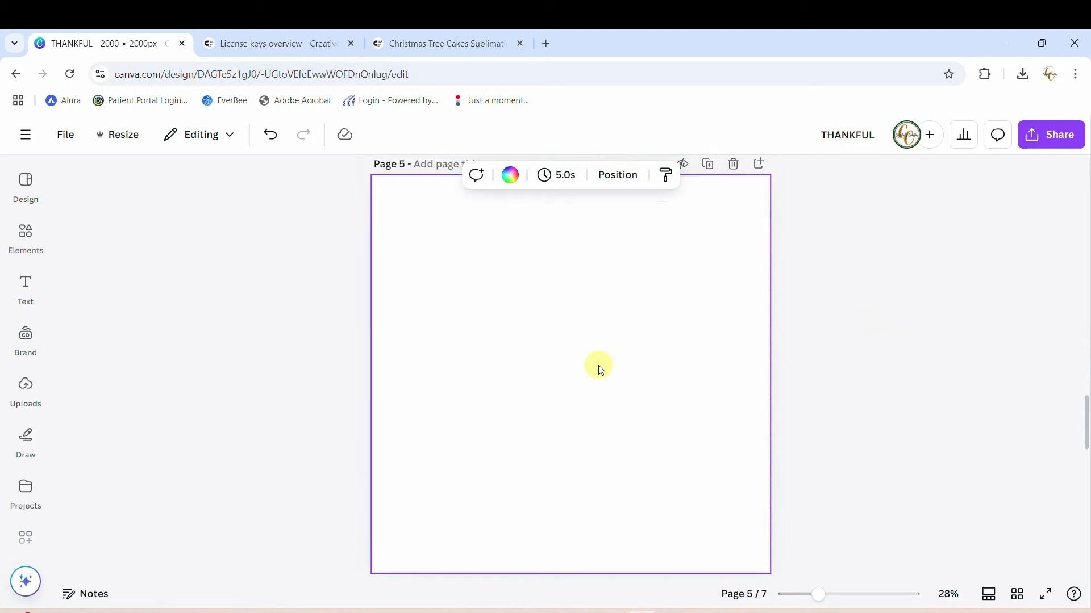
Step: Add a "Merry" text box to the blank page 5 and set its font to Chunky Retro
{"action": "key", "text": "t"}
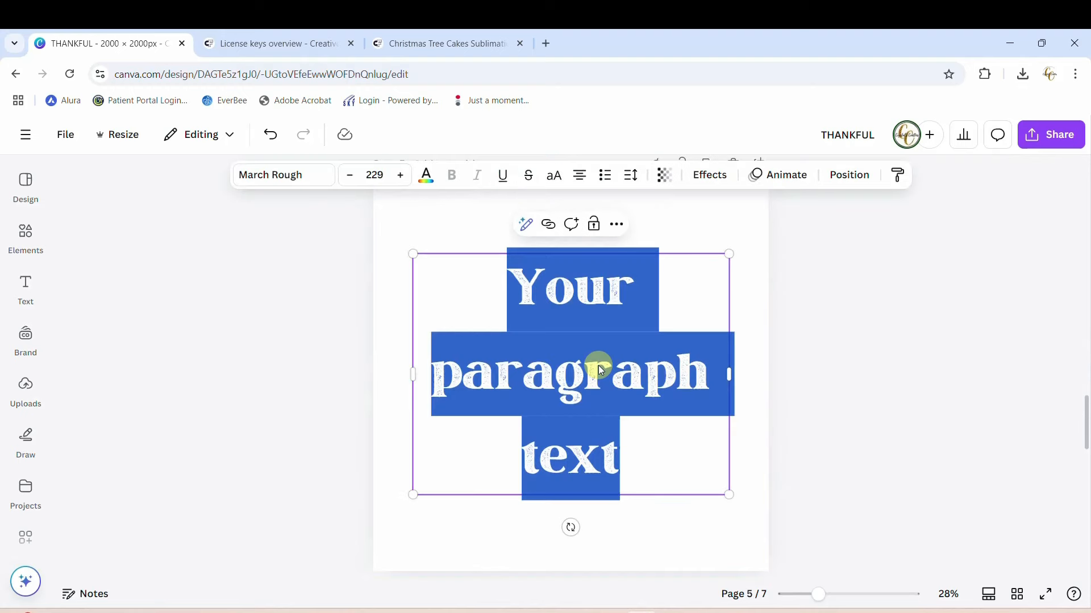
{"action": "type", "text": "Merry"}
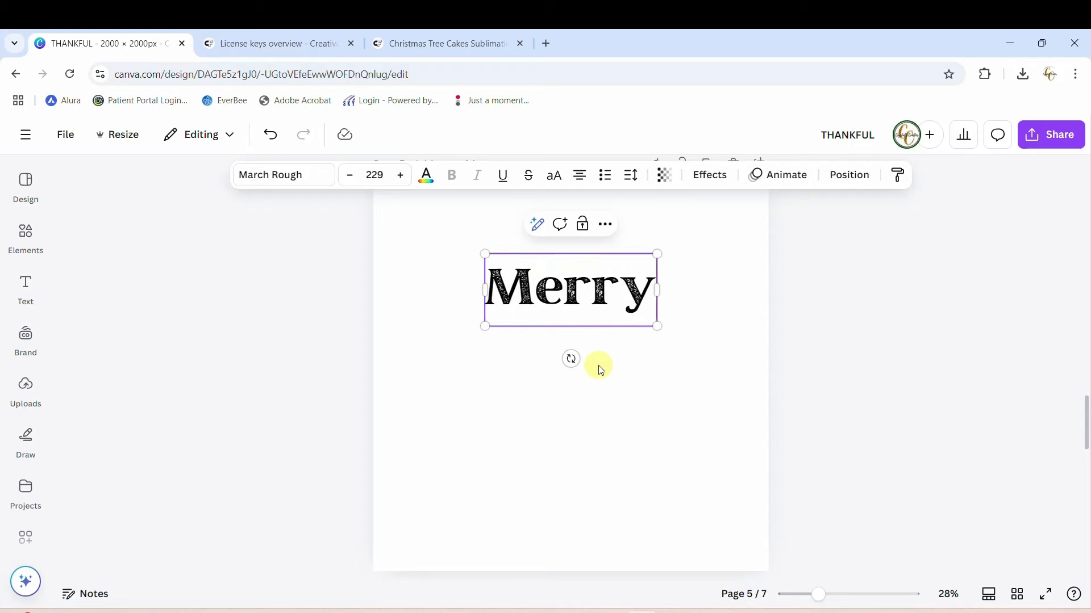
{"action": "left_click", "coordinate": [304, 181]}
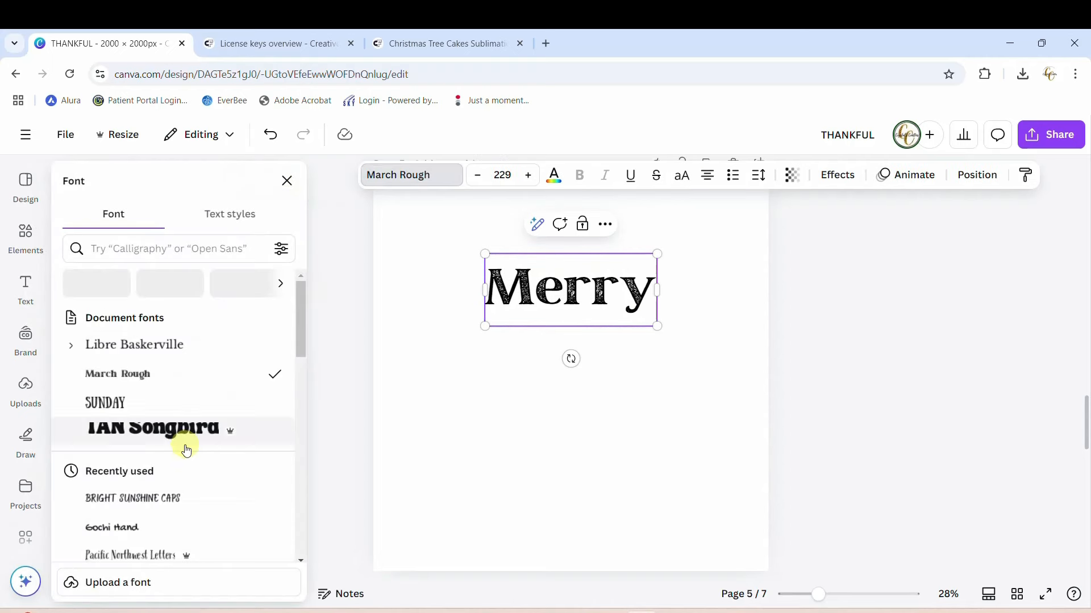
{"action": "scroll", "coordinate": [206, 430], "scroll_direction": "down", "scroll_amount": 5}
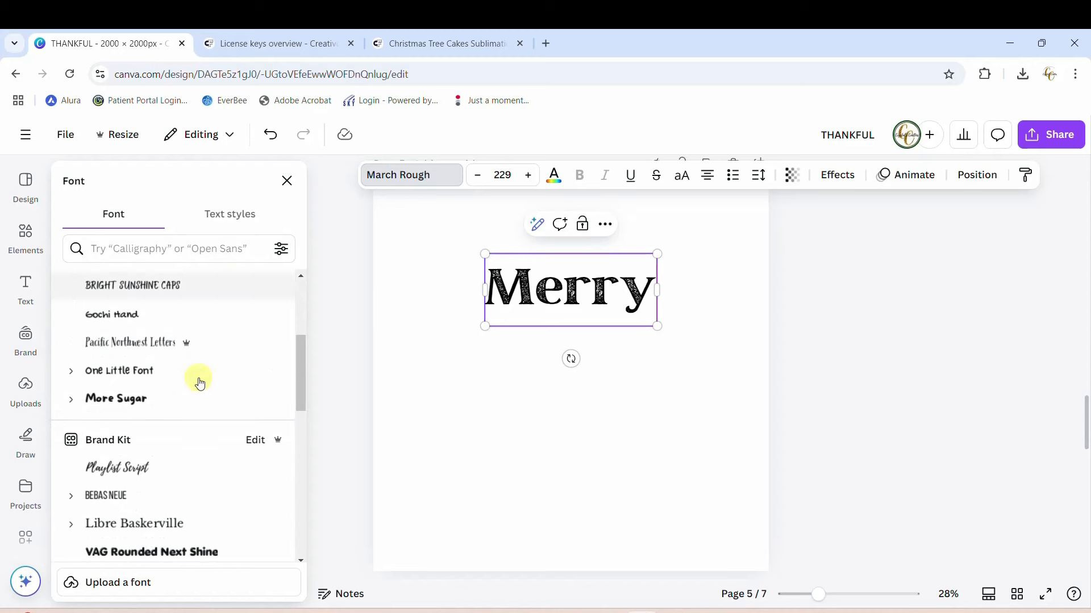
{"action": "scroll", "coordinate": [206, 430], "scroll_direction": "down", "scroll_amount": 3}
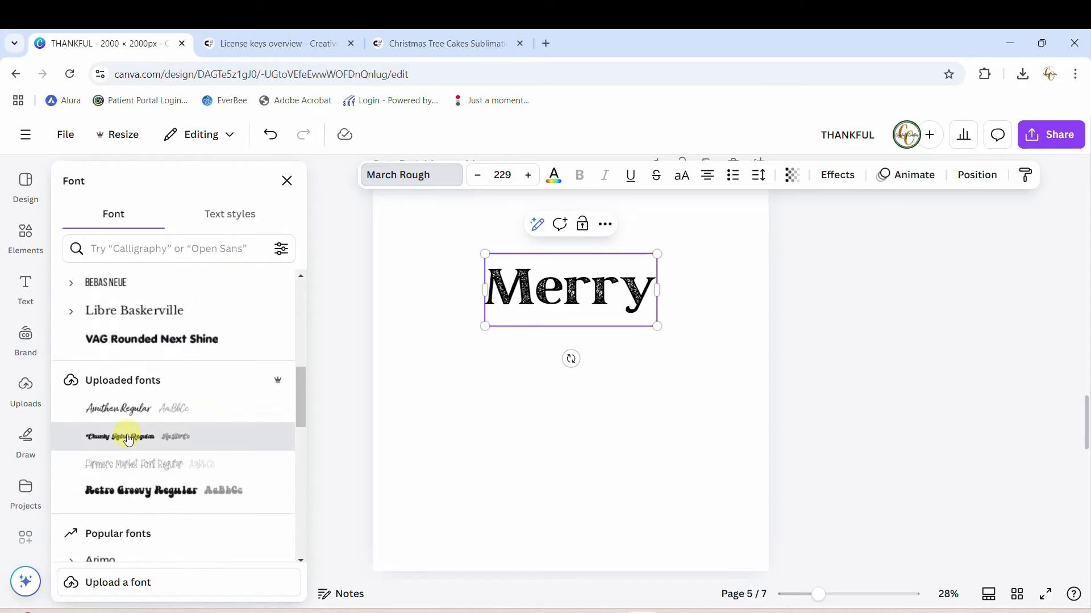
{"action": "left_click", "coordinate": [126, 437]}
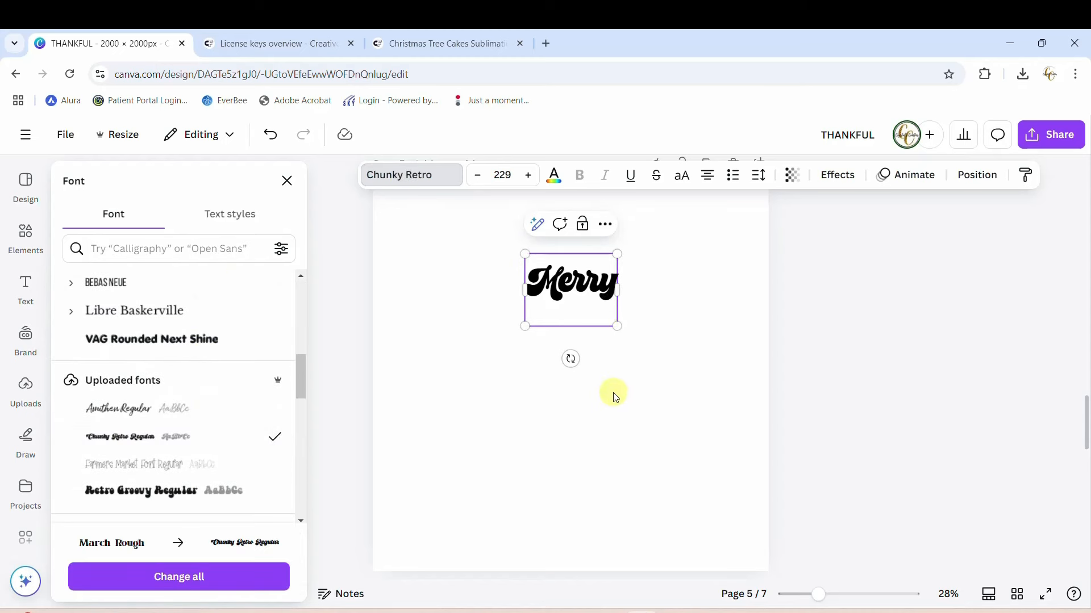
Step: Add a separate "Christmas" text box on page 5 and set its font to Chunky Retro
{"action": "left_click", "coordinate": [566, 451]}
{"action": "type", "text": "text"}
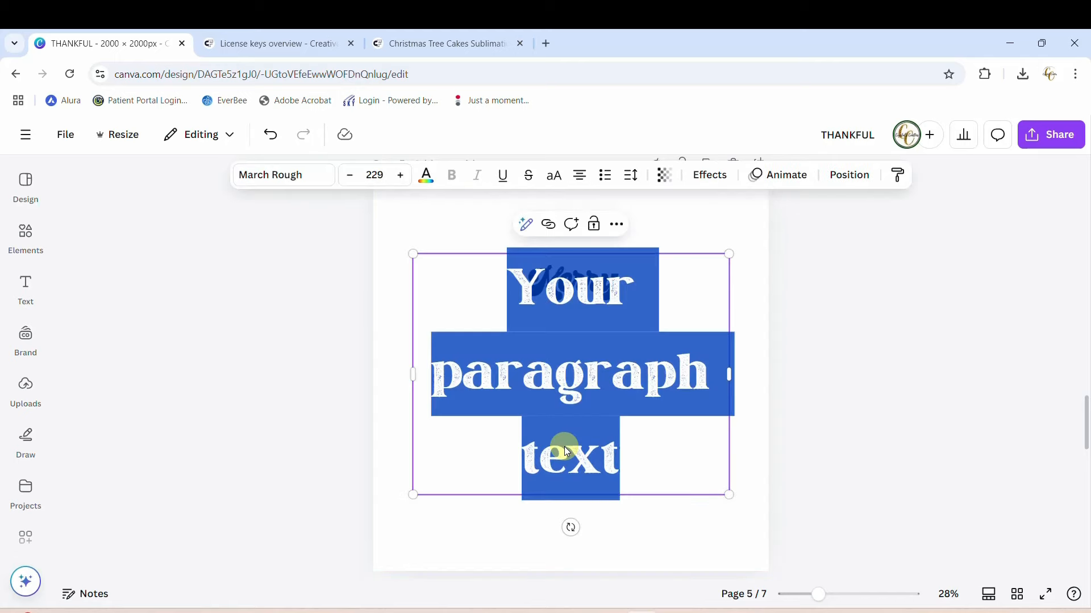
{"action": "type", "text": "Merryistmas"}
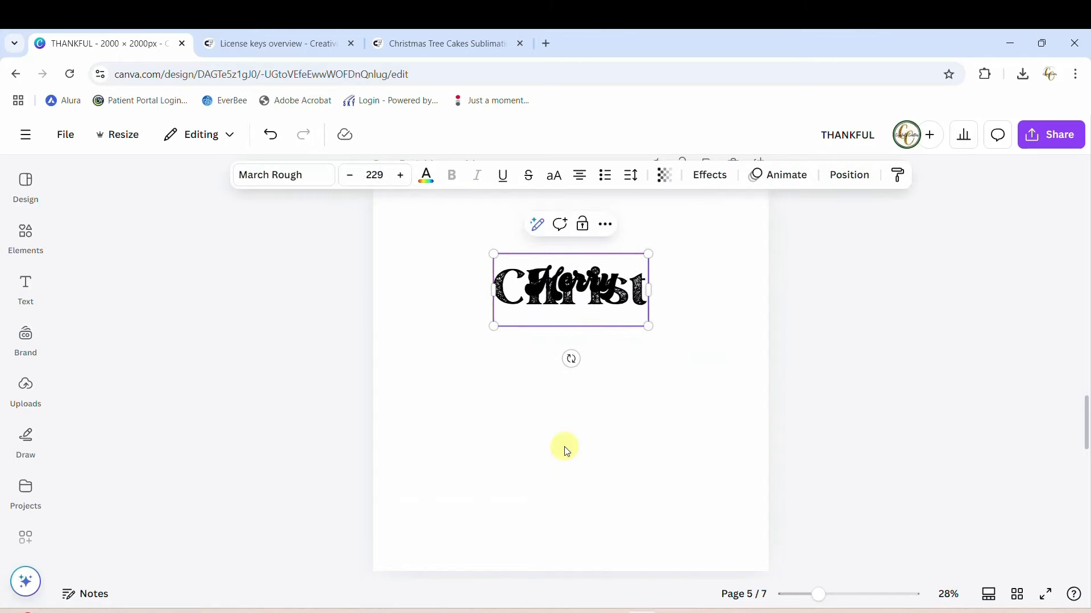
{"action": "left_click", "coordinate": [303, 176]}
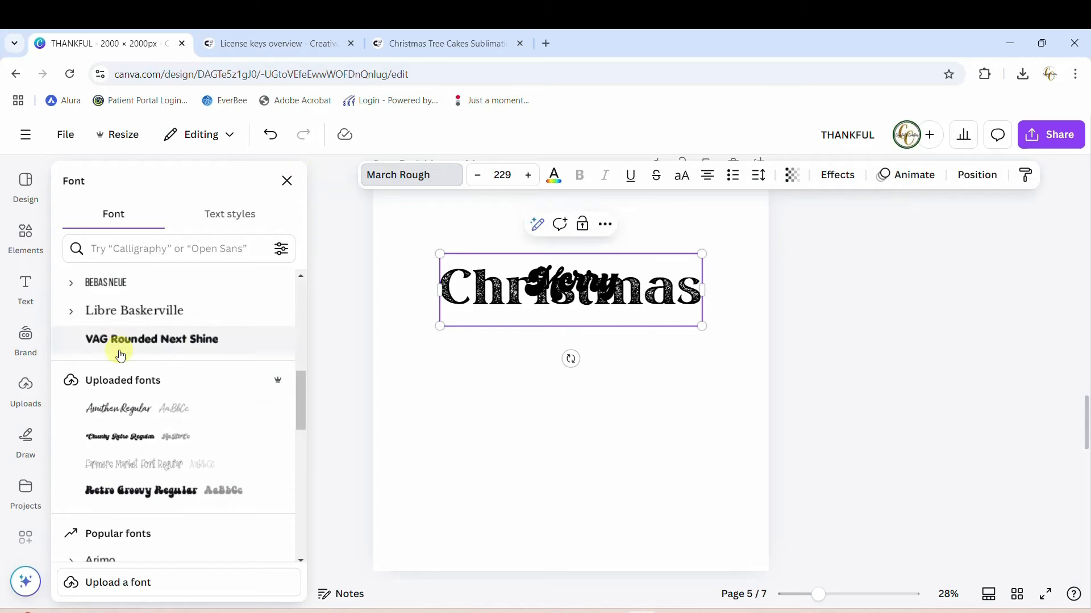
{"action": "left_click", "coordinate": [115, 437]}
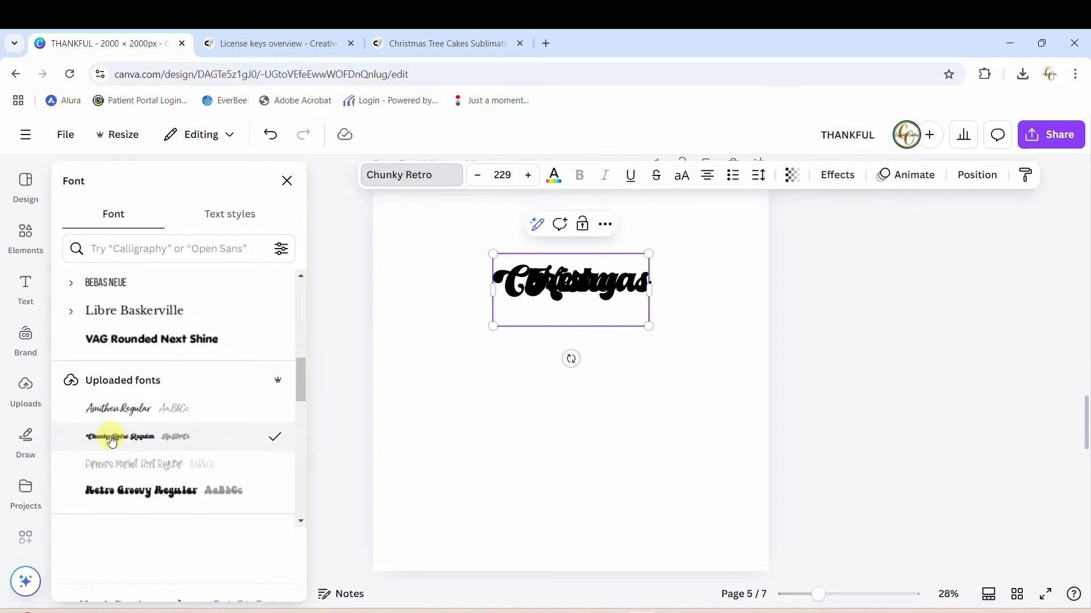
Step: Move "Christmas" below "Merry" and bring "Merry" down so it sits close above it, following the page 4 layout
{"action": "left_click", "coordinate": [511, 430]}
{"action": "left_click_drag", "start_coordinate": [560, 285], "coordinate": [550, 358]}
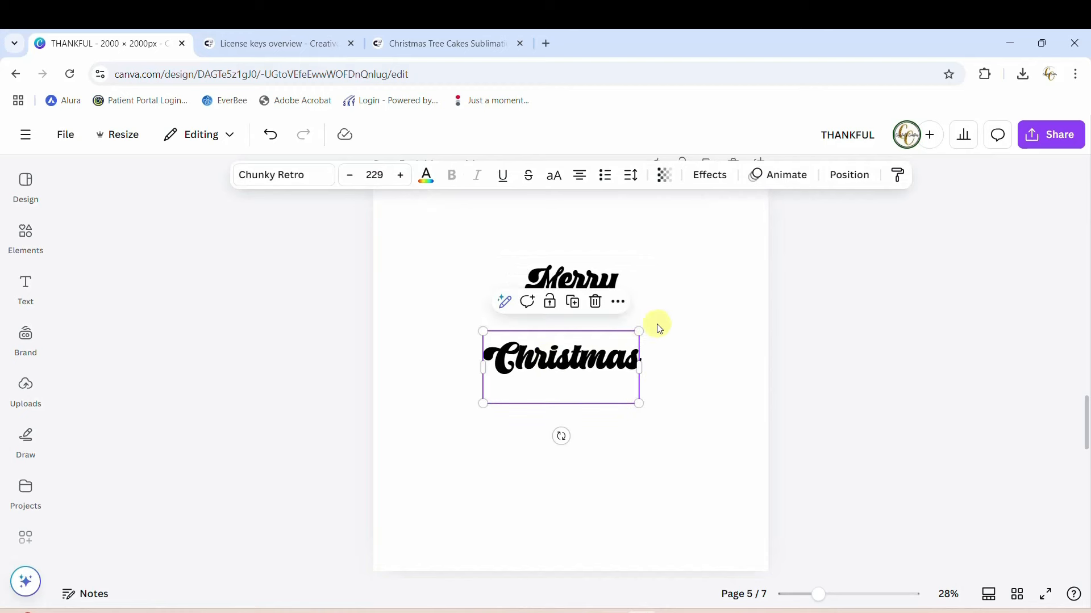
{"action": "left_click", "coordinate": [683, 331]}
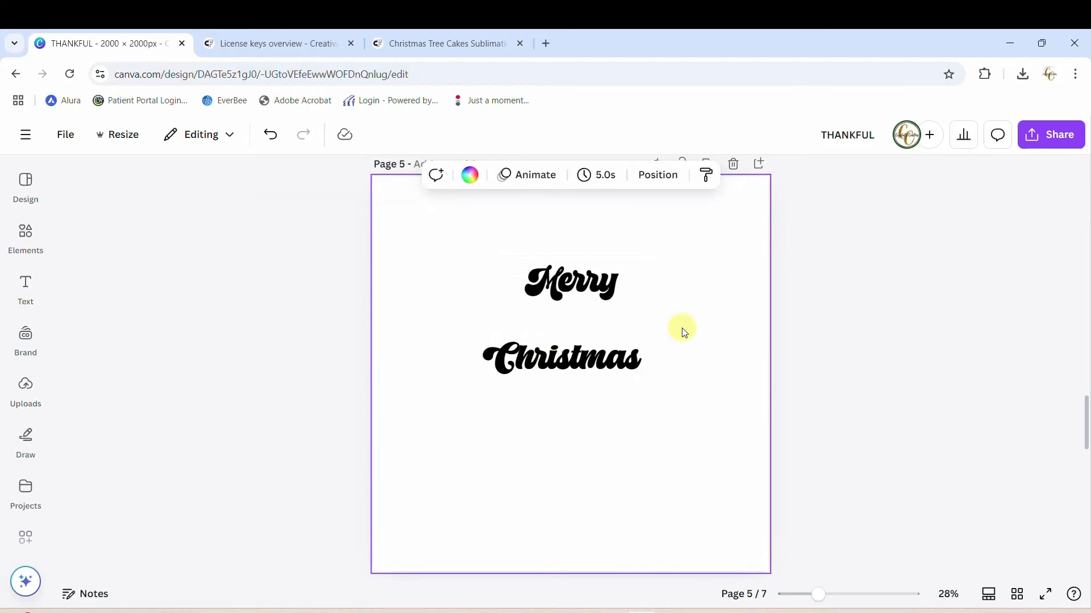
{"action": "left_click_drag", "start_coordinate": [585, 281], "coordinate": [593, 324]}
{"action": "scroll", "coordinate": [718, 385], "scroll_direction": "up", "scroll_amount": 6}
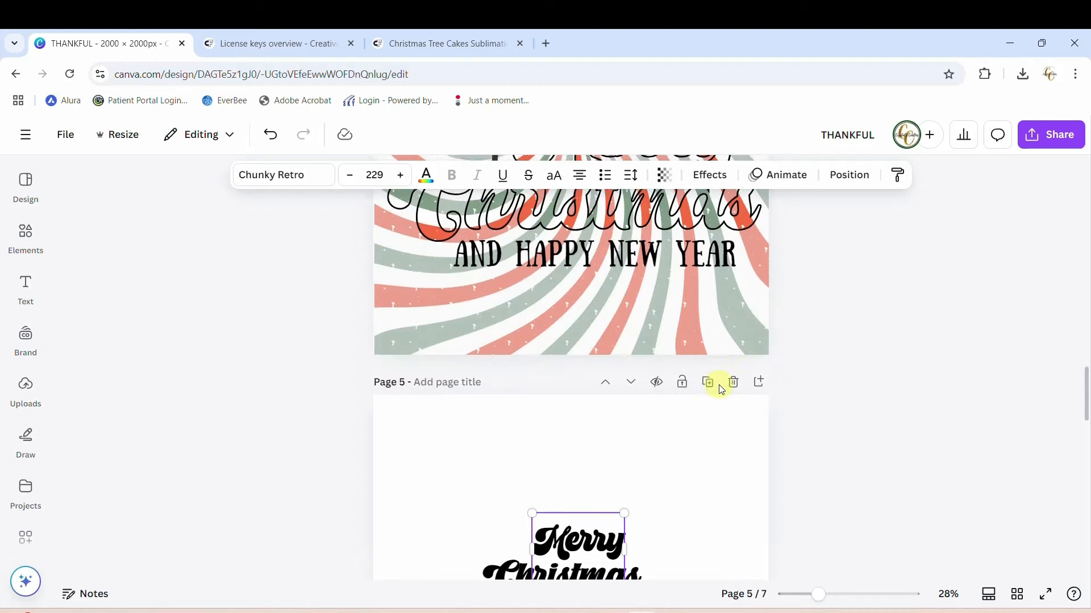
{"action": "scroll", "coordinate": [718, 384], "scroll_direction": "down", "scroll_amount": 7}
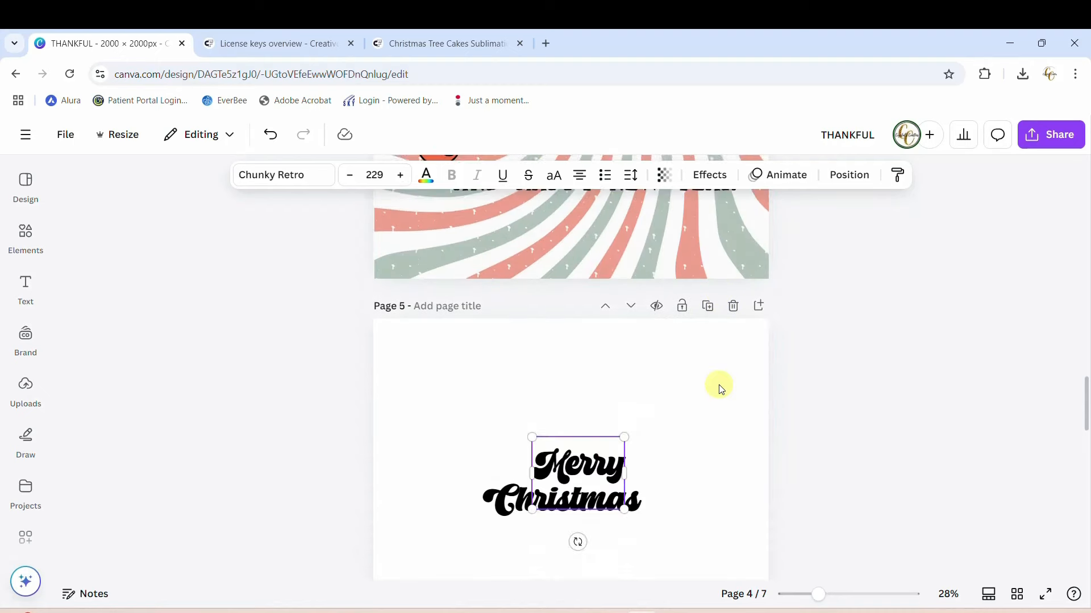
{"action": "left_click", "coordinate": [650, 388]}
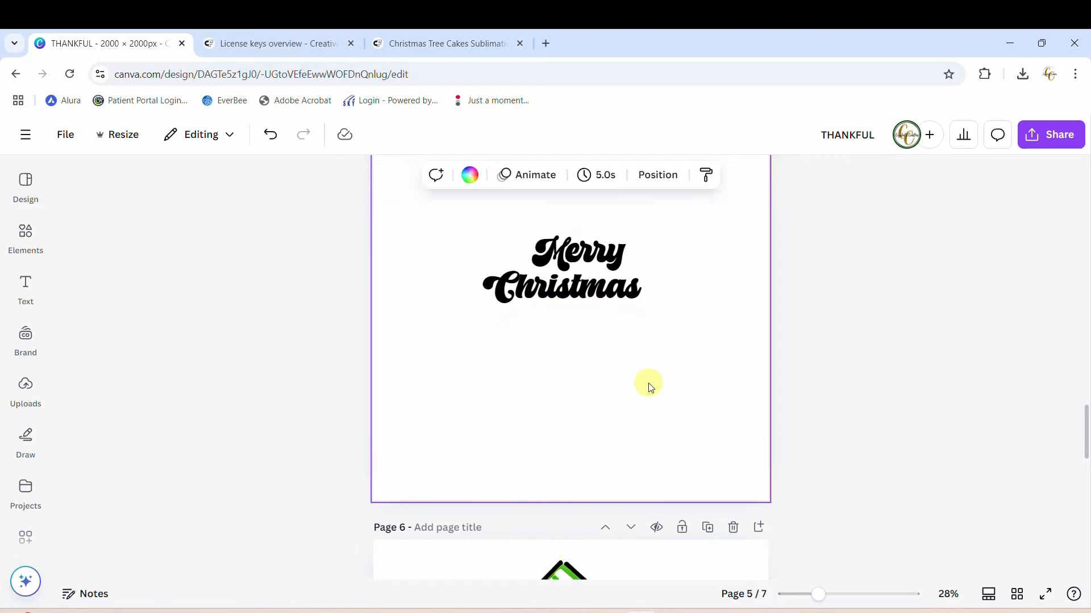
Step: Enlarge the "Christmas" text to font size about 504, nearly the page width, and place it below "Merry"
{"action": "scroll", "coordinate": [728, 386], "scroll_direction": "up", "scroll_amount": 5}
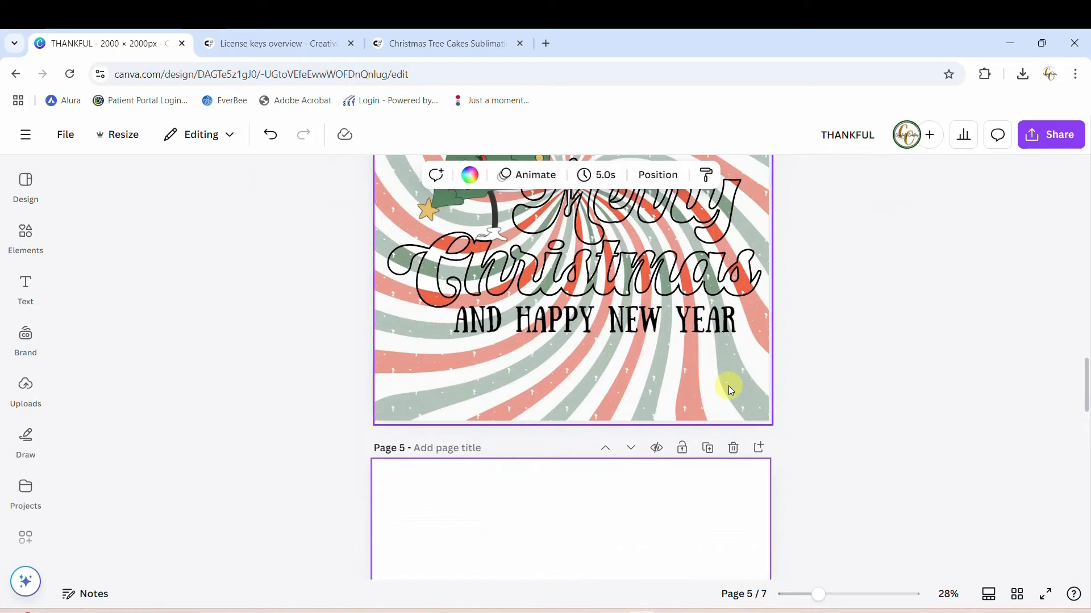
{"action": "scroll", "coordinate": [729, 386], "scroll_direction": "down", "scroll_amount": 5}
{"action": "left_click", "coordinate": [559, 367]}
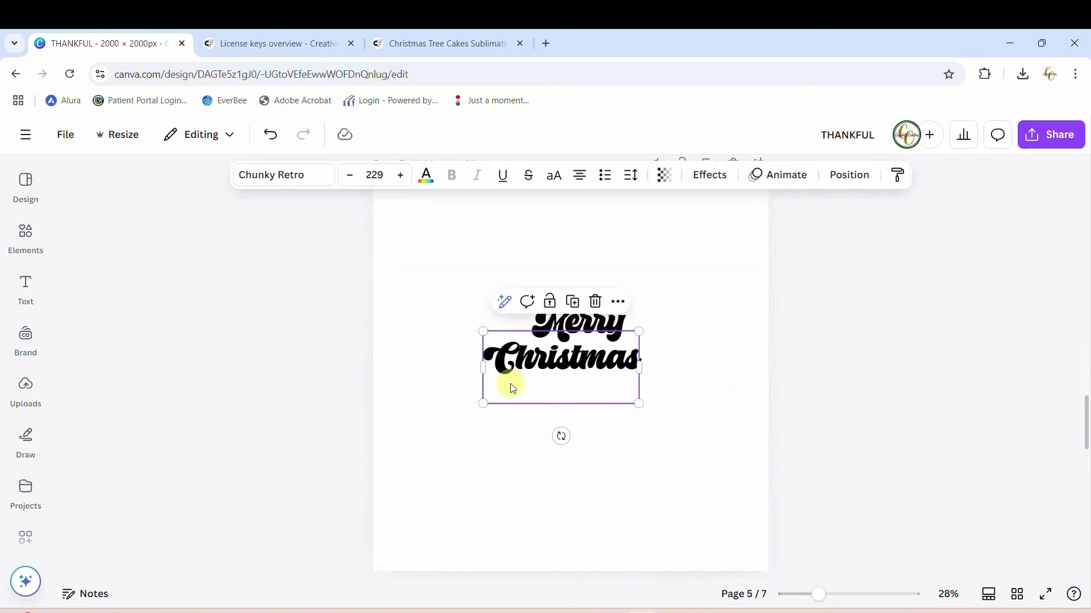
{"action": "left_click_drag", "start_coordinate": [484, 403], "coordinate": [393, 446]}
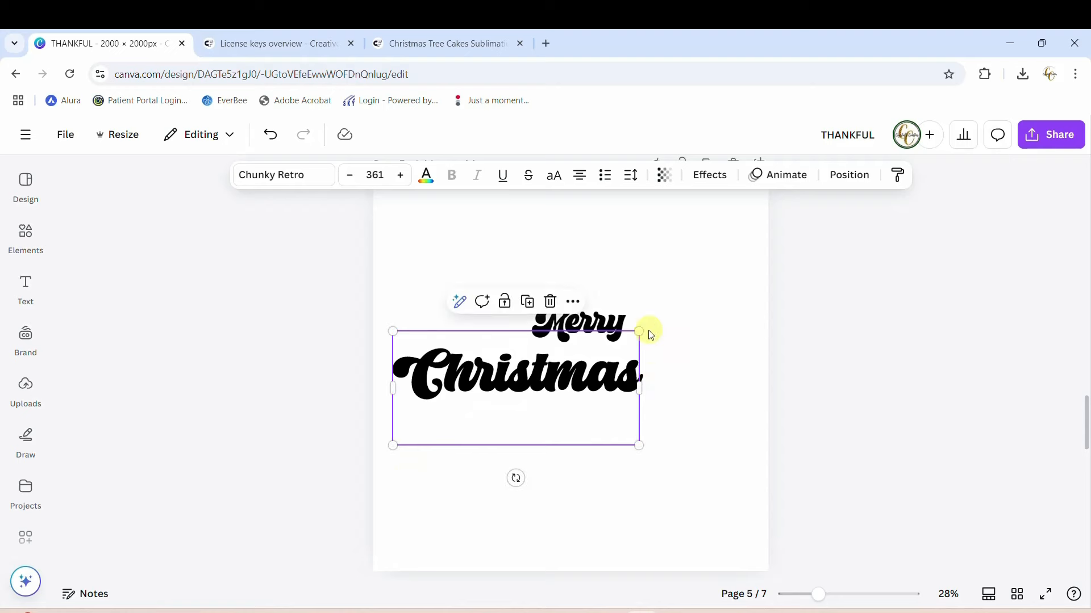
{"action": "left_click_drag", "start_coordinate": [667, 321], "coordinate": [735, 286]}
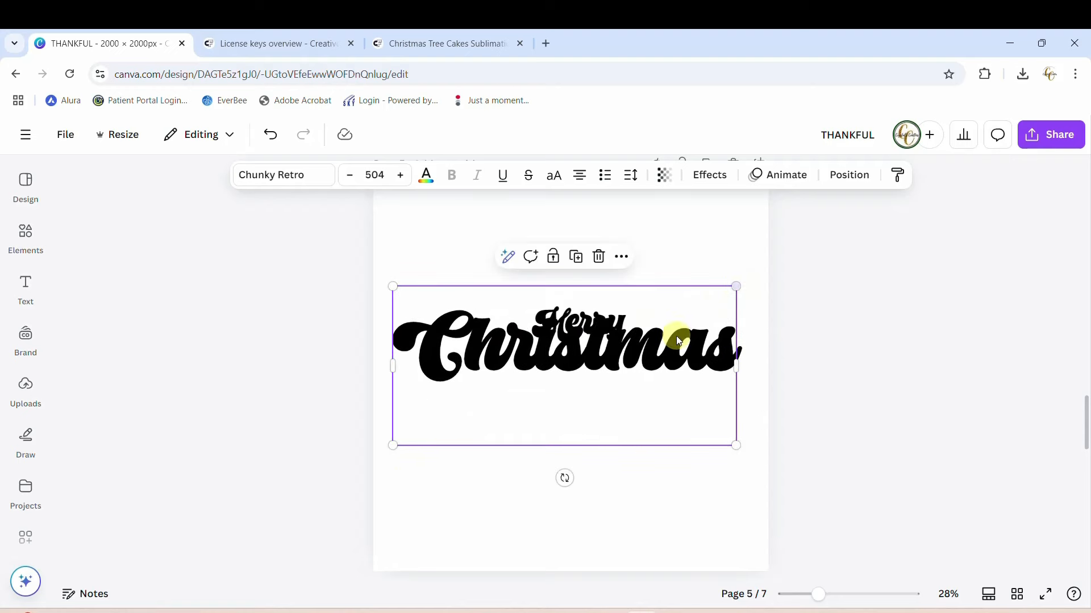
{"action": "left_click", "coordinate": [602, 311]}
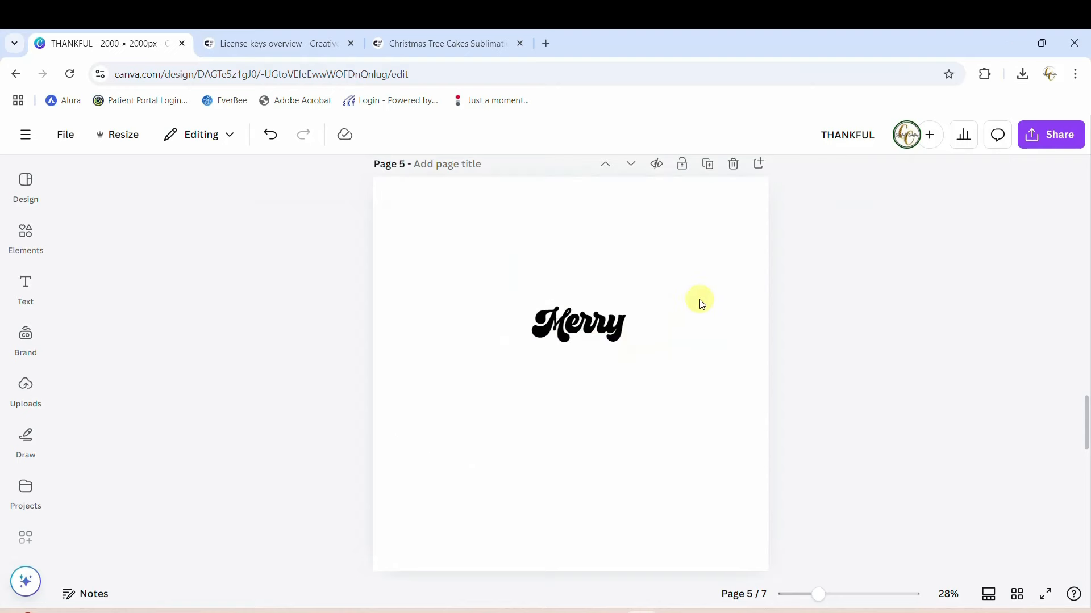
{"action": "key", "text": "ctrl+z"}
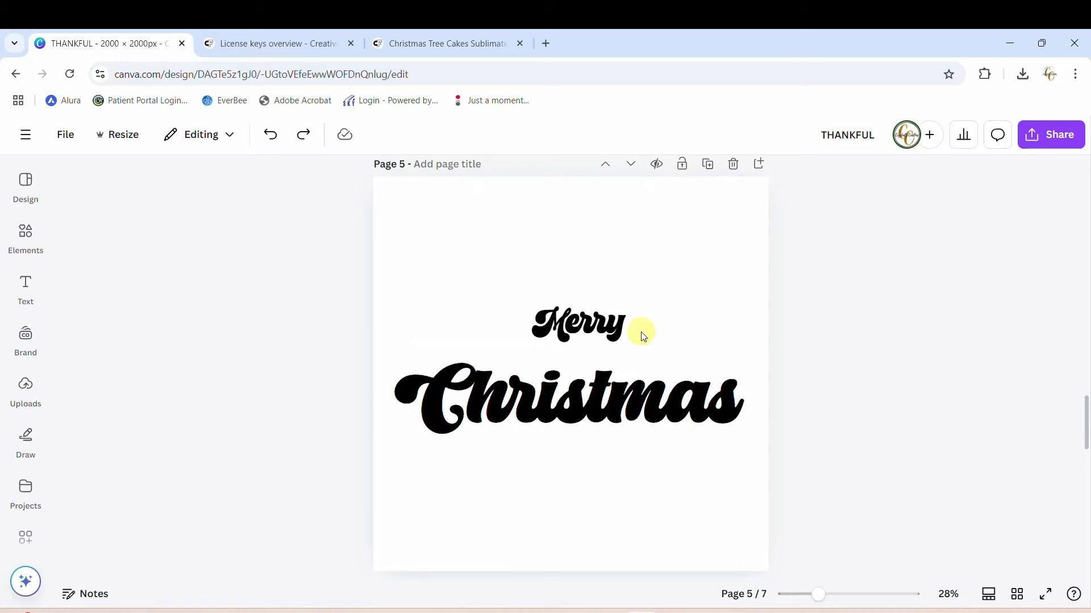
Step: Enlarge the "Merry" text to font size about 433 and position it just above "Christmas", matching the page 4 arrangement
{"action": "left_click", "coordinate": [618, 321]}
{"action": "left_click_drag", "start_coordinate": [625, 367], "coordinate": [707, 431]}
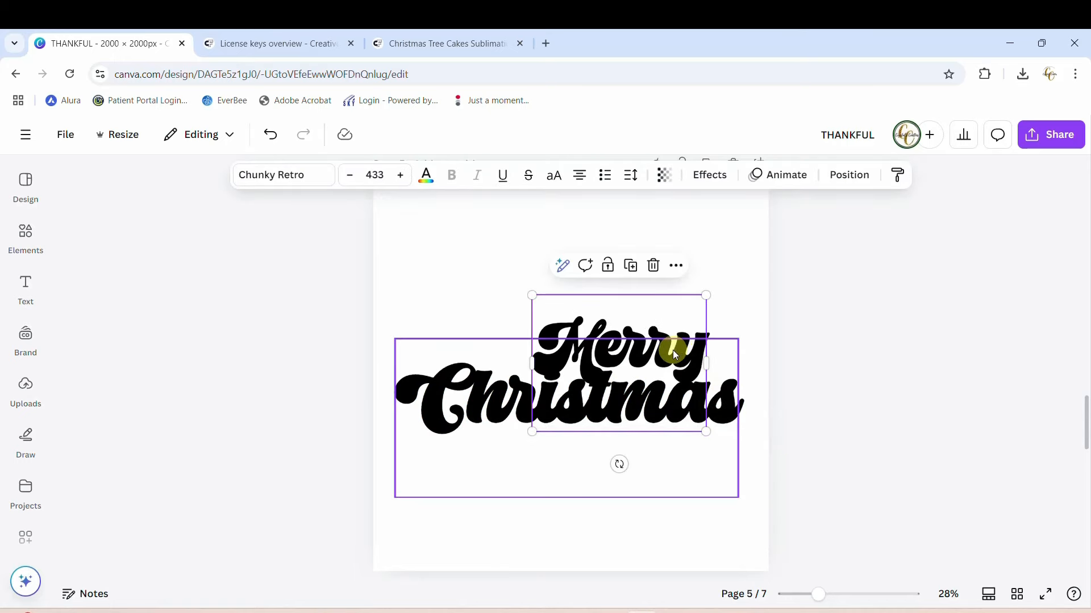
{"action": "mouse_move", "coordinate": [672, 350]}
{"action": "left_mouse_down"}
{"action": "mouse_move", "coordinate": [656, 351]}
{"action": "mouse_move", "coordinate": [662, 335]}
{"action": "left_mouse_up"}
{"action": "scroll", "coordinate": [798, 344], "scroll_direction": "up", "scroll_amount": 5}
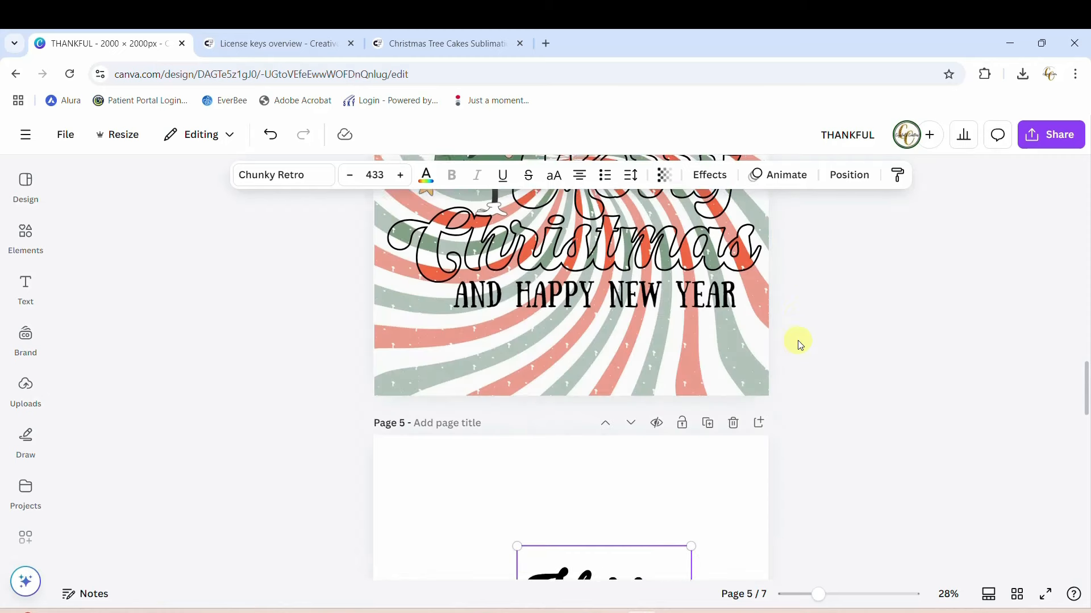
{"action": "scroll", "coordinate": [798, 344], "scroll_direction": "up", "scroll_amount": 2}
{"action": "scroll", "coordinate": [798, 344], "scroll_direction": "down", "scroll_amount": 7}
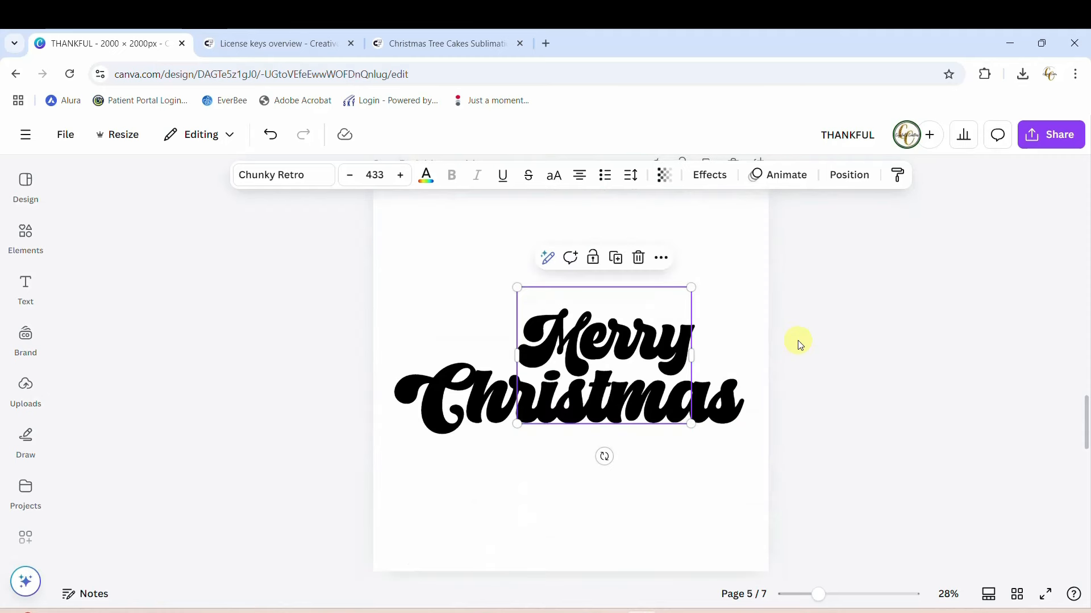
Step: Group the "Merry" and "Christmas" text boxes on page 5
{"action": "left_click", "coordinate": [574, 487]}
{"action": "left_click", "coordinate": [604, 532]}
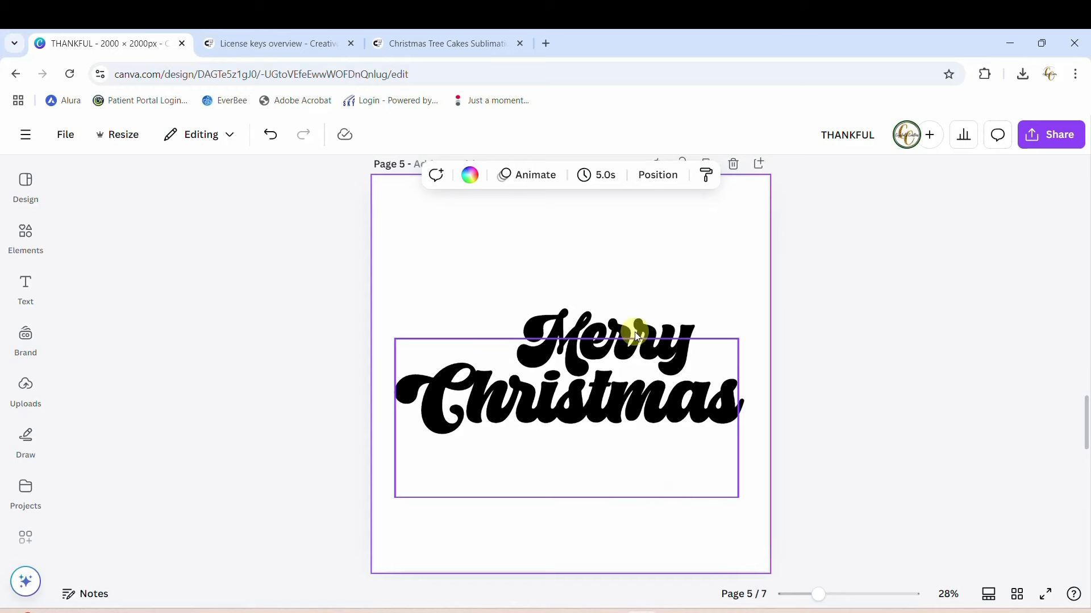
{"action": "left_click_drag", "start_coordinate": [392, 240], "coordinate": [775, 501]}
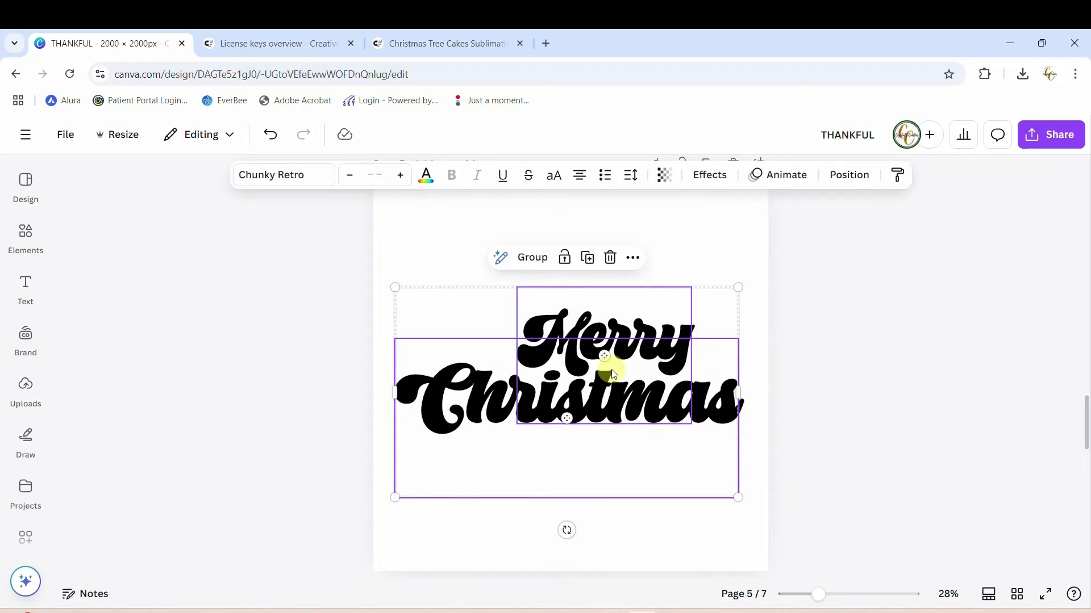
{"action": "left_click", "coordinate": [533, 259]}
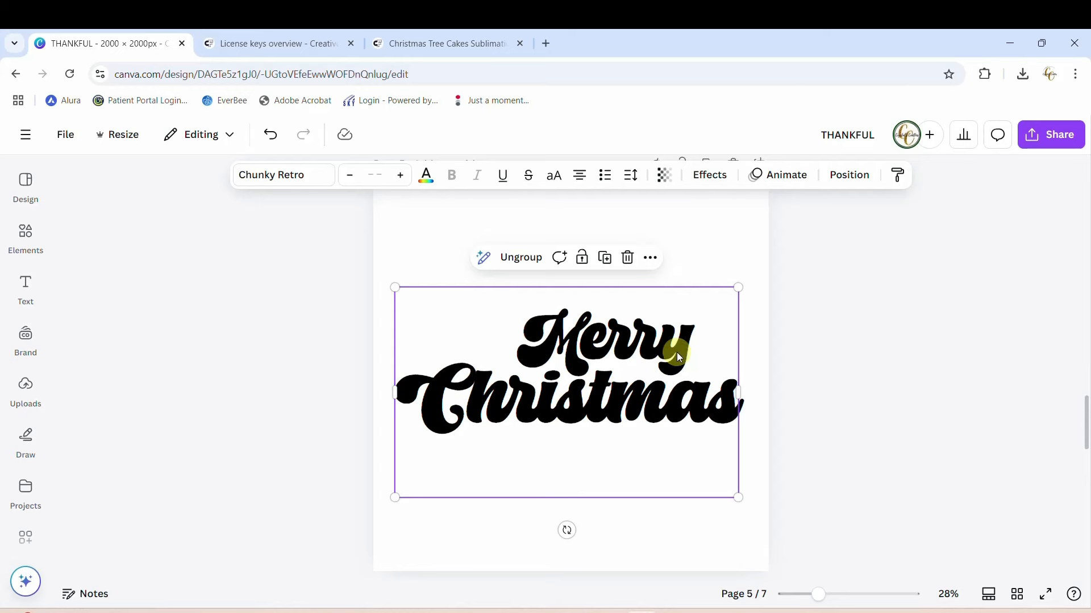
Step: Set up the design's download as an SVG file with a transparent background
{"action": "left_click", "coordinate": [1053, 138]}
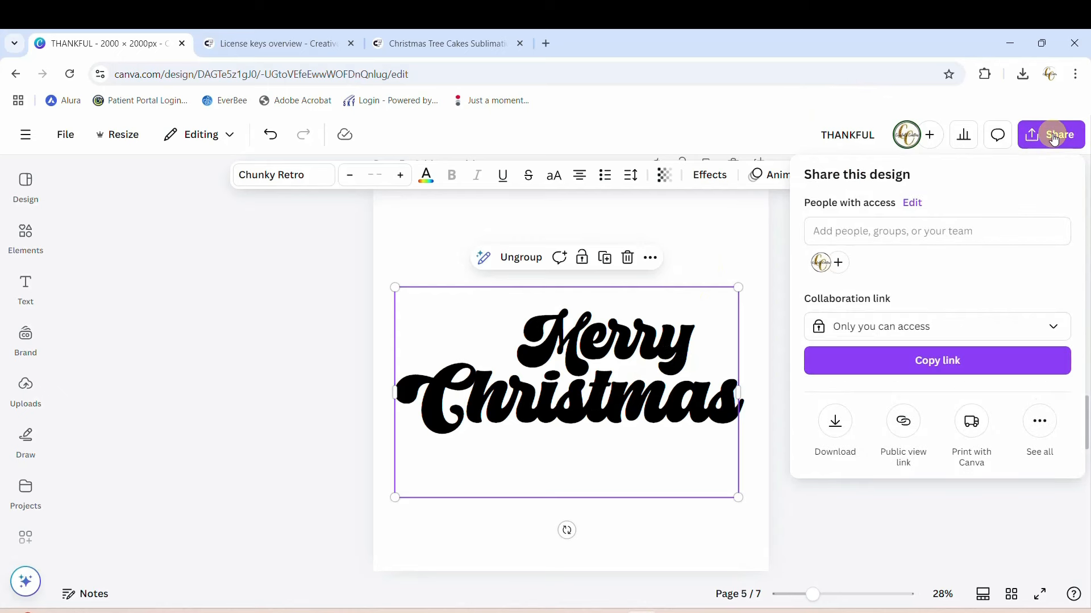
{"action": "left_click", "coordinate": [843, 426]}
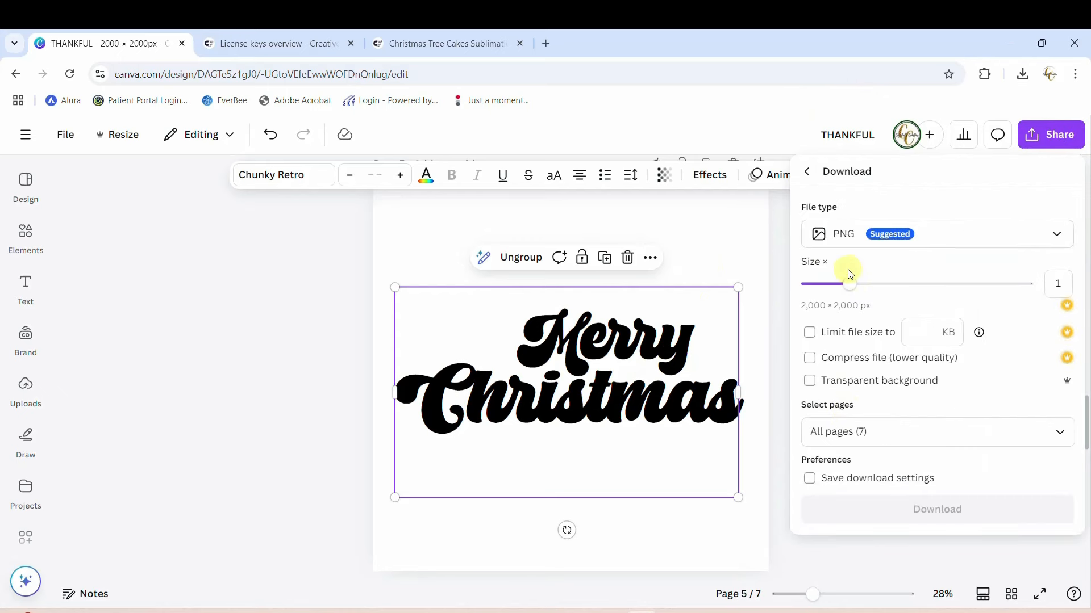
{"action": "left_click", "coordinate": [844, 239]}
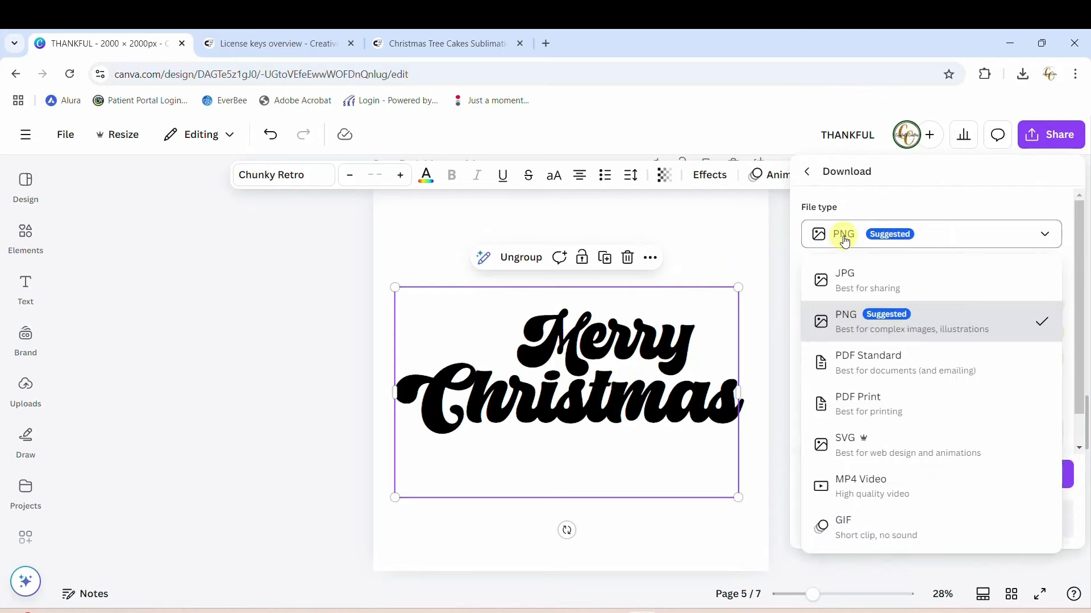
{"action": "left_click", "coordinate": [845, 453]}
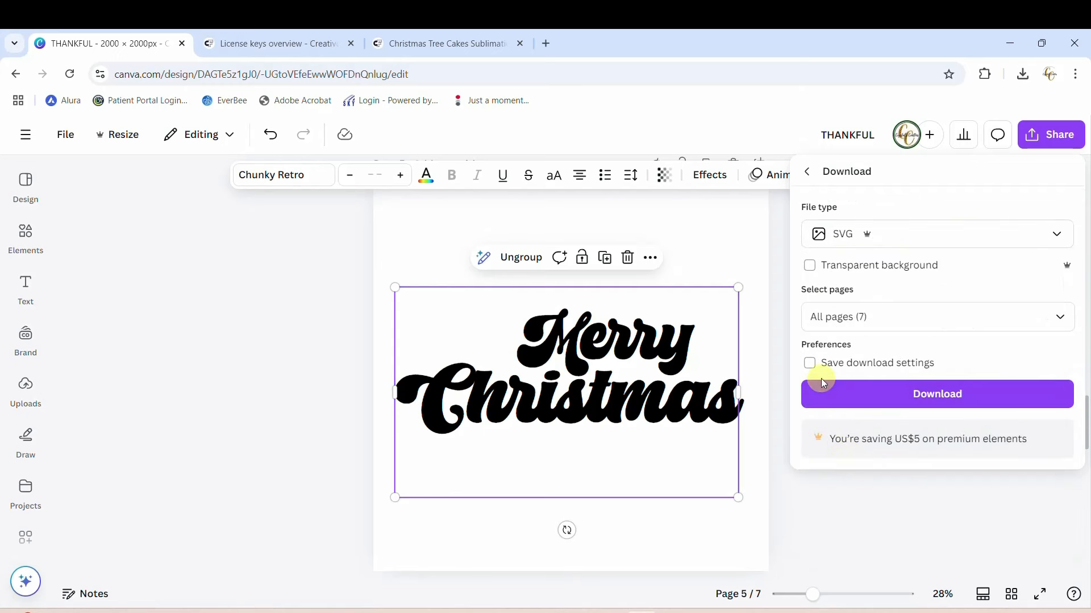
{"action": "left_click", "coordinate": [810, 266]}
Step: Limit the download to page 5 only and download the file
{"action": "left_click", "coordinate": [961, 317]}
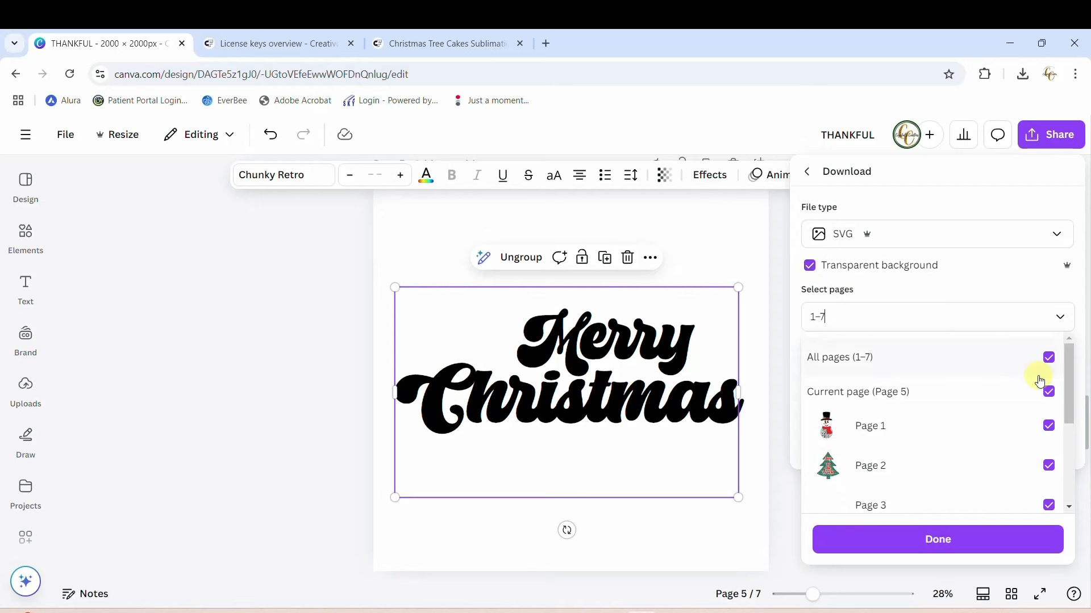
{"action": "scroll", "coordinate": [1039, 380], "scroll_direction": "down", "scroll_amount": 3}
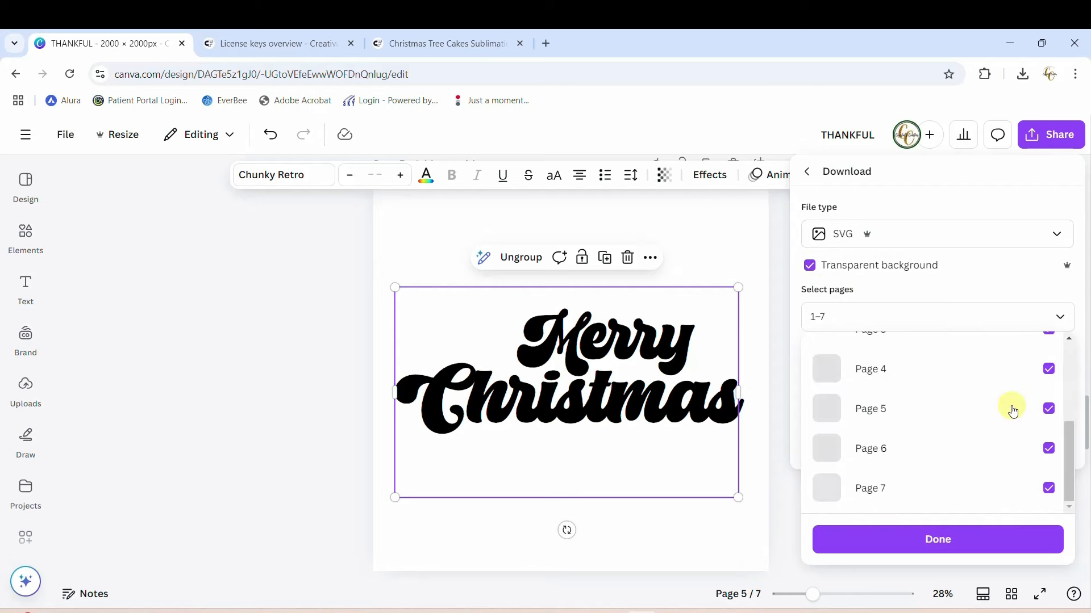
{"action": "left_click", "coordinate": [1048, 409]}
{"action": "scroll", "coordinate": [1027, 414], "scroll_direction": "up", "scroll_amount": 1}
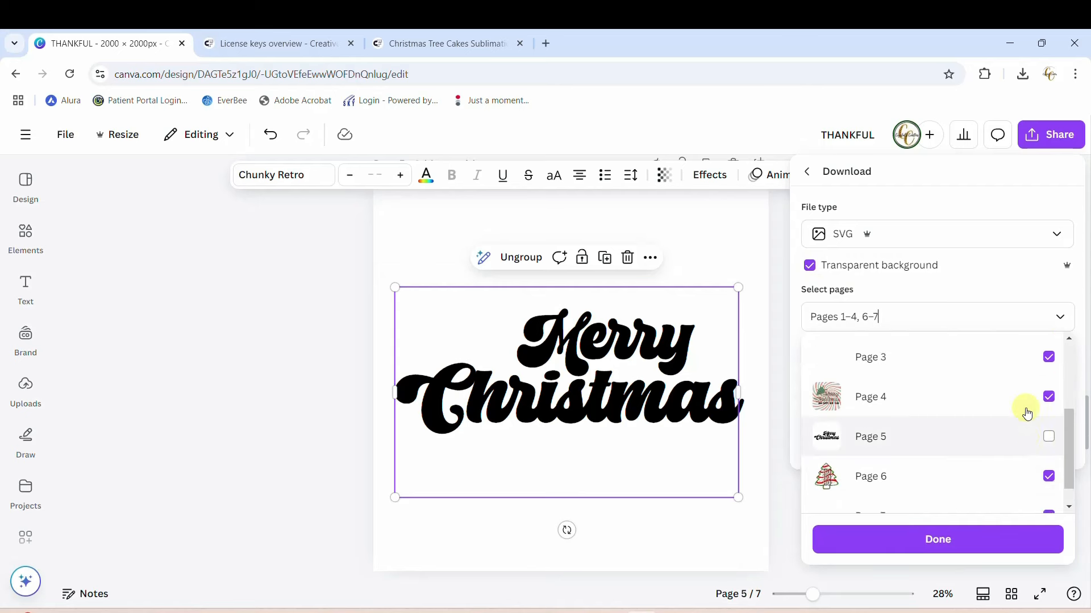
{"action": "scroll", "coordinate": [1027, 414], "scroll_direction": "up", "scroll_amount": 3}
{"action": "left_click", "coordinate": [1048, 356]}
{"action": "left_click", "coordinate": [1048, 356]}
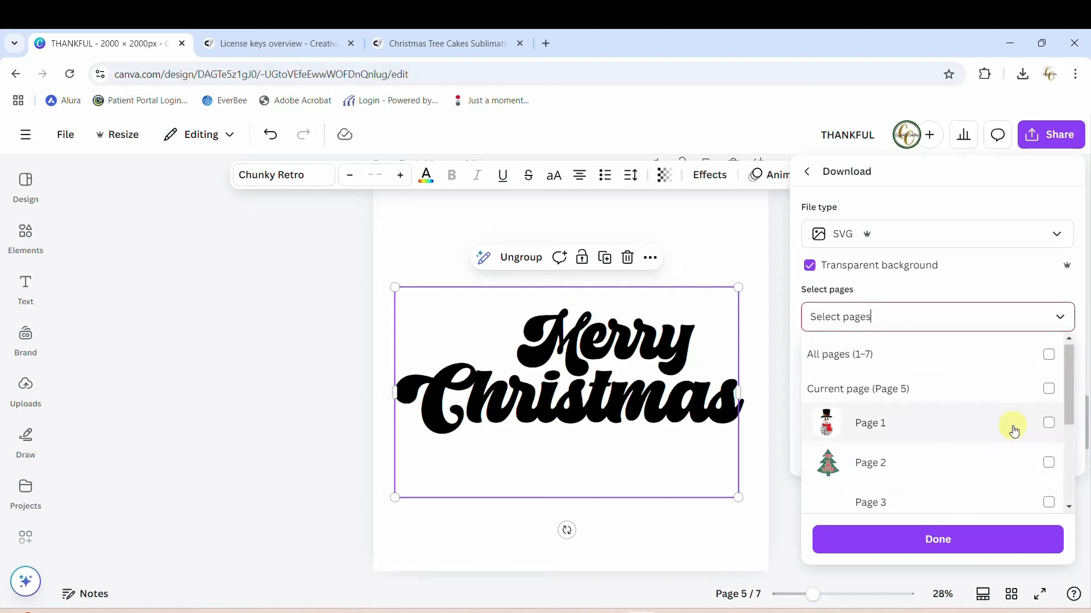
{"action": "scroll", "coordinate": [1014, 431], "scroll_direction": "down", "scroll_amount": 3}
{"action": "left_click", "coordinate": [1047, 409]}
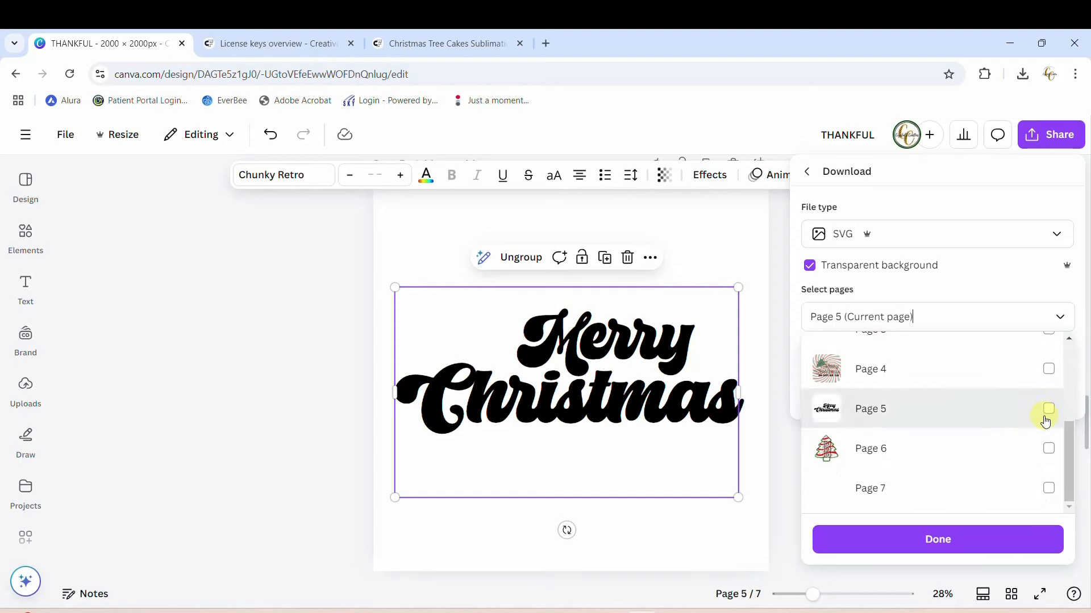
{"action": "left_click", "coordinate": [978, 533]}
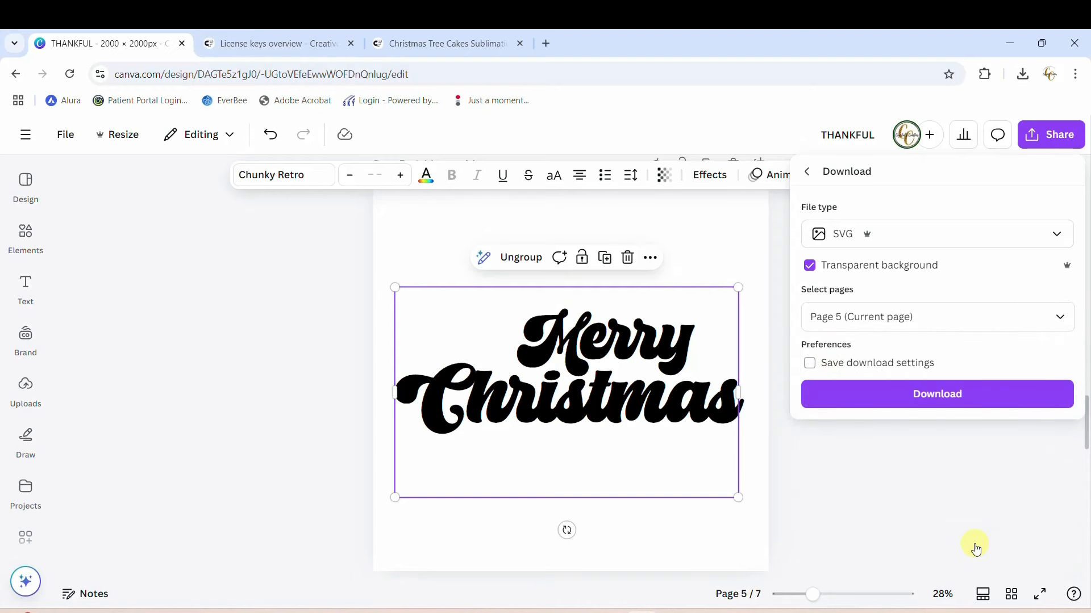
{"action": "left_click", "coordinate": [957, 396]}
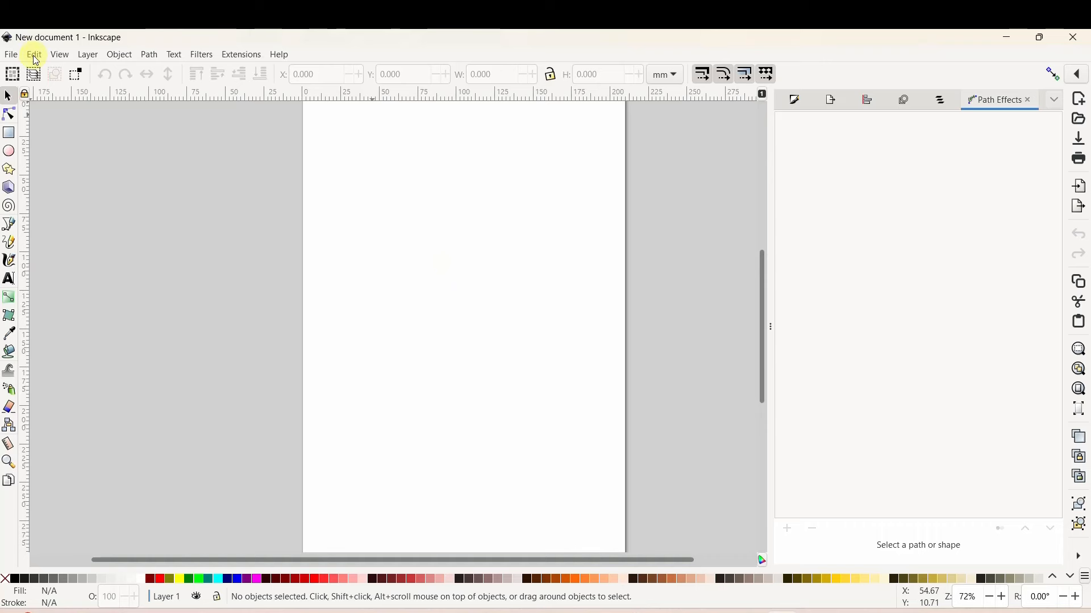
Step: Switch to Inkscape and import the THANKFUL file from the Downloads folder into the new document
{"action": "left_click", "coordinate": [12, 58]}
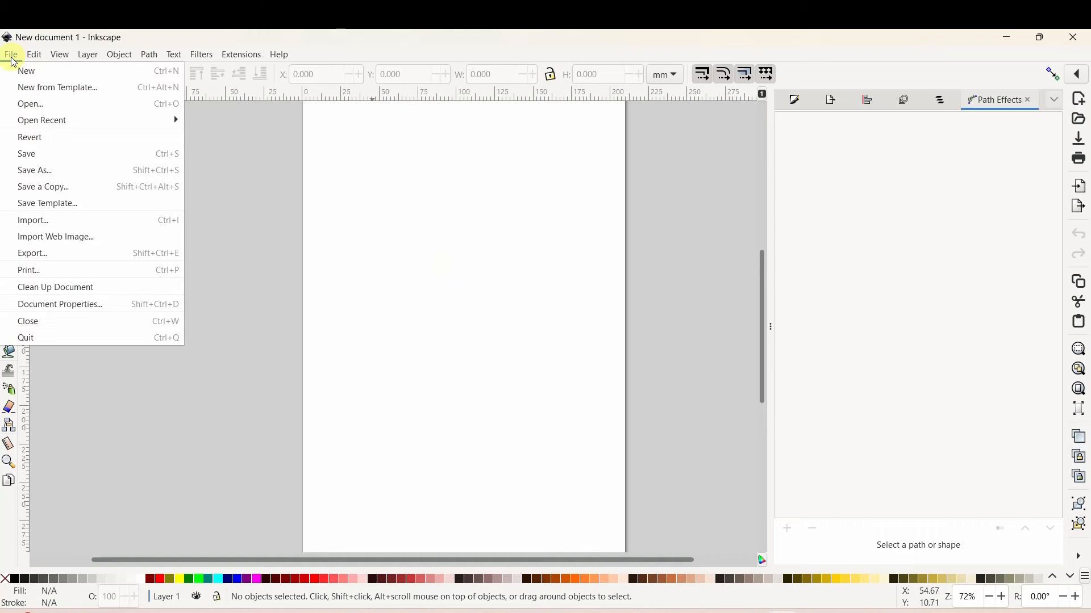
{"action": "left_click", "coordinate": [31, 226]}
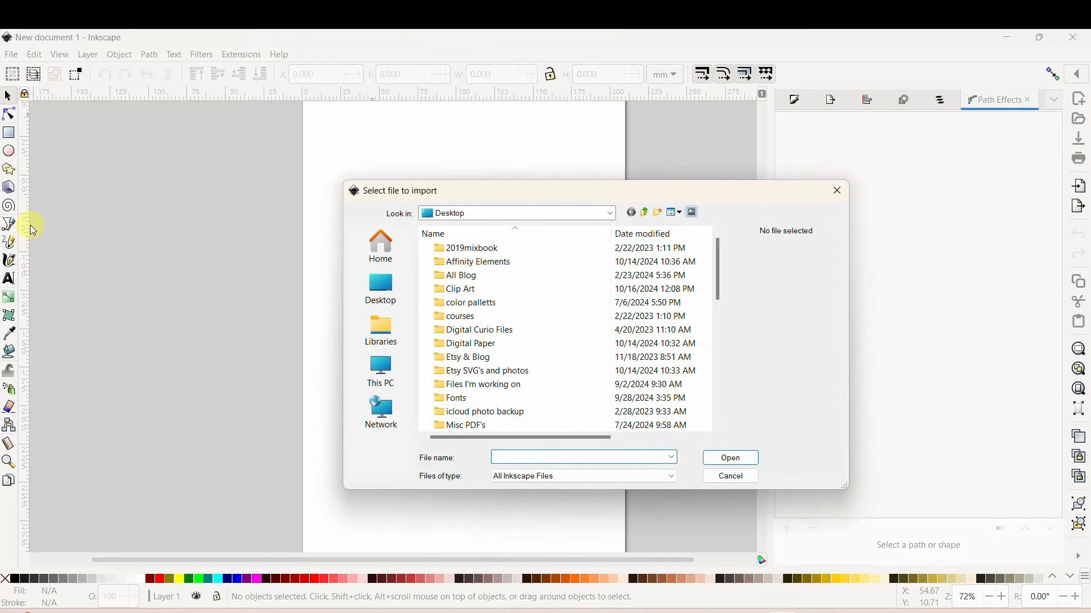
{"action": "left_click", "coordinate": [379, 287]}
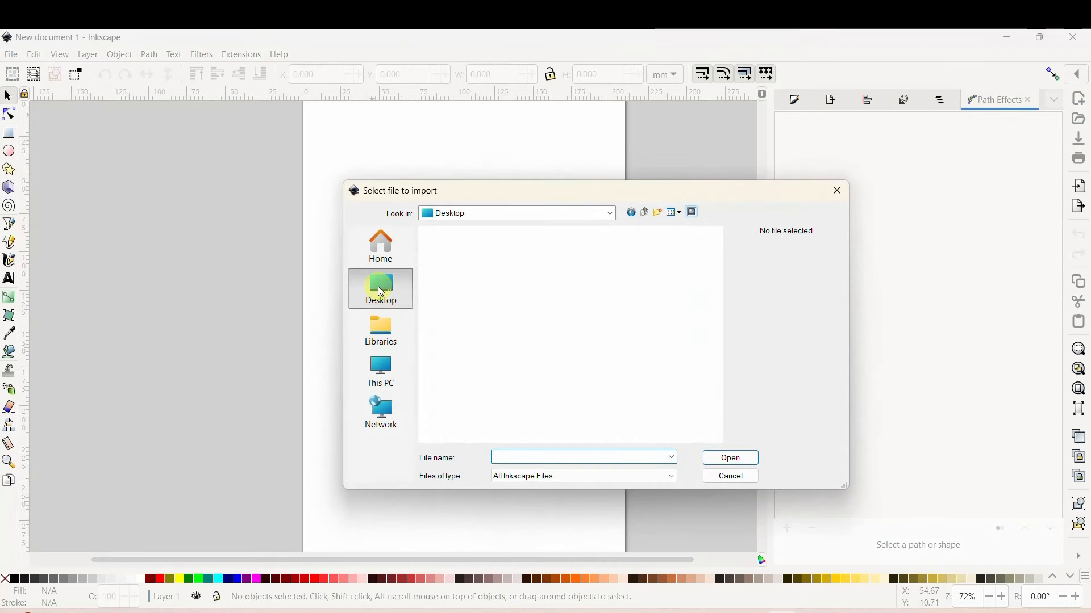
{"action": "double_click", "coordinate": [476, 364]}
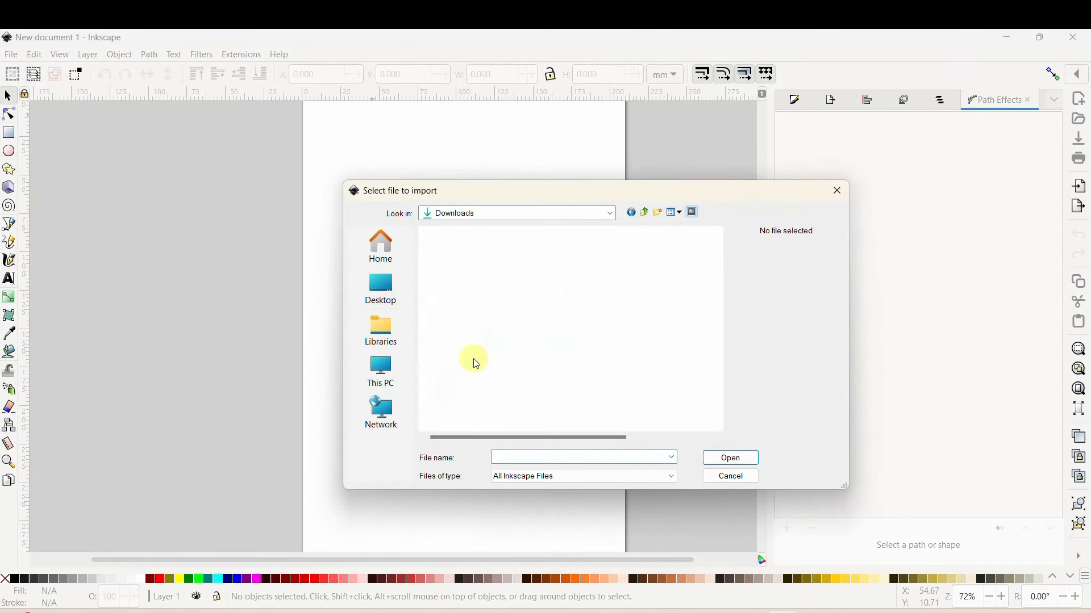
{"action": "left_click", "coordinate": [472, 266]}
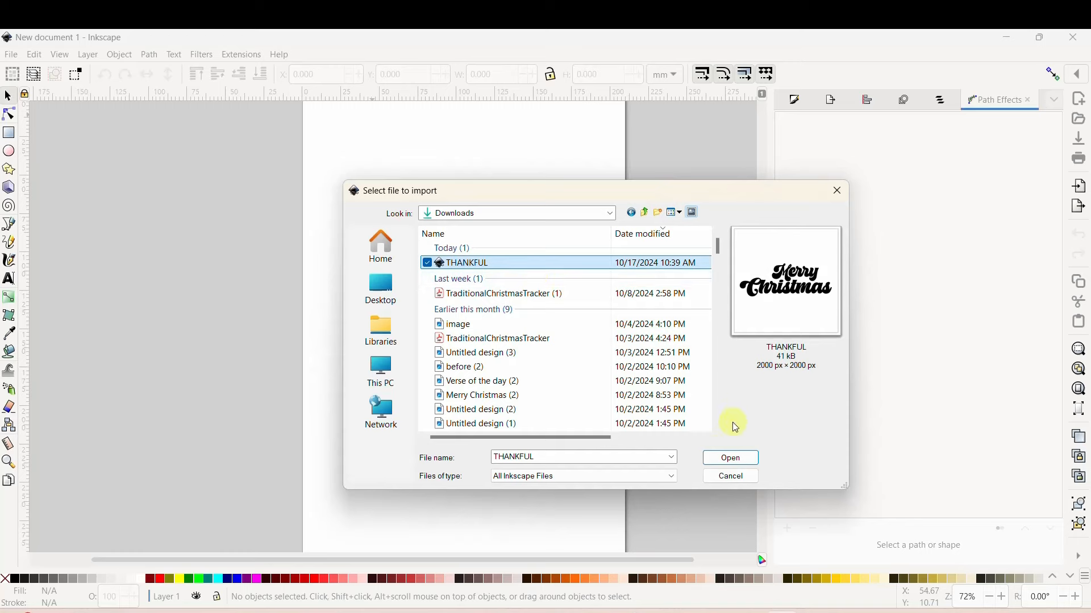
{"action": "left_click", "coordinate": [714, 458]}
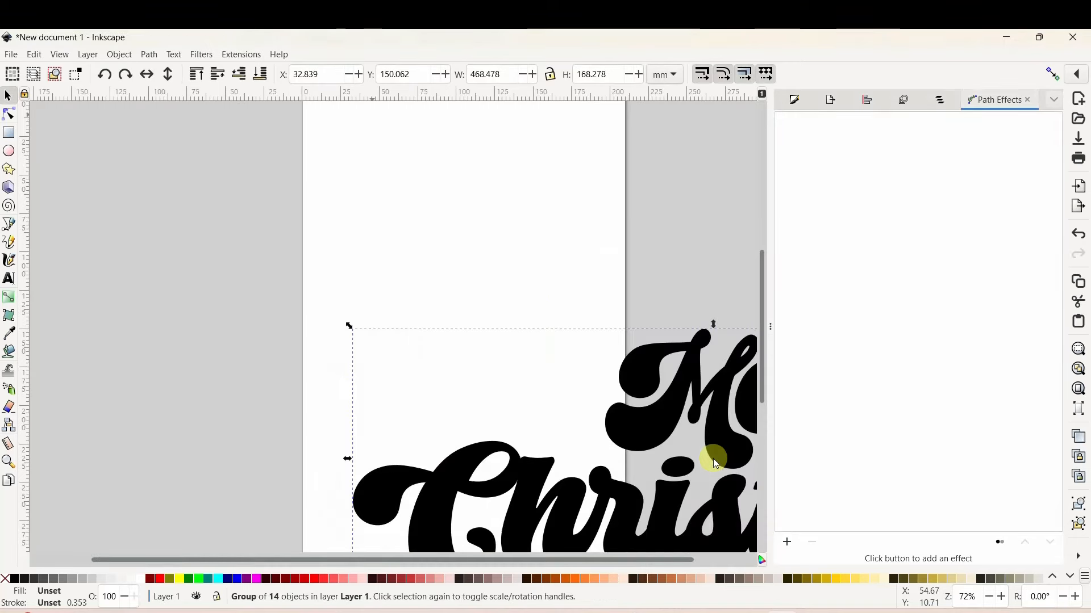
Step: Lock the lettering's proportions, scale it down to about 275 mm wide, and place it across the middle of the page
{"action": "left_click_drag", "start_coordinate": [658, 410], "coordinate": [377, 317]}
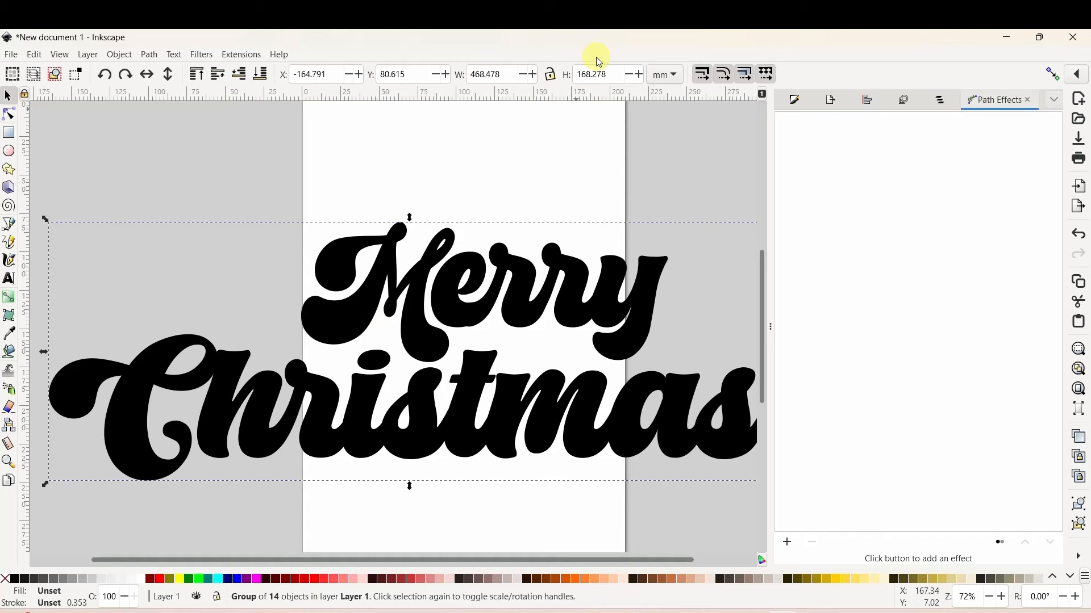
{"action": "left_click", "coordinate": [550, 74]}
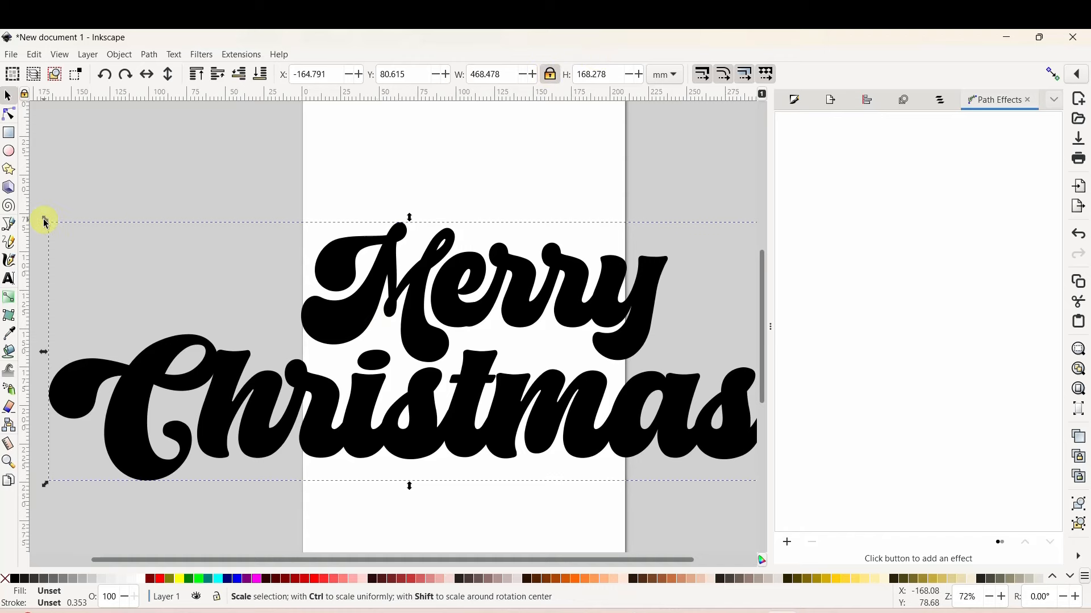
{"action": "left_click_drag", "start_coordinate": [44, 219], "coordinate": [202, 327]}
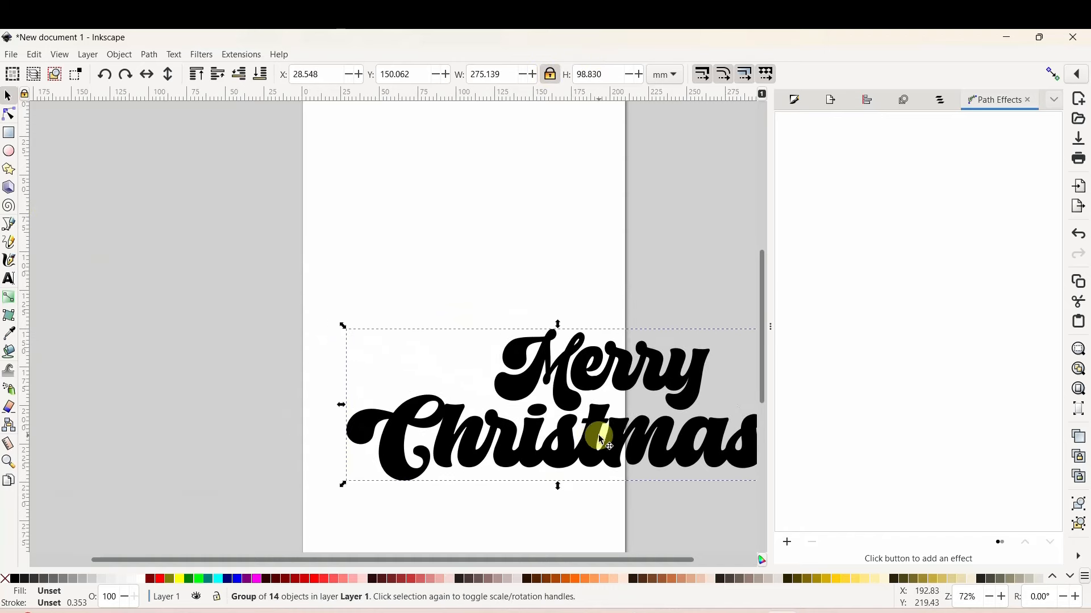
{"action": "left_click_drag", "start_coordinate": [593, 431], "coordinate": [518, 361]}
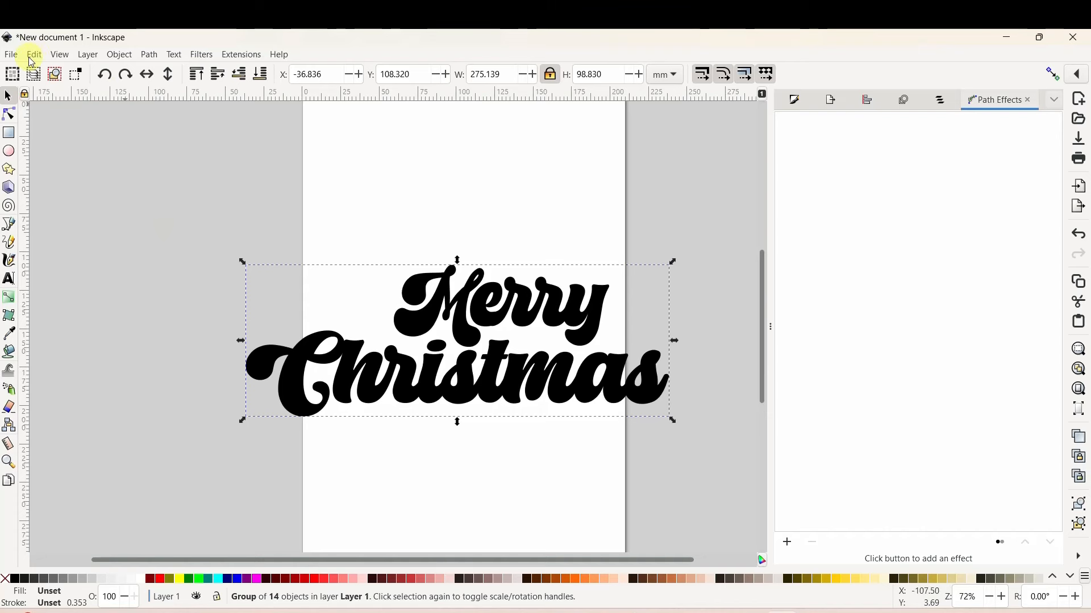
Step: Import the black pattern with teal, pink, yellow and green shapes from the 90s paper folder inside Digital Paper on the Desktop
{"action": "left_click", "coordinate": [11, 56]}
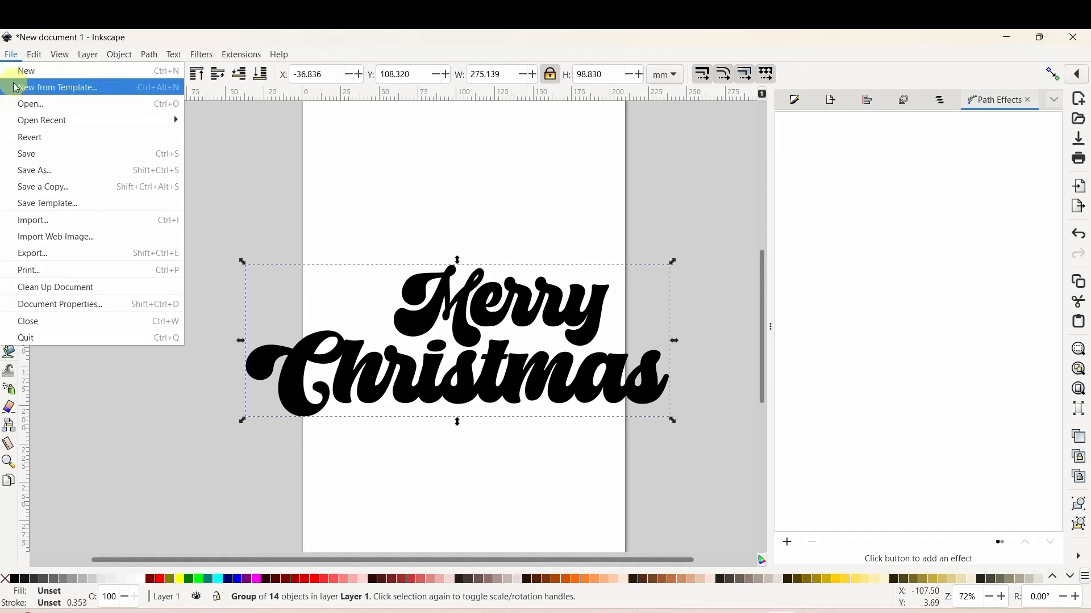
{"action": "left_click", "coordinate": [36, 222]}
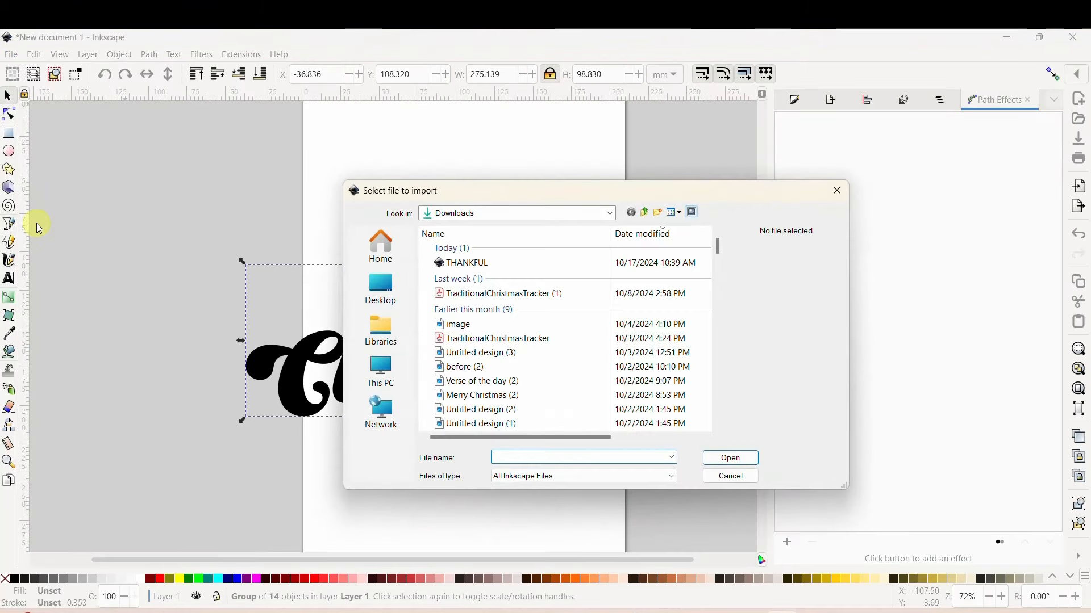
{"action": "left_click", "coordinate": [378, 298]}
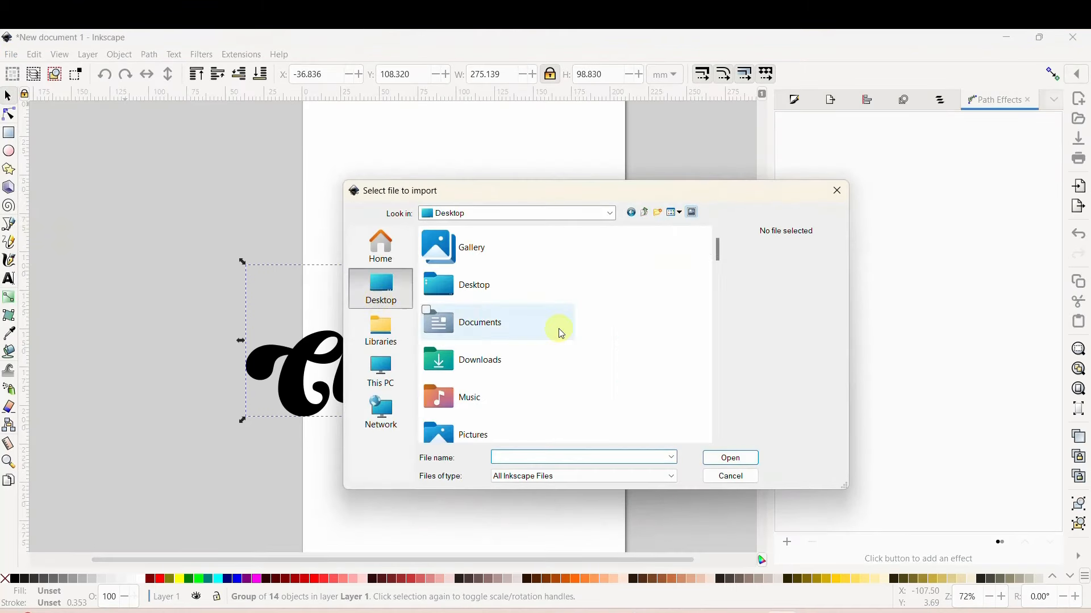
{"action": "scroll", "coordinate": [499, 360], "scroll_direction": "down", "scroll_amount": 3}
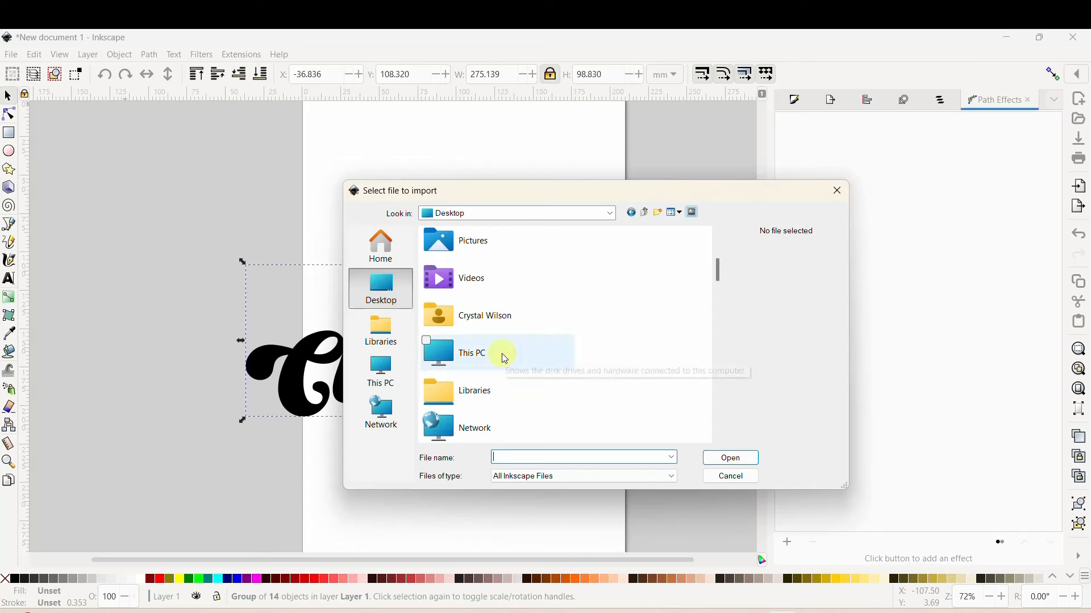
{"action": "scroll", "coordinate": [505, 361], "scroll_direction": "down", "scroll_amount": 5}
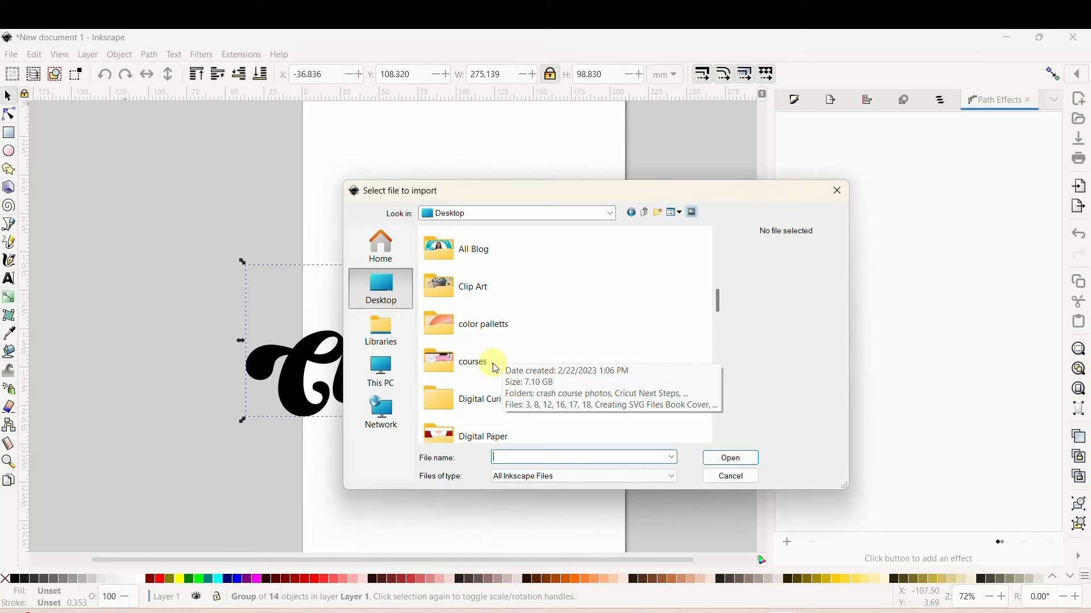
{"action": "scroll", "coordinate": [489, 360], "scroll_direction": "down", "scroll_amount": 3}
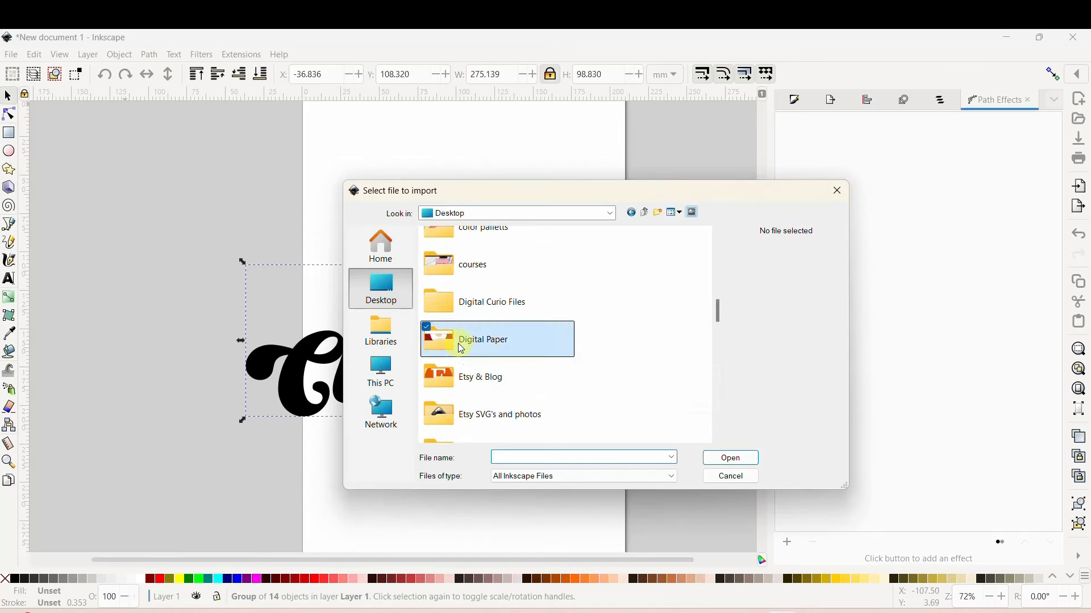
{"action": "double_click", "coordinate": [460, 344]}
{"action": "double_click", "coordinate": [469, 255]}
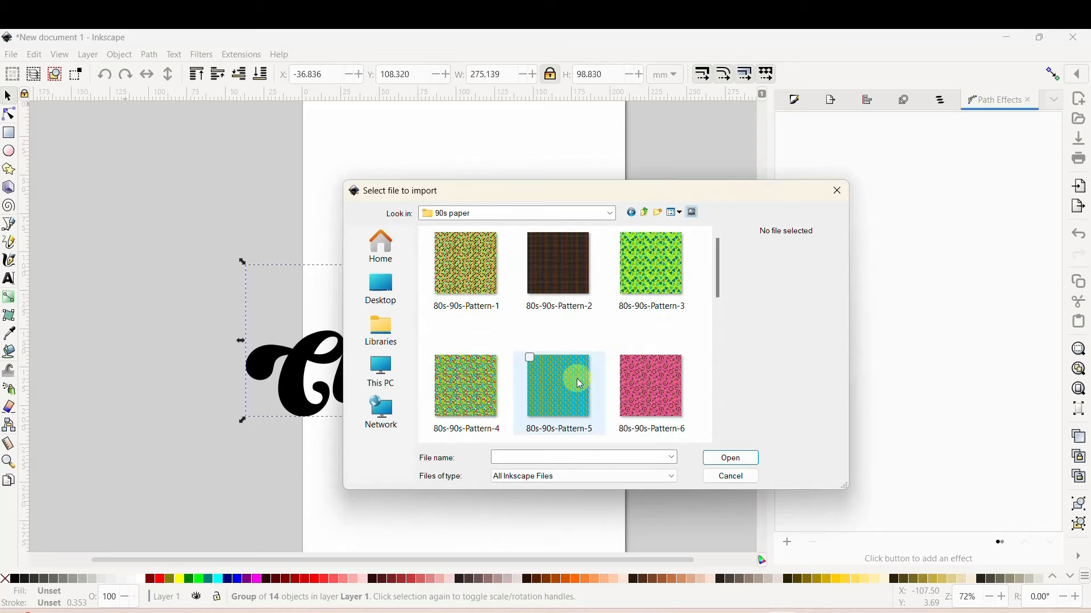
{"action": "scroll", "coordinate": [585, 372], "scroll_direction": "down", "scroll_amount": 5}
{"action": "double_click", "coordinate": [648, 287]}
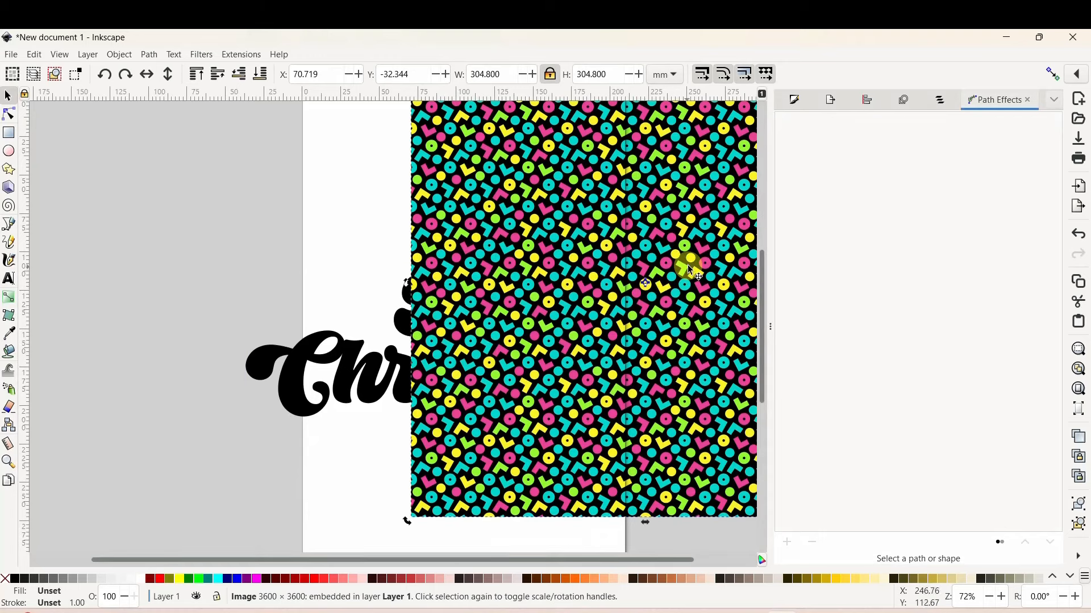
Step: Move the pattern image so it spans the whole "Merry Christmas" lettering, lower it to the bottom behind the lettering, and deselect it
{"action": "left_click_drag", "start_coordinate": [686, 255], "coordinate": [627, 321]}
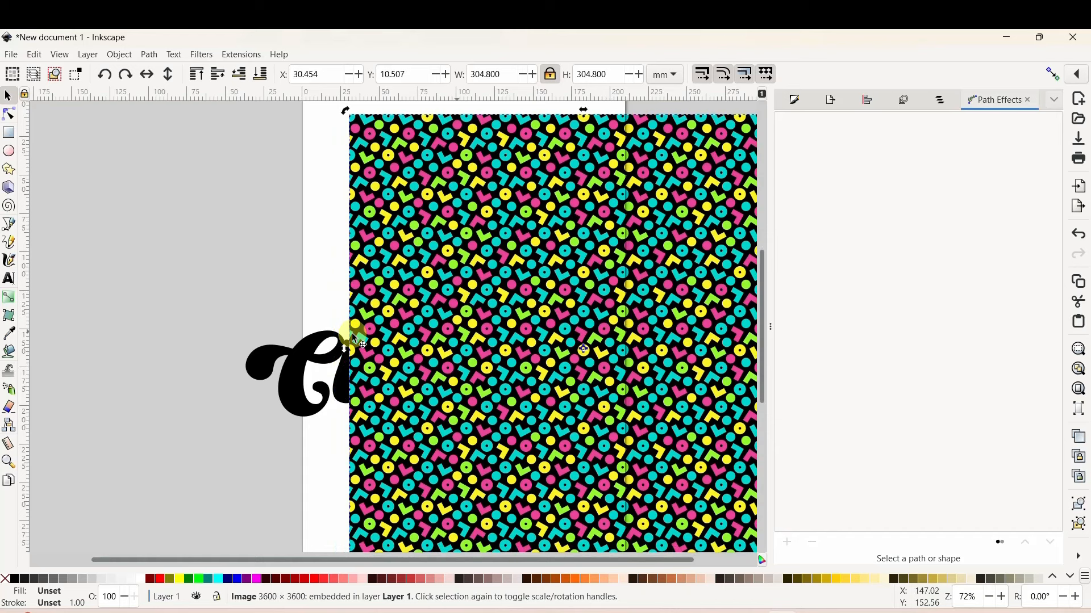
{"action": "left_click", "coordinate": [302, 389]}
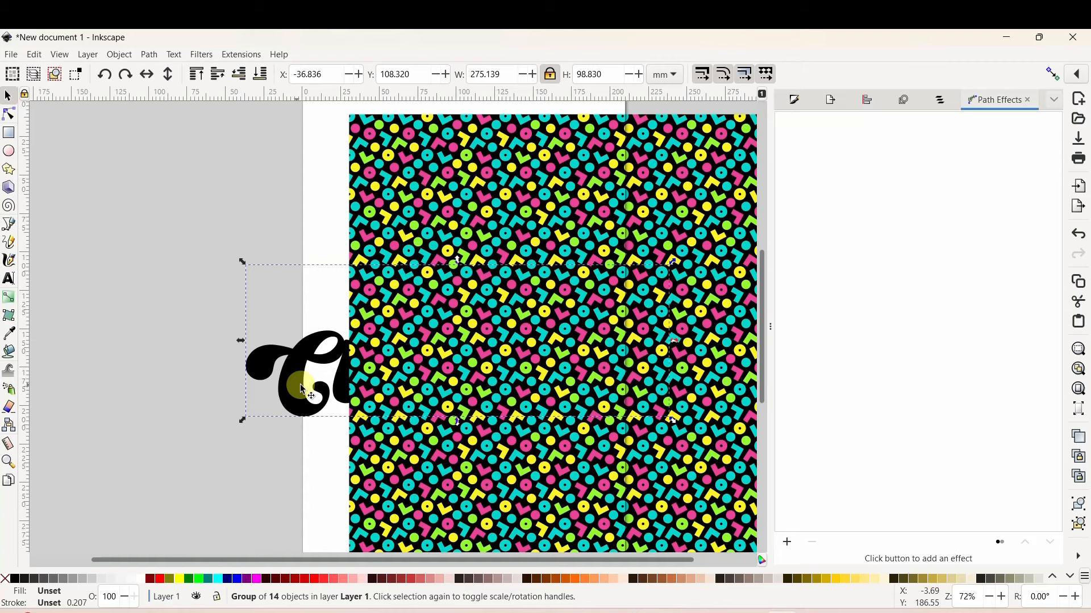
{"action": "key", "text": "minus"}
{"action": "key", "text": "minus"}
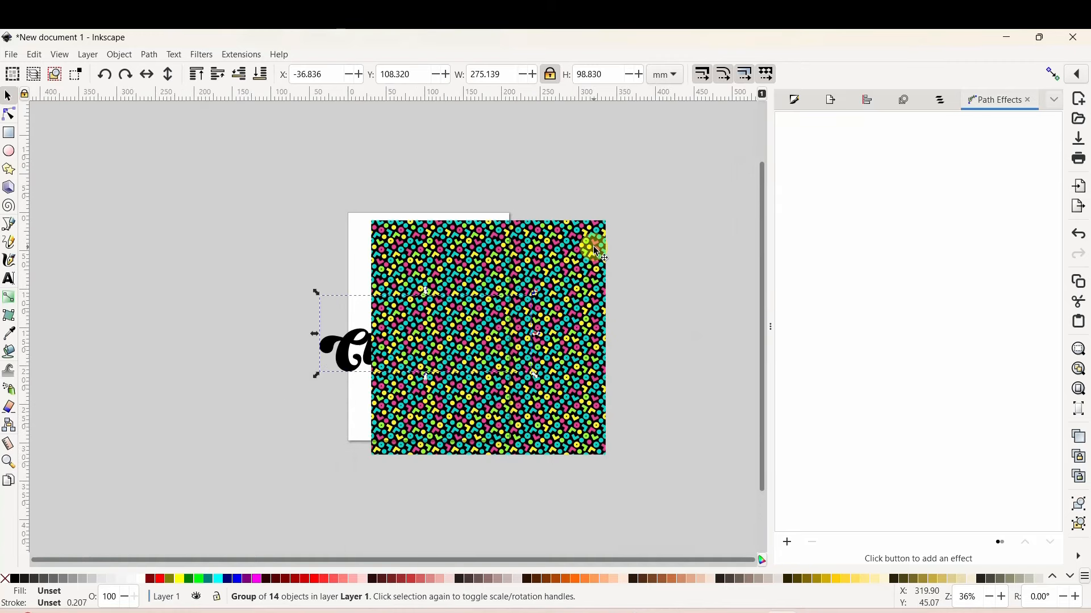
{"action": "left_click_drag", "start_coordinate": [591, 243], "coordinate": [531, 261]}
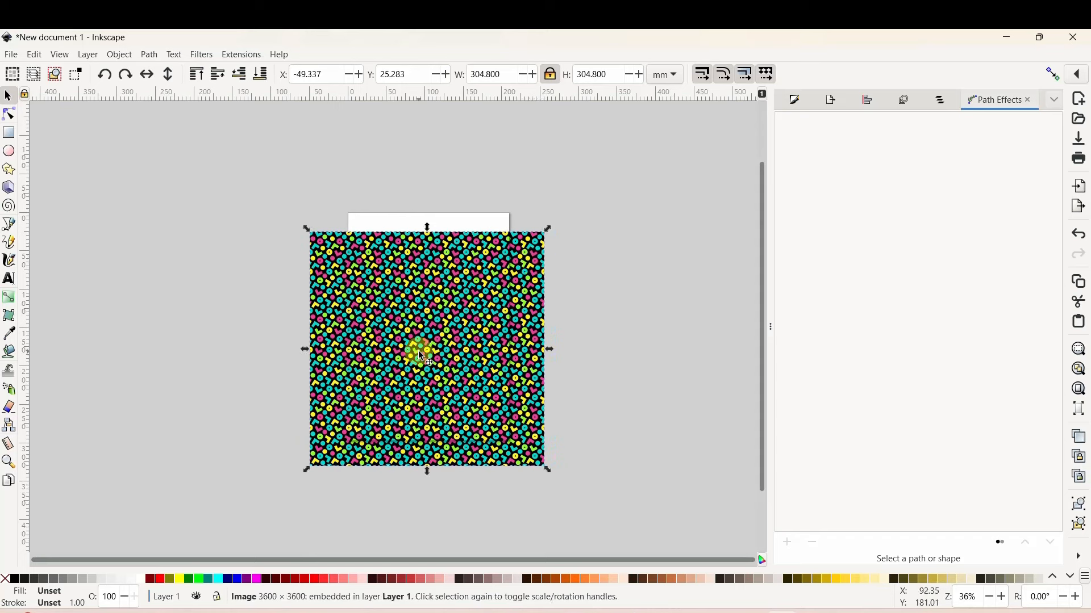
{"action": "left_click", "coordinate": [260, 75]}
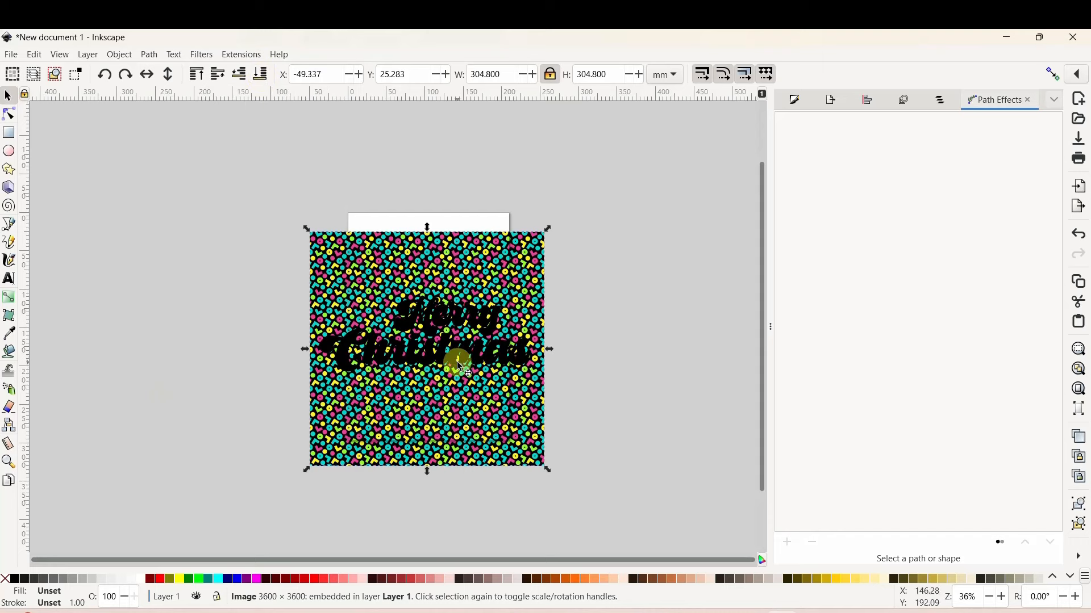
{"action": "left_click", "coordinate": [247, 444]}
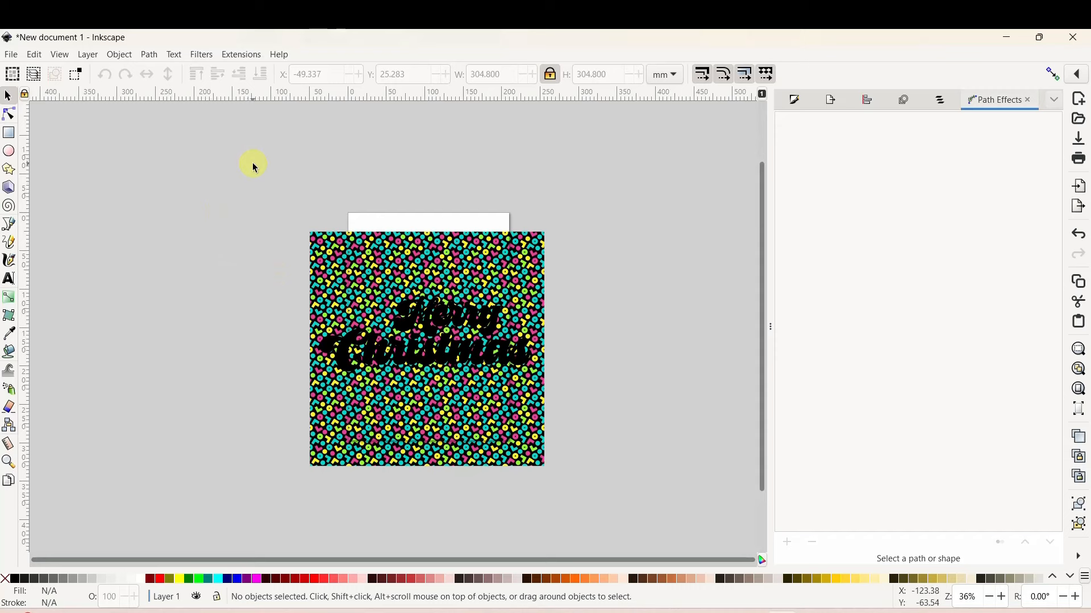
Step: Clip the pattern image to the "Merry Christmas" lettering and move the clipped lettering slightly up on the page
{"action": "left_click_drag", "start_coordinate": [252, 162], "coordinate": [628, 496]}
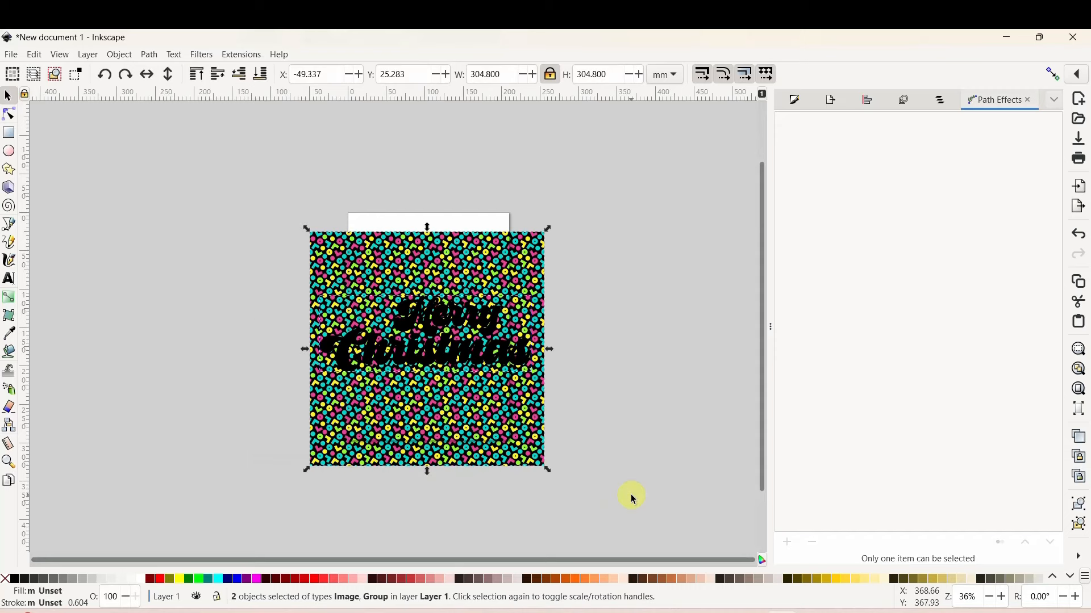
{"action": "left_click", "coordinate": [119, 55]}
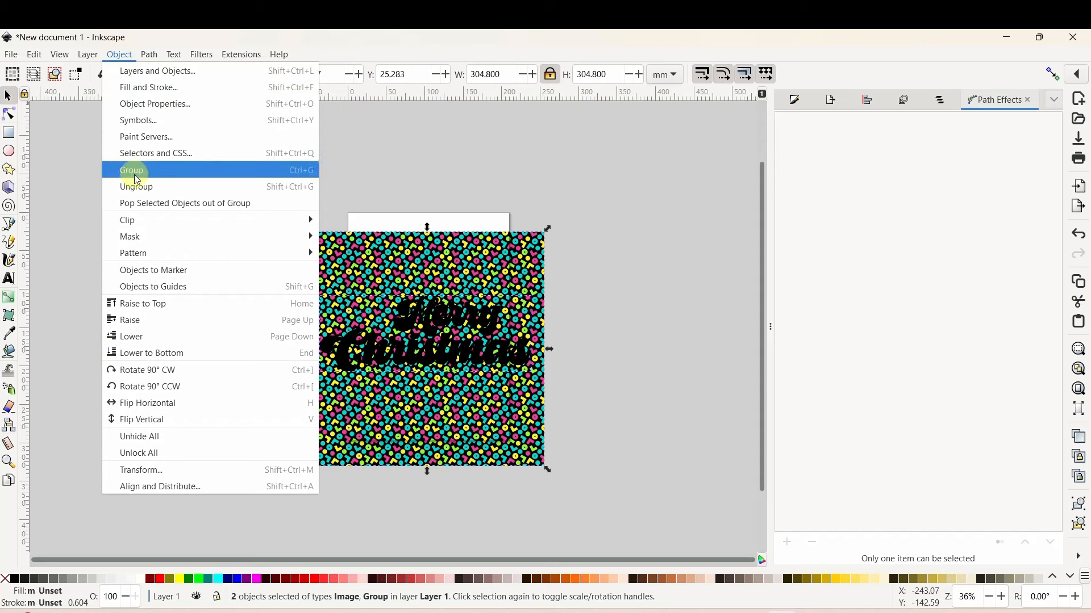
{"action": "mouse_move", "coordinate": [136, 223]}
{"action": "left_click", "coordinate": [348, 221]}
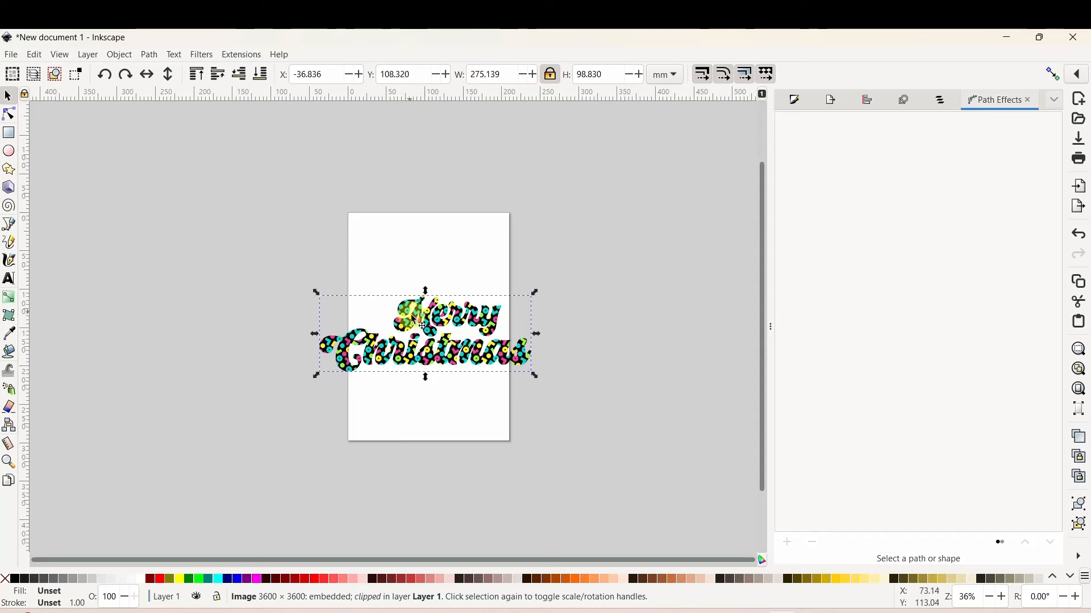
{"action": "mouse_move", "coordinate": [435, 329]}
{"action": "left_mouse_down"}
{"action": "mouse_move", "coordinate": [448, 330]}
{"action": "mouse_move", "coordinate": [441, 315]}
{"action": "left_mouse_up"}
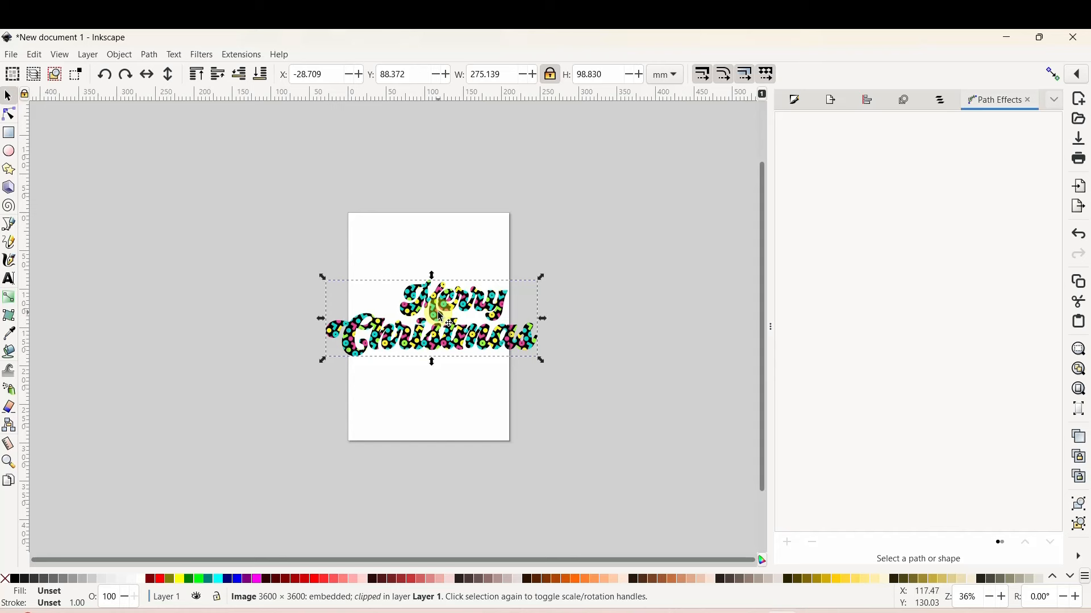
Step: Export only the selected patterned lettering in Portable Document Format as bitmap.pdf, and deselect the lettering
{"action": "left_click", "coordinate": [12, 55]}
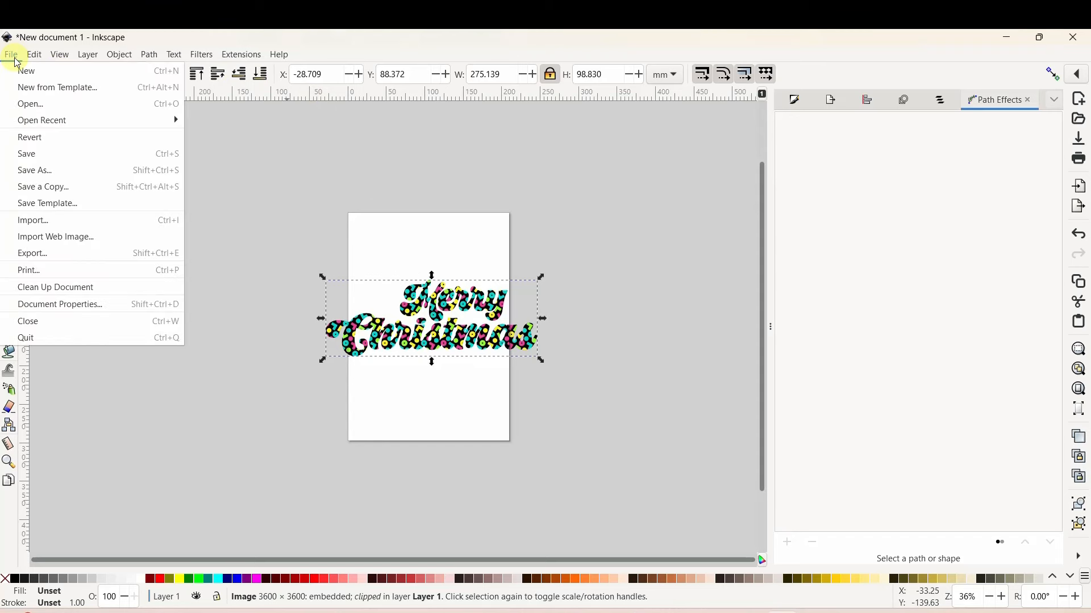
{"action": "left_click", "coordinate": [25, 255]}
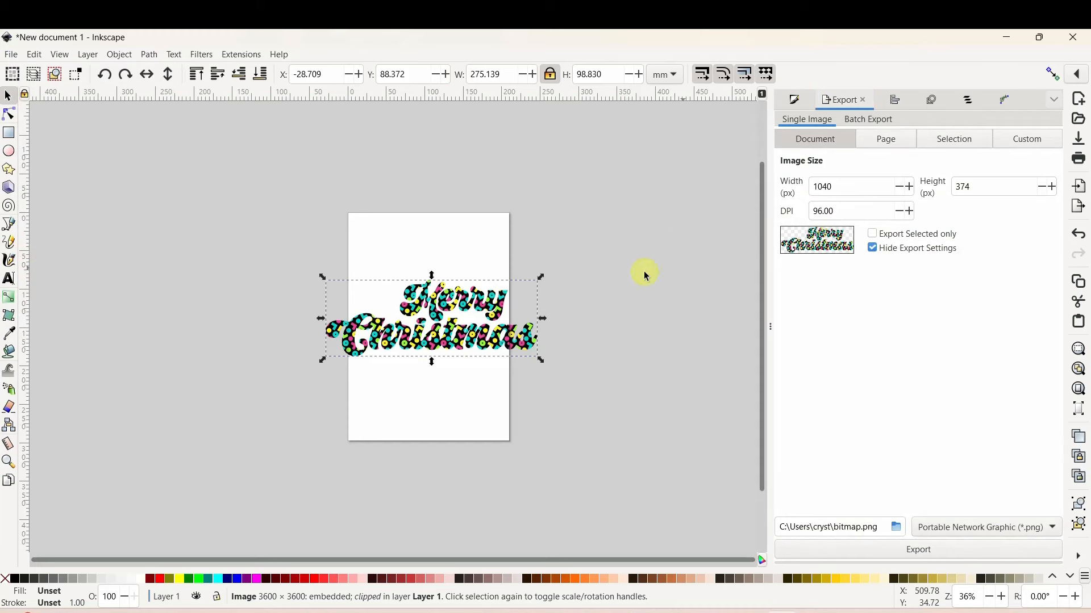
{"action": "left_click", "coordinate": [873, 235]}
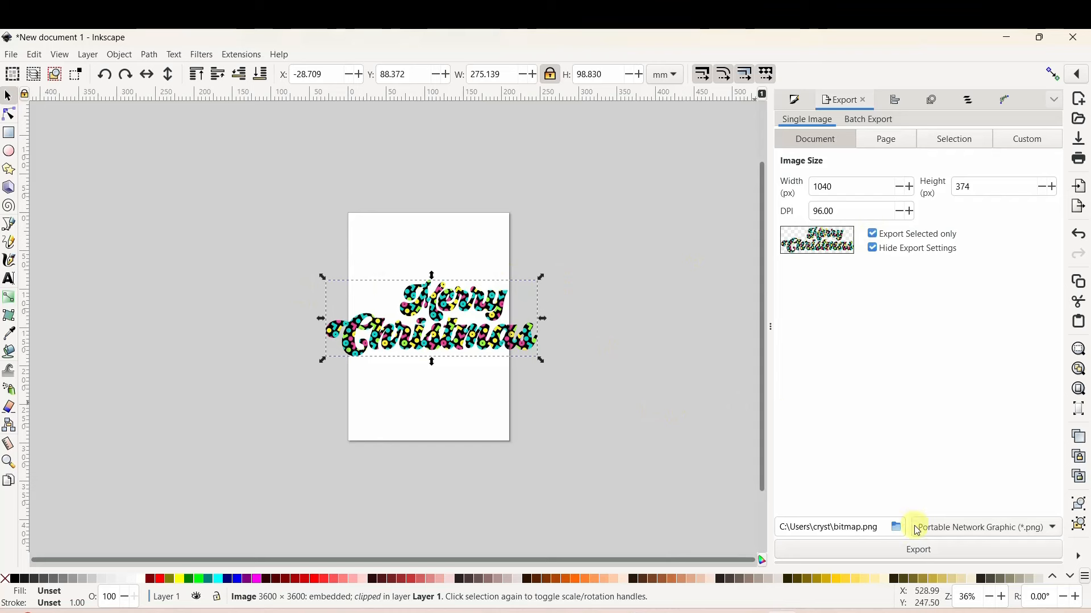
{"action": "left_click", "coordinate": [1053, 531]}
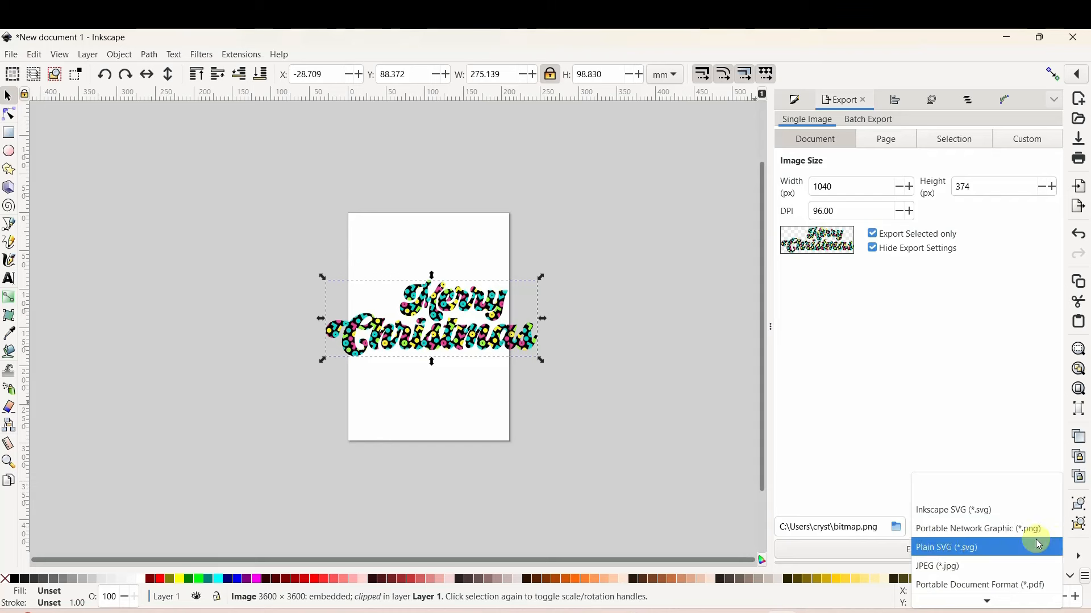
{"action": "scroll", "coordinate": [1035, 540], "scroll_direction": "down", "scroll_amount": 1}
{"action": "left_click", "coordinate": [1015, 561]}
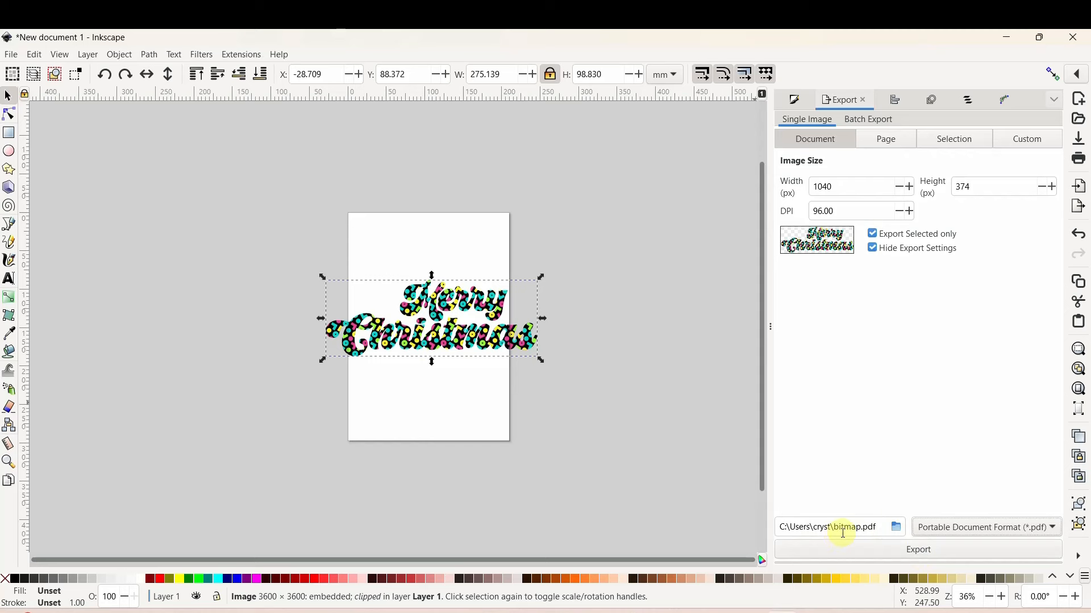
{"action": "left_click", "coordinate": [910, 550]}
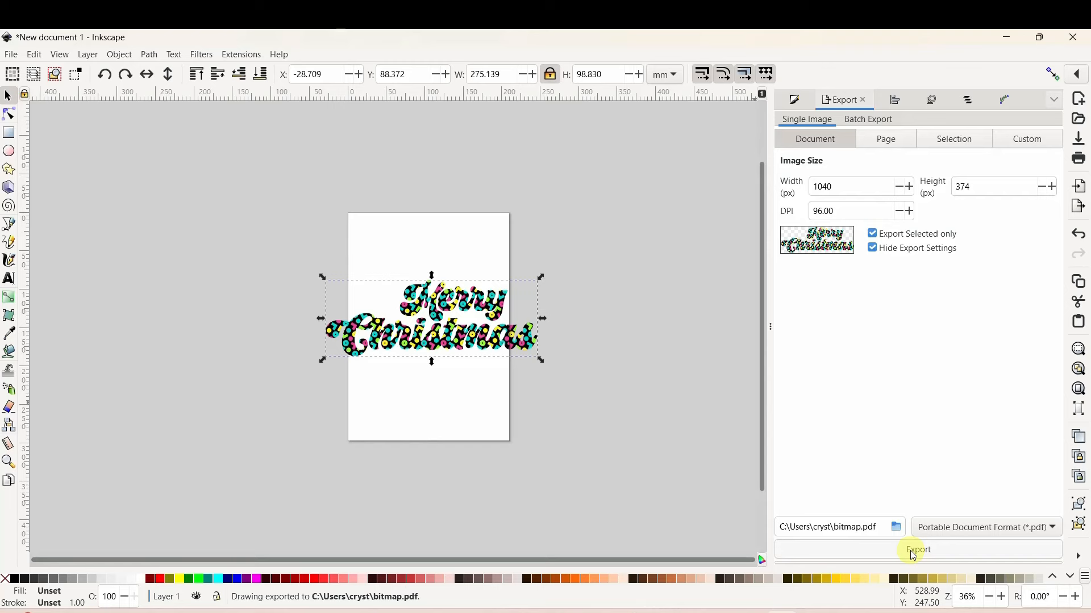
{"action": "left_click", "coordinate": [583, 390]}
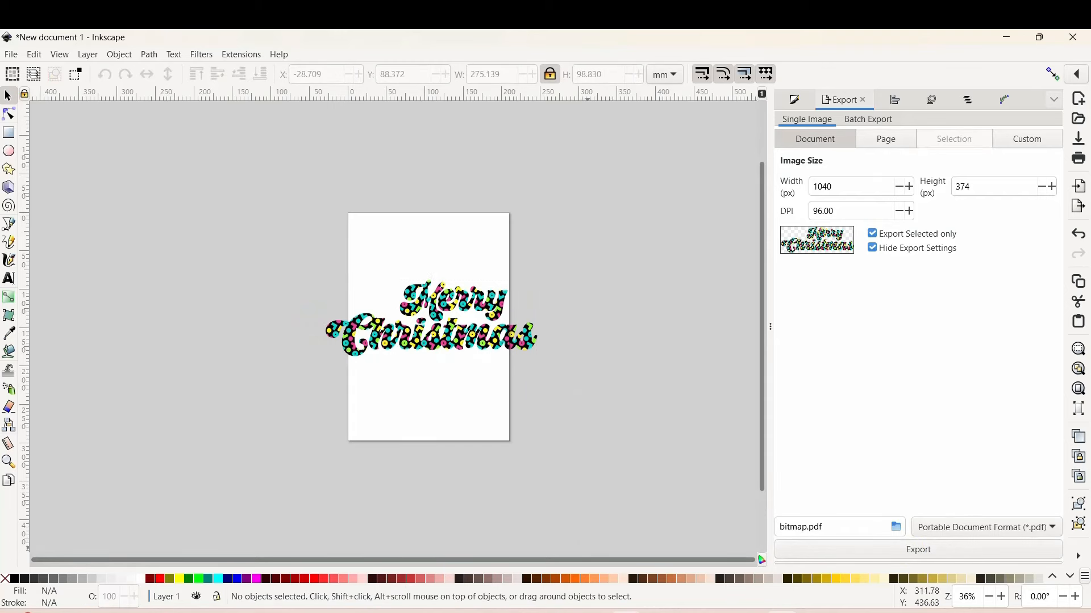
Step: Switch to the THANKFUL design in Canva and upload the bitmap PDF from the Desktop
{"action": "left_click", "coordinate": [634, 609]}
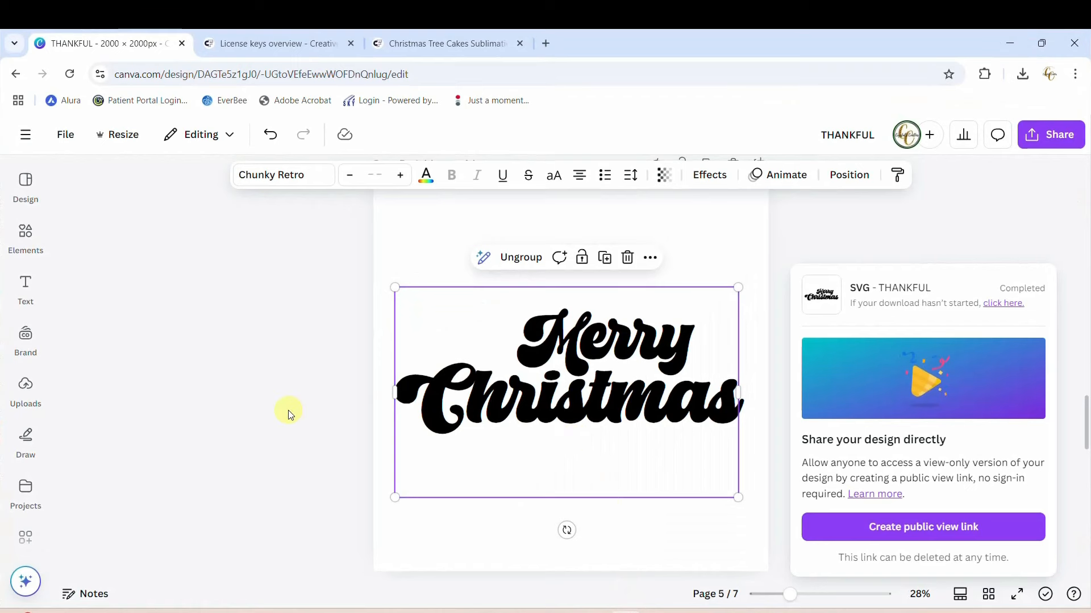
{"action": "left_click", "coordinate": [297, 386]}
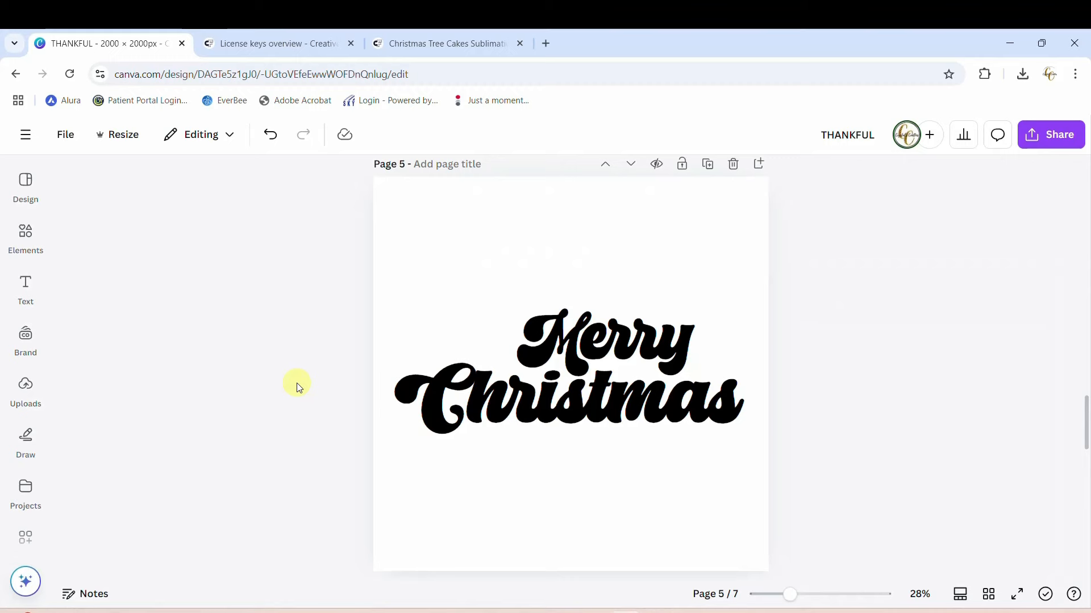
{"action": "left_click", "coordinate": [15, 408]}
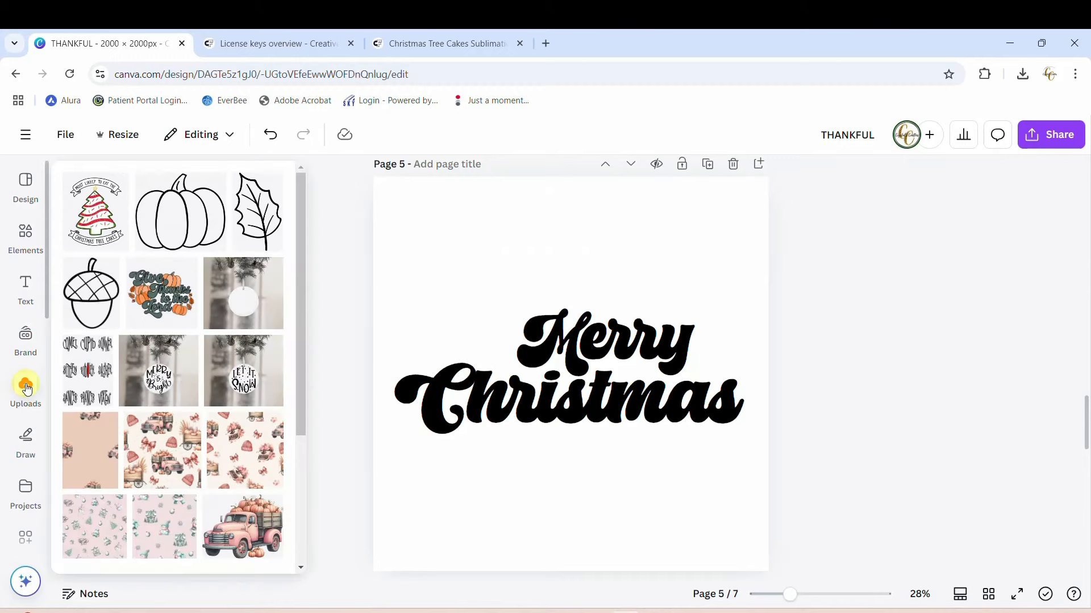
{"action": "left_click", "coordinate": [173, 225]}
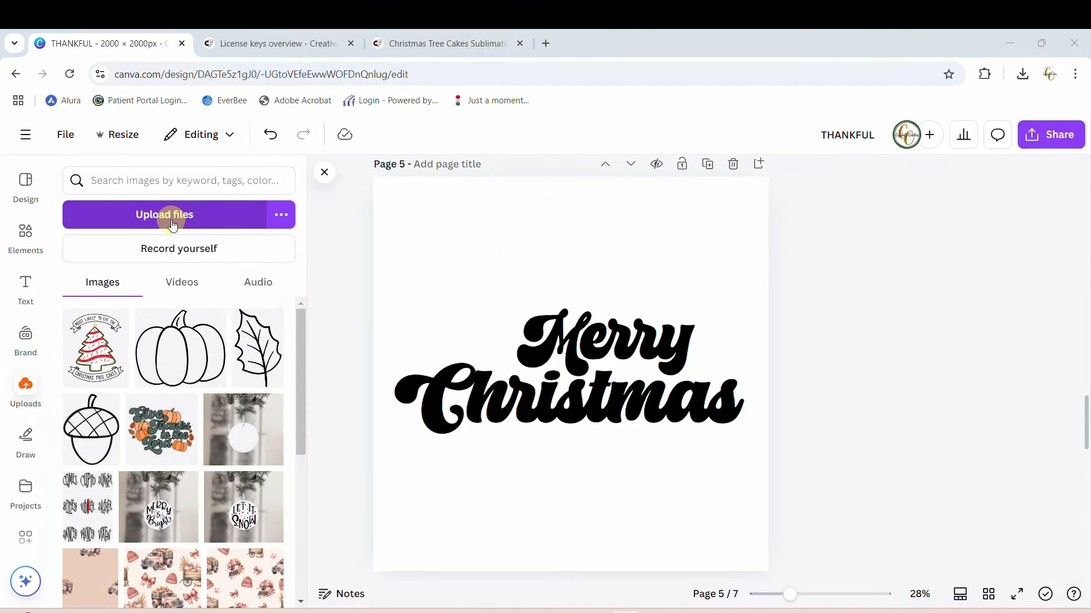
{"action": "left_click", "coordinate": [380, 325]}
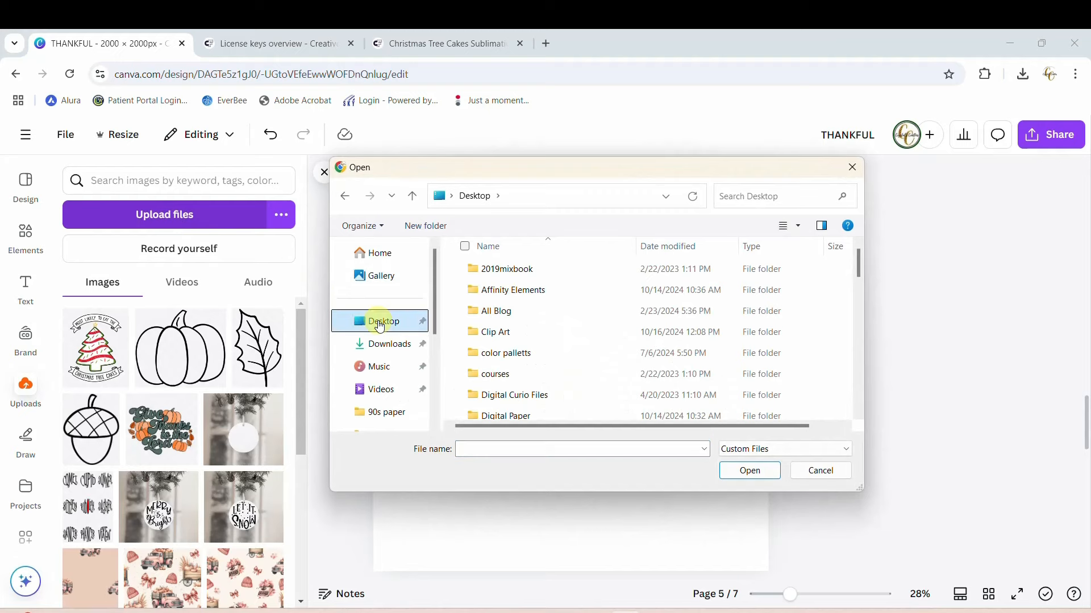
{"action": "scroll", "coordinate": [509, 340], "scroll_direction": "down", "scroll_amount": 10}
{"action": "left_click", "coordinate": [497, 305]}
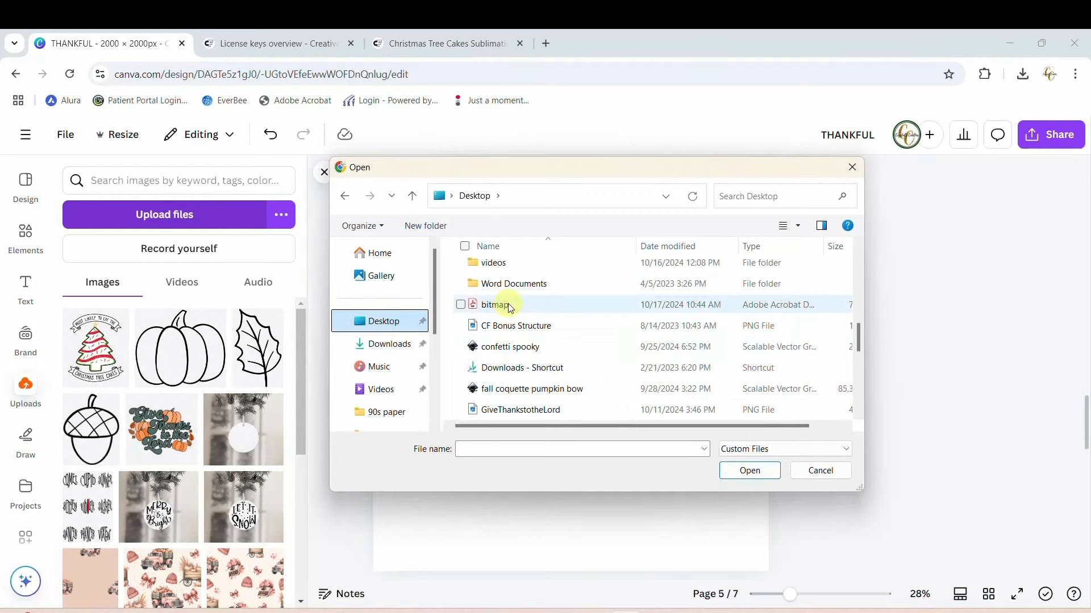
{"action": "left_click", "coordinate": [749, 471]}
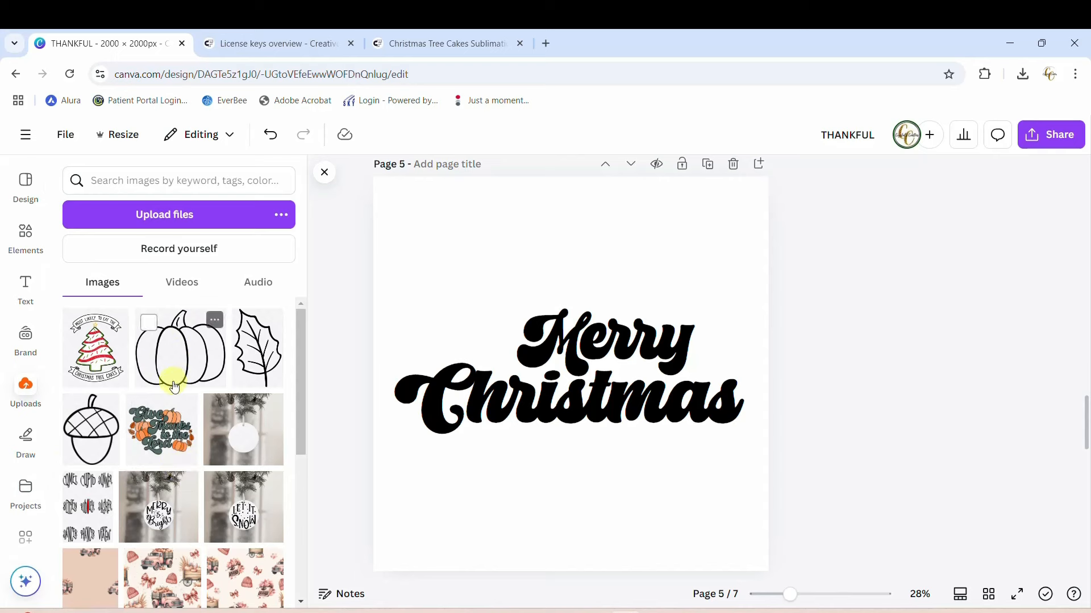
Step: Look through the uploaded images for the patterned lettering and open the list of projects
{"action": "scroll", "coordinate": [217, 425], "scroll_direction": "down", "scroll_amount": 5}
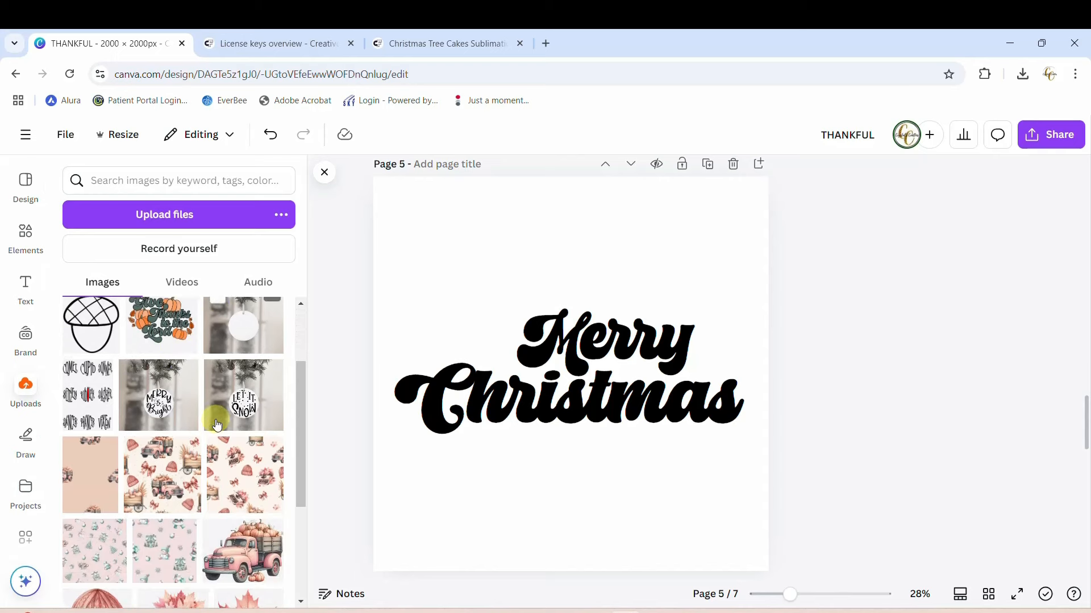
{"action": "scroll", "coordinate": [239, 409], "scroll_direction": "up", "scroll_amount": 5}
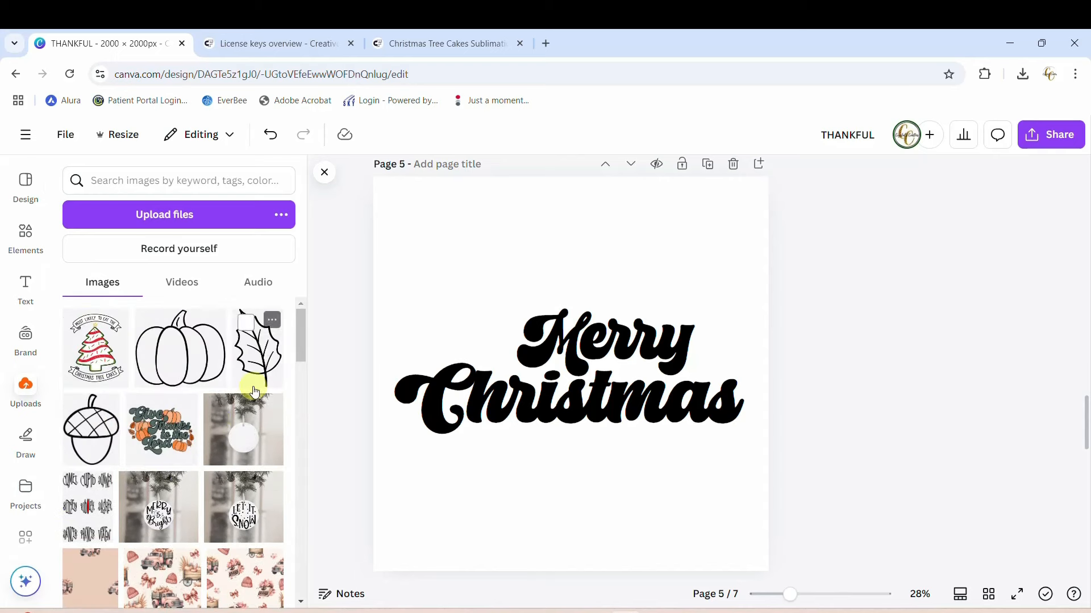
{"action": "left_click", "coordinate": [26, 495]}
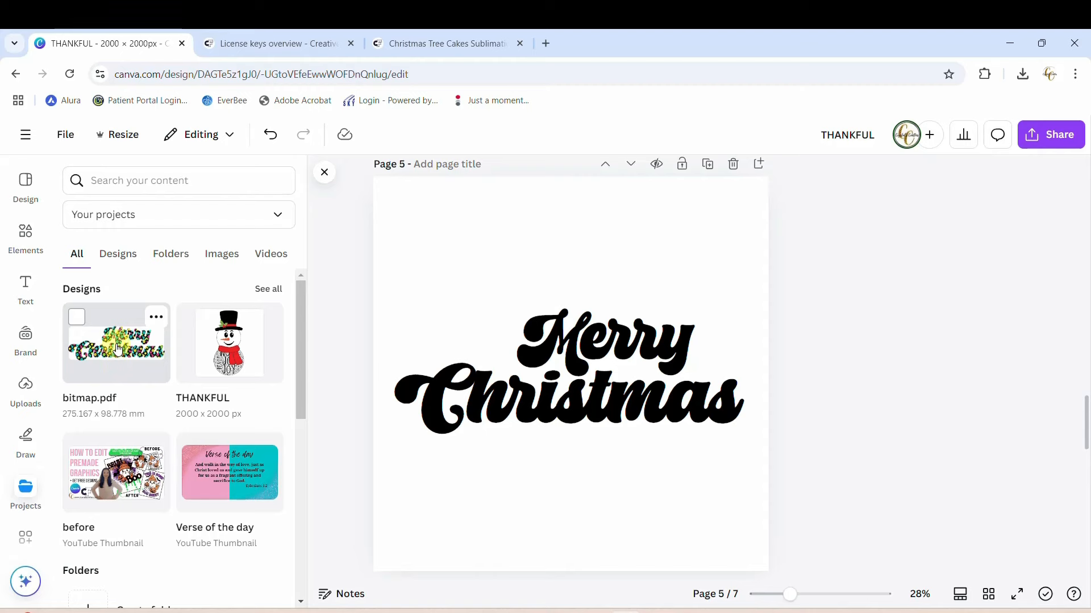
{"action": "scroll", "coordinate": [820, 458], "scroll_direction": "down", "scroll_amount": 4}
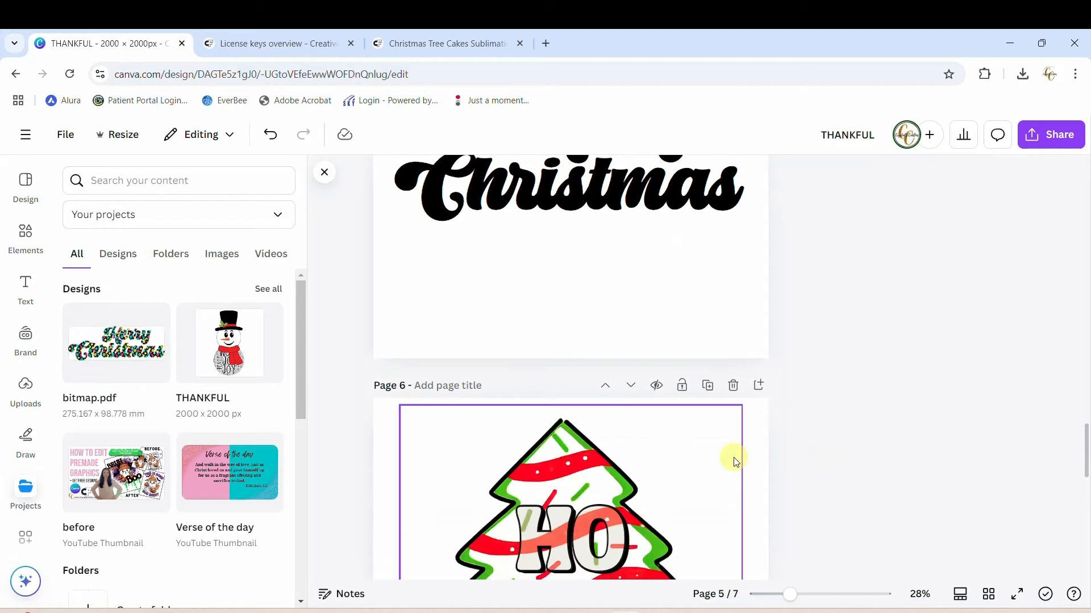
{"action": "scroll", "coordinate": [733, 461], "scroll_direction": "down", "scroll_amount": 2}
{"action": "scroll", "coordinate": [732, 455], "scroll_direction": "up", "scroll_amount": 5}
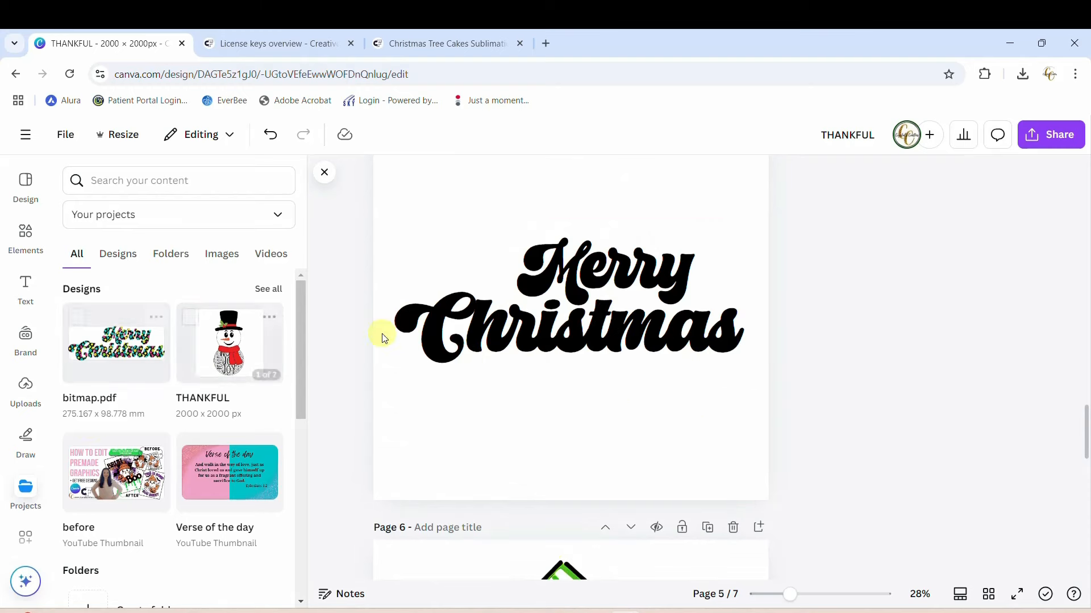
{"action": "scroll", "coordinate": [718, 379], "scroll_direction": "up", "scroll_amount": 1}
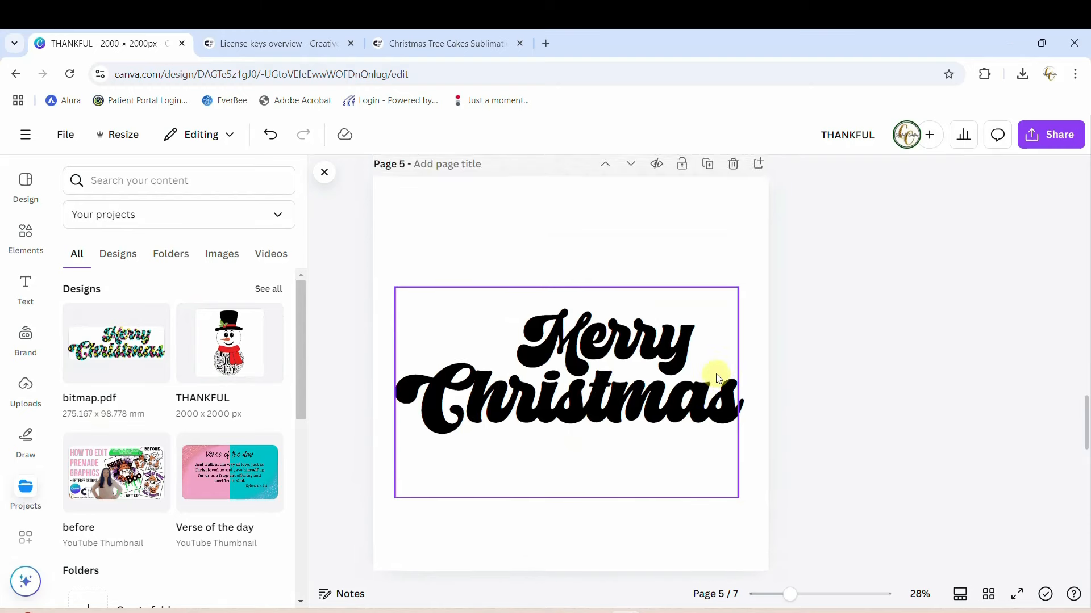
{"action": "scroll", "coordinate": [718, 379], "scroll_direction": "down", "scroll_amount": 1}
{"action": "left_click", "coordinate": [758, 523]}
{"action": "scroll", "coordinate": [864, 470], "scroll_direction": "down", "scroll_amount": 5}
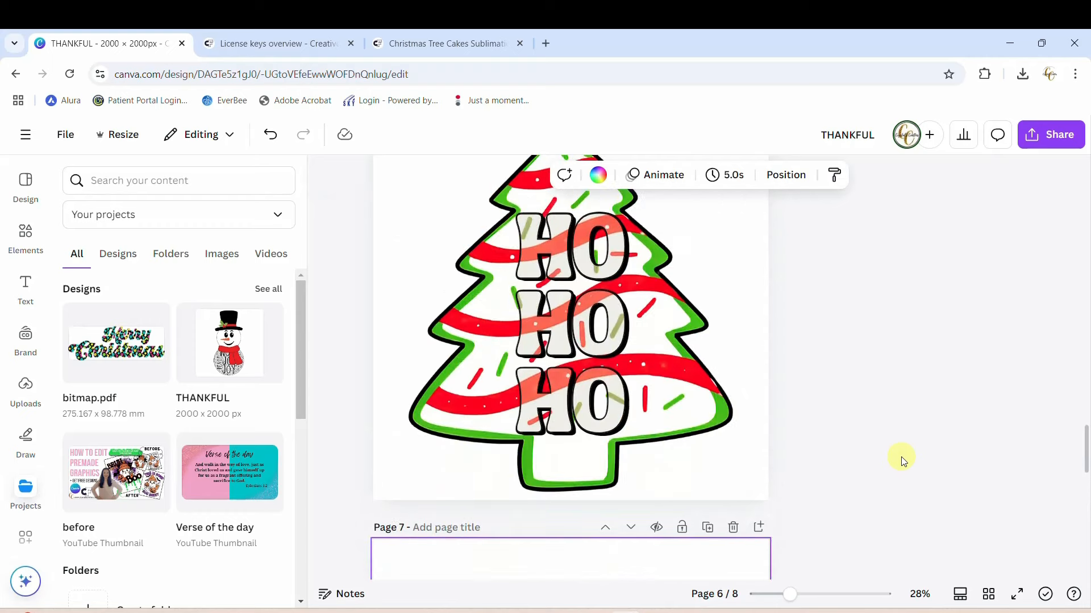
{"action": "scroll", "coordinate": [900, 457], "scroll_direction": "up", "scroll_amount": 3}
{"action": "scroll", "coordinate": [901, 457], "scroll_direction": "down", "scroll_amount": 8}
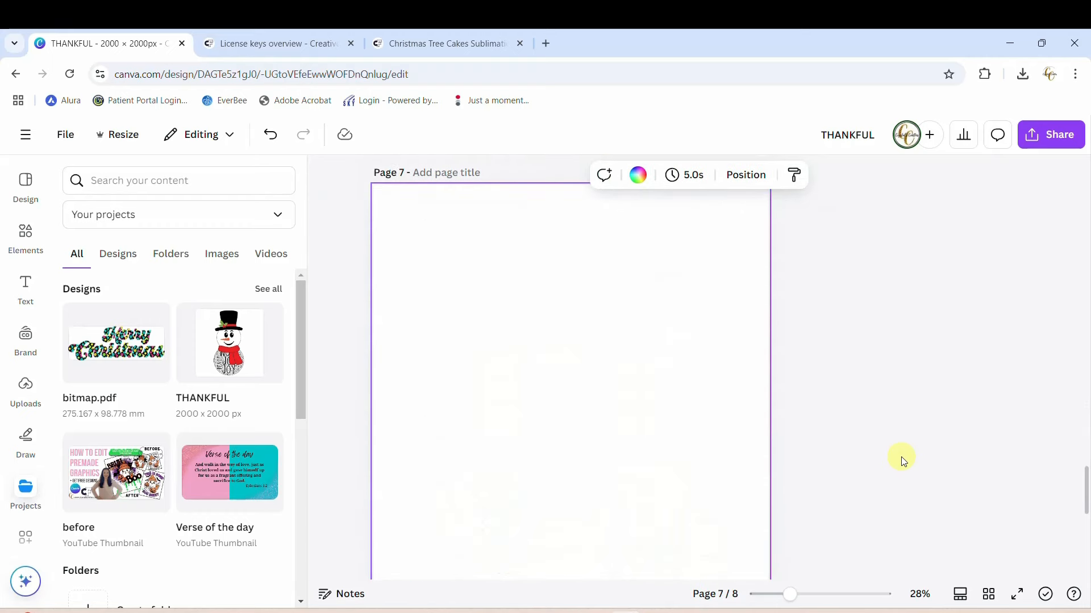
{"action": "scroll", "coordinate": [901, 457], "scroll_direction": "up", "scroll_amount": 4}
{"action": "left_click", "coordinate": [733, 456]}
{"action": "scroll", "coordinate": [893, 449], "scroll_direction": "up", "scroll_amount": 6}
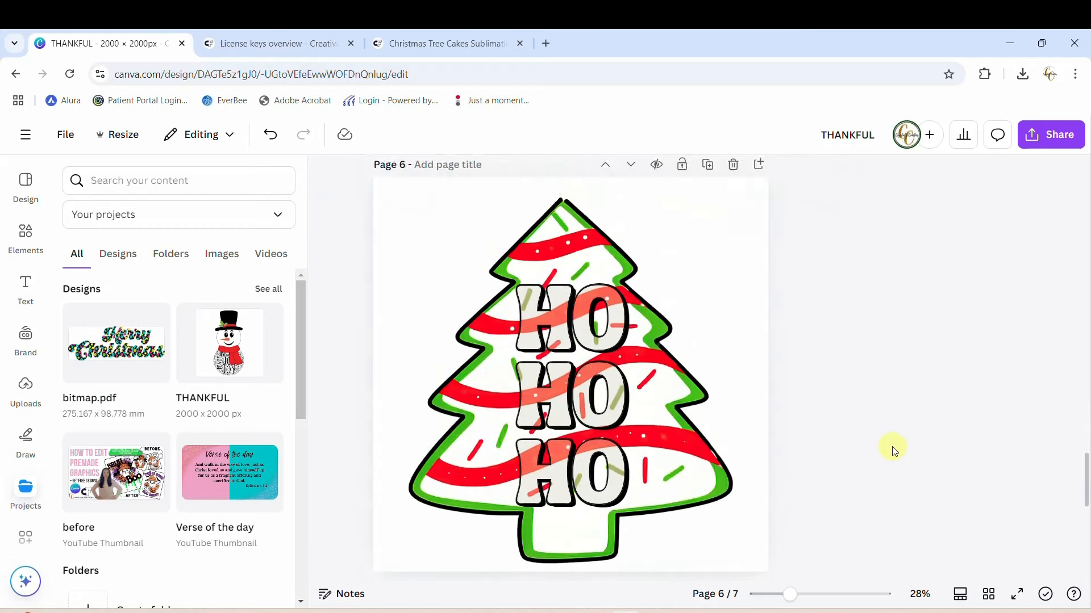
Step: Add a blank page directly after the black "Merry Christmas" page and place the bitmap.pdf design on it
{"action": "left_click", "coordinate": [759, 224]}
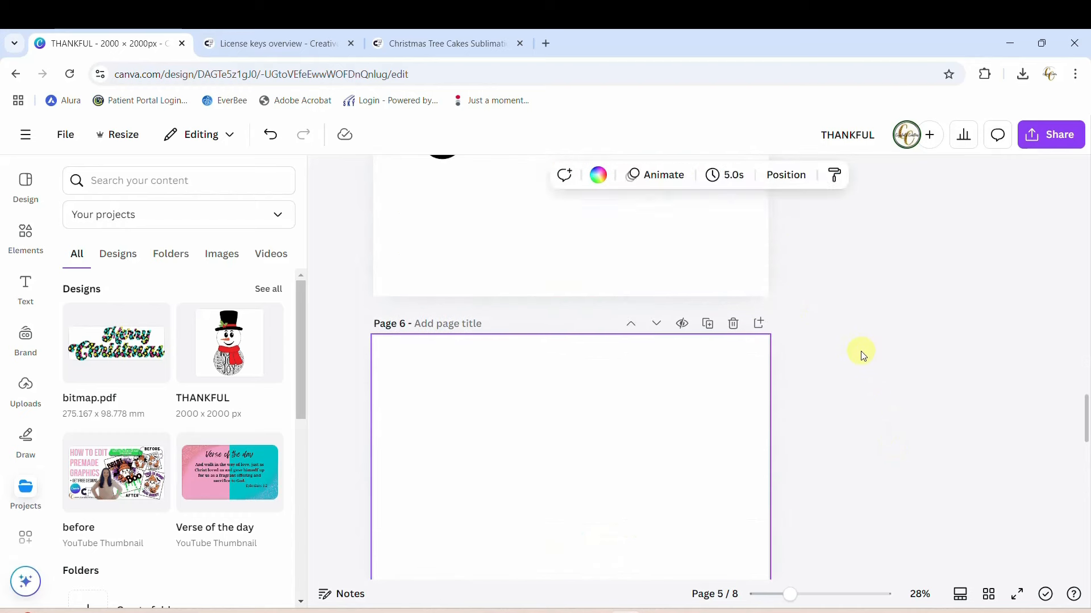
{"action": "scroll", "coordinate": [845, 401], "scroll_direction": "down", "scroll_amount": 1}
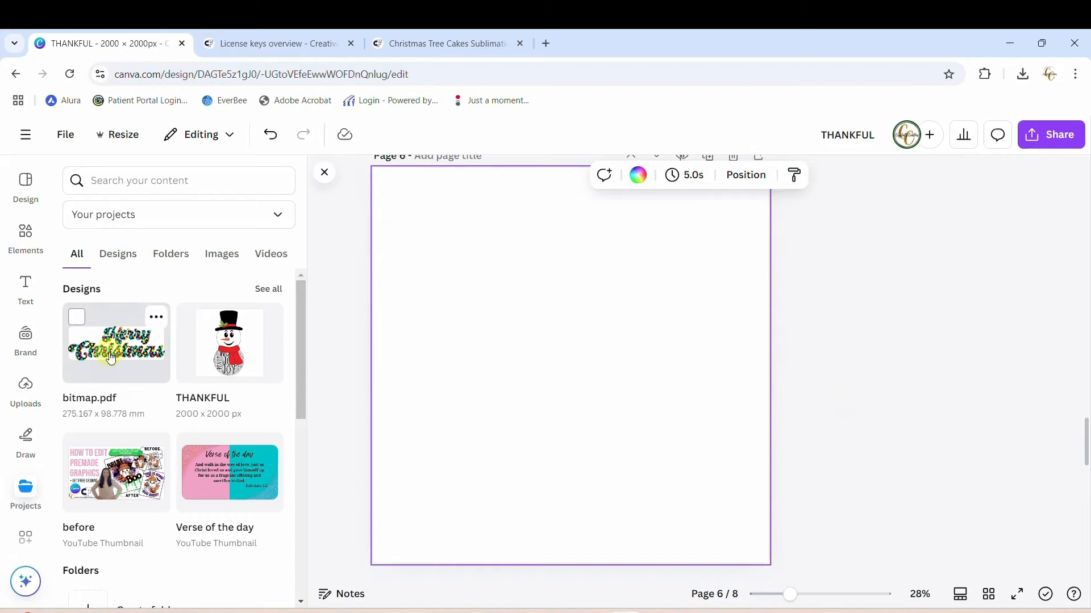
{"action": "left_click", "coordinate": [113, 355]}
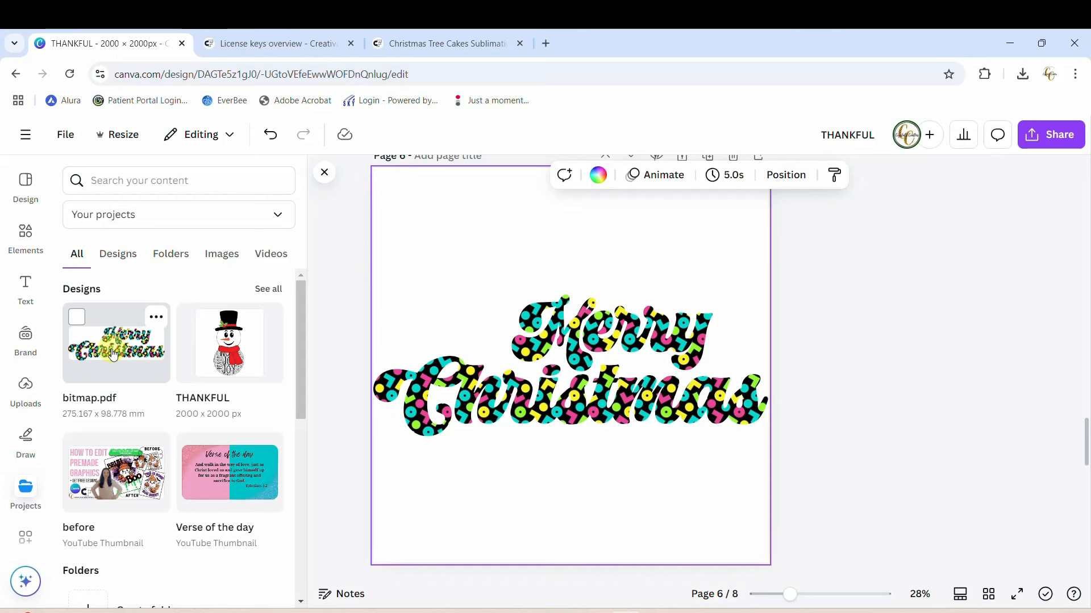
Step: Remove the patterned "Merry Christmas" lettering from page 6 and place the bitmap.pdf design on that page again
{"action": "left_click", "coordinate": [560, 351]}
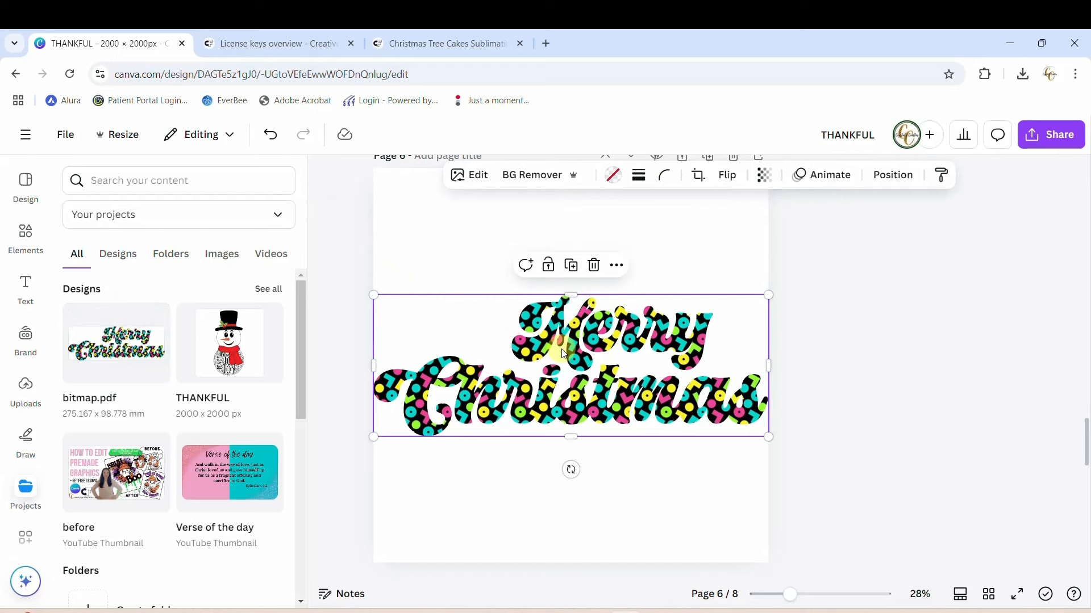
{"action": "key", "text": "Delete"}
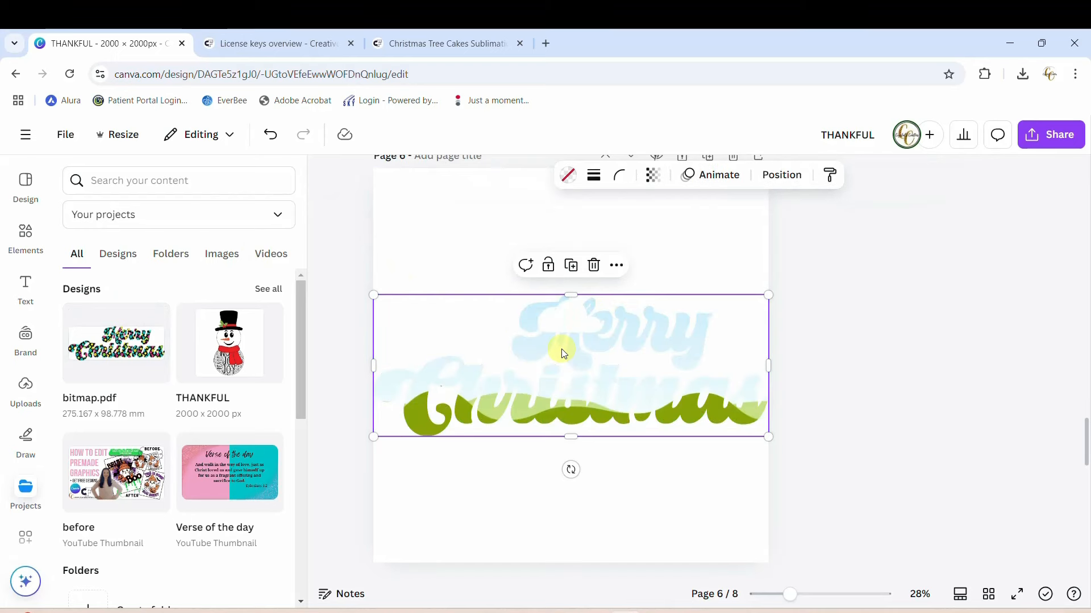
{"action": "key", "text": "ctrl+z"}
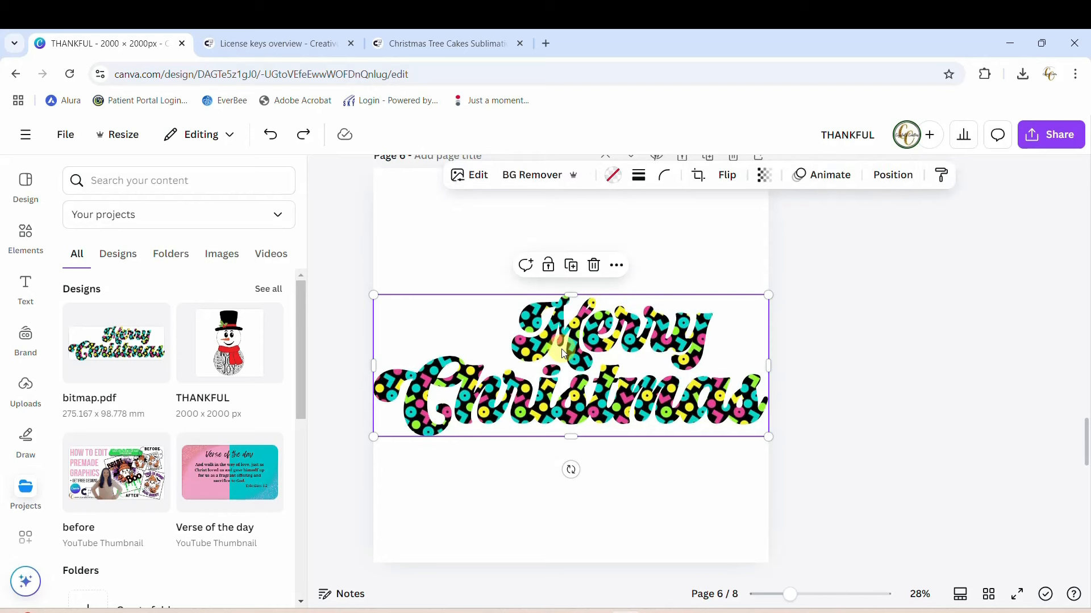
{"action": "key", "text": "Delete"}
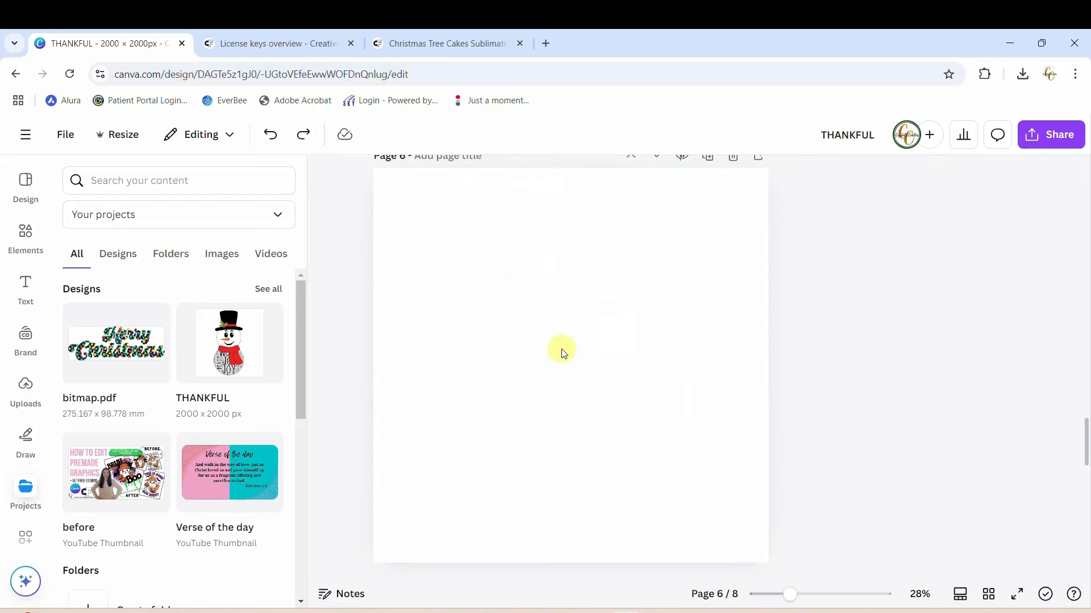
{"action": "left_click", "coordinate": [117, 344]}
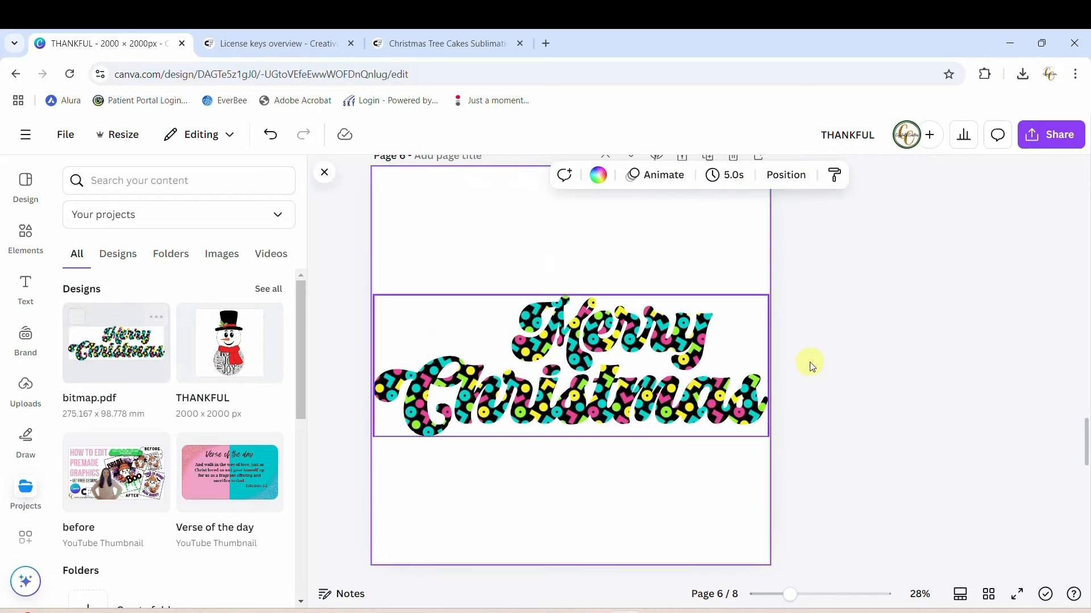
Step: Detach the pattern image from the "Merry Christmas" lettering on page 6 and delete the detached image
{"action": "right_click", "coordinate": [625, 341]}
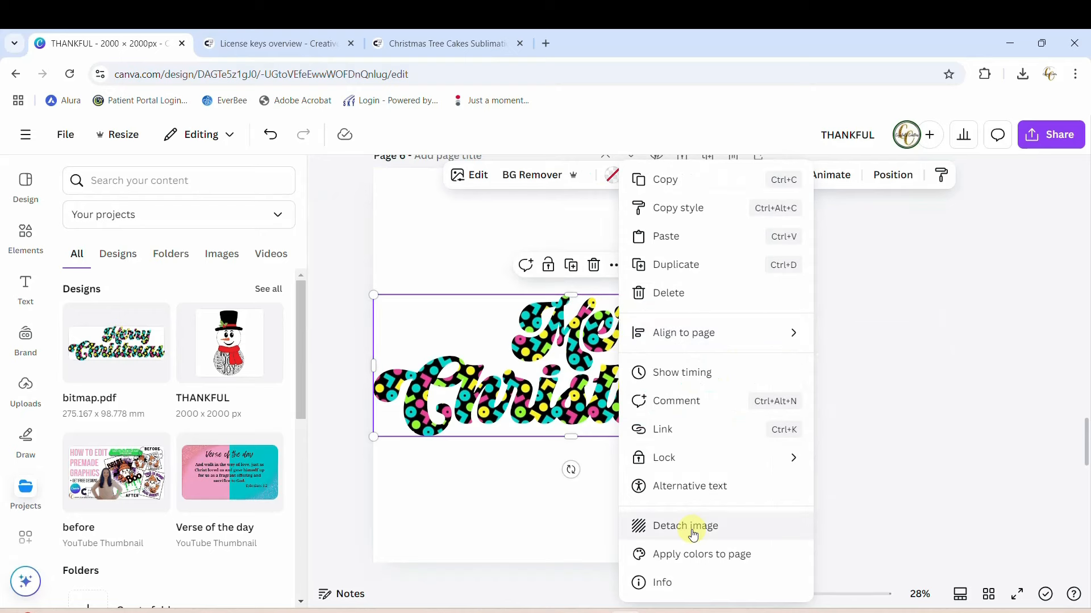
{"action": "left_click", "coordinate": [691, 533]}
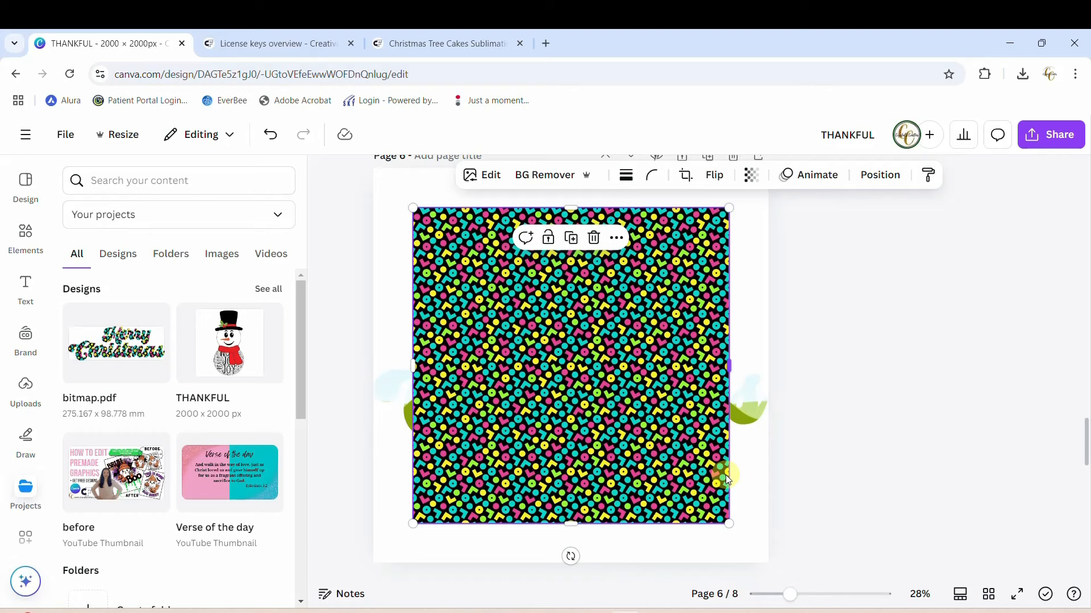
{"action": "key", "text": "Delete"}
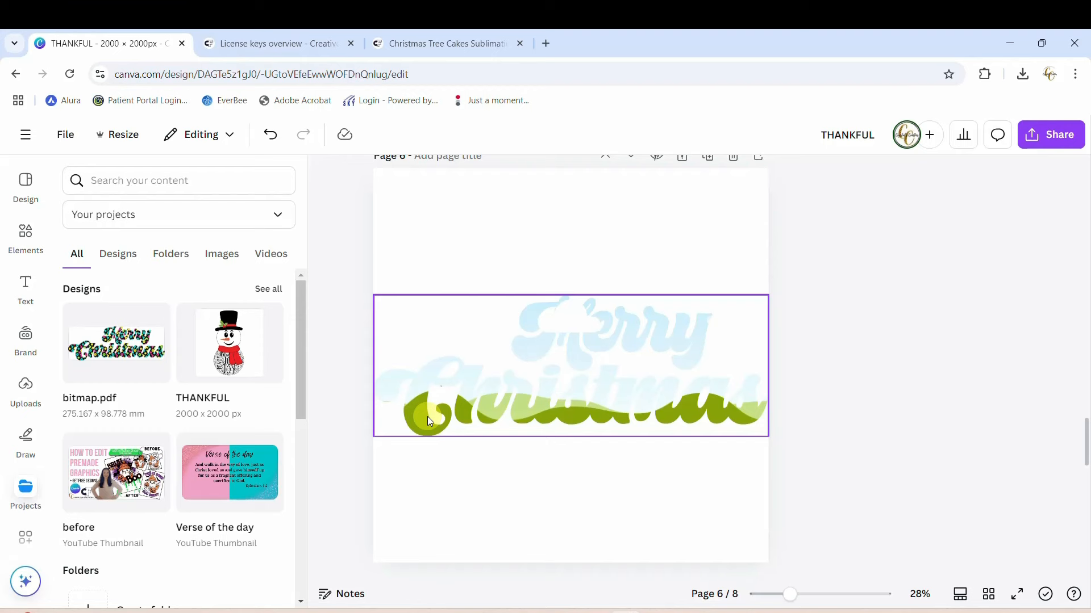
Step: Move the empty "Merry Christmas" frame from page 6 to page 5 and place it over the black lettering
{"action": "scroll", "coordinate": [923, 428], "scroll_direction": "up", "scroll_amount": 5}
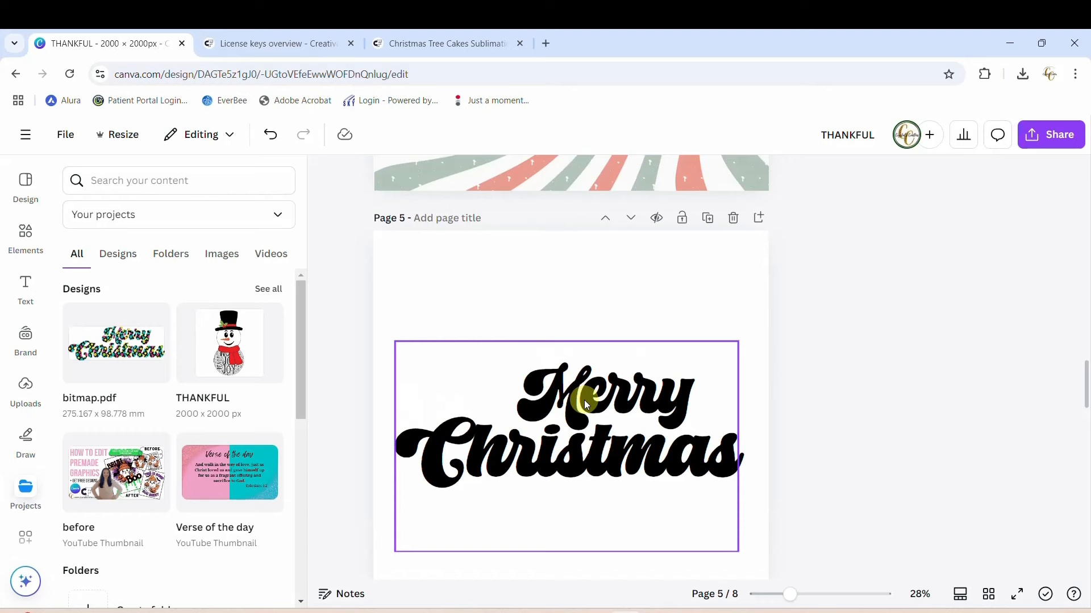
{"action": "scroll", "coordinate": [585, 405], "scroll_direction": "down", "scroll_amount": 5}
{"action": "left_click_drag", "start_coordinate": [587, 450], "coordinate": [605, 126]}
{"action": "scroll", "coordinate": [977, 436], "scroll_direction": "up", "scroll_amount": 5}
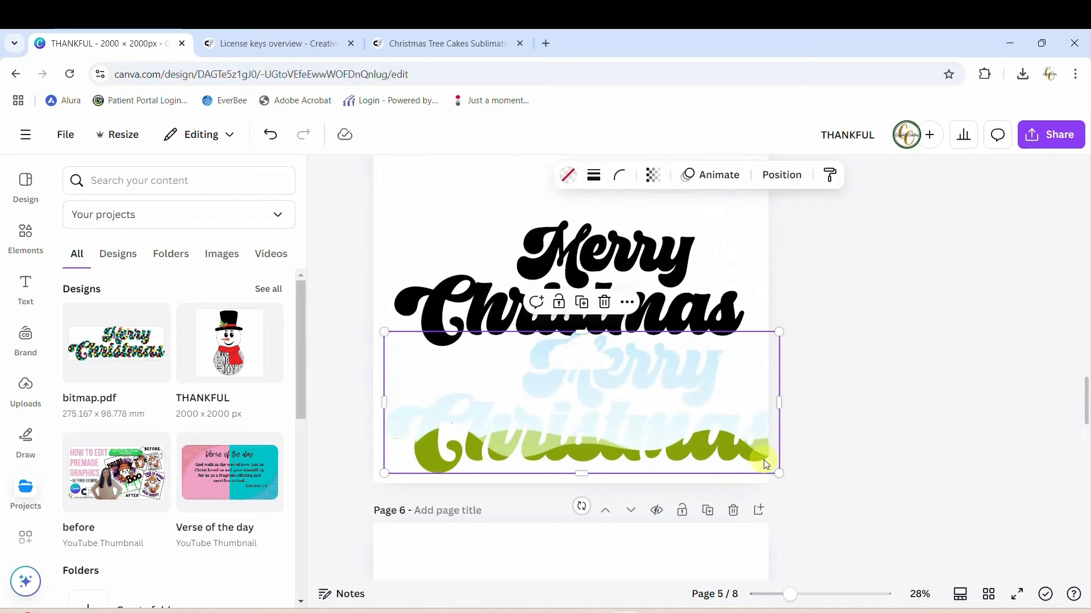
{"action": "left_click_drag", "start_coordinate": [686, 449], "coordinate": [675, 334]}
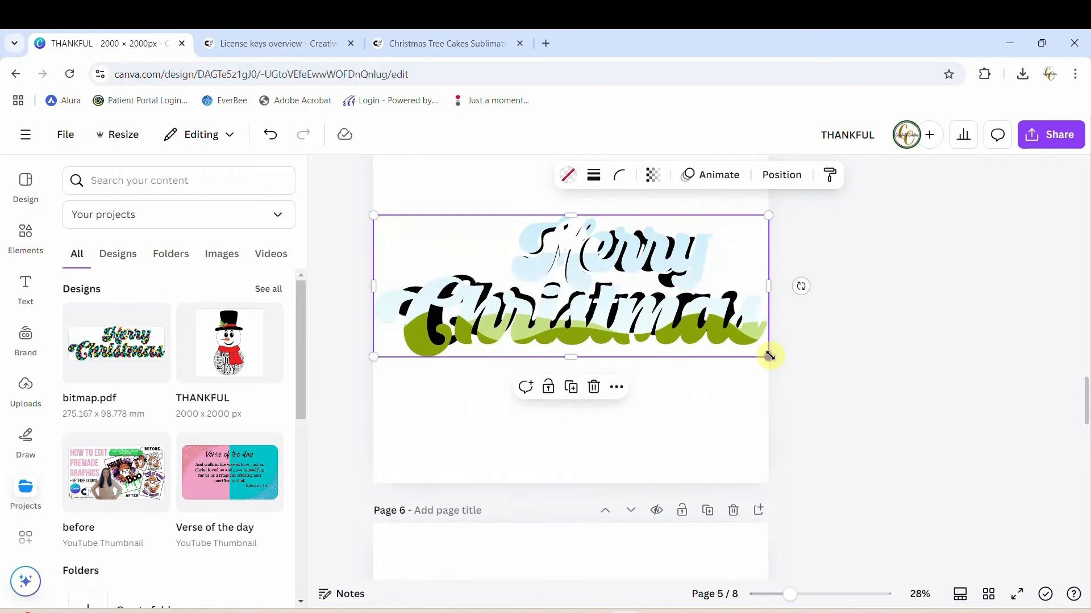
Step: Shrink the lettering frame to the size of the black "Merry Christmas" text and position it slightly offset over that text
{"action": "left_click_drag", "start_coordinate": [769, 356], "coordinate": [751, 350]}
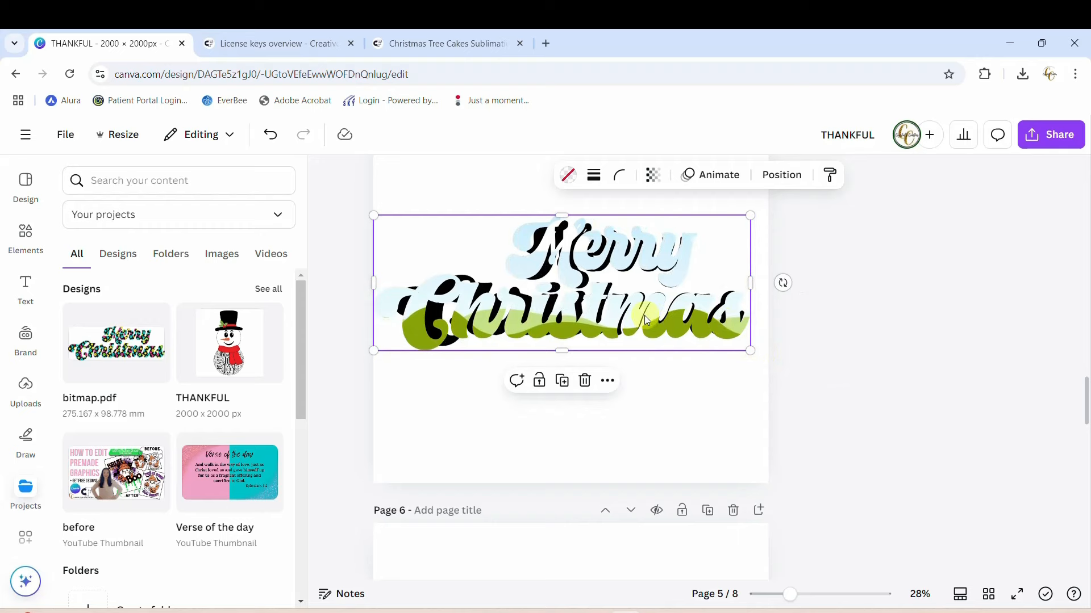
{"action": "left_click_drag", "start_coordinate": [646, 320], "coordinate": [655, 323]}
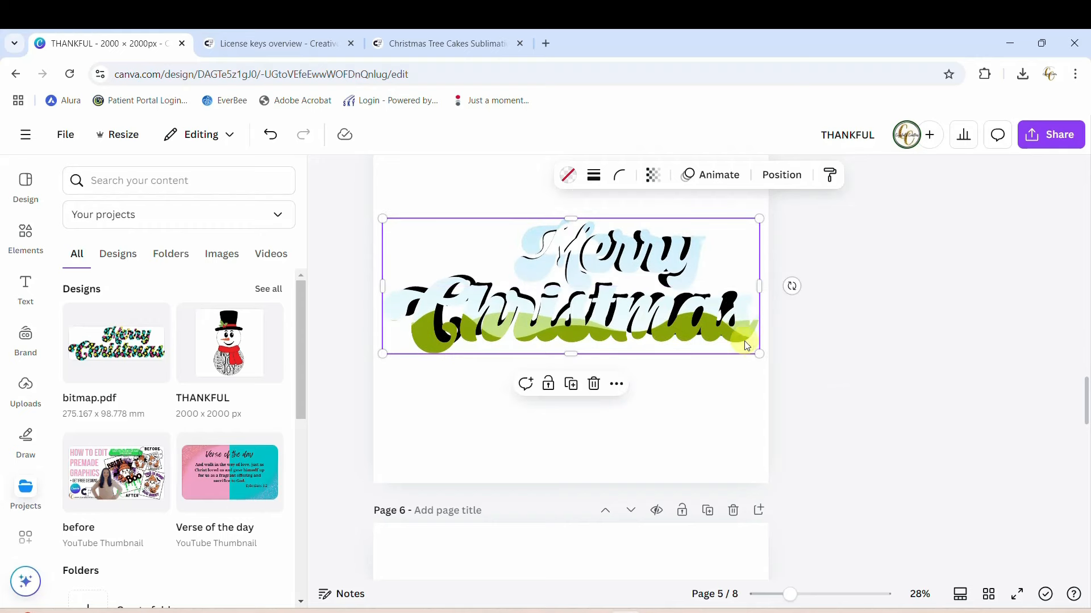
{"action": "left_click_drag", "start_coordinate": [760, 353], "coordinate": [743, 348]}
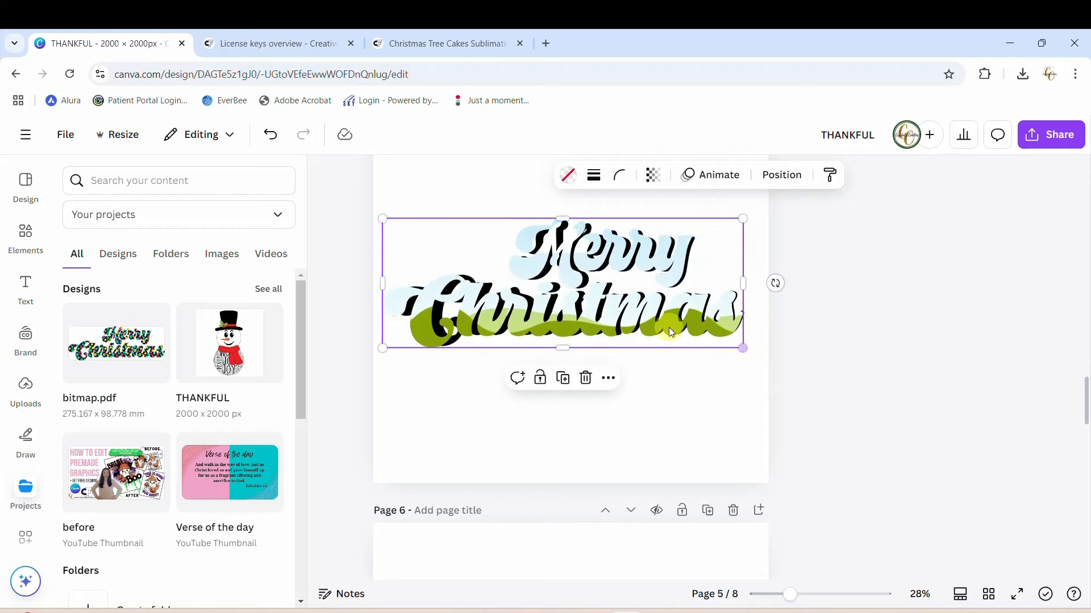
{"action": "left_click_drag", "start_coordinate": [651, 322], "coordinate": [655, 321]}
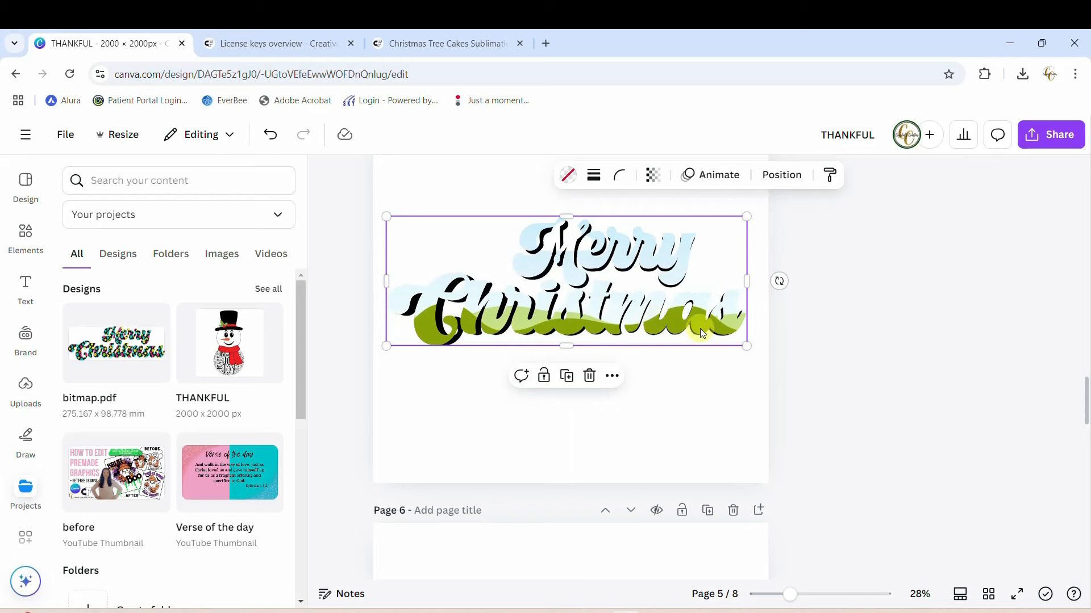
{"action": "left_click_drag", "start_coordinate": [747, 345], "coordinate": [738, 342]}
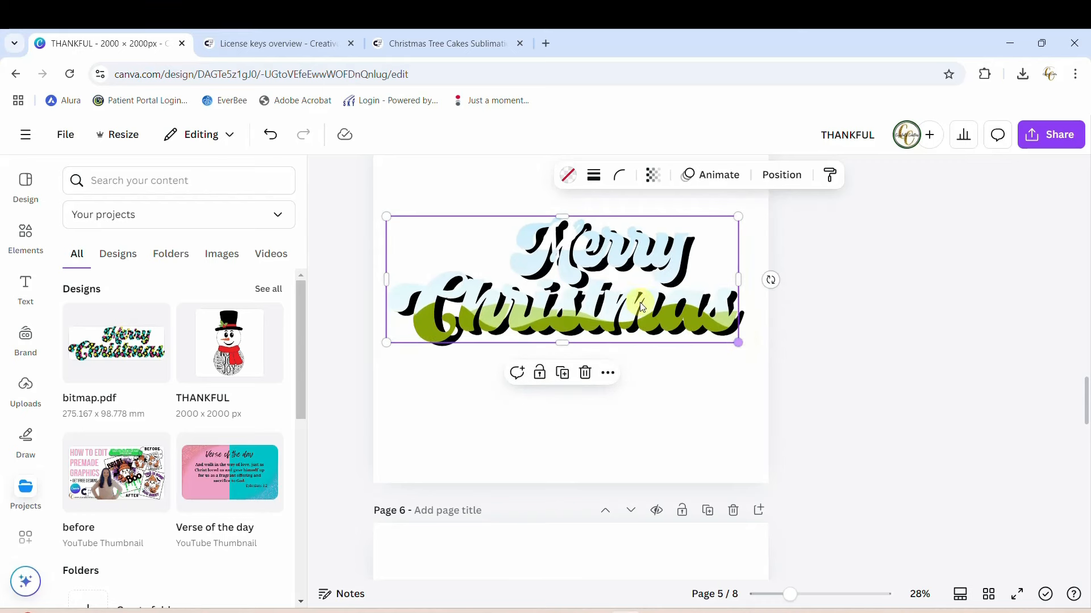
{"action": "left_click_drag", "start_coordinate": [629, 299], "coordinate": [638, 305]}
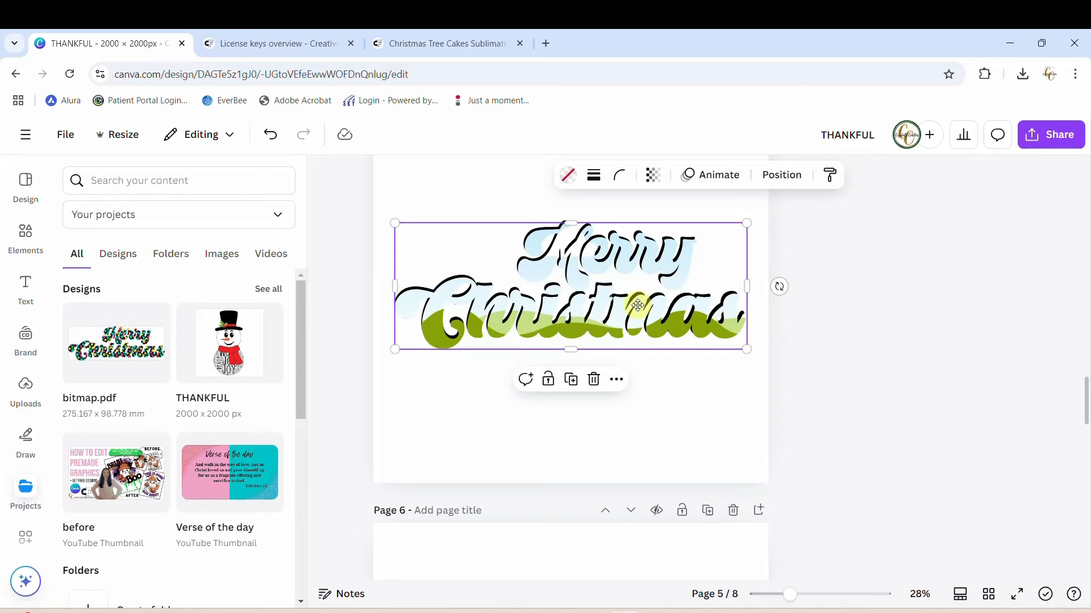
Step: Search the photo elements for "retro christmas background" and look through the results for a suitable pattern
{"action": "scroll", "coordinate": [638, 305], "scroll_direction": "up", "scroll_amount": 7}
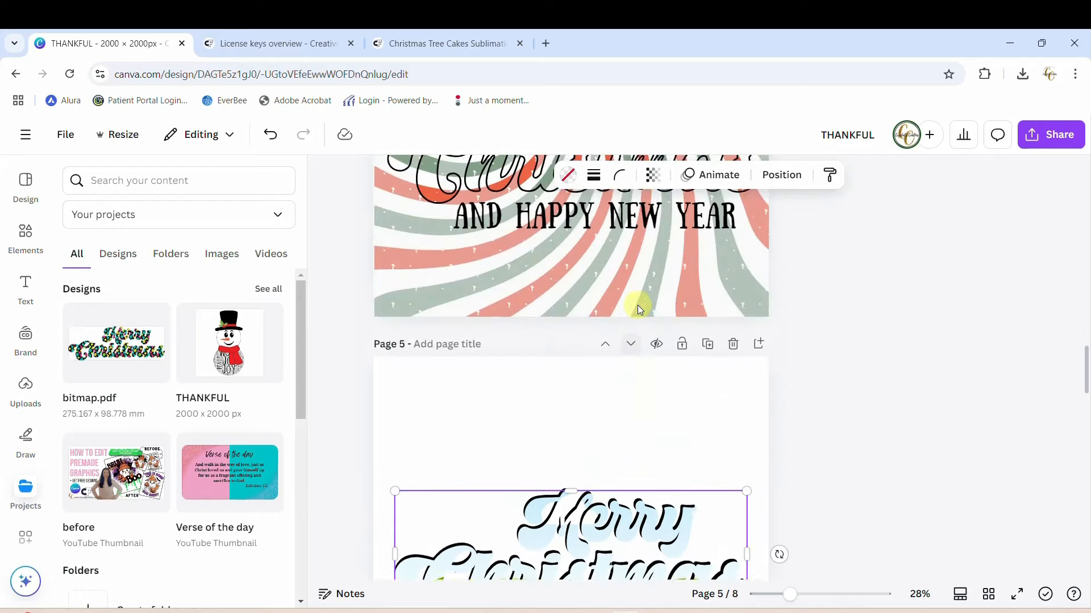
{"action": "scroll", "coordinate": [719, 332], "scroll_direction": "up", "scroll_amount": 3}
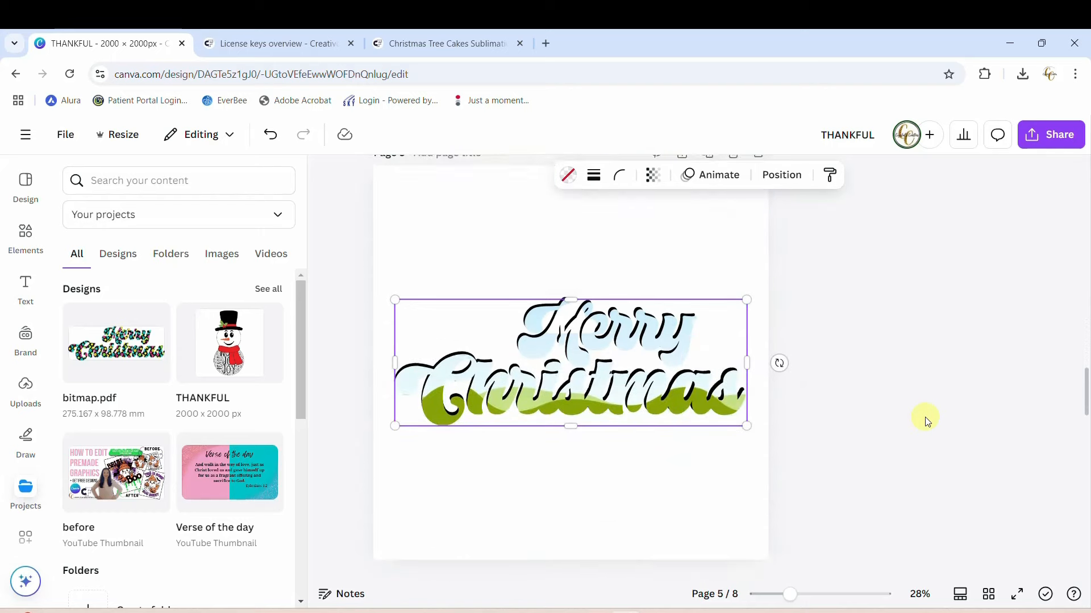
{"action": "left_click", "coordinate": [35, 240]}
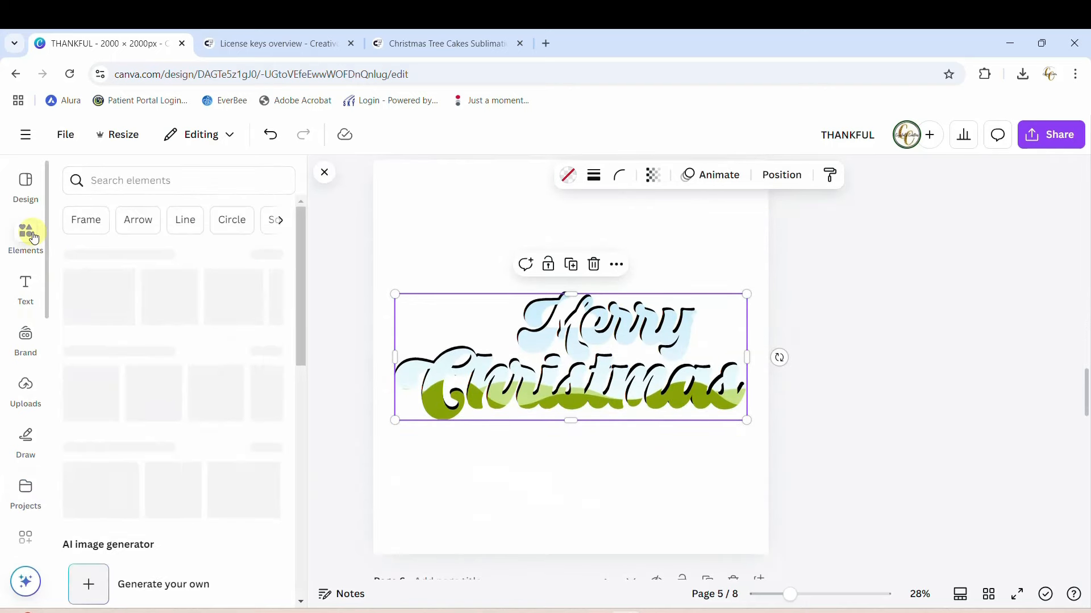
{"action": "left_click", "coordinate": [215, 183]}
{"action": "type", "text": "ret"}
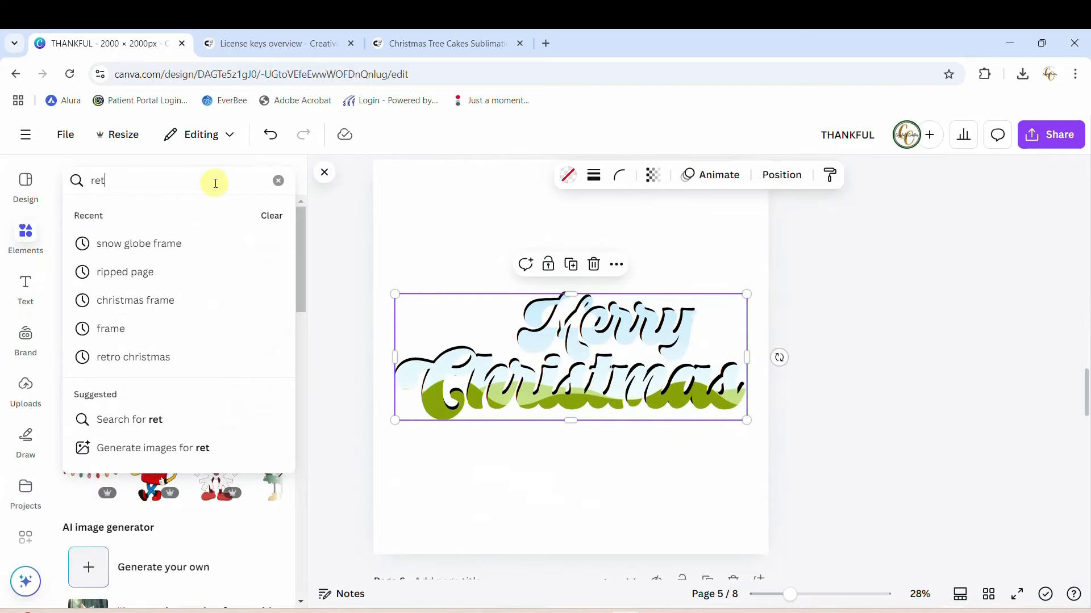
{"action": "type", "text": "ro christm"}
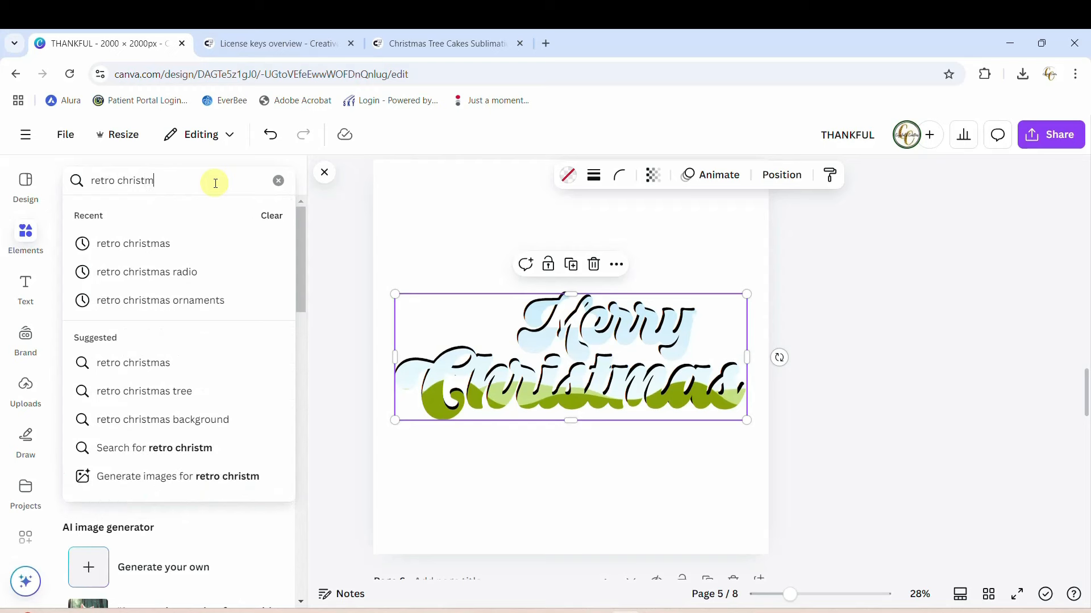
{"action": "type", "text": "as background"}
{"action": "key", "text": "Return"}
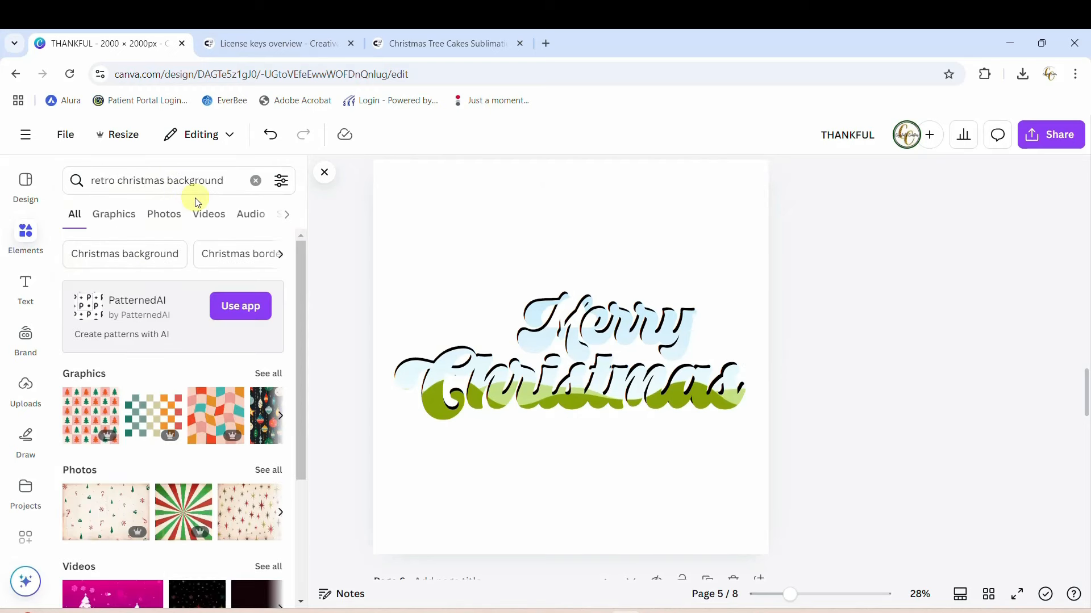
{"action": "left_click", "coordinate": [165, 215]}
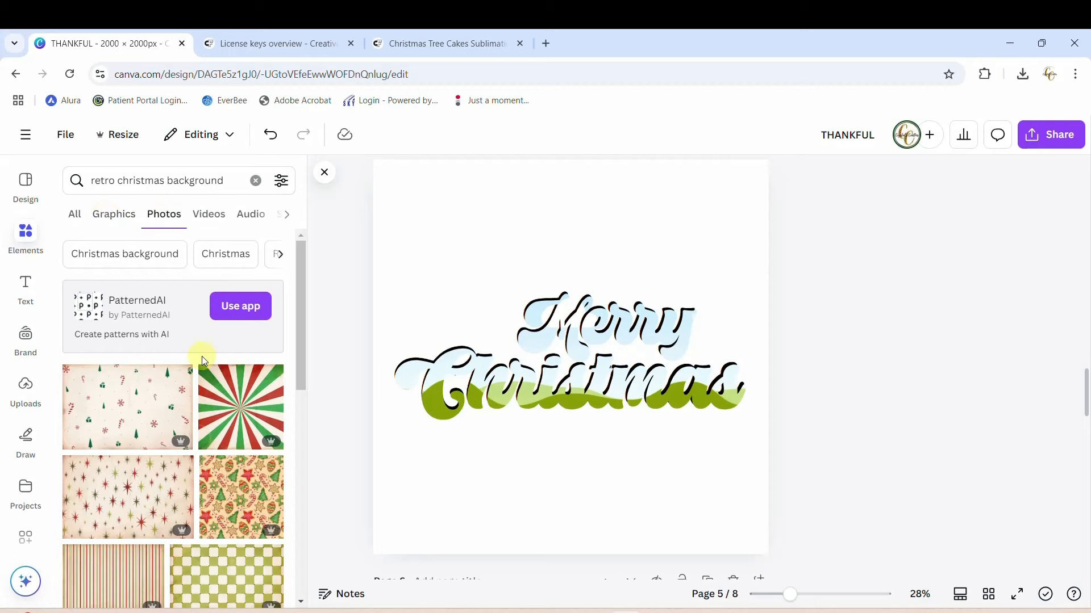
{"action": "scroll", "coordinate": [207, 446], "scroll_direction": "down", "scroll_amount": 8}
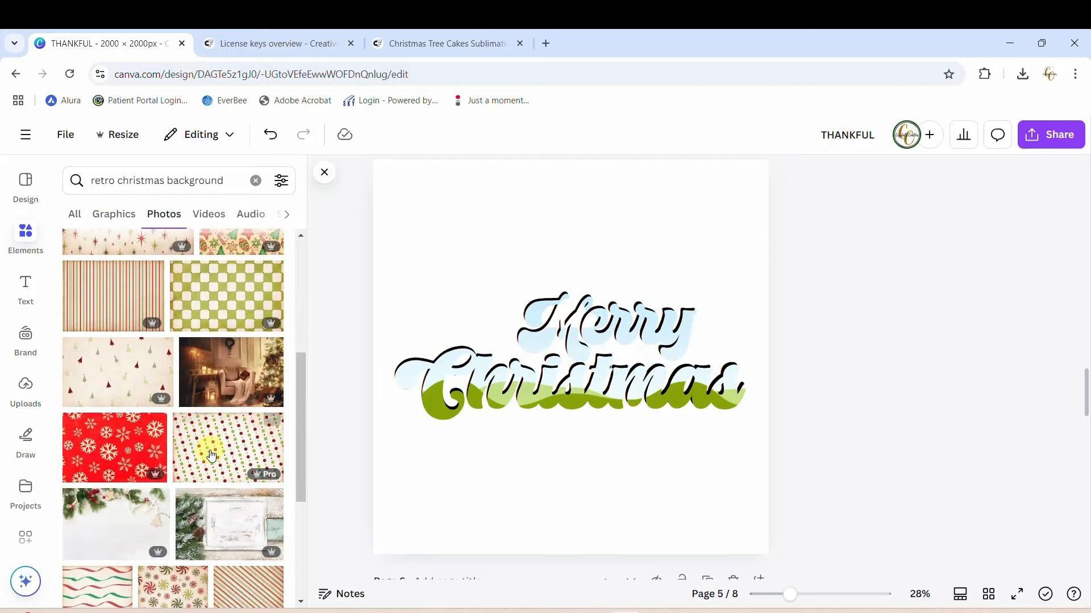
{"action": "scroll", "coordinate": [211, 454], "scroll_direction": "down", "scroll_amount": 10}
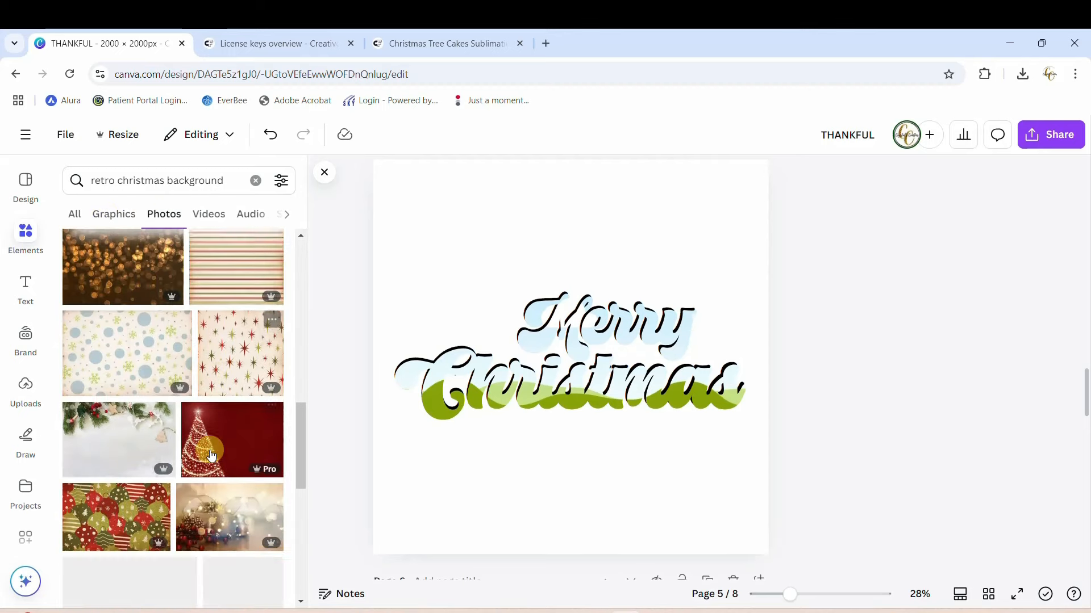
{"action": "scroll", "coordinate": [211, 454], "scroll_direction": "down", "scroll_amount": 10}
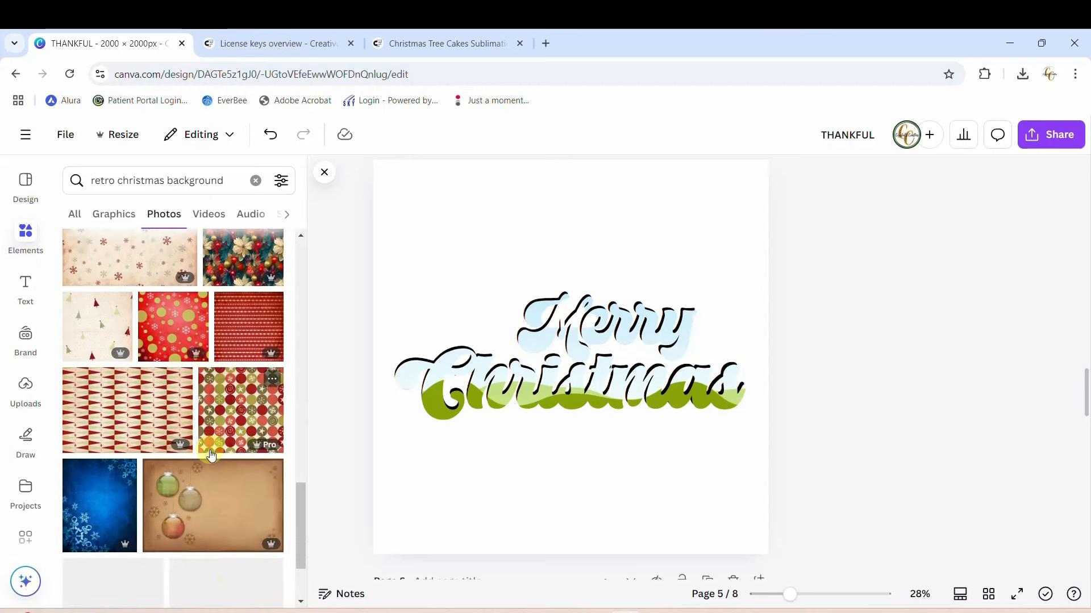
{"action": "scroll", "coordinate": [211, 451], "scroll_direction": "up", "scroll_amount": 20}
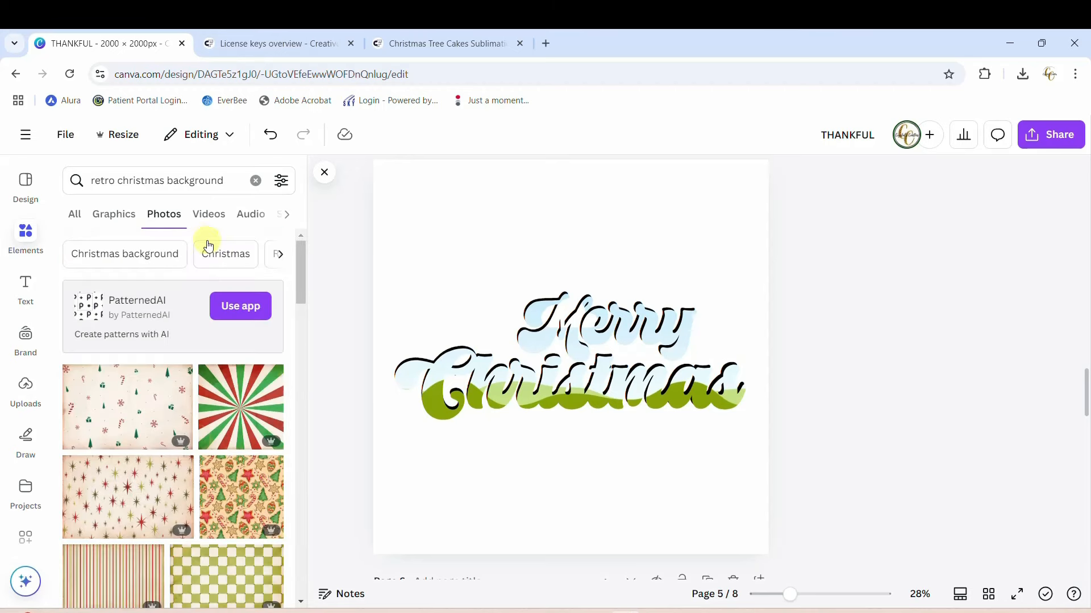
Step: Refine the photo search to "retro christmas background stripes" and look through the striped patterns
{"action": "left_click", "coordinate": [232, 183]}
{"action": "type", "text": "st"}
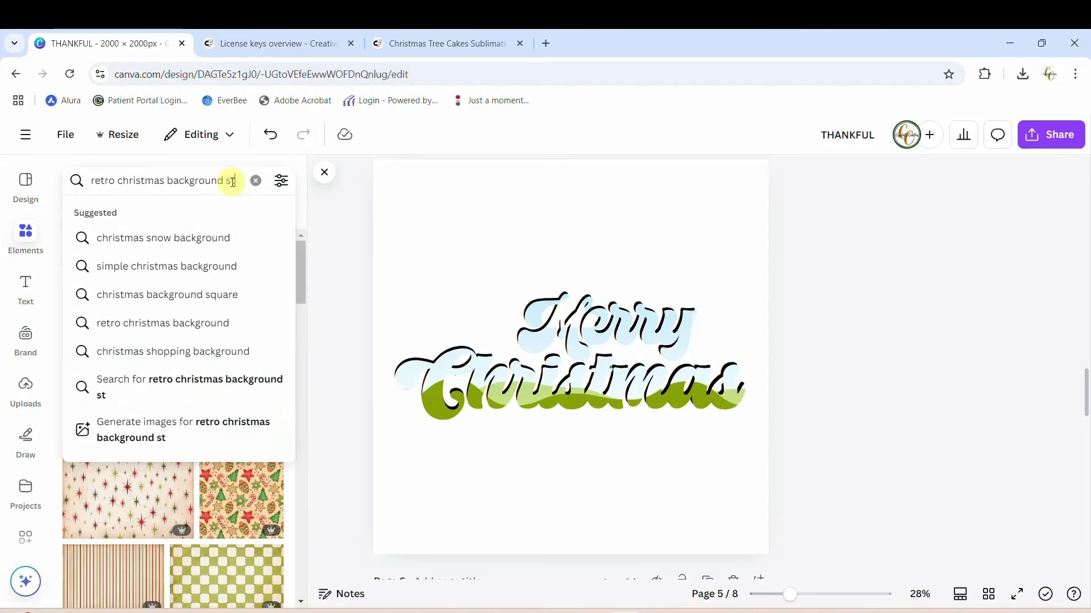
{"action": "type", "text": "ripes"}
{"action": "key", "text": "Return"}
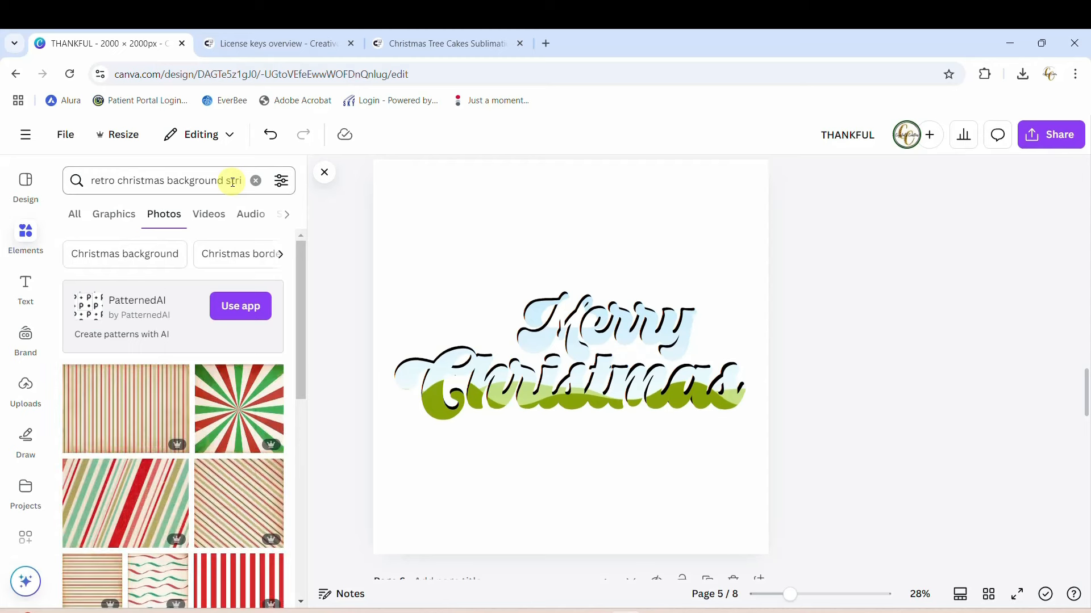
{"action": "scroll", "coordinate": [202, 440], "scroll_direction": "down", "scroll_amount": 10}
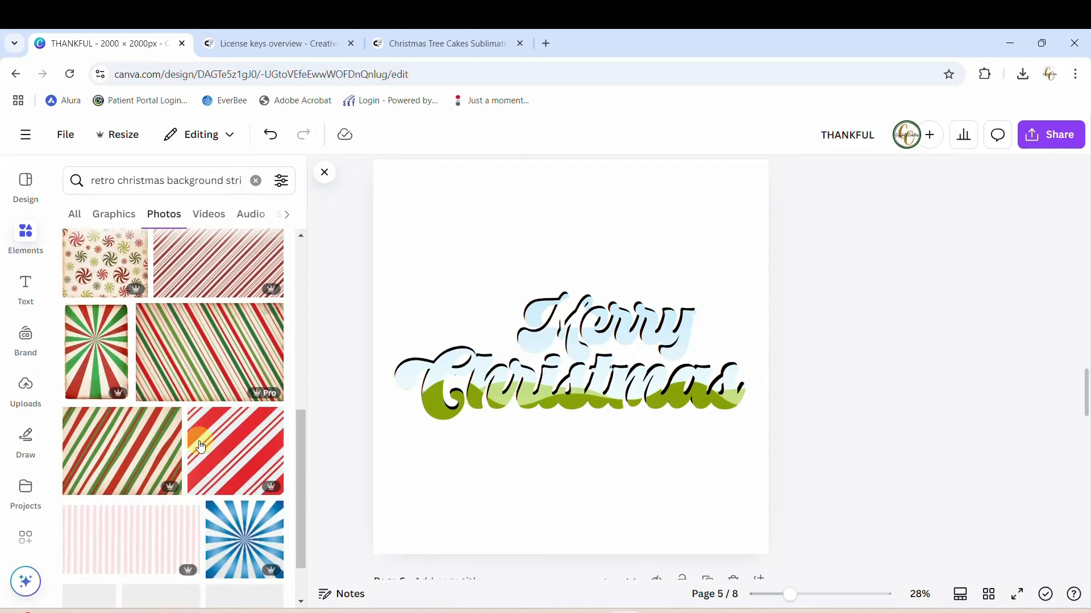
{"action": "scroll", "coordinate": [201, 446], "scroll_direction": "down", "scroll_amount": 4}
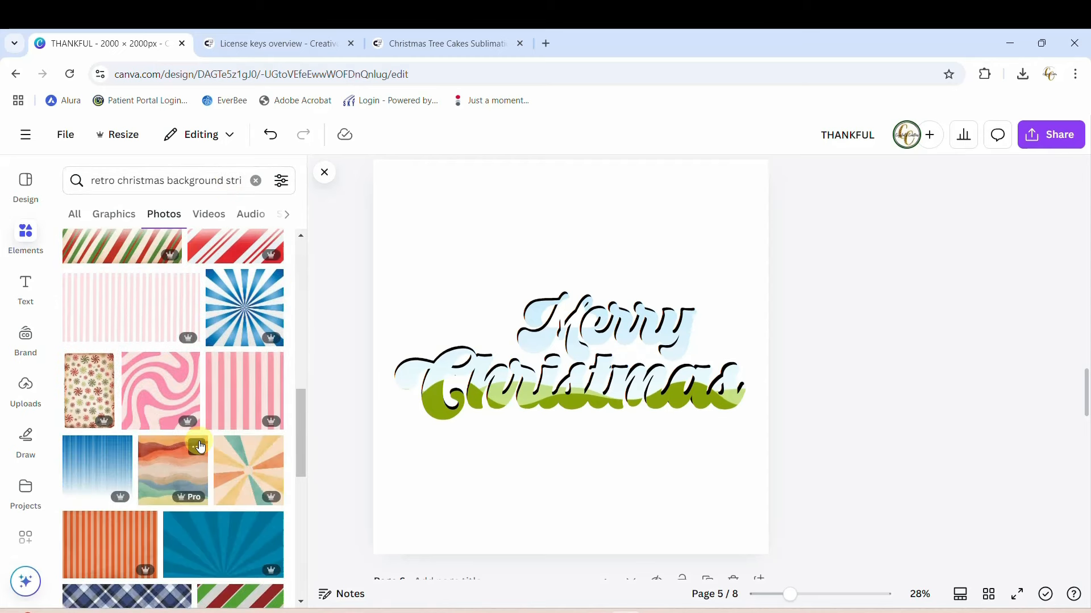
{"action": "scroll", "coordinate": [200, 446], "scroll_direction": "down", "scroll_amount": 4}
{"action": "scroll", "coordinate": [201, 446], "scroll_direction": "down", "scroll_amount": 6}
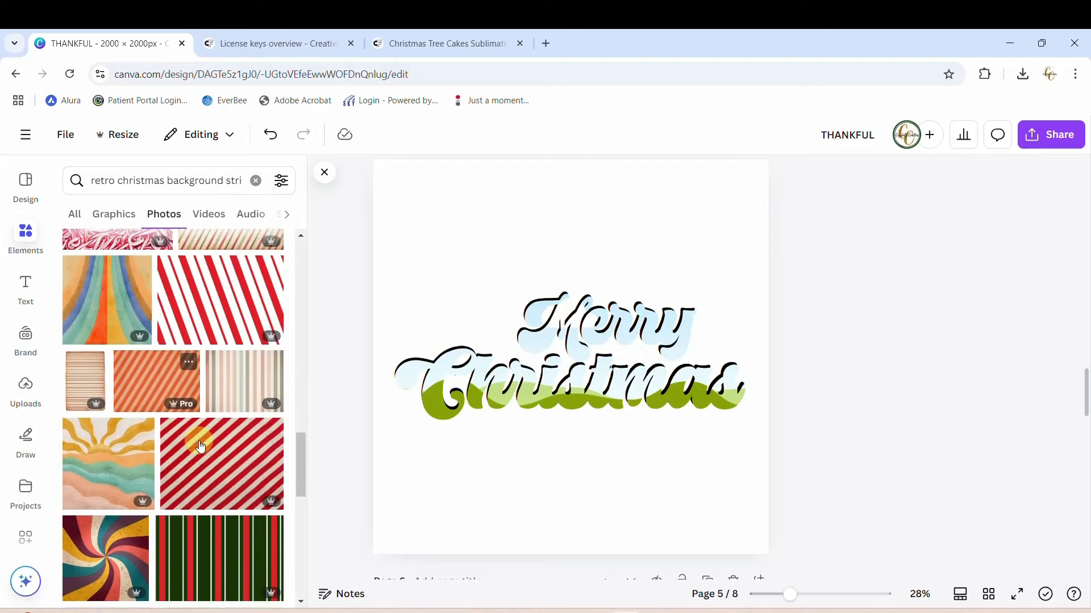
{"action": "scroll", "coordinate": [201, 445], "scroll_direction": "down", "scroll_amount": 7}
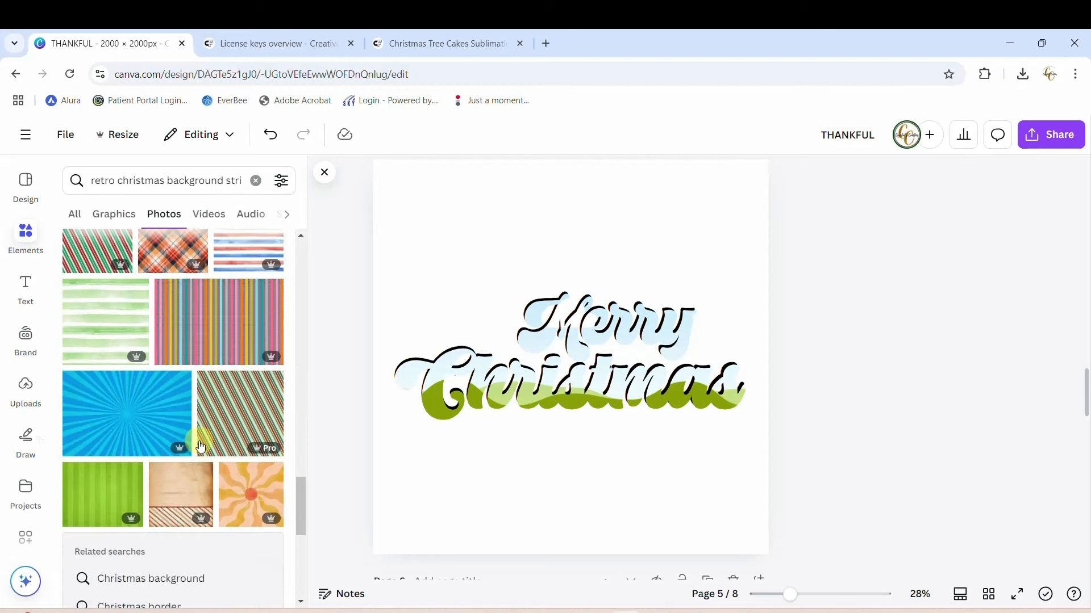
{"action": "scroll", "coordinate": [200, 446], "scroll_direction": "up", "scroll_amount": 20}
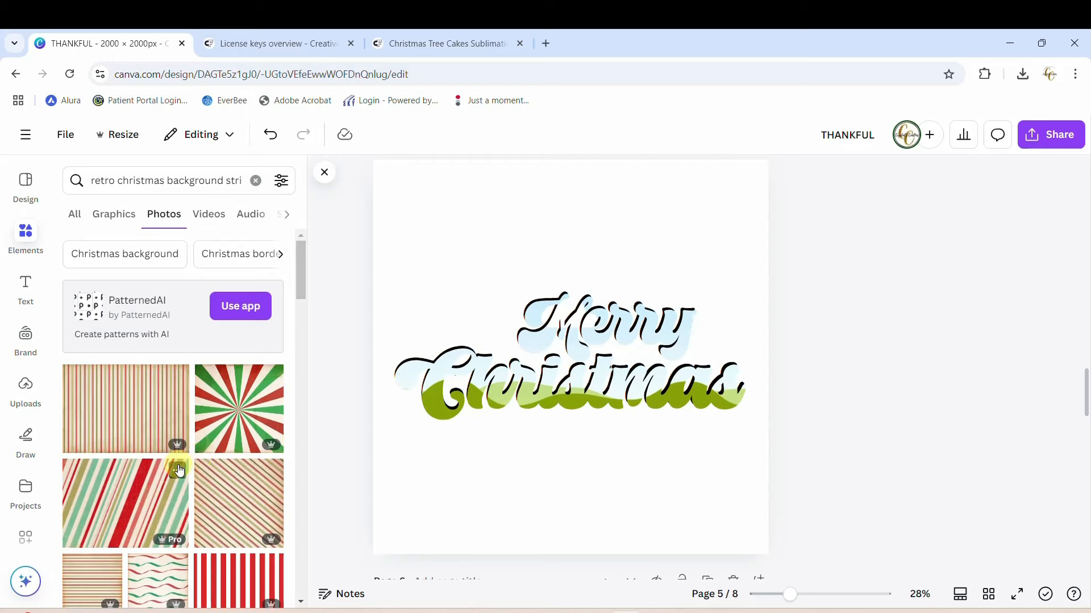
Step: Move the empty lettering frame down off the black text and delete both words of the black "Merry Christmas" text
{"action": "left_click_drag", "start_coordinate": [596, 365], "coordinate": [596, 455]}
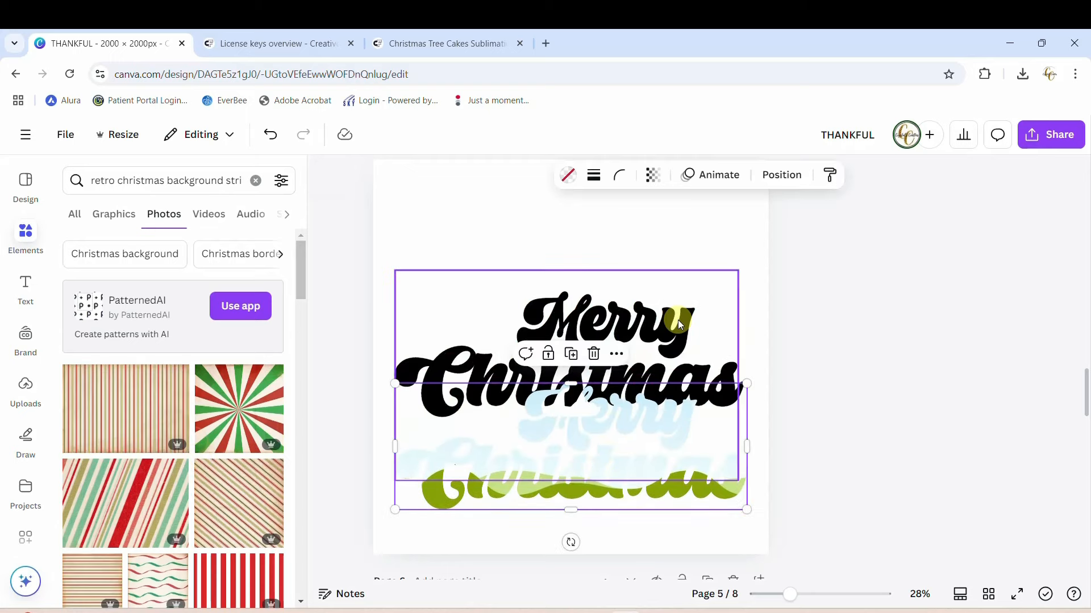
{"action": "left_click_drag", "start_coordinate": [677, 323], "coordinate": [677, 245]}
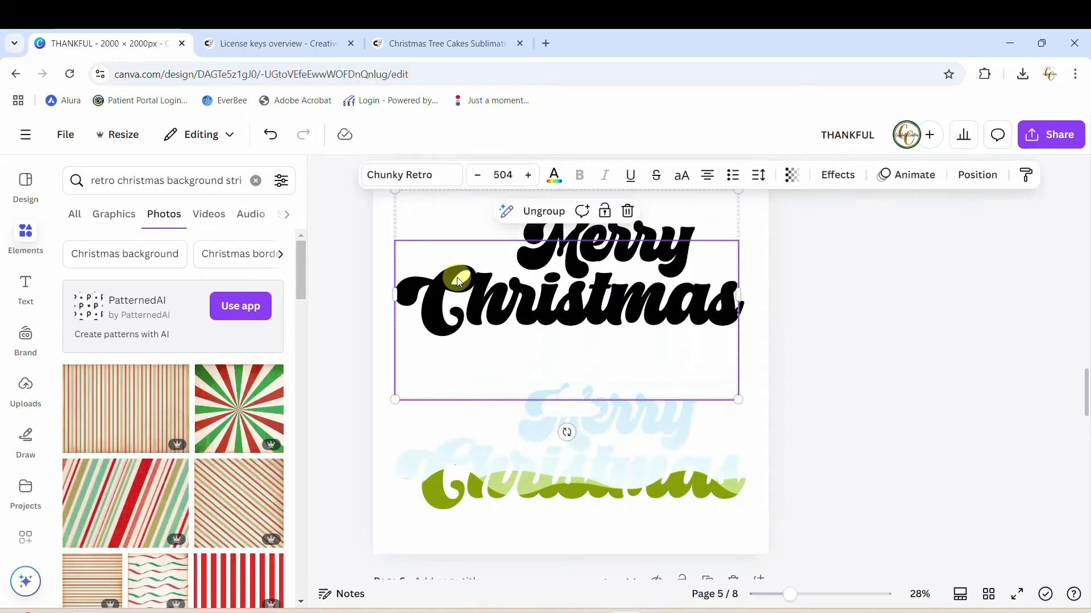
{"action": "left_click", "coordinate": [567, 274]}
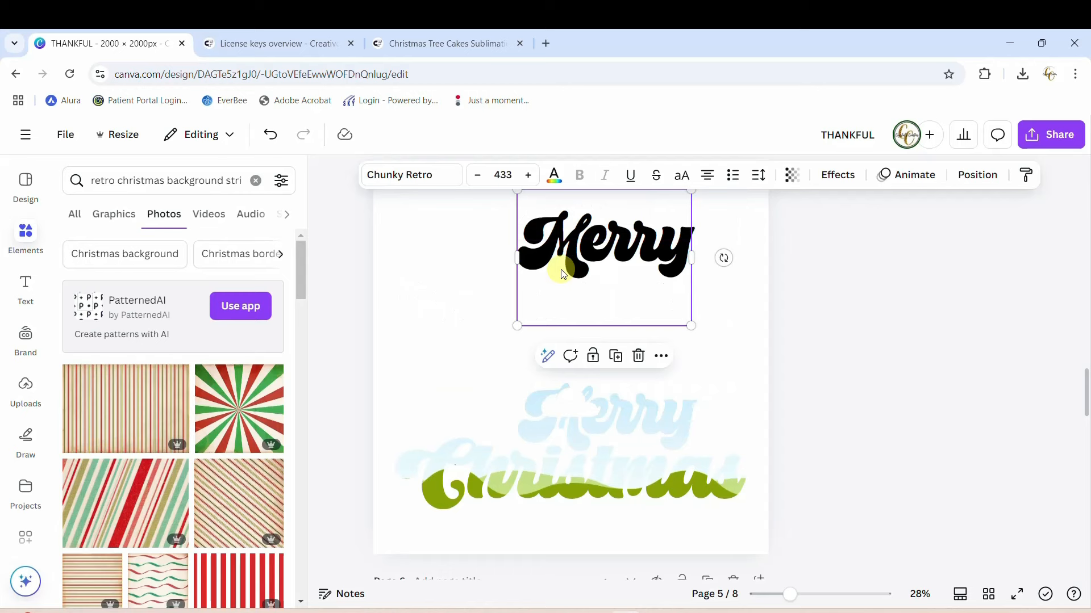
{"action": "left_click", "coordinate": [562, 274]}
{"action": "key", "text": "BackSpace"}
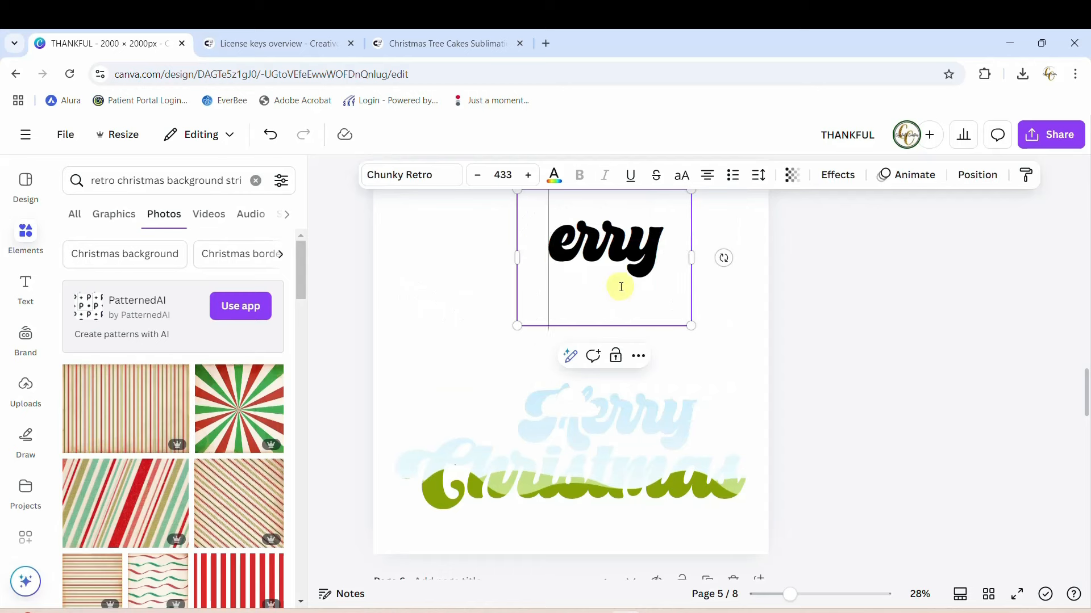
{"action": "left_click", "coordinate": [760, 331]}
{"action": "left_click", "coordinate": [652, 261]}
{"action": "key", "text": "Delete"}
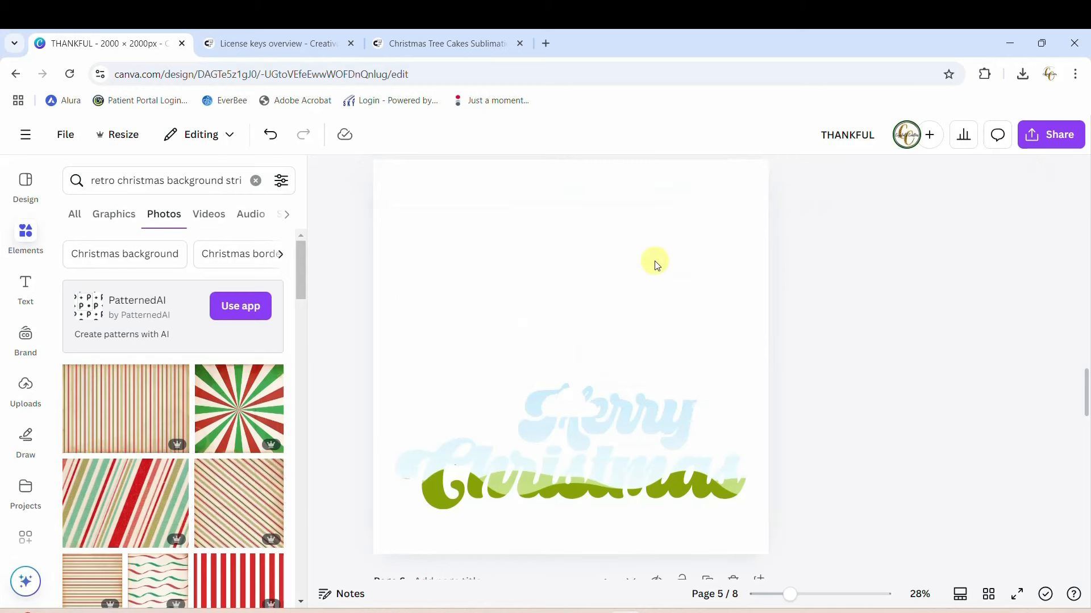
Step: Move the empty lettering frame up to the middle of page 5 and fill it with the red and green starburst photo
{"action": "left_click_drag", "start_coordinate": [646, 409], "coordinate": [634, 323]}
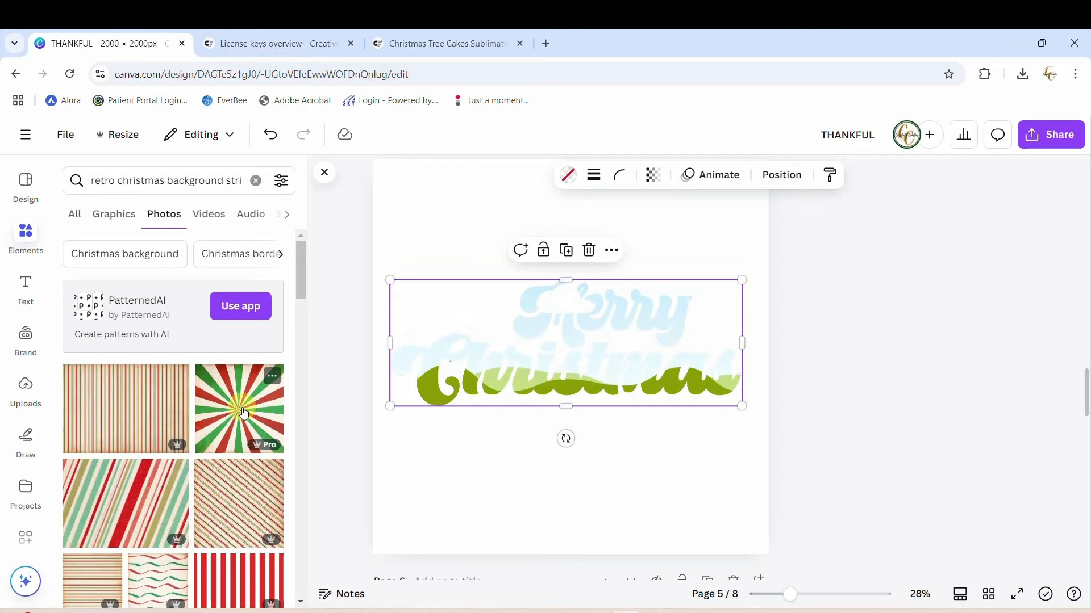
{"action": "left_click_drag", "start_coordinate": [241, 413], "coordinate": [428, 373]}
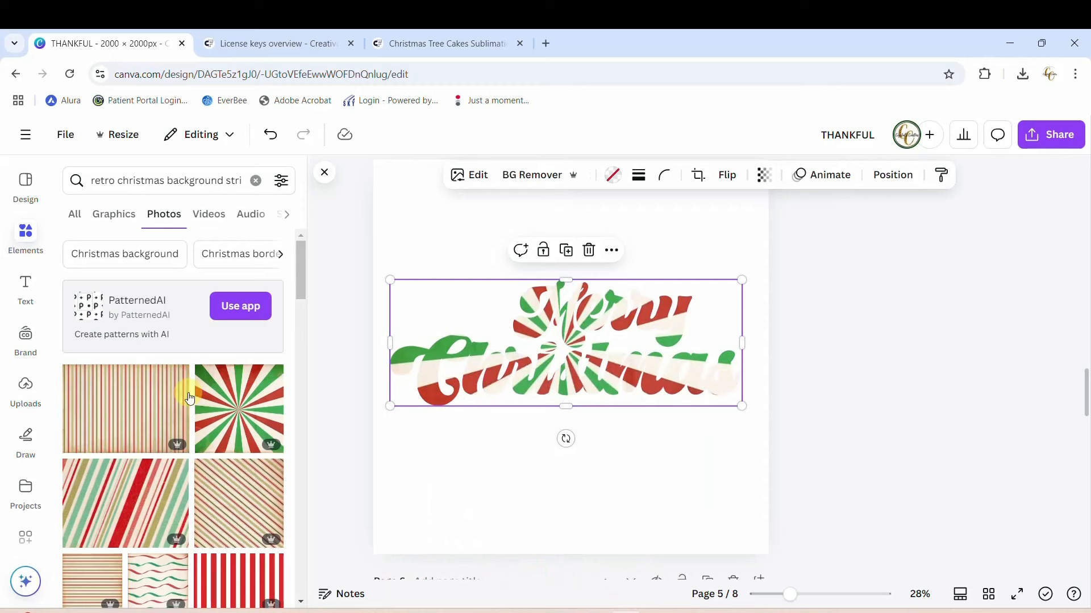
Step: Add the same starburst photo to page 5 as a separate image and enlarge it to cover the whole page
{"action": "scroll", "coordinate": [502, 496], "scroll_direction": "up", "scroll_amount": 1}
{"action": "scroll", "coordinate": [502, 496], "scroll_direction": "up", "scroll_amount": 2}
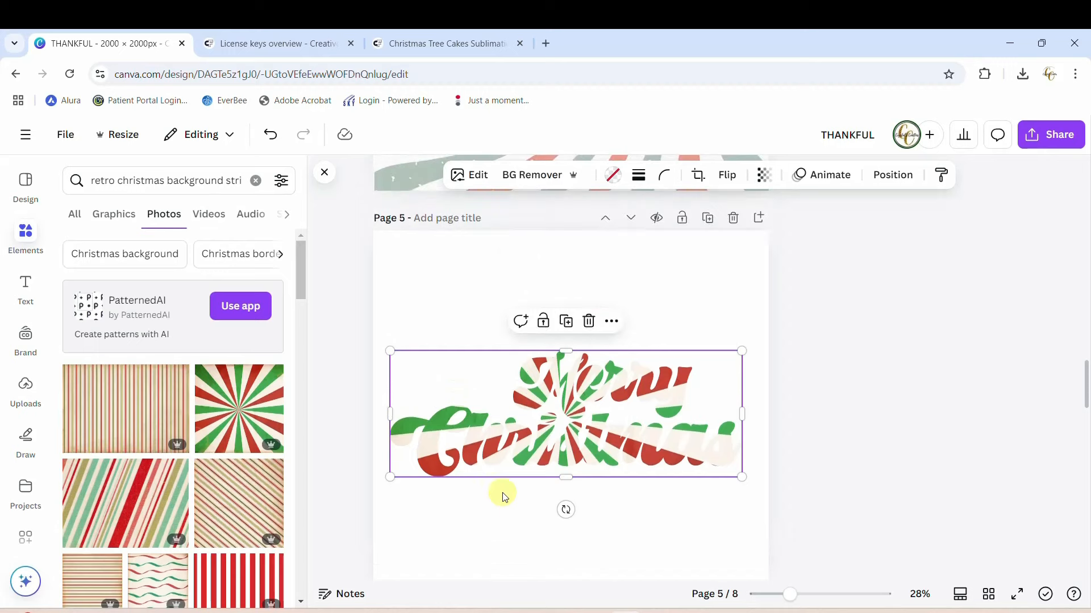
{"action": "scroll", "coordinate": [770, 468], "scroll_direction": "up", "scroll_amount": 5}
{"action": "scroll", "coordinate": [831, 325], "scroll_direction": "up", "scroll_amount": 2}
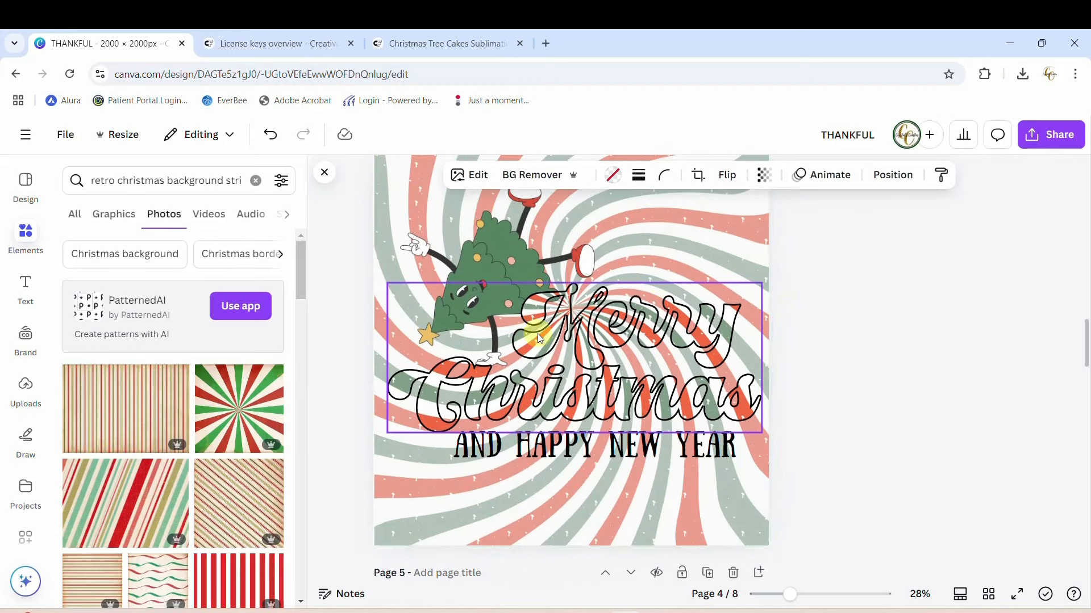
{"action": "scroll", "coordinate": [890, 470], "scroll_direction": "down", "scroll_amount": 5}
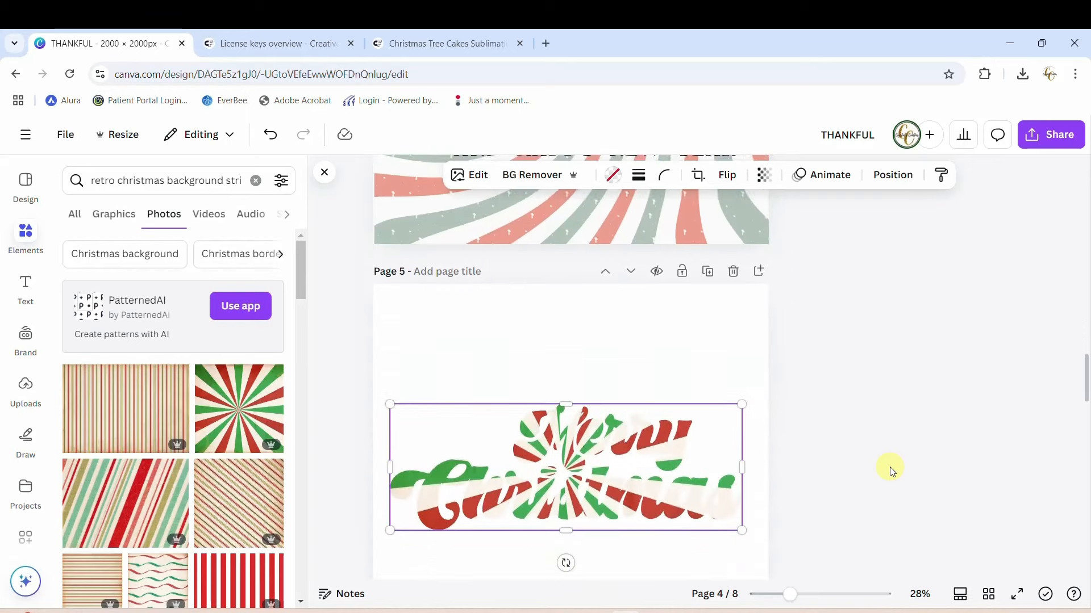
{"action": "scroll", "coordinate": [890, 470], "scroll_direction": "down", "scroll_amount": 2}
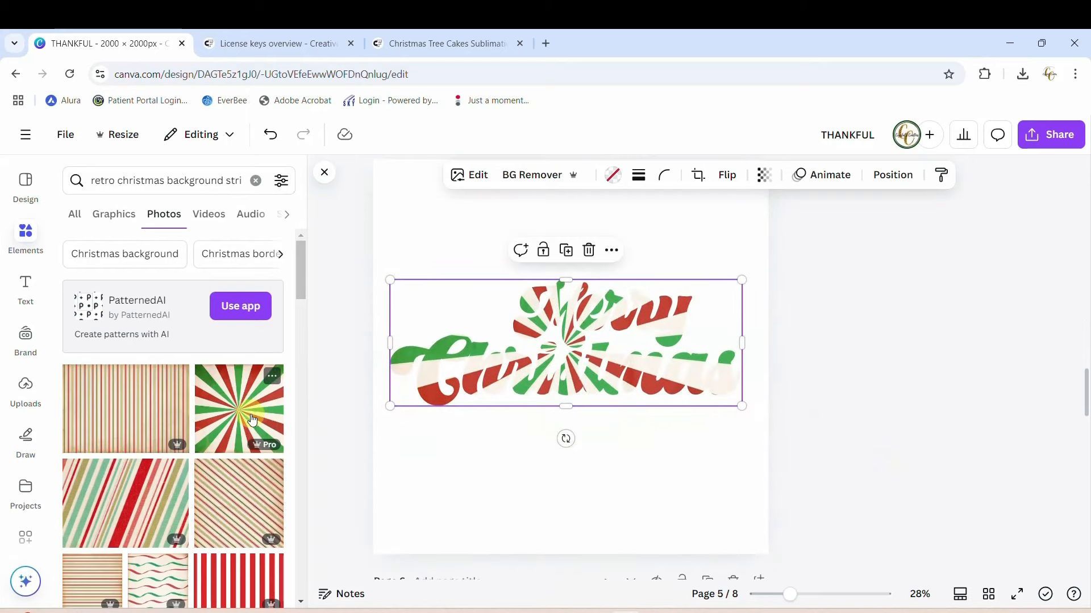
{"action": "left_click_drag", "start_coordinate": [253, 419], "coordinate": [492, 455]}
{"action": "scroll", "coordinate": [841, 449], "scroll_direction": "up", "scroll_amount": 3}
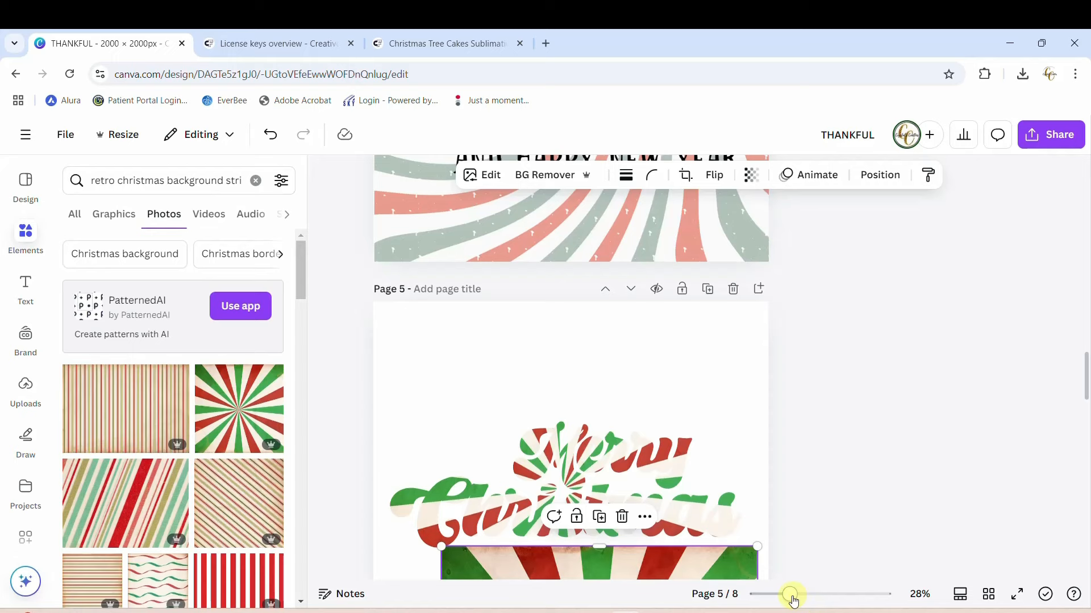
{"action": "left_click_drag", "start_coordinate": [792, 600], "coordinate": [788, 596]}
{"action": "scroll", "coordinate": [881, 497], "scroll_direction": "down", "scroll_amount": 3}
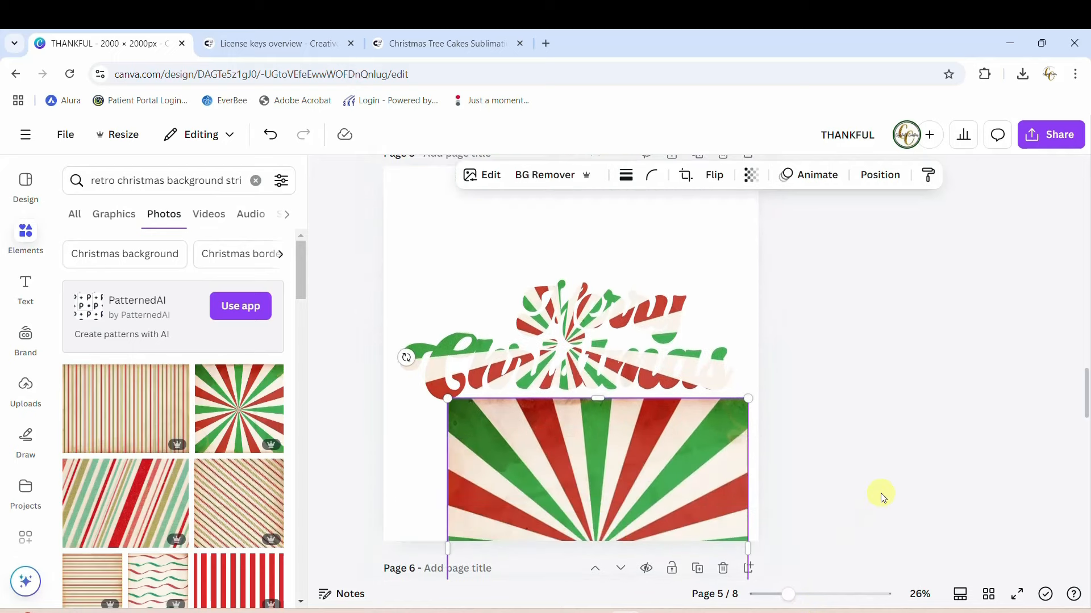
{"action": "left_click_drag", "start_coordinate": [703, 491], "coordinate": [638, 254]}
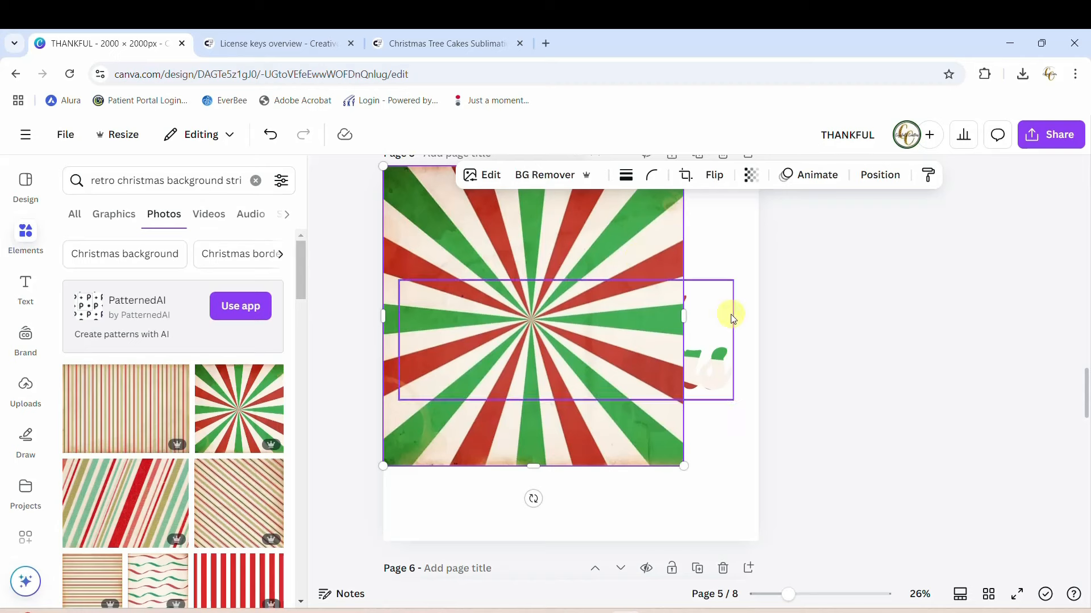
{"action": "left_click_drag", "start_coordinate": [685, 466], "coordinate": [762, 536]}
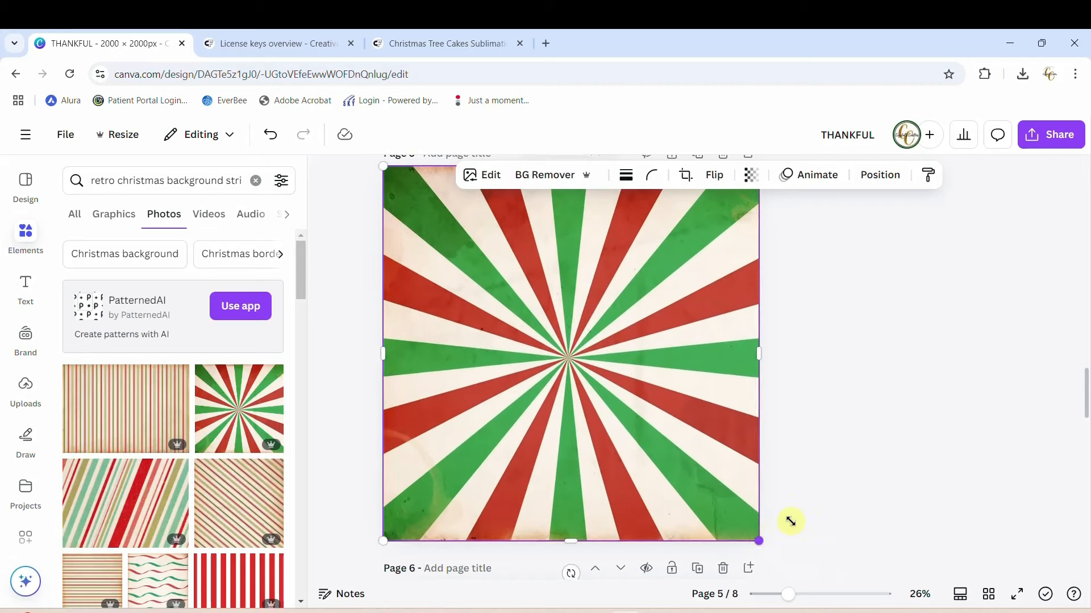
{"action": "left_click", "coordinate": [930, 493]}
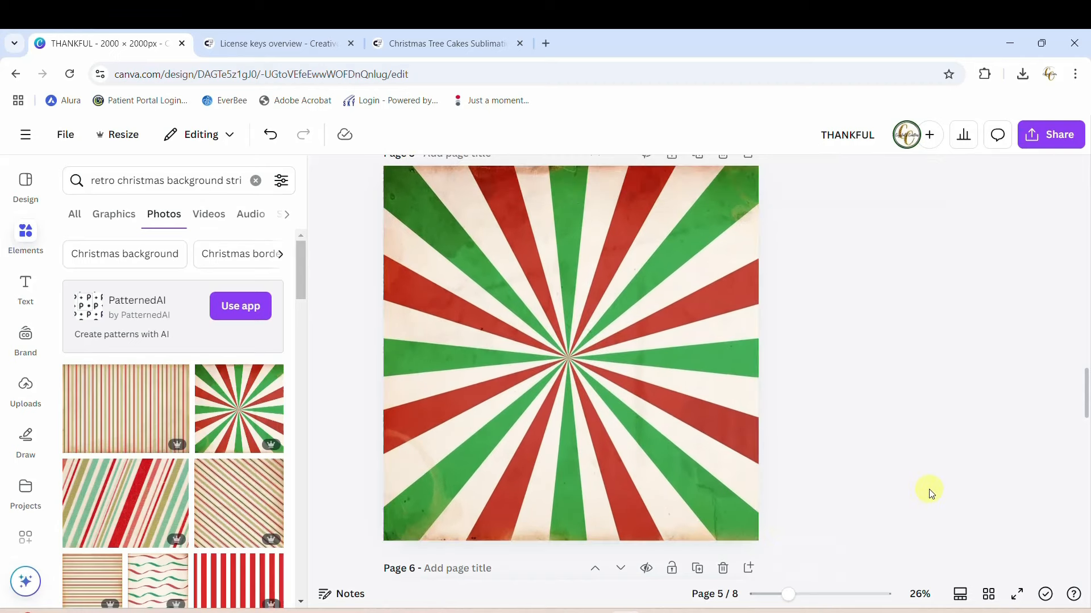
Step: Send the full-page starburst photo backward so that it lies behind the "Merry Christmas" lettering frame
{"action": "left_click", "coordinate": [560, 214]}
{"action": "left_click", "coordinate": [894, 179]}
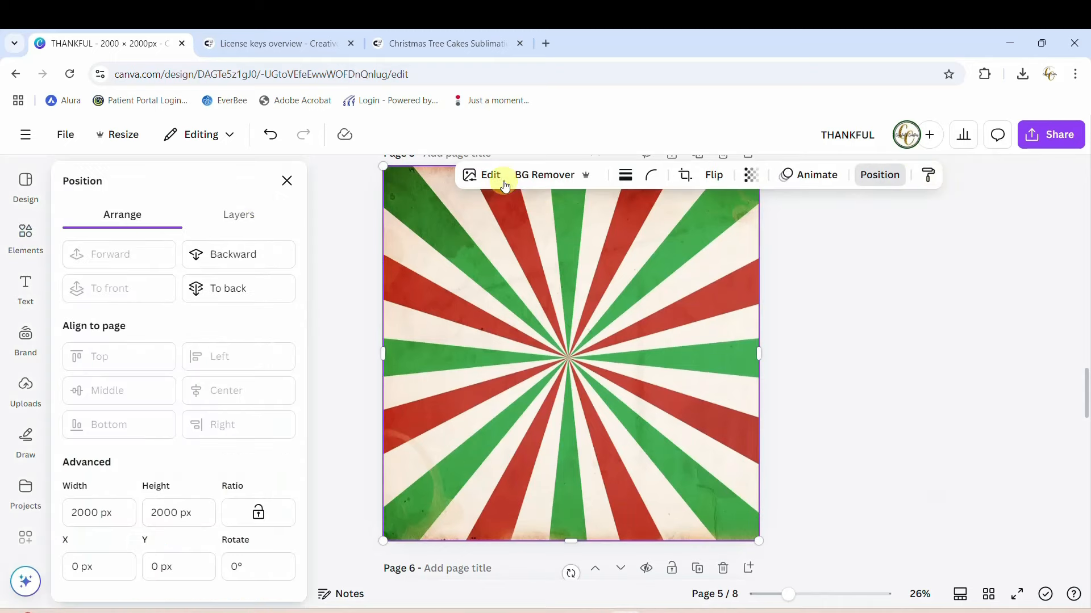
{"action": "left_click", "coordinate": [224, 254]}
{"action": "left_click", "coordinate": [998, 375]}
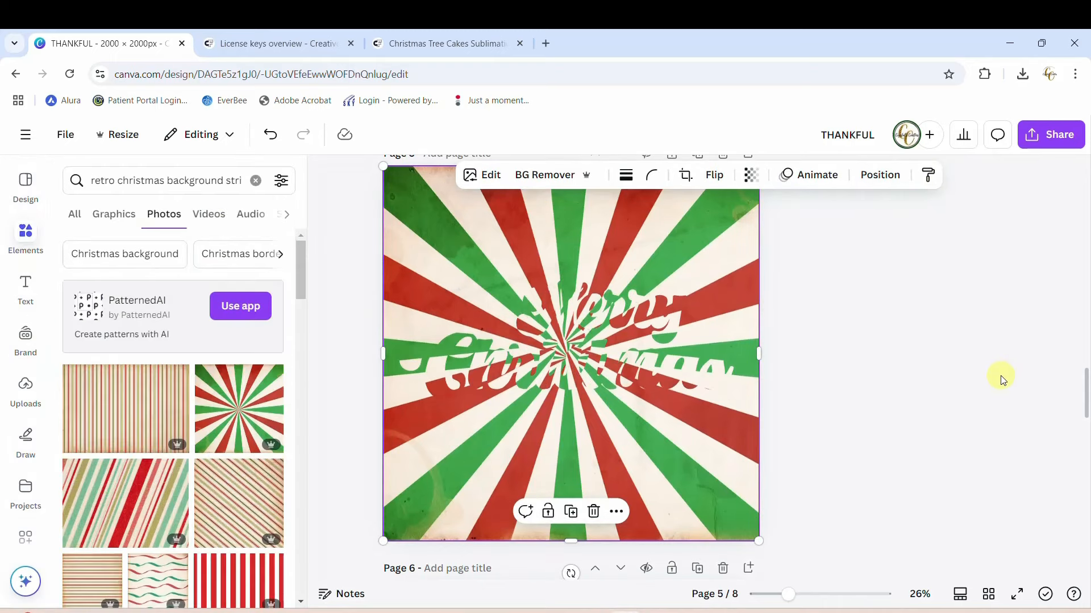
Step: Enlarge and reposition the photo inside the lettering frame to the full page size, lining up its rays with the background starburst
{"action": "double_click", "coordinate": [659, 373]}
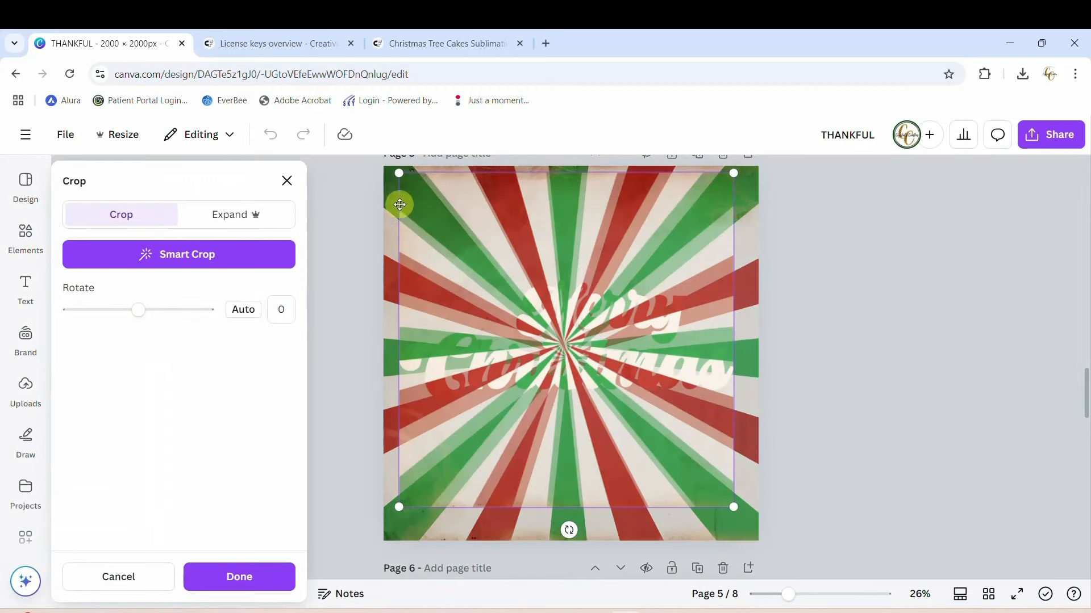
{"action": "left_click_drag", "start_coordinate": [421, 197], "coordinate": [389, 162]}
{"action": "left_click_drag", "start_coordinate": [438, 198], "coordinate": [416, 205]}
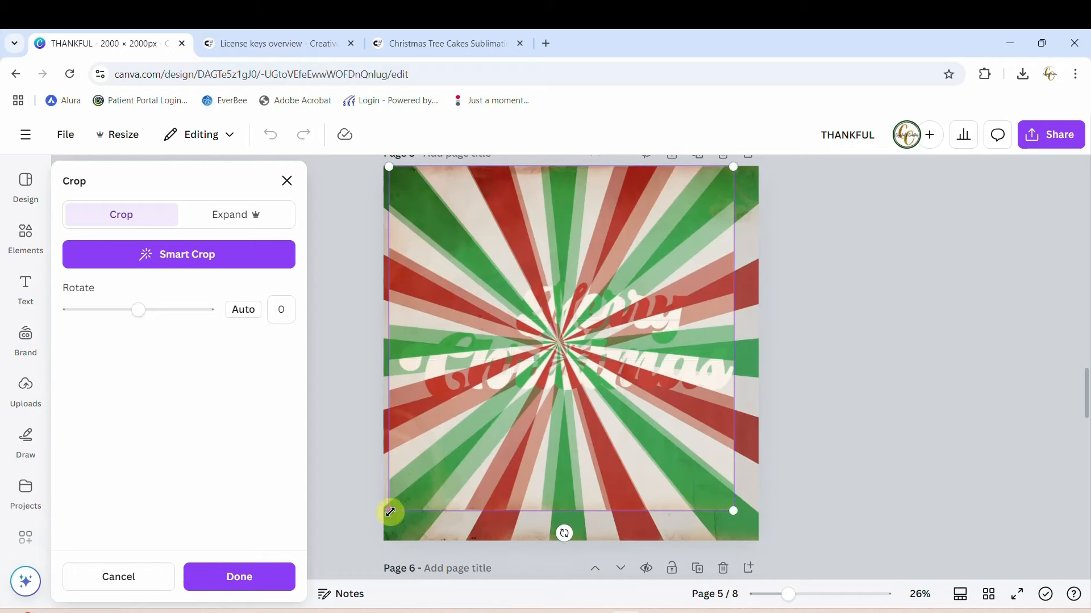
{"action": "left_click_drag", "start_coordinate": [390, 512], "coordinate": [384, 516]}
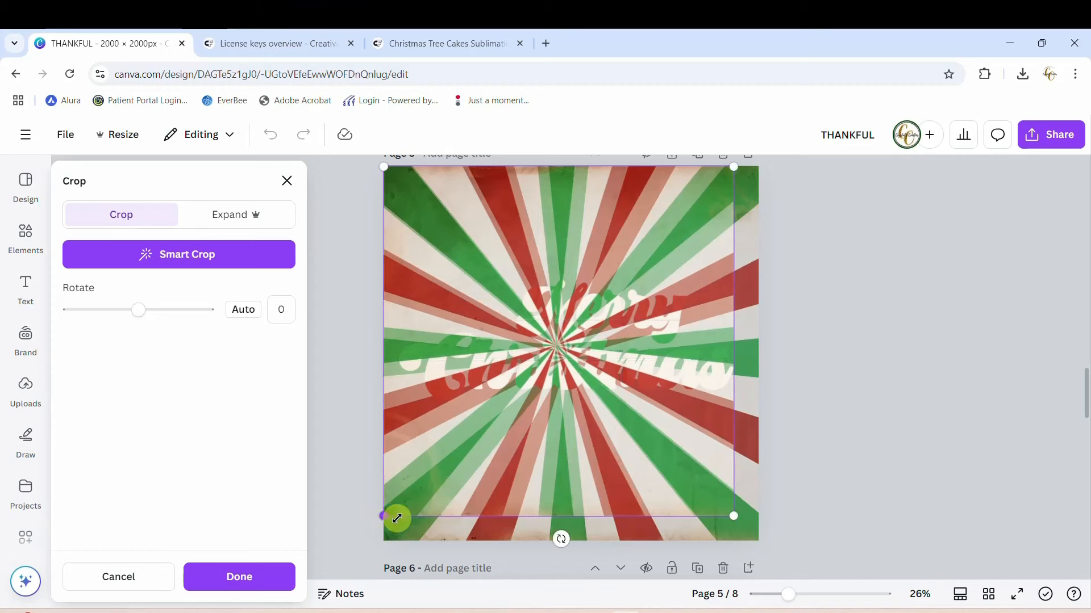
{"action": "left_click_drag", "start_coordinate": [735, 516], "coordinate": [758, 542]}
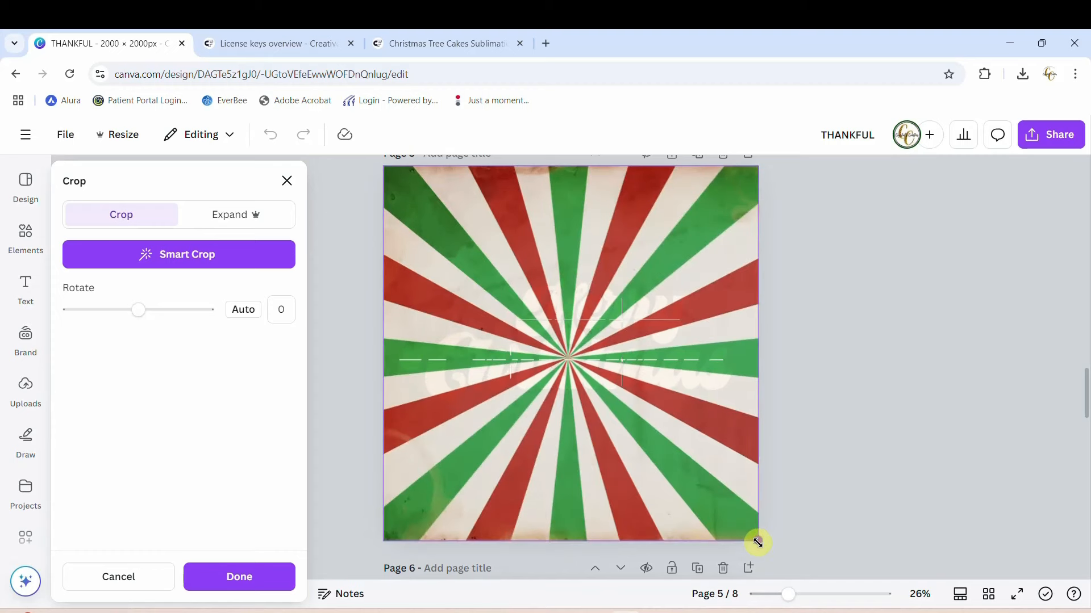
{"action": "left_click_drag", "start_coordinate": [648, 462], "coordinate": [670, 456]}
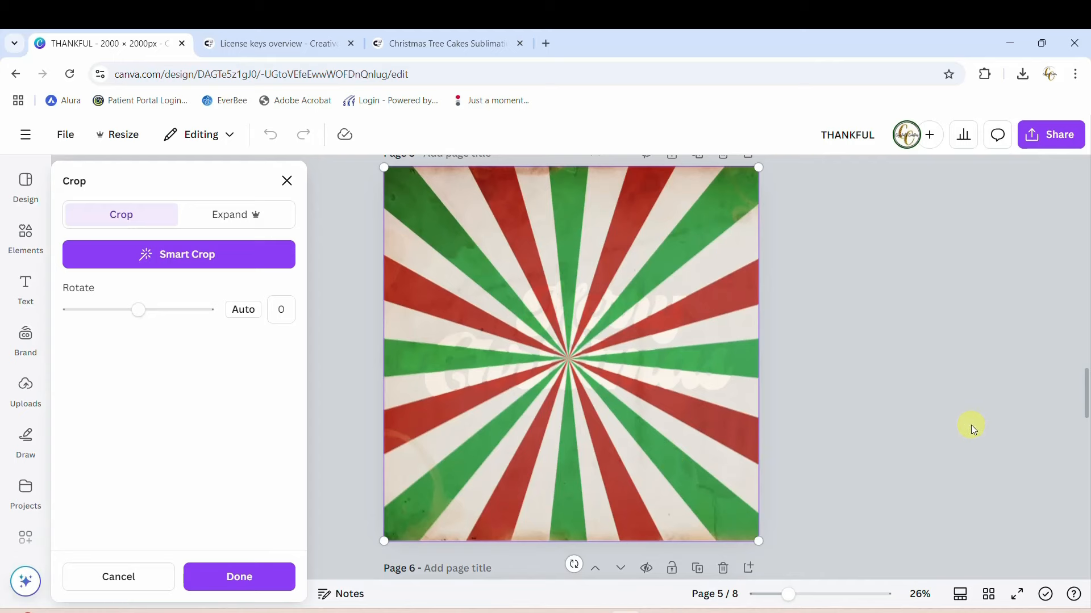
{"action": "left_click", "coordinate": [796, 432]}
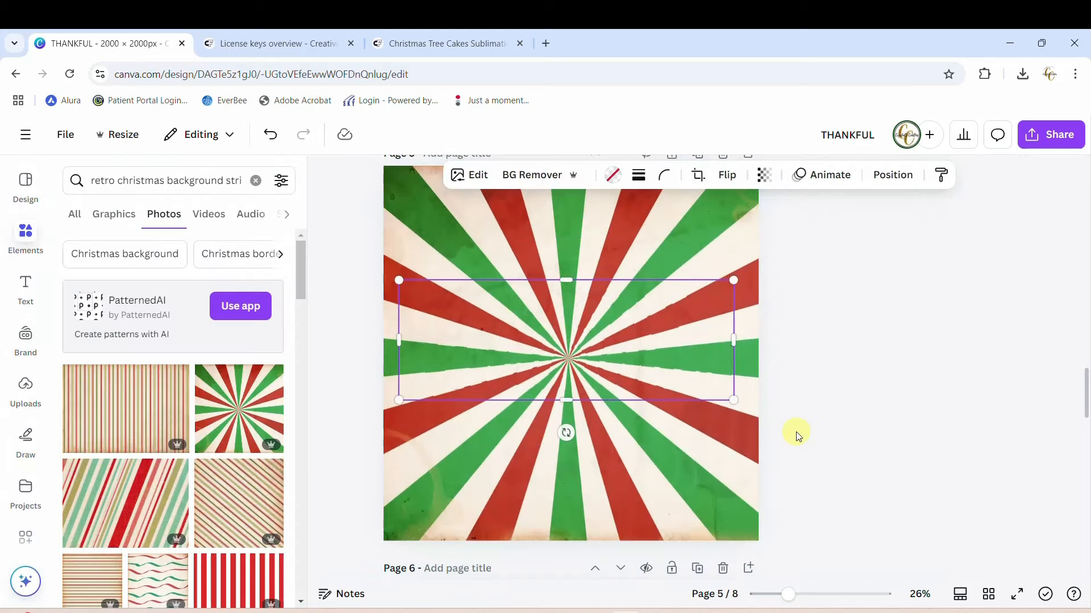
{"action": "left_click", "coordinate": [845, 453]}
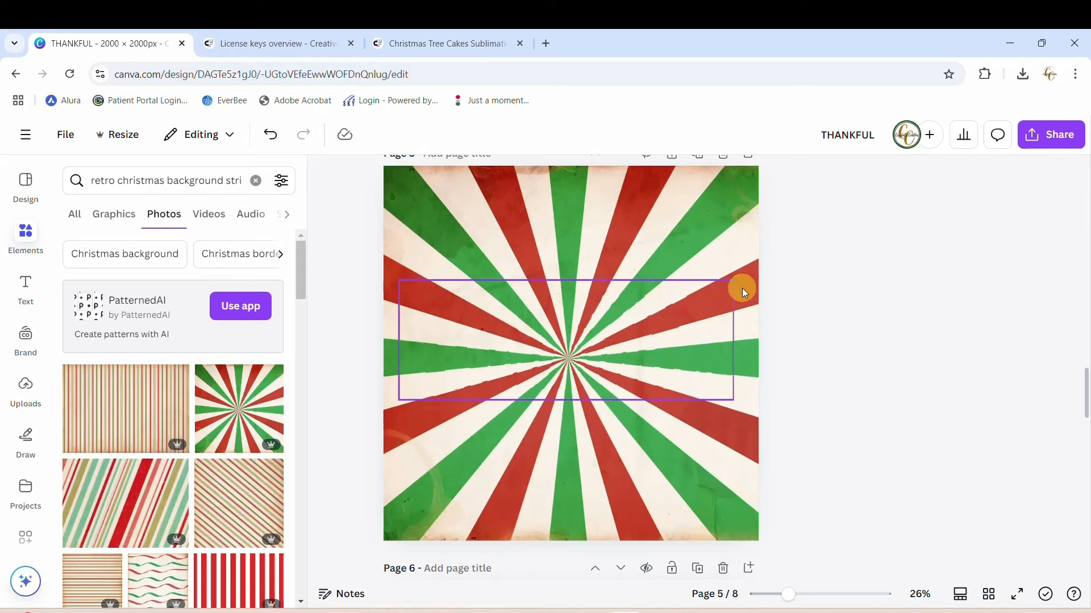
Step: Add a solid border line around the "Merry Christmas" lettering frame
{"action": "left_click", "coordinate": [581, 360]}
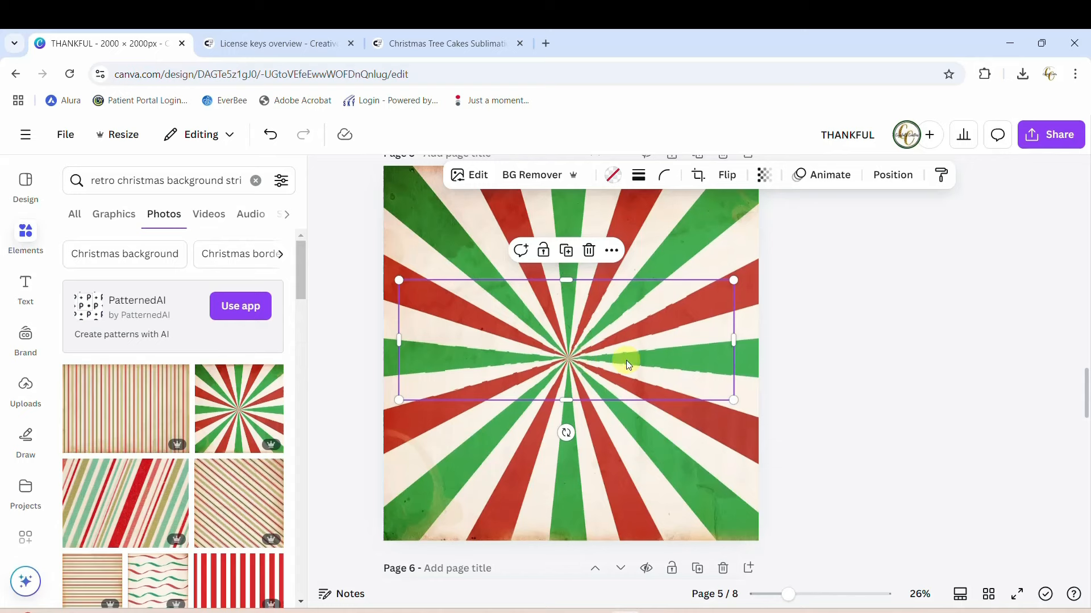
{"action": "left_click", "coordinate": [638, 175]}
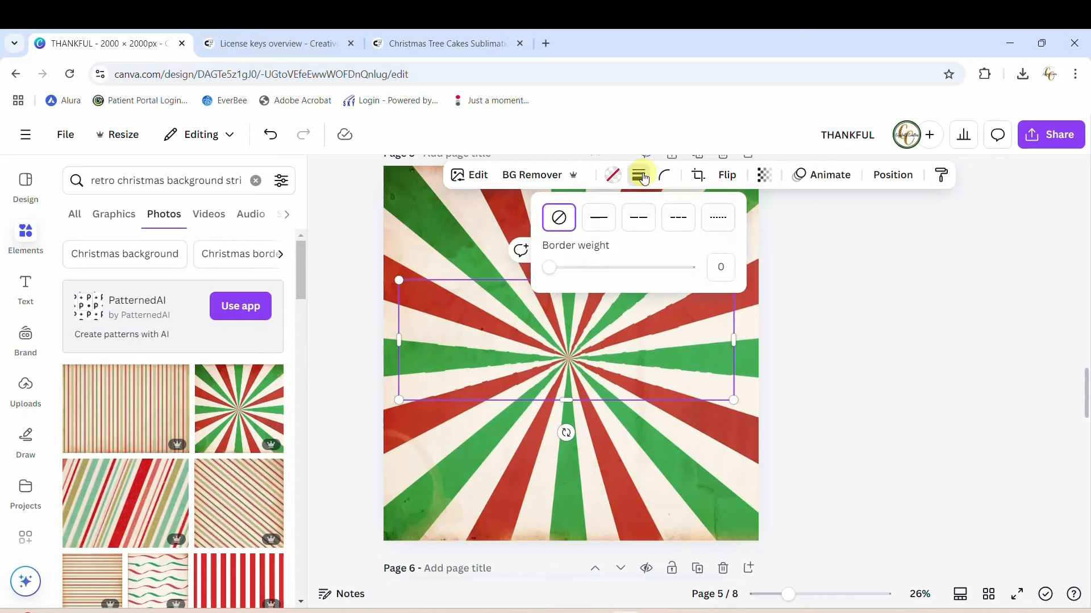
{"action": "left_click", "coordinate": [596, 219]}
{"action": "left_click", "coordinate": [901, 408]}
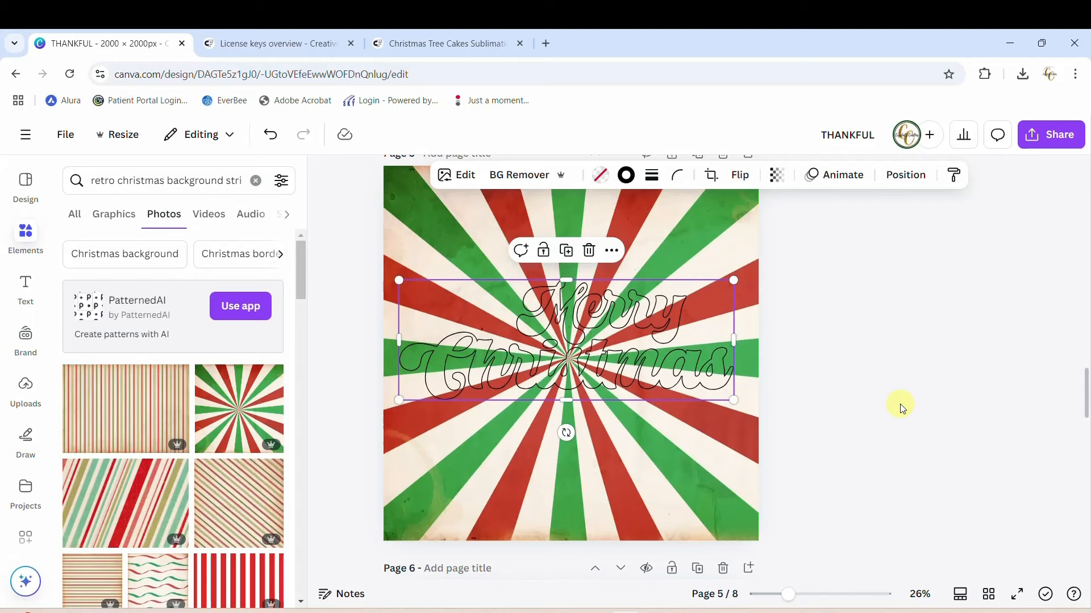
Step: Open the complete filter list for the starburst background photo and browse to the Vintage filters
{"action": "scroll", "coordinate": [902, 408], "scroll_direction": "up", "scroll_amount": 7}
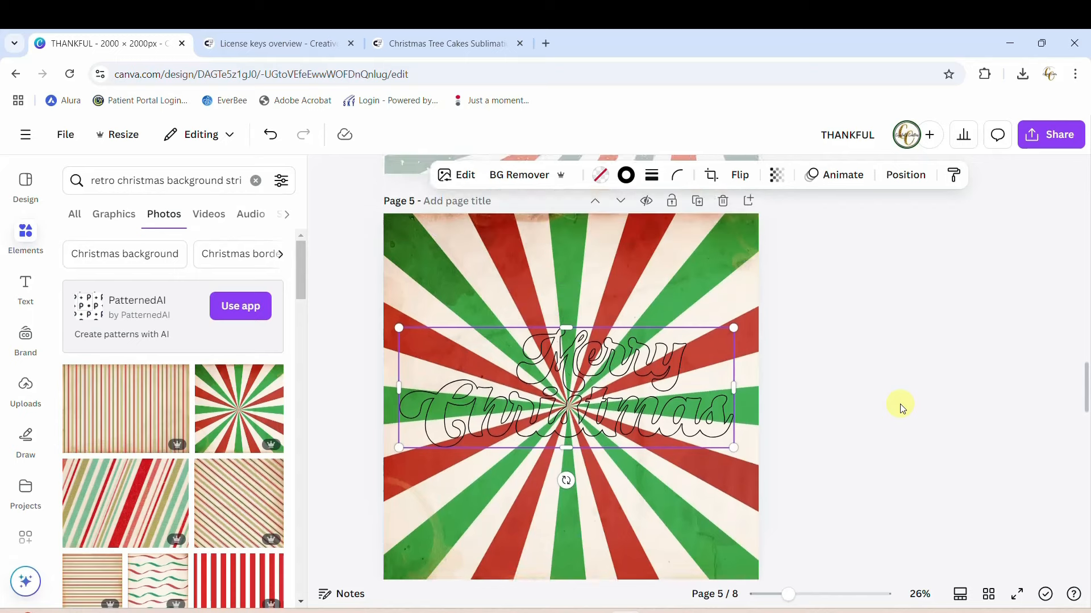
{"action": "scroll", "coordinate": [902, 408], "scroll_direction": "up", "scroll_amount": 2}
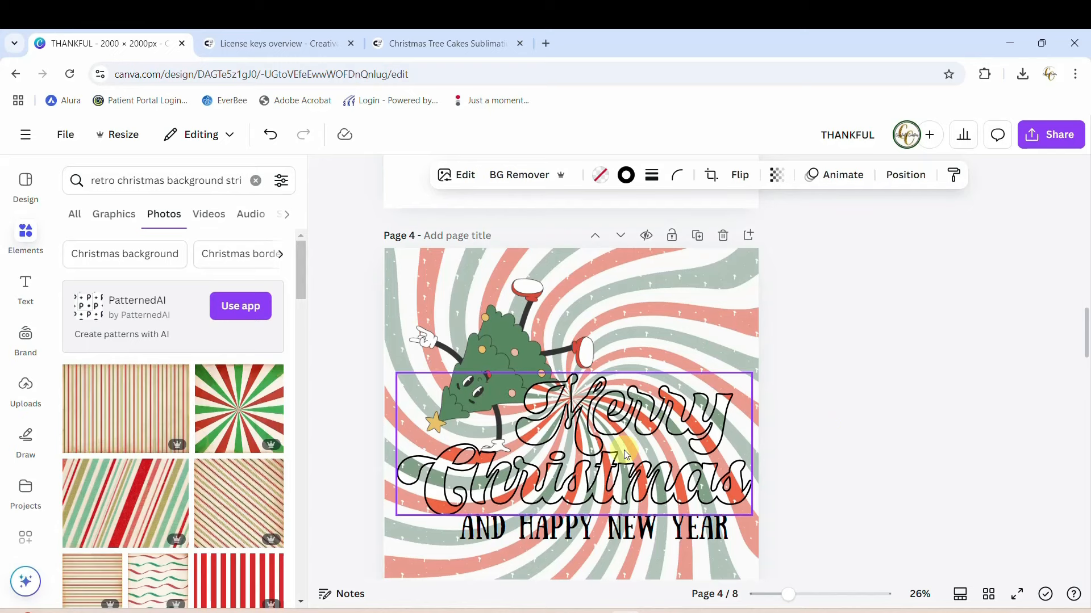
{"action": "scroll", "coordinate": [985, 356], "scroll_direction": "down", "scroll_amount": 7}
{"action": "scroll", "coordinate": [985, 356], "scroll_direction": "down", "scroll_amount": 3}
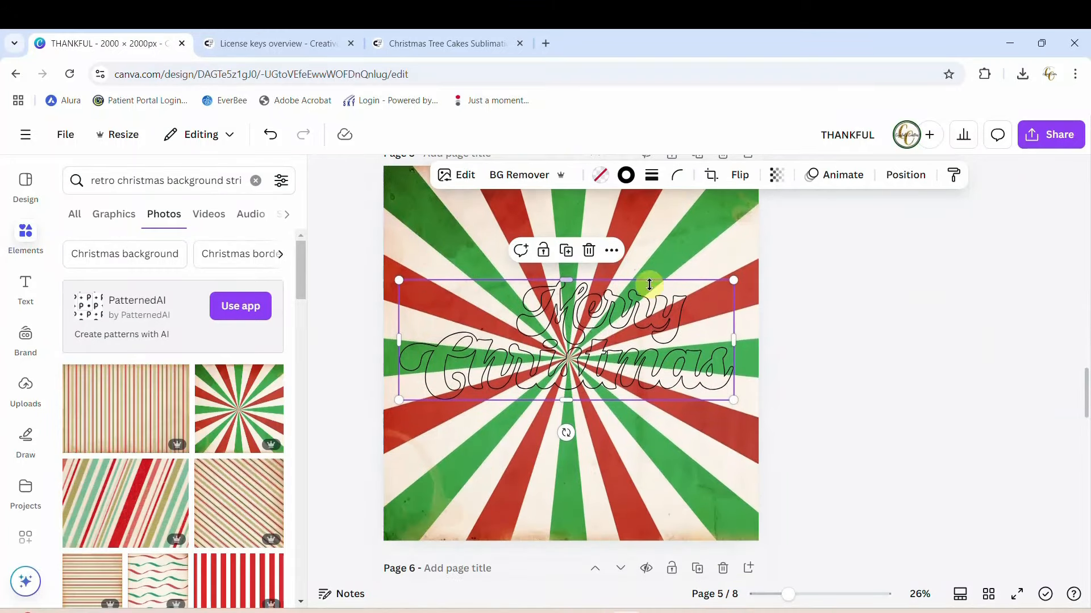
{"action": "left_click", "coordinate": [687, 227]}
{"action": "scroll", "coordinate": [691, 238], "scroll_direction": "up", "scroll_amount": 2}
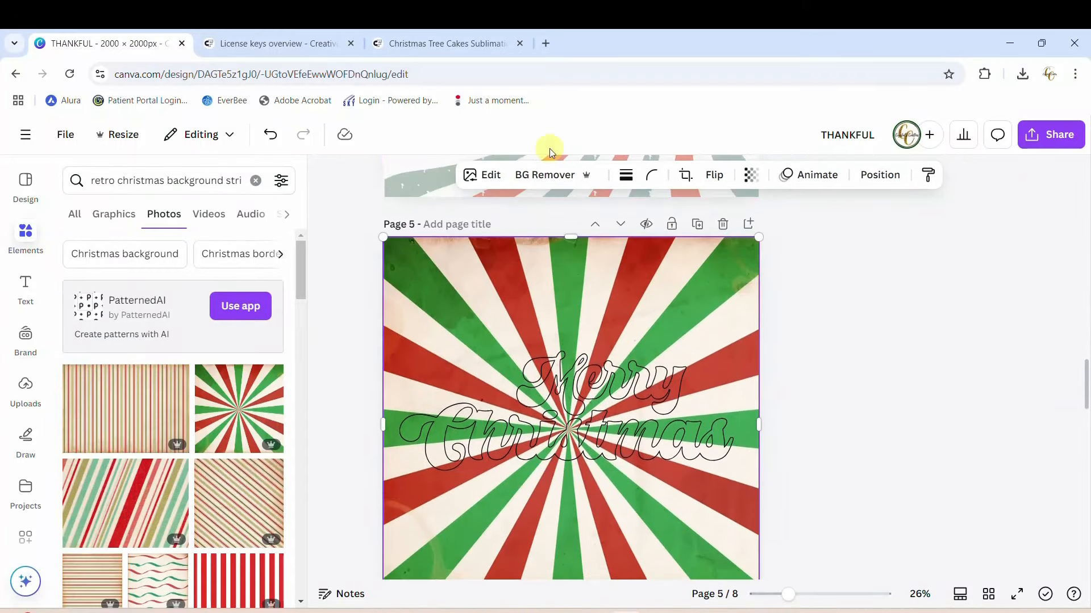
{"action": "left_click", "coordinate": [491, 176]}
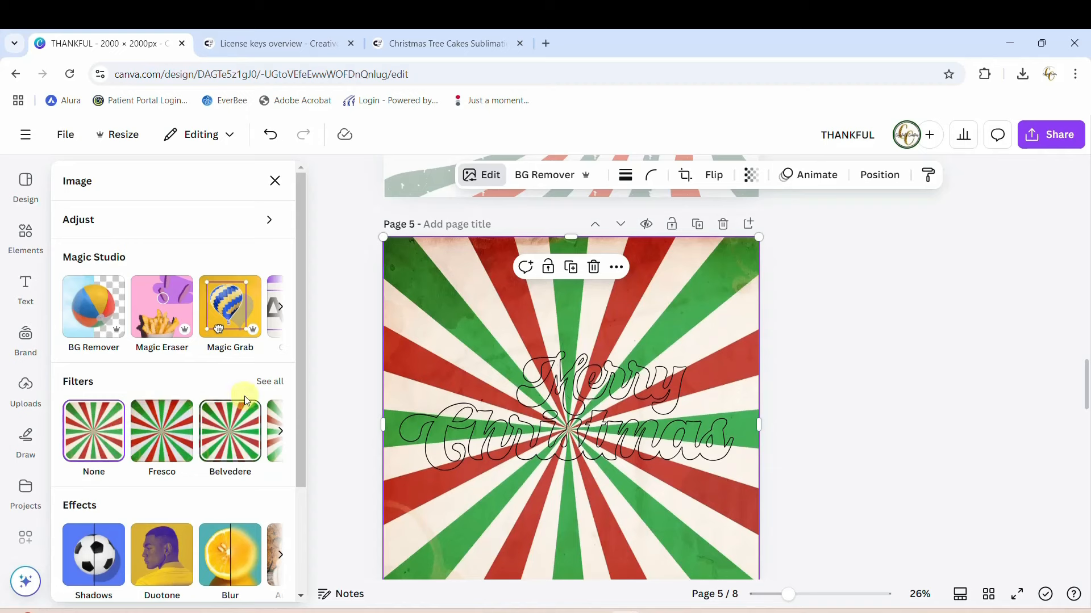
{"action": "left_click", "coordinate": [269, 388]}
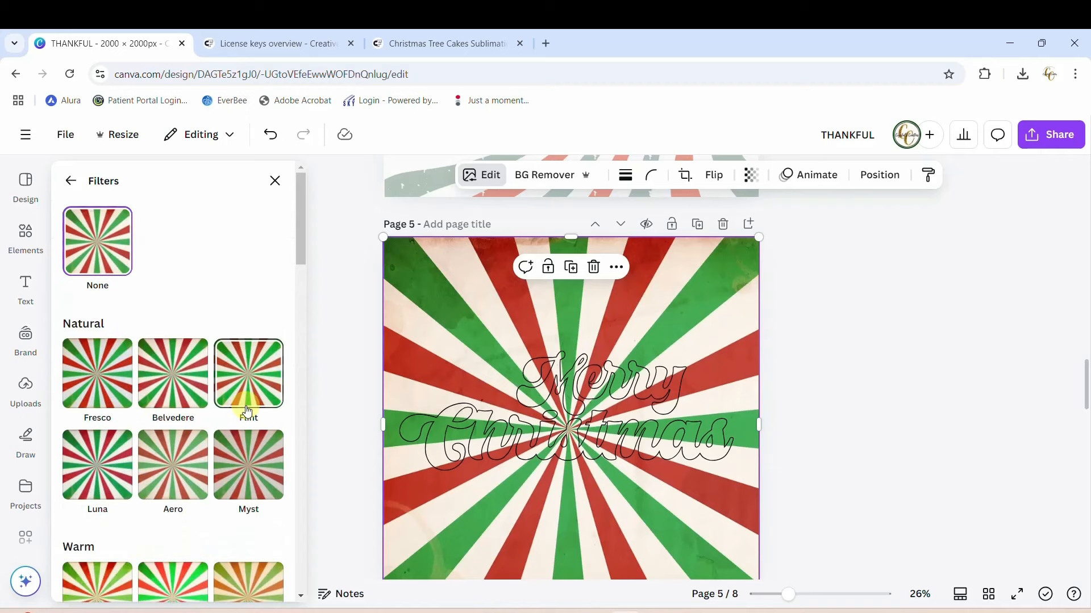
{"action": "scroll", "coordinate": [248, 410], "scroll_direction": "down", "scroll_amount": 12}
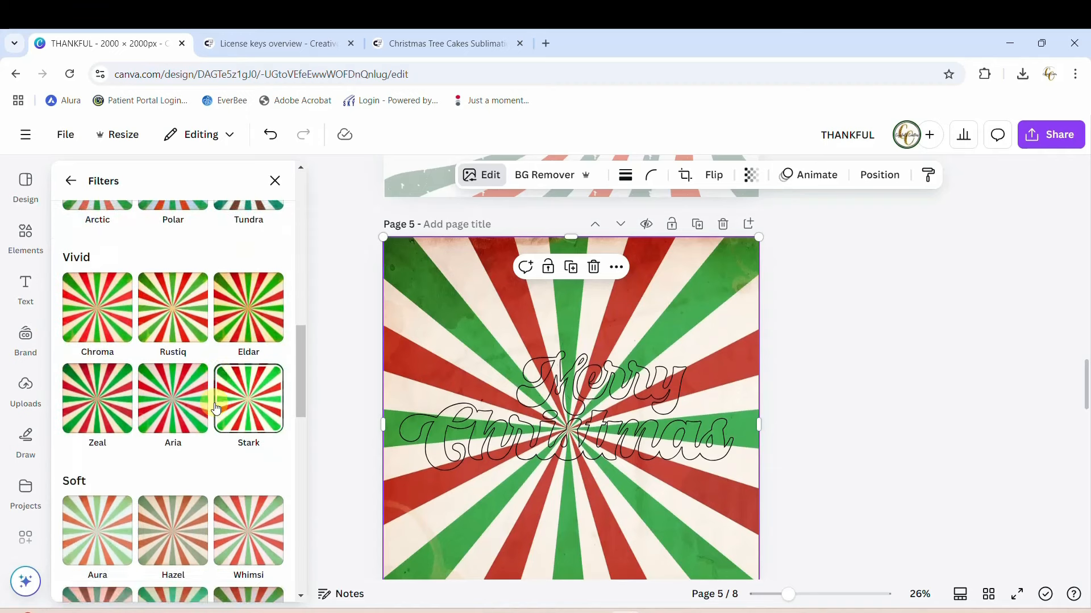
{"action": "scroll", "coordinate": [216, 408], "scroll_direction": "down", "scroll_amount": 8}
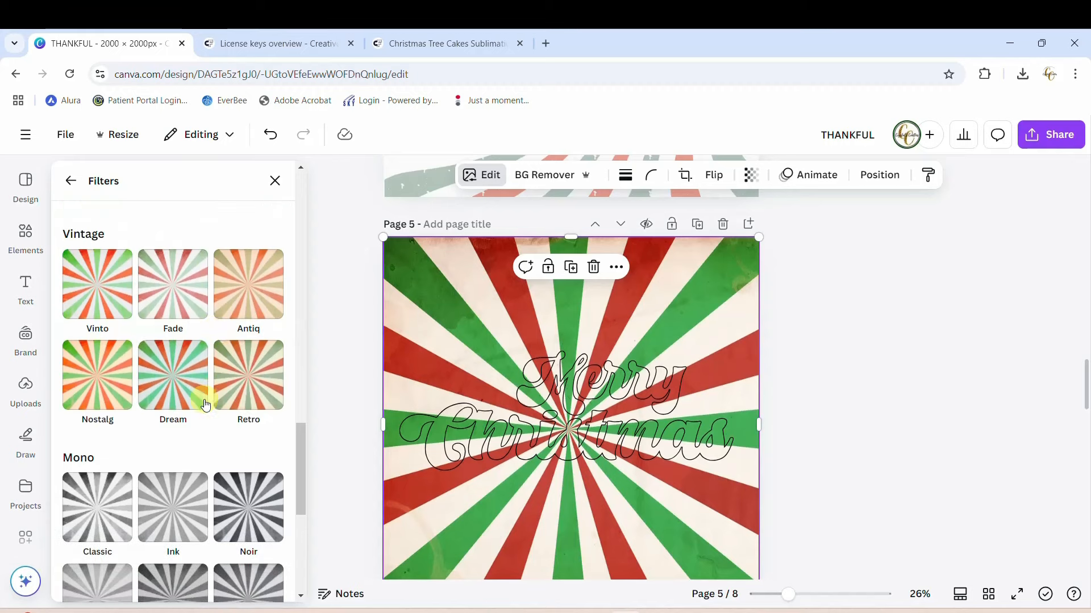
Step: Try the Fade, Whimsi, Stark and Tundra filters on the starburst background photo and browse the remaining filter groups
{"action": "left_click", "coordinate": [173, 298]}
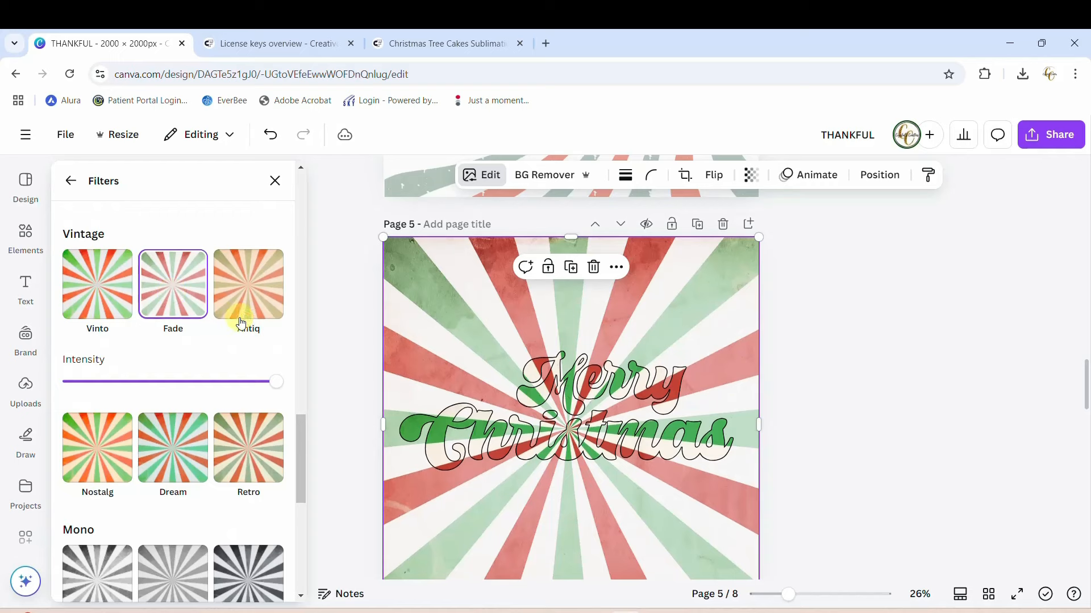
{"action": "left_click_drag", "start_coordinate": [274, 385], "coordinate": [305, 393]}
{"action": "scroll", "coordinate": [209, 415], "scroll_direction": "up", "scroll_amount": 6}
{"action": "left_click", "coordinate": [248, 433]}
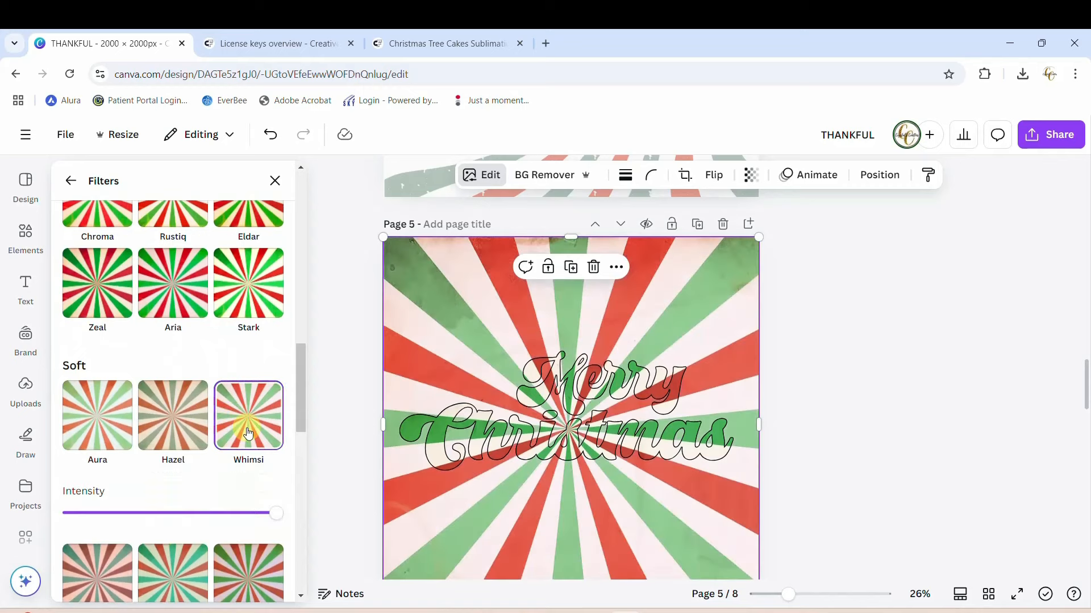
{"action": "left_click", "coordinate": [248, 312]}
{"action": "scroll", "coordinate": [242, 363], "scroll_direction": "up", "scroll_amount": 4}
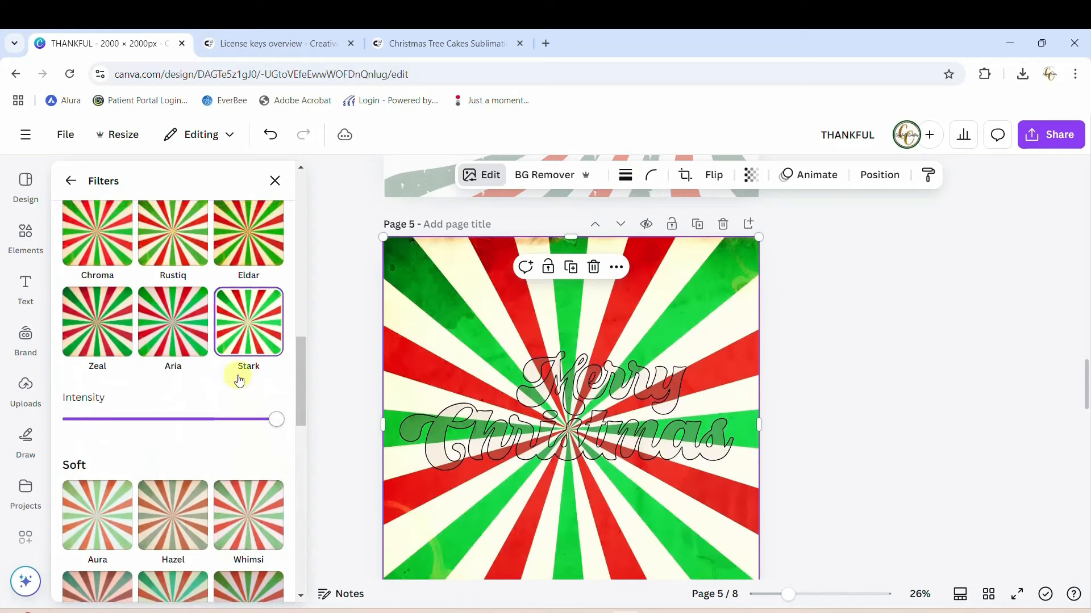
{"action": "left_click", "coordinate": [239, 381]}
{"action": "left_click", "coordinate": [246, 298]}
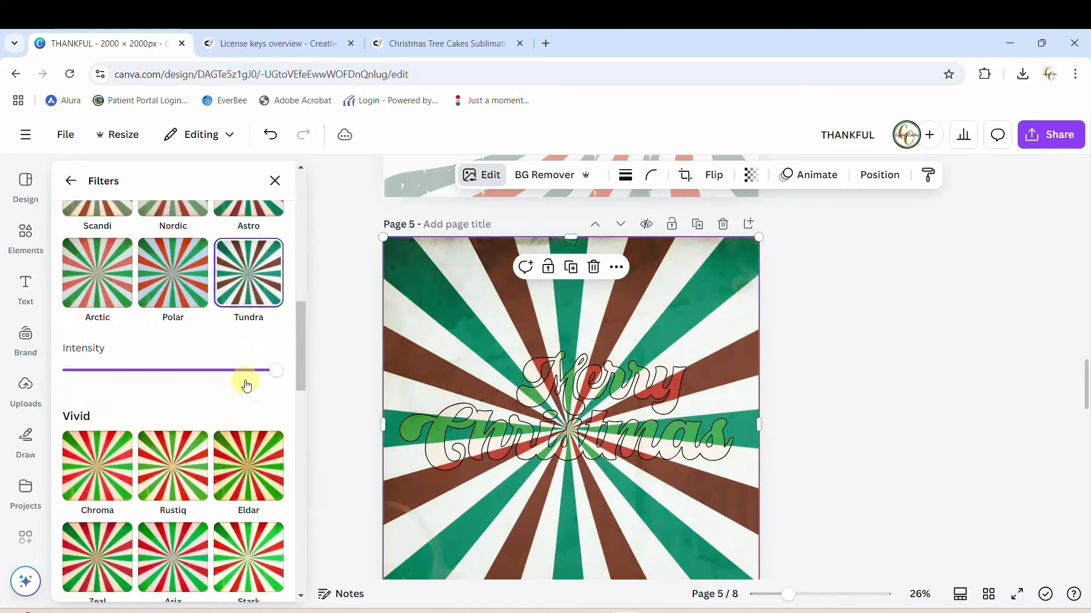
{"action": "scroll", "coordinate": [245, 398], "scroll_direction": "up", "scroll_amount": 4}
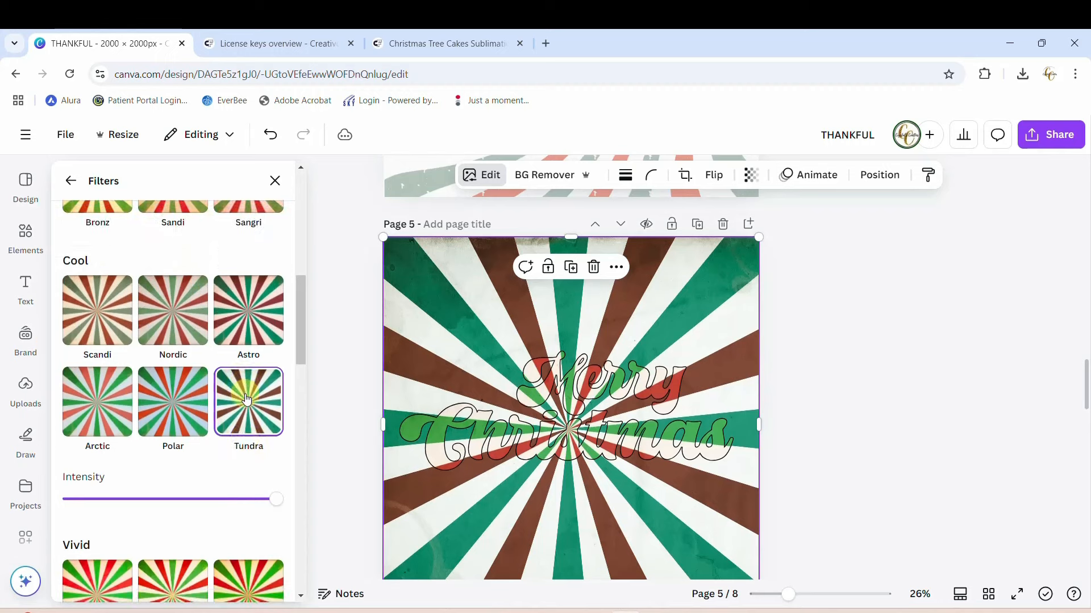
{"action": "scroll", "coordinate": [245, 398], "scroll_direction": "down", "scroll_amount": 10}
{"action": "scroll", "coordinate": [246, 397], "scroll_direction": "down", "scroll_amount": 8}
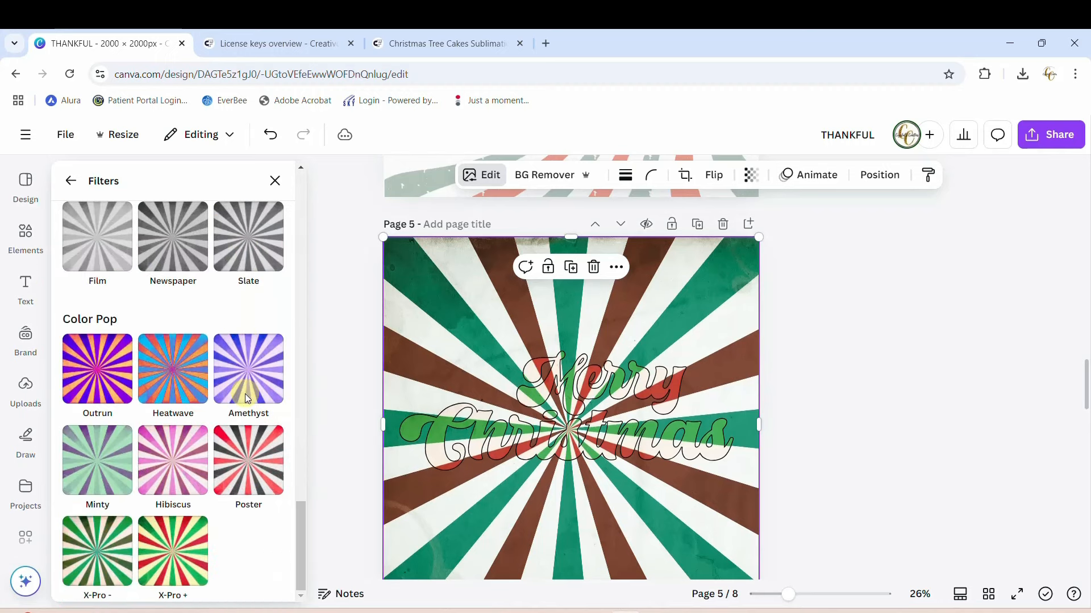
Step: Apply the Vintage filter Fade to the starburst background photo
{"action": "scroll", "coordinate": [245, 397], "scroll_direction": "up", "scroll_amount": 6}
{"action": "scroll", "coordinate": [245, 398], "scroll_direction": "up", "scroll_amount": 4}
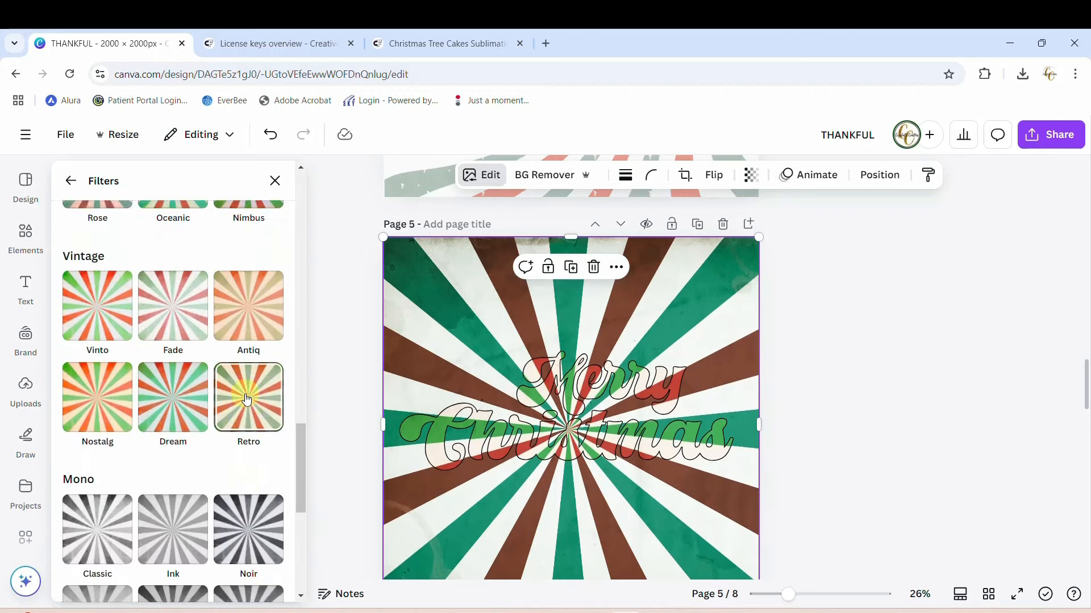
{"action": "left_click", "coordinate": [172, 357]}
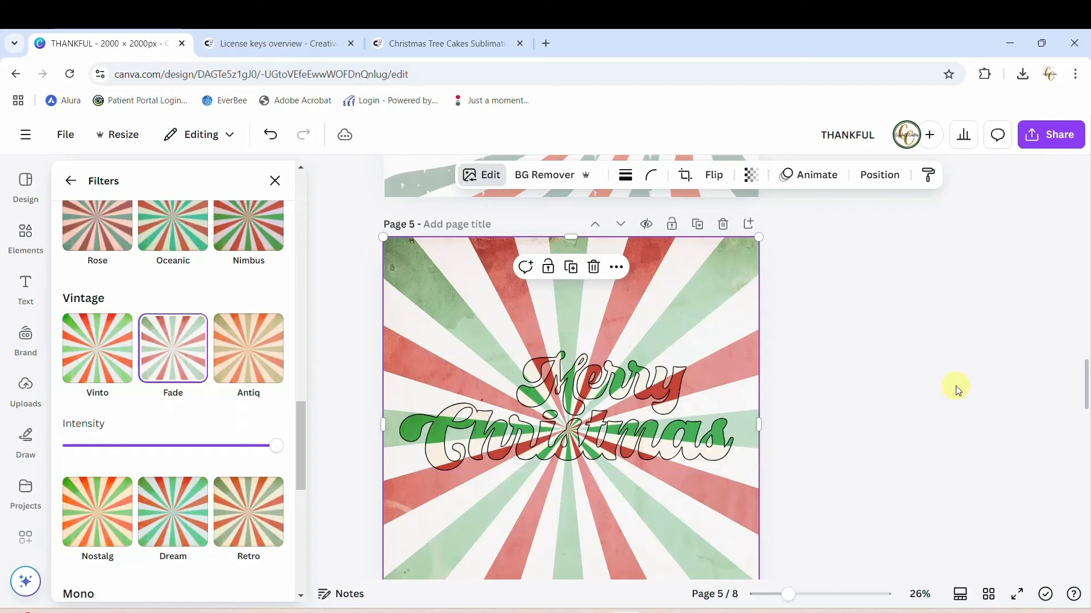
{"action": "left_click", "coordinate": [850, 453]}
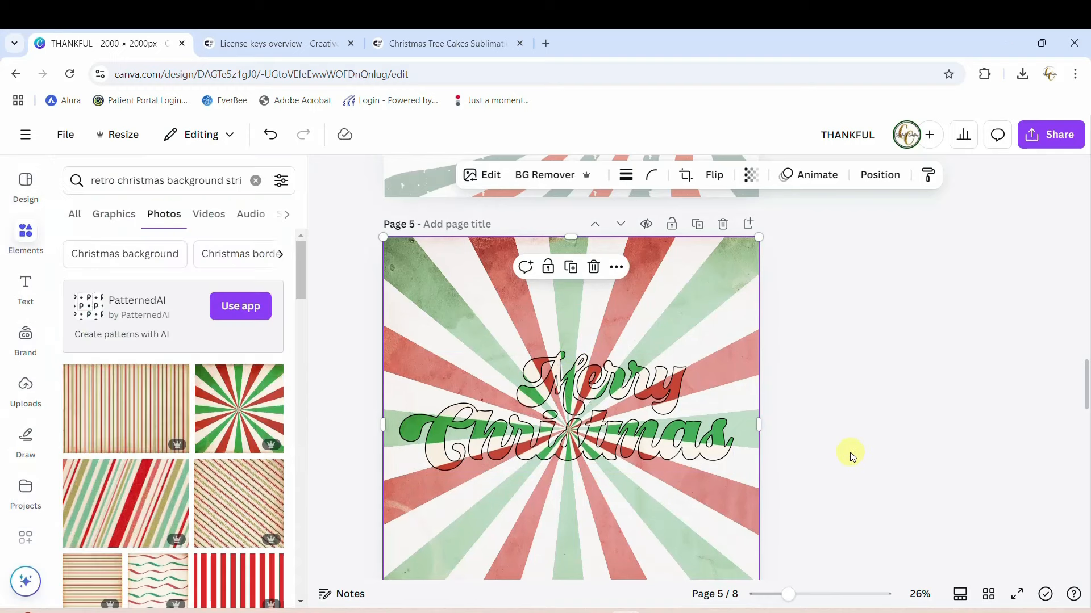
Step: Set the border weight of the "Merry Christmas" lettering frame to 6
{"action": "left_click", "coordinate": [681, 444]}
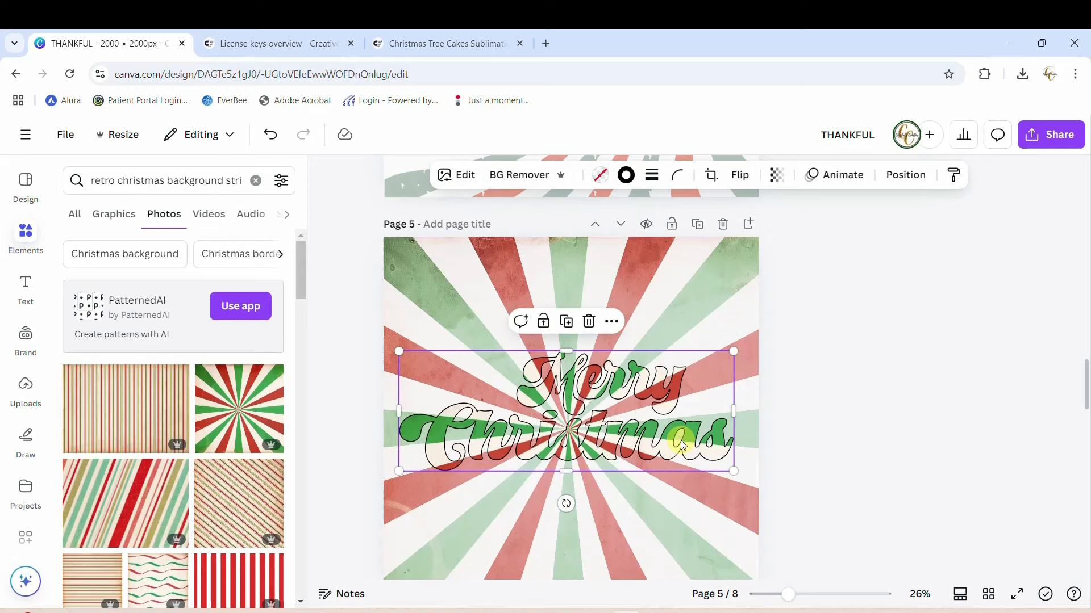
{"action": "left_click", "coordinate": [651, 181]}
{"action": "left_click", "coordinate": [732, 267]}
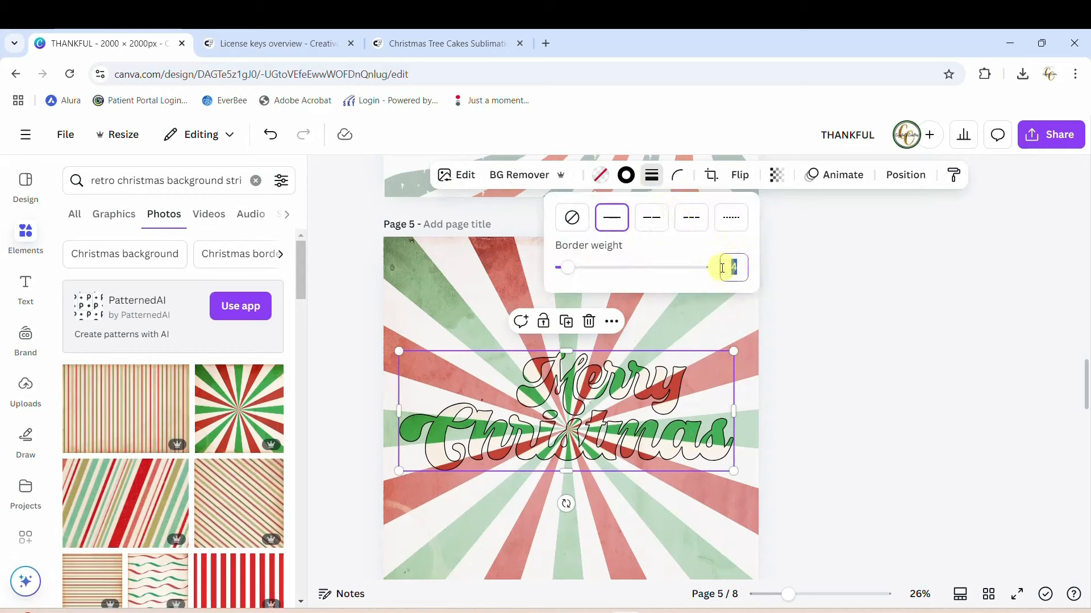
{"action": "key", "text": "Return"}
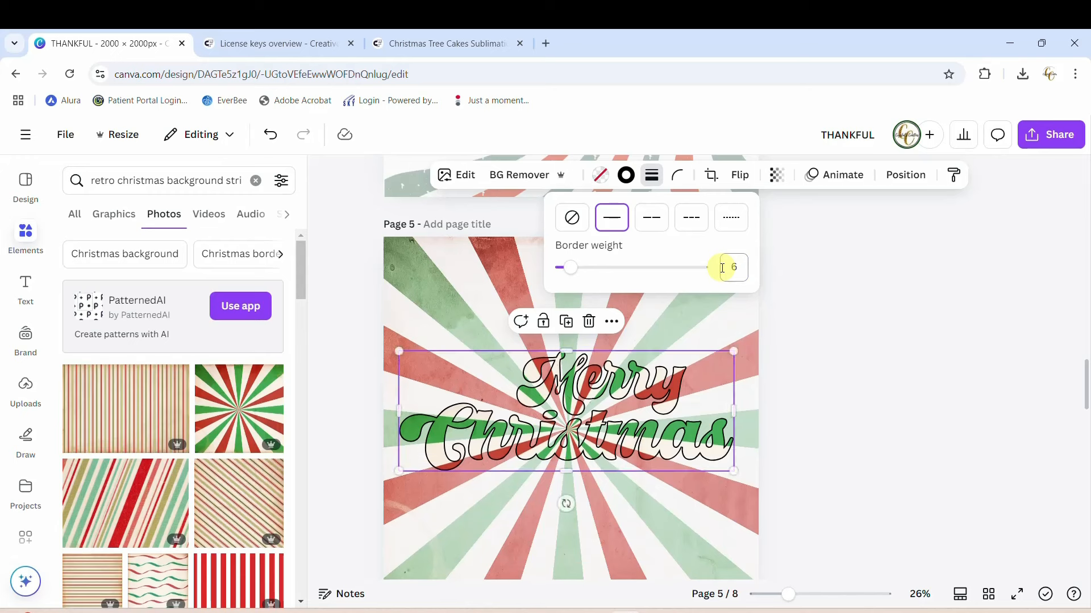
{"action": "left_click", "coordinate": [823, 423]}
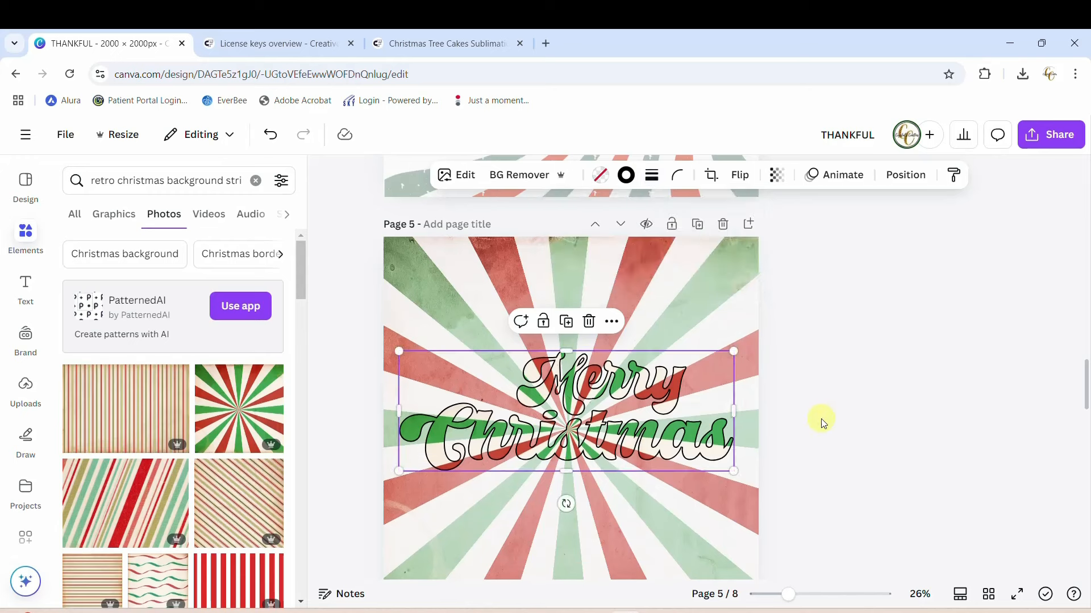
{"action": "left_click", "coordinate": [823, 423]}
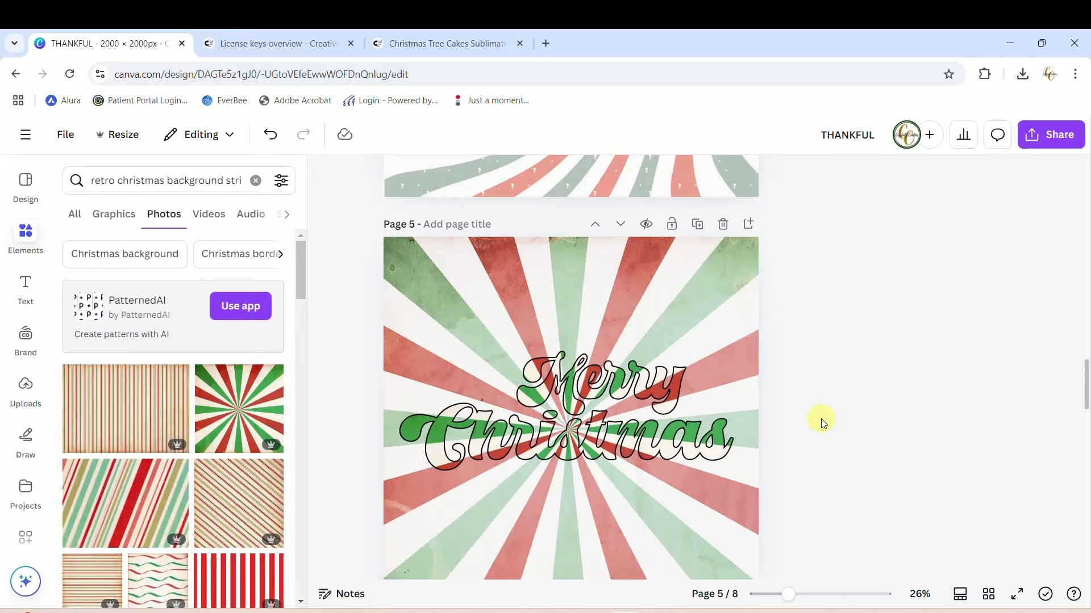
Step: Add a text box reading "and happy new year" to page 5
{"action": "scroll", "coordinate": [823, 423], "scroll_direction": "up", "scroll_amount": 5}
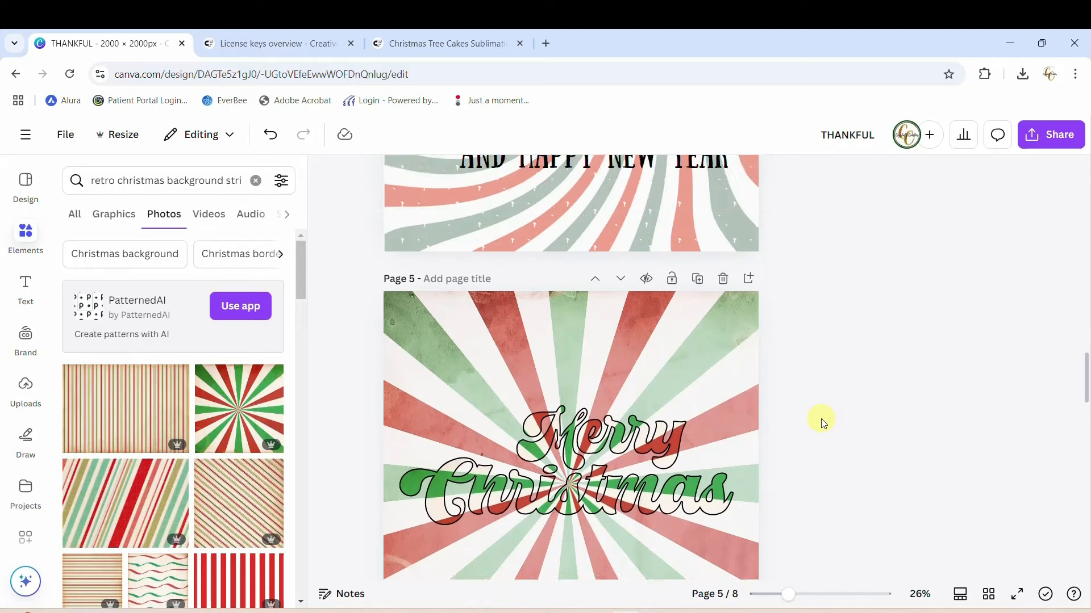
{"action": "scroll", "coordinate": [823, 423], "scroll_direction": "down", "scroll_amount": 5}
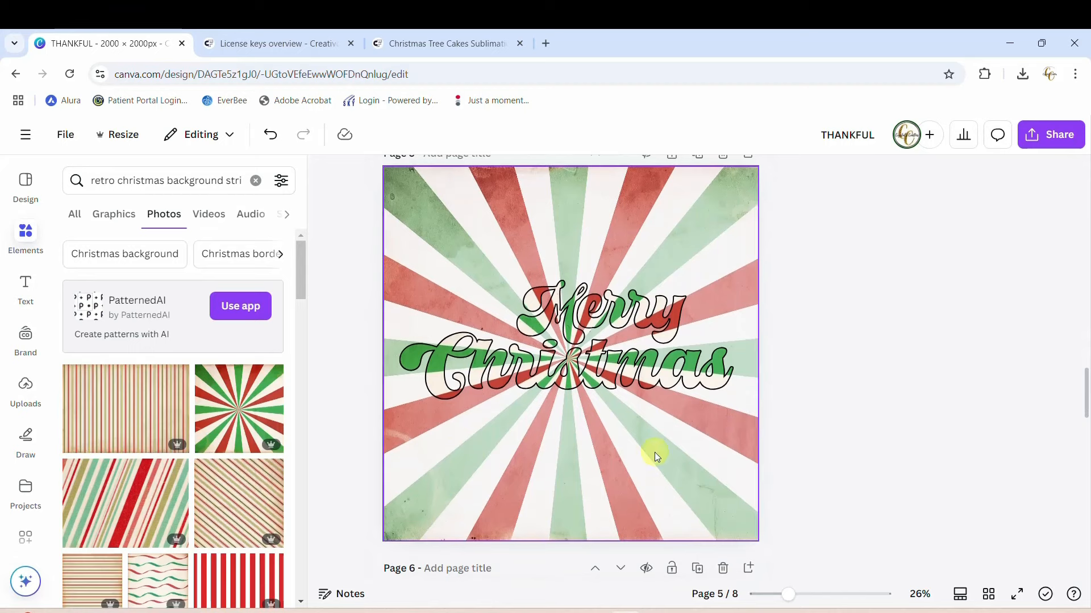
{"action": "left_click", "coordinate": [616, 464]}
{"action": "type", "text": "t"}
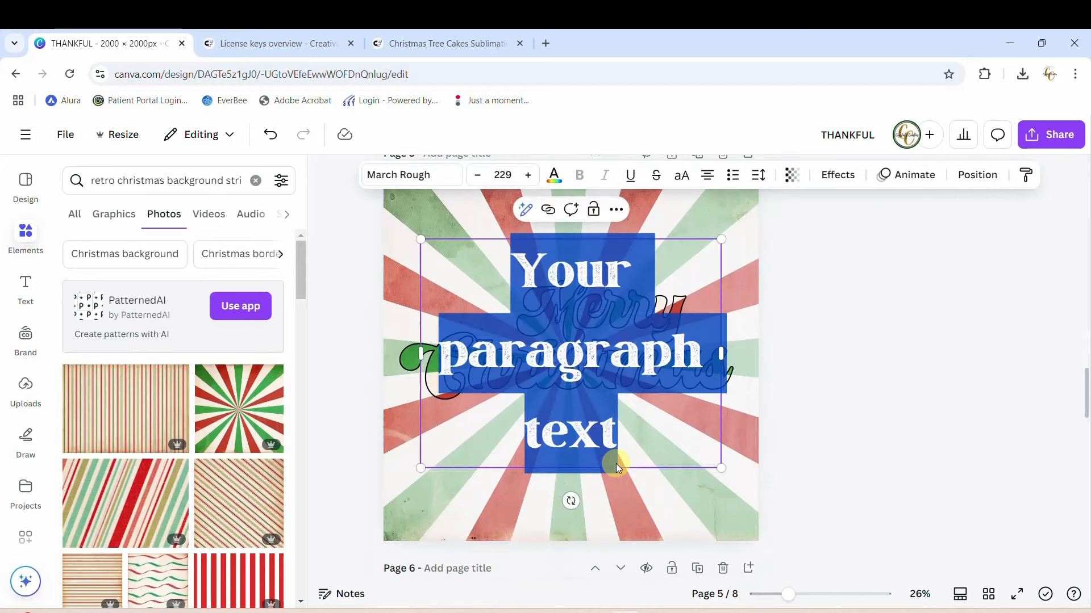
{"action": "type", "text": "and happy new year"}
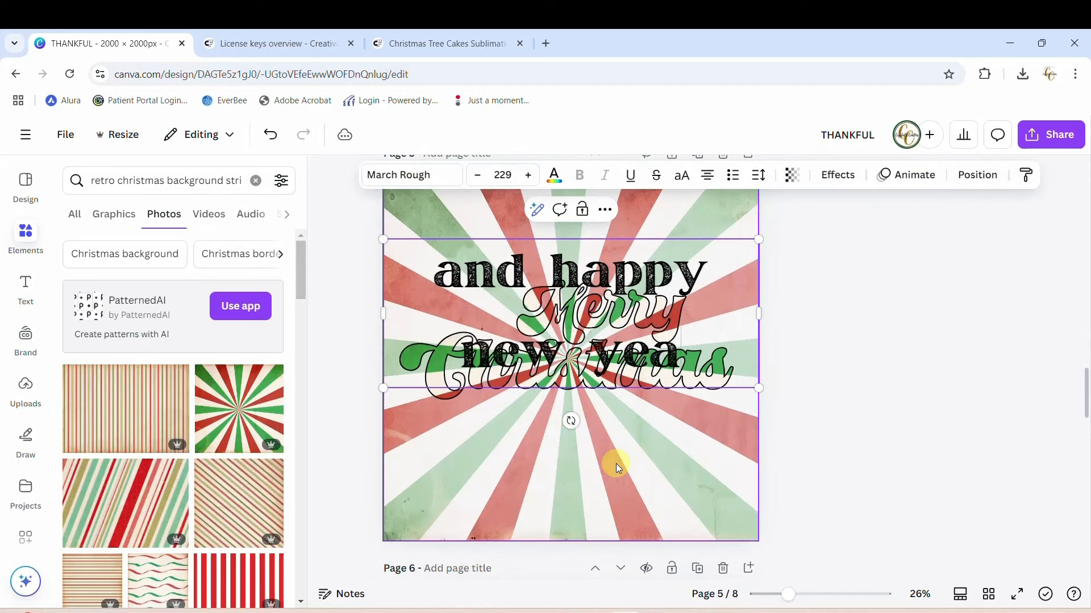
Step: Set the font of the "and happy new year" text to Sunday
{"action": "left_click", "coordinate": [400, 183]}
{"action": "scroll", "coordinate": [146, 389], "scroll_direction": "down", "scroll_amount": 3}
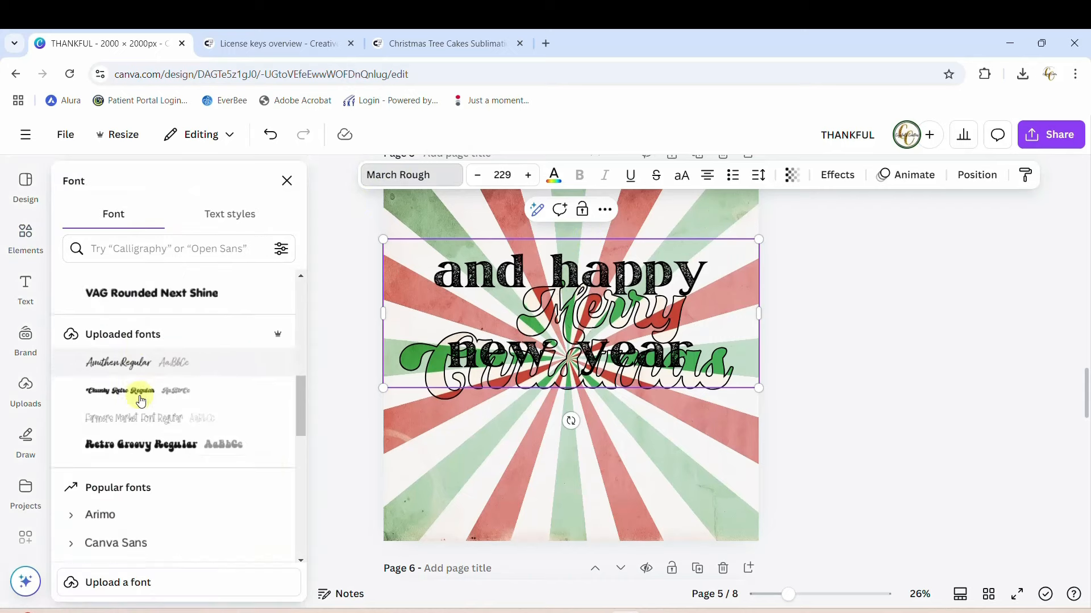
{"action": "scroll", "coordinate": [140, 401], "scroll_direction": "down", "scroll_amount": 6}
{"action": "scroll", "coordinate": [140, 400], "scroll_direction": "up", "scroll_amount": 10}
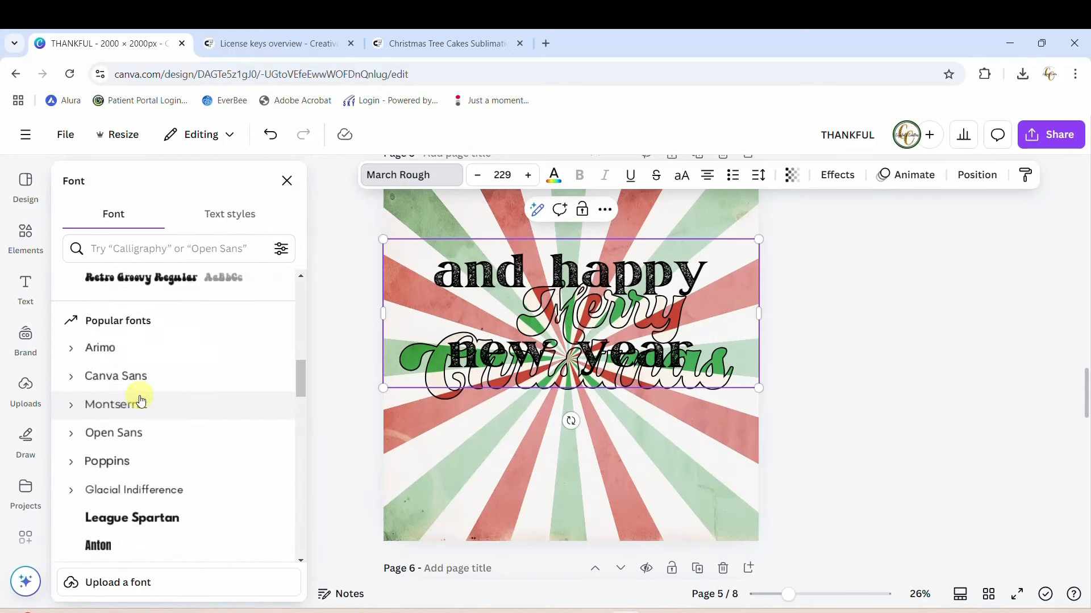
{"action": "left_click", "coordinate": [140, 401]}
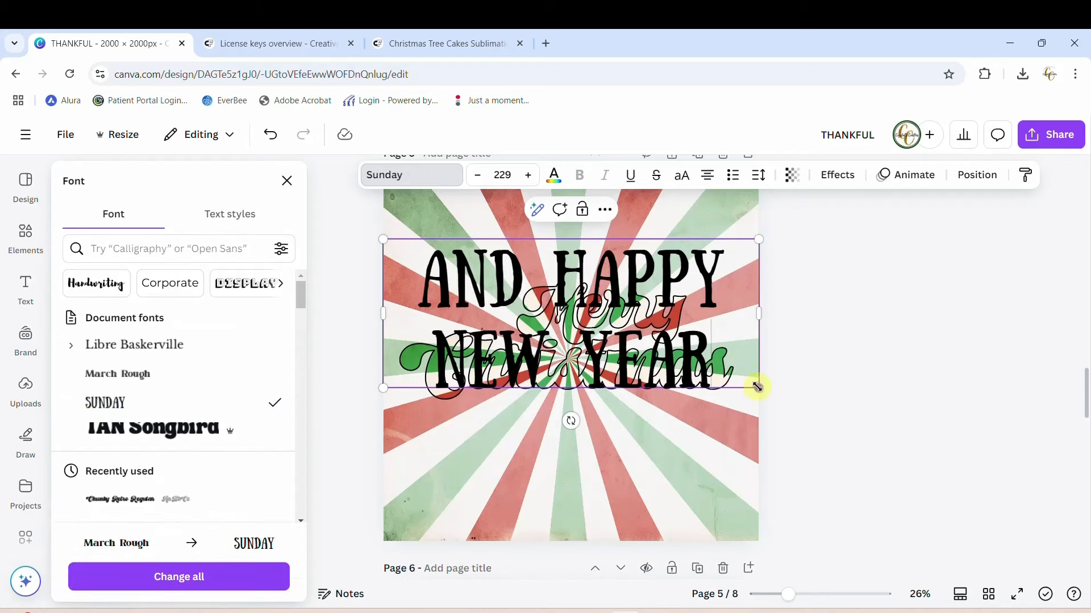
Step: Shrink the "and happy new year" text to one line at about size 102 and place it just beneath "Christmas", toward the page's right side
{"action": "left_click_drag", "start_coordinate": [757, 387], "coordinate": [721, 274]}
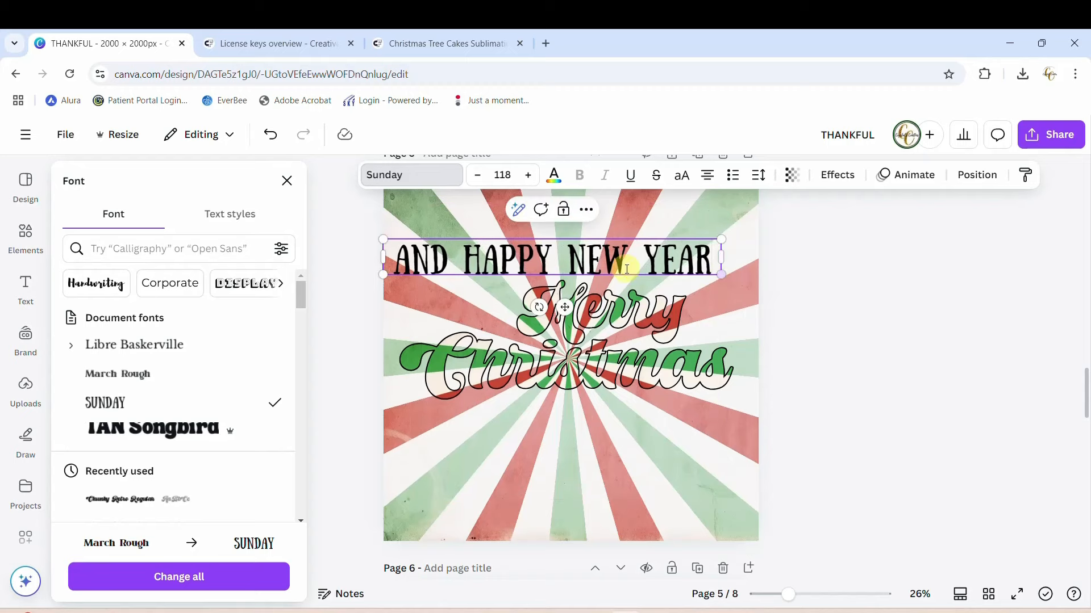
{"action": "left_click", "coordinate": [652, 267]}
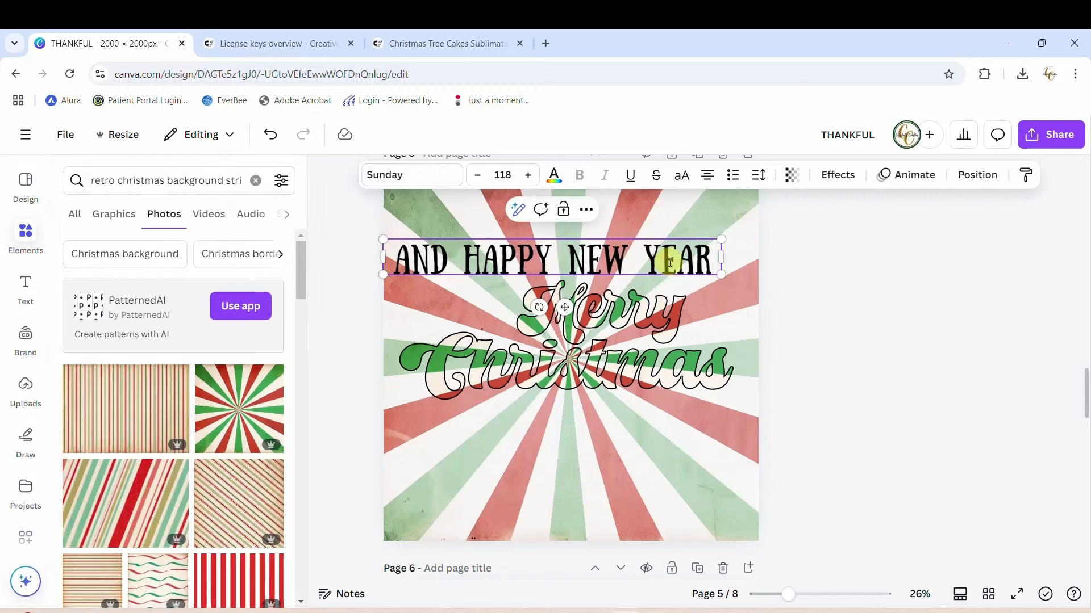
{"action": "left_click", "coordinate": [658, 417]}
{"action": "left_click_drag", "start_coordinate": [662, 259], "coordinate": [687, 416]}
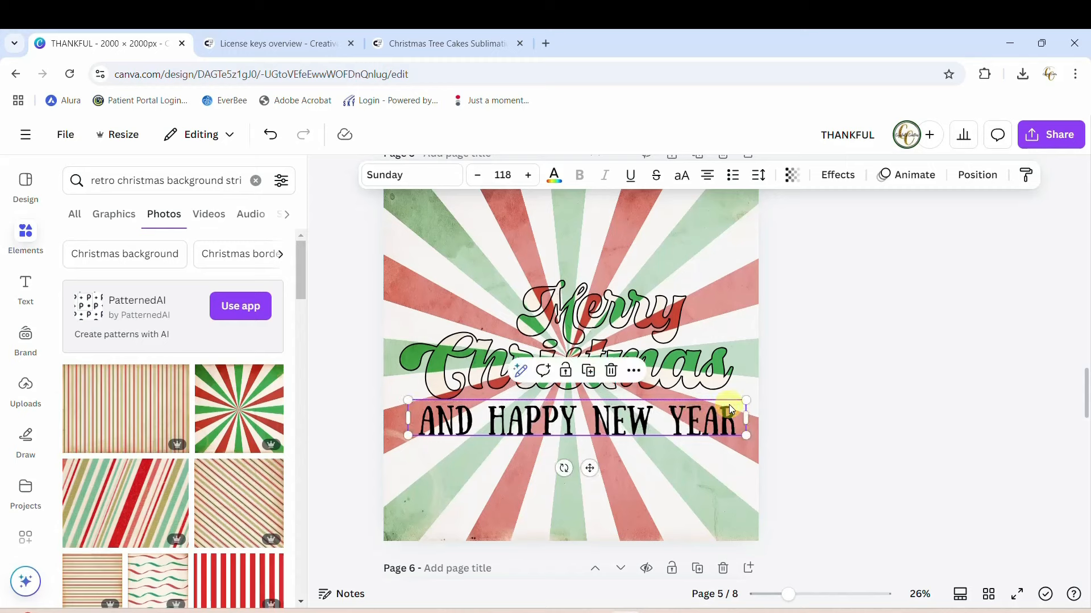
{"action": "left_click_drag", "start_coordinate": [746, 396], "coordinate": [700, 406]}
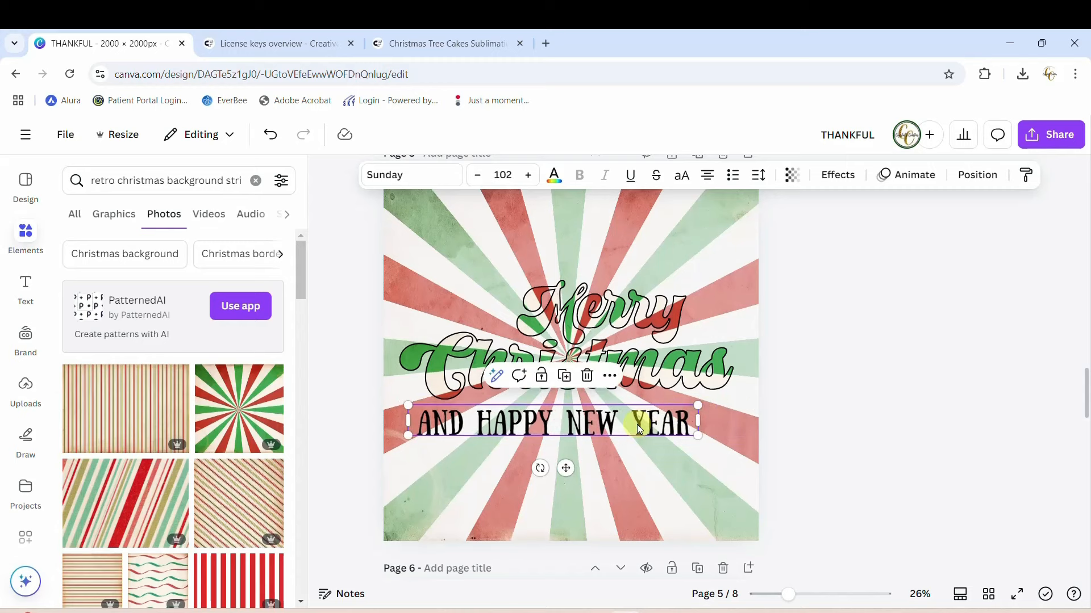
{"action": "left_click_drag", "start_coordinate": [638, 418], "coordinate": [685, 407]}
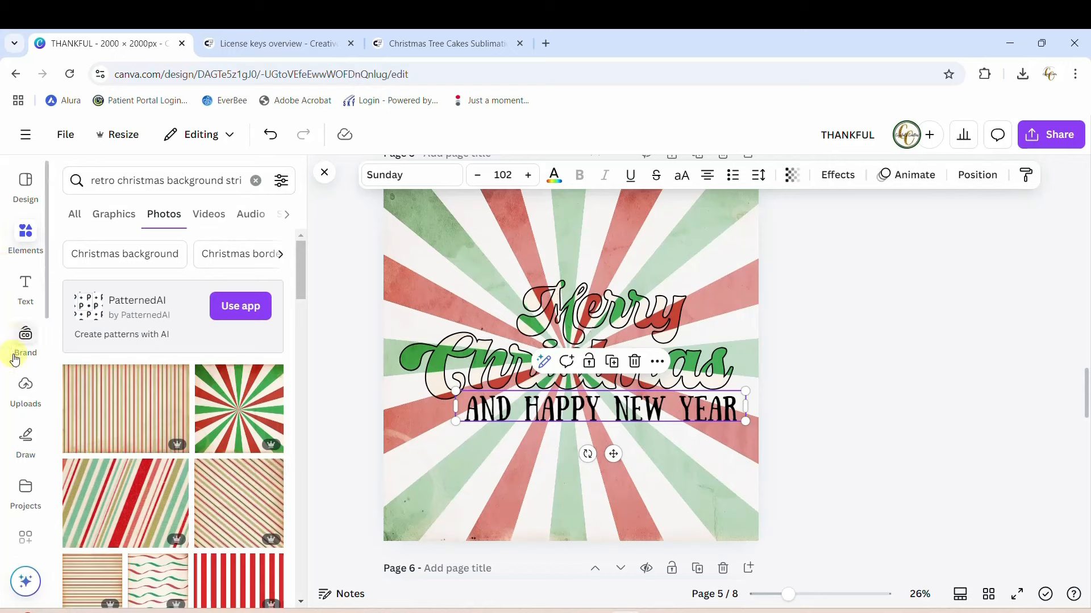
Step: Search the elements library for "retro christmas" and limit the results to graphics
{"action": "left_click", "coordinate": [256, 180]}
{"action": "left_click", "coordinate": [207, 182]}
{"action": "type", "text": "ret"}
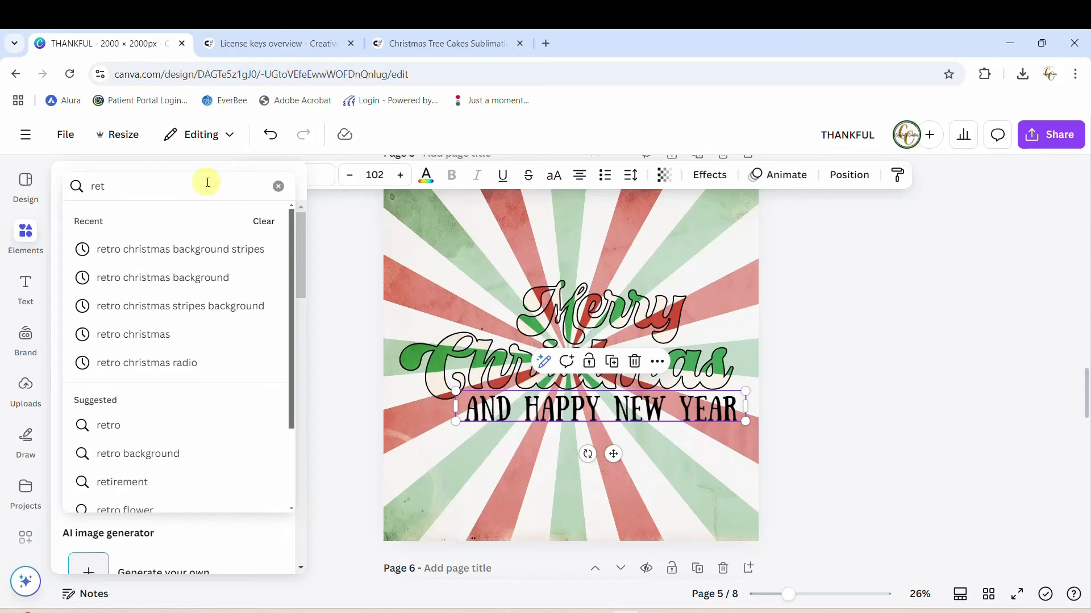
{"action": "type", "text": "ro christmas"}
{"action": "key", "text": "Return"}
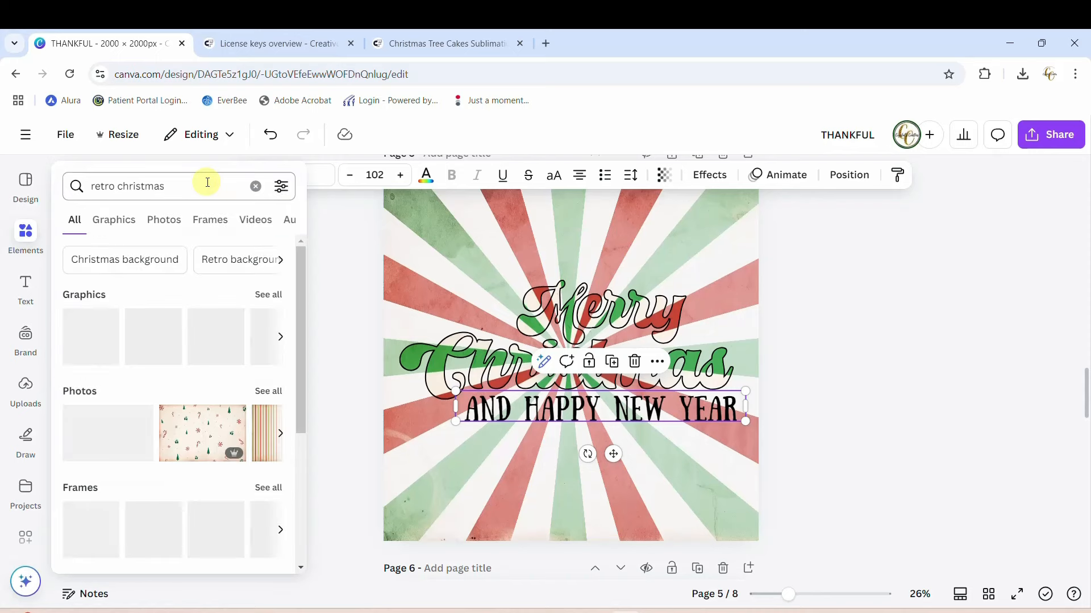
{"action": "left_click", "coordinate": [113, 225]}
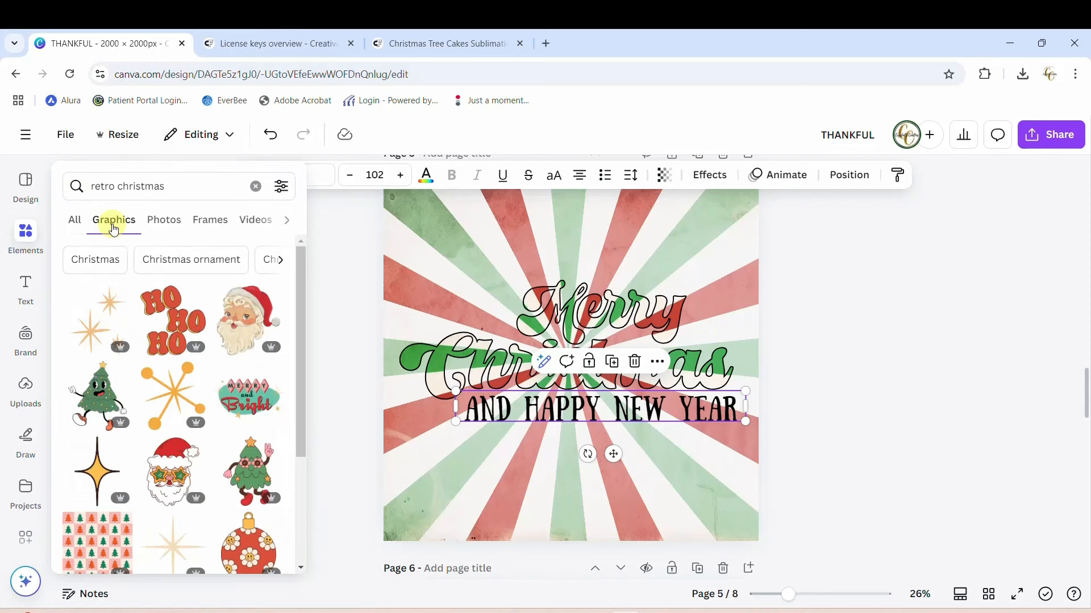
Step: Add the upside-down cartwheeling Christmas tree character graphic to page 5 and compare the layout with page 4
{"action": "scroll", "coordinate": [125, 434], "scroll_direction": "down", "scroll_amount": 10}
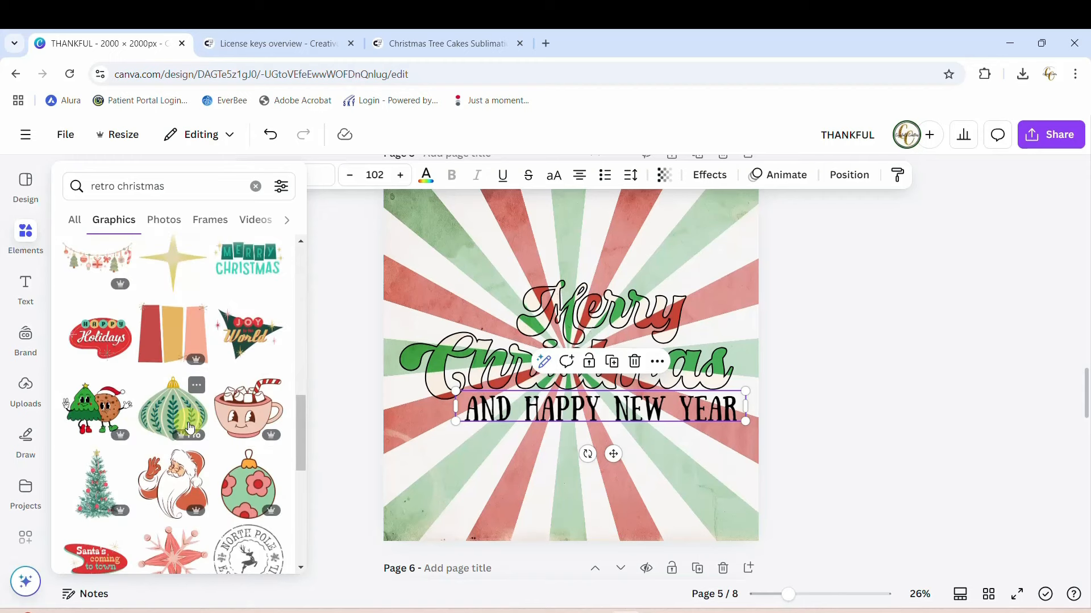
{"action": "scroll", "coordinate": [189, 427], "scroll_direction": "down", "scroll_amount": 5}
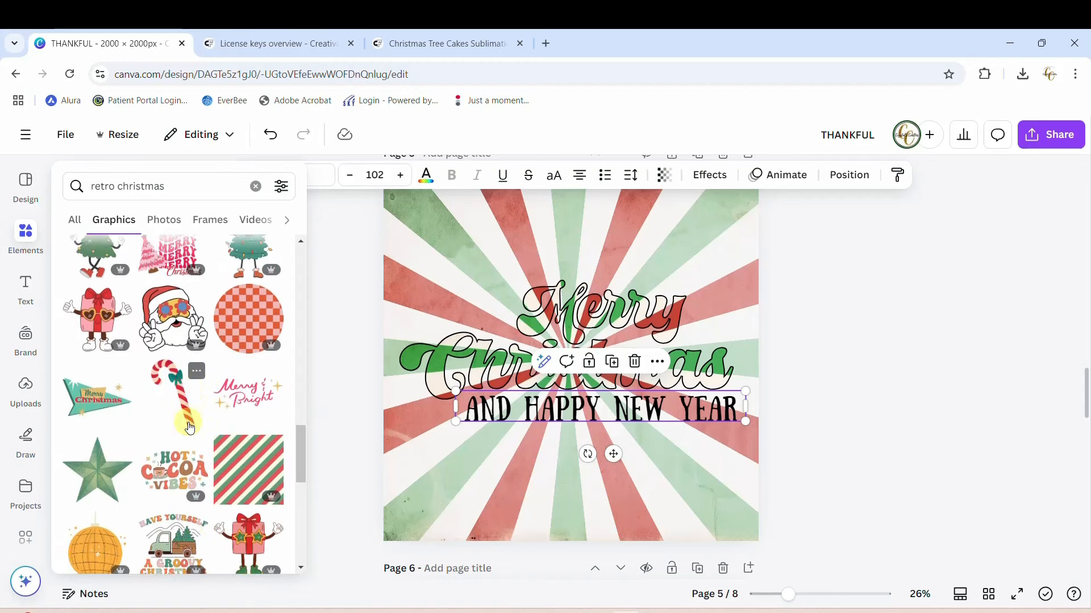
{"action": "scroll", "coordinate": [189, 428], "scroll_direction": "down", "scroll_amount": 8}
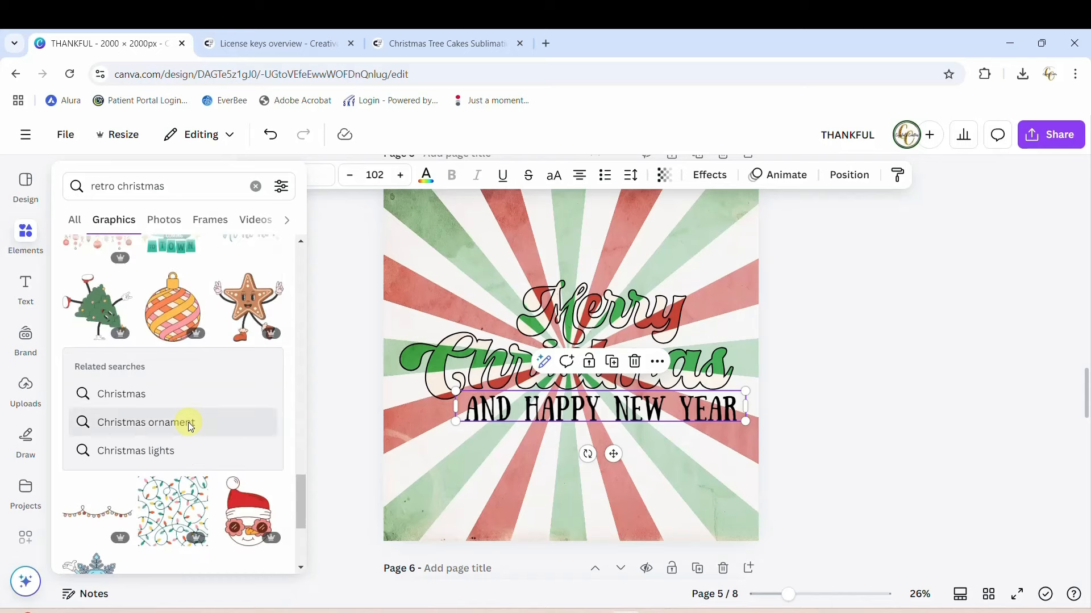
{"action": "left_click", "coordinate": [89, 301]}
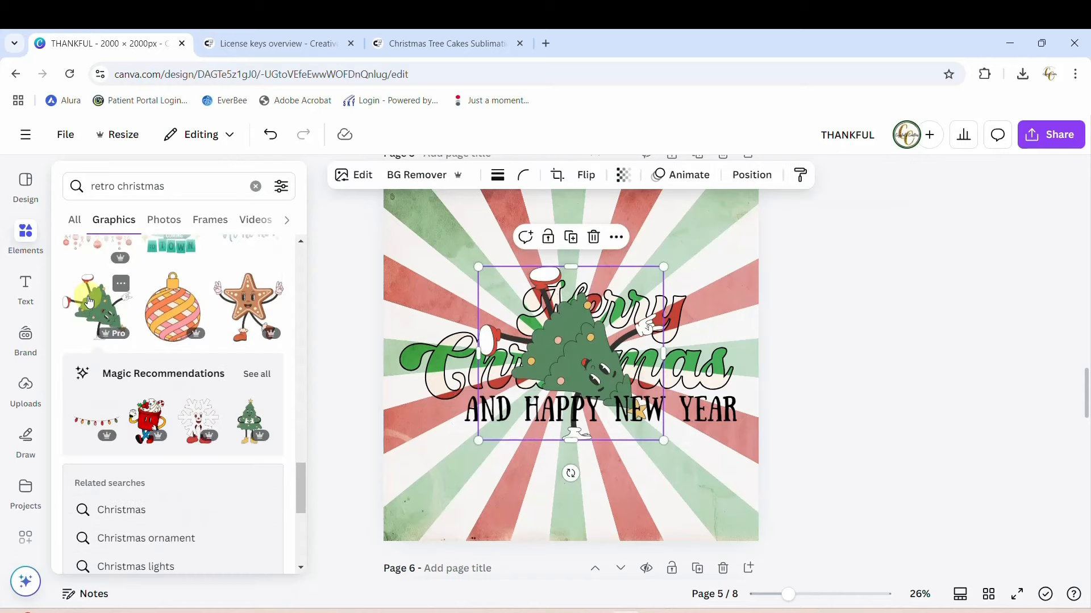
{"action": "scroll", "coordinate": [786, 433], "scroll_direction": "up", "scroll_amount": 5}
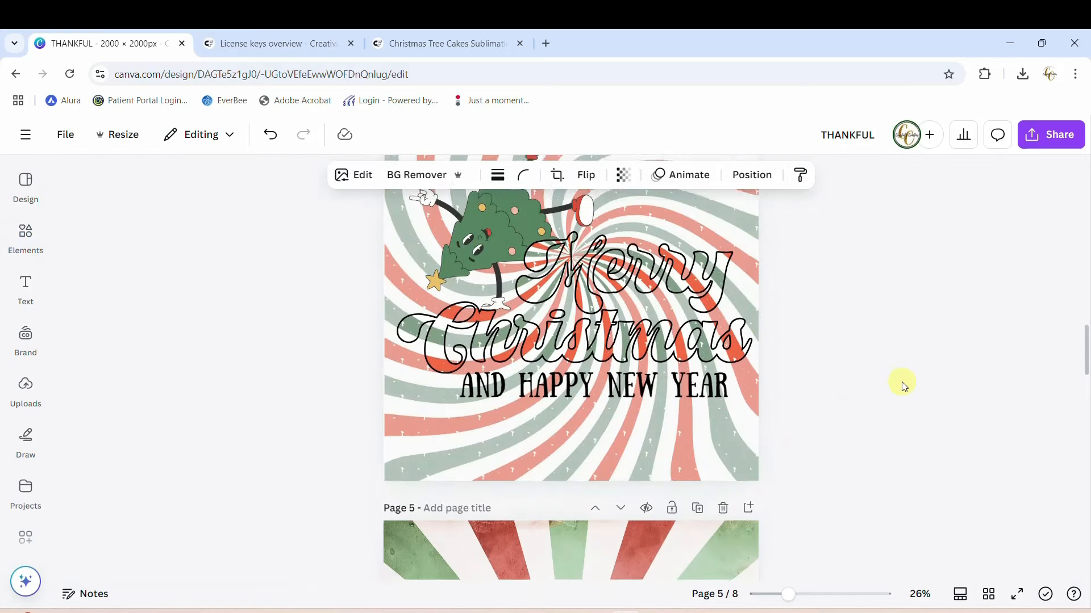
{"action": "scroll", "coordinate": [903, 386], "scroll_direction": "up", "scroll_amount": 3}
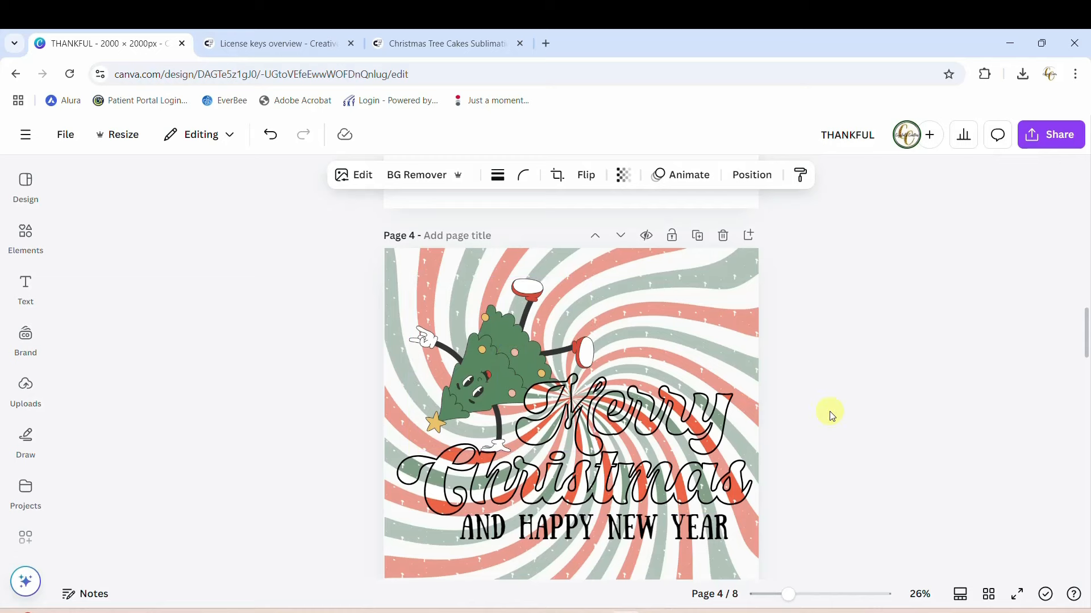
{"action": "scroll", "coordinate": [830, 414], "scroll_direction": "down", "scroll_amount": 8}
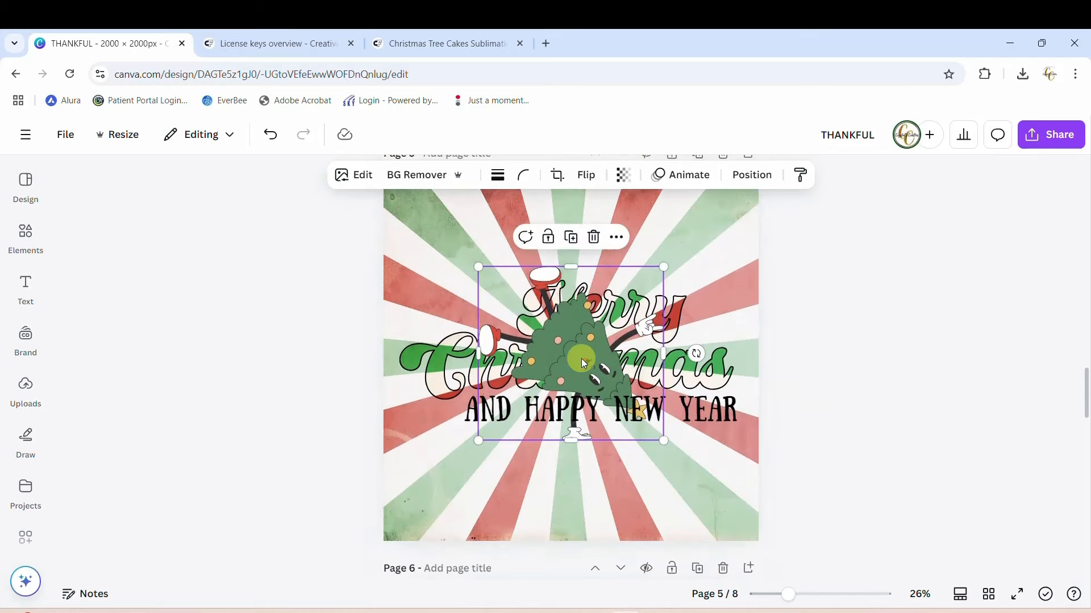
Step: Move the upside-down Christmas tree character toward the upper left of page 5 and flip it horizontally
{"action": "left_click_drag", "start_coordinate": [582, 359], "coordinate": [516, 286]}
{"action": "scroll", "coordinate": [847, 390], "scroll_direction": "up", "scroll_amount": 2}
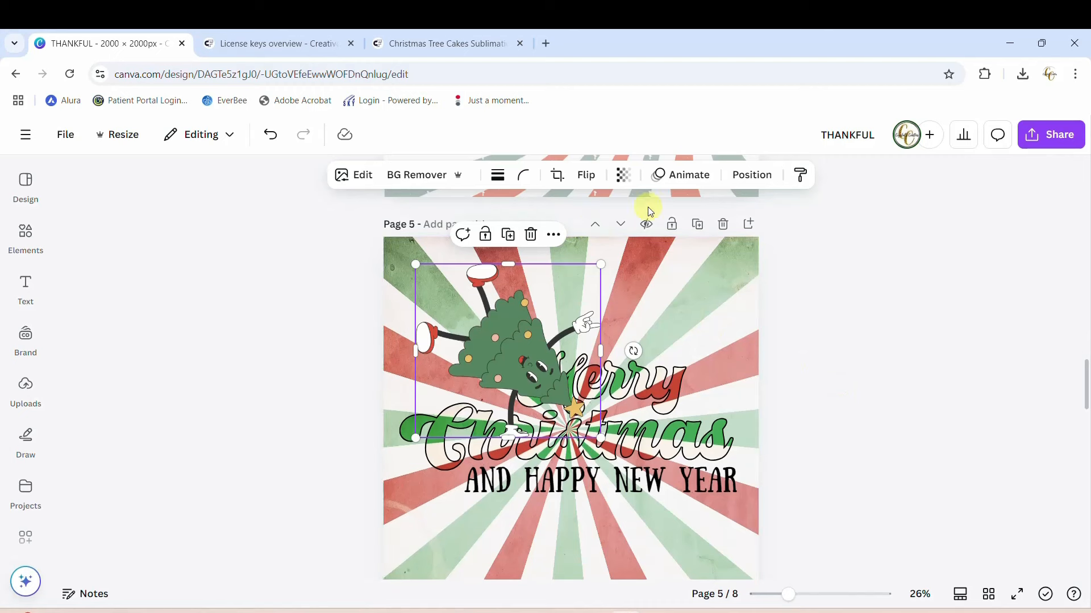
{"action": "left_click", "coordinate": [590, 177]}
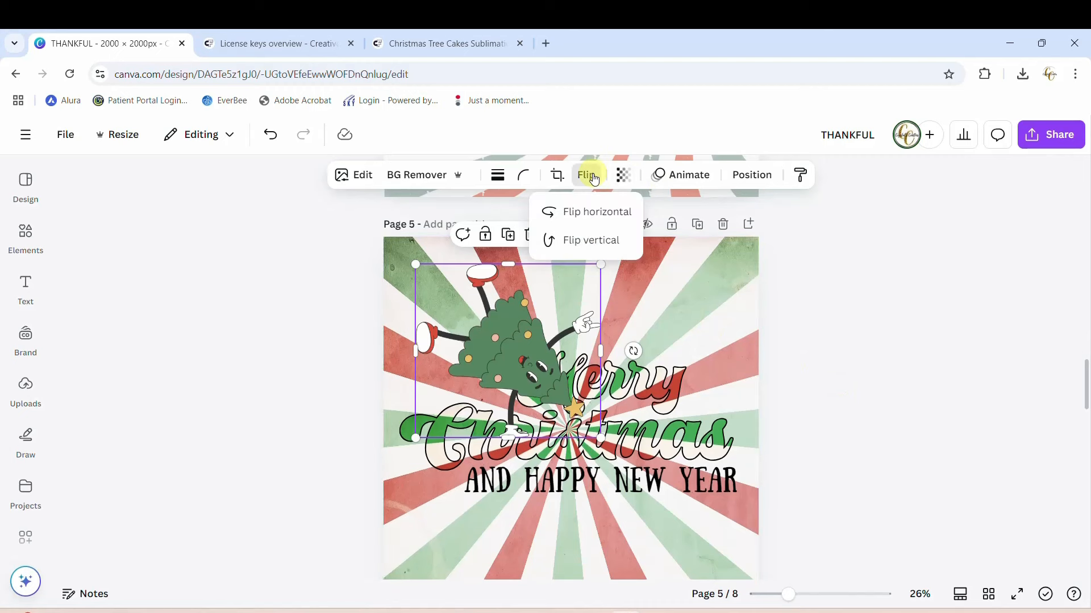
{"action": "left_click", "coordinate": [594, 213]}
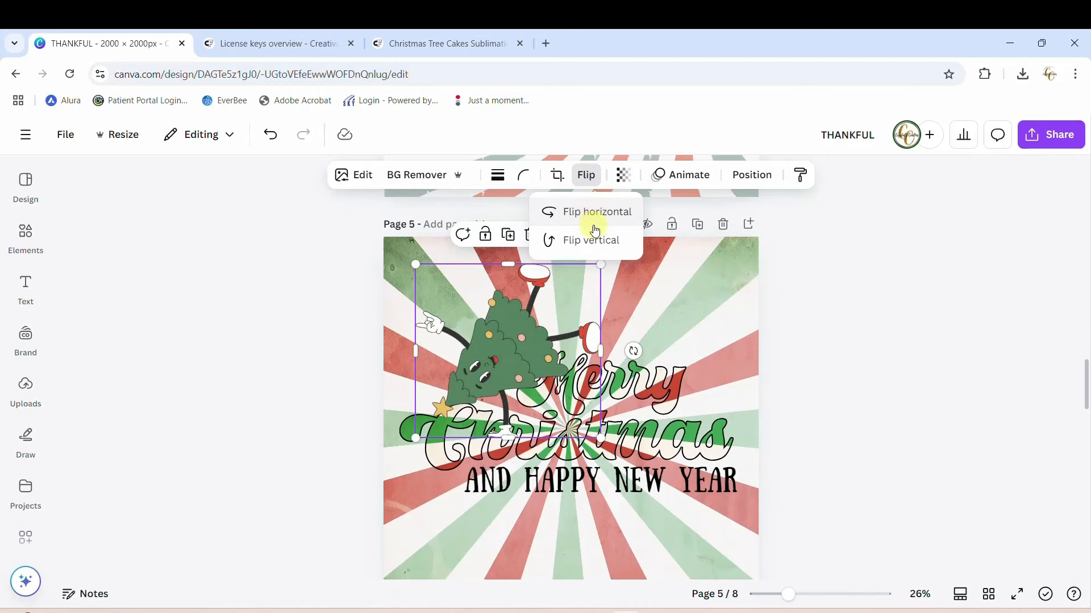
{"action": "scroll", "coordinate": [867, 501], "scroll_direction": "up", "scroll_amount": 2}
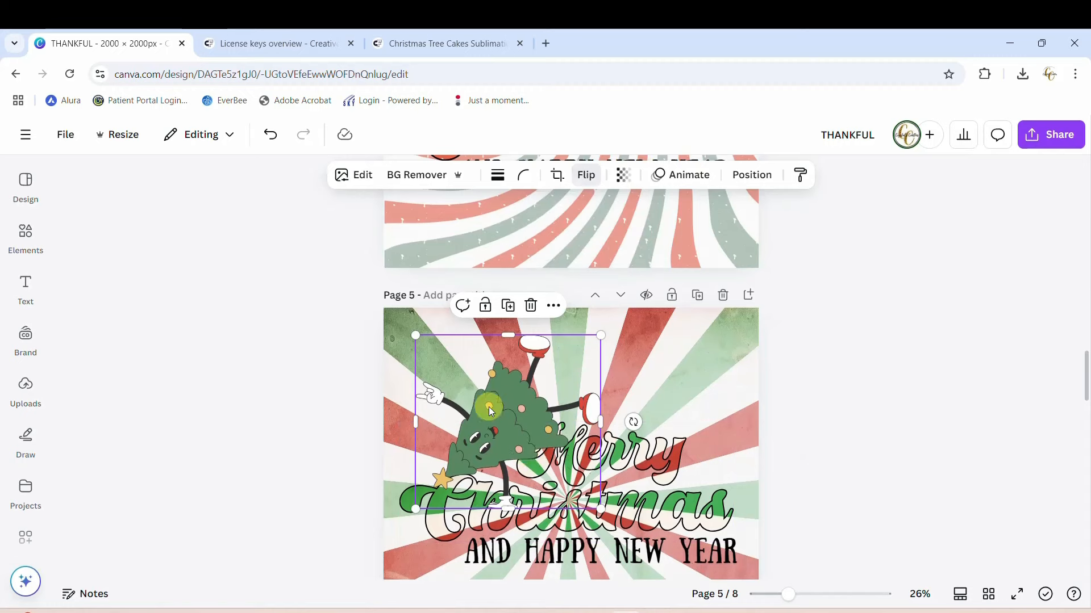
Step: Shrink the tree character slightly and place it in page 5's upper-left area, beside the word Merry
{"action": "left_click_drag", "start_coordinate": [488, 407], "coordinate": [472, 378]}
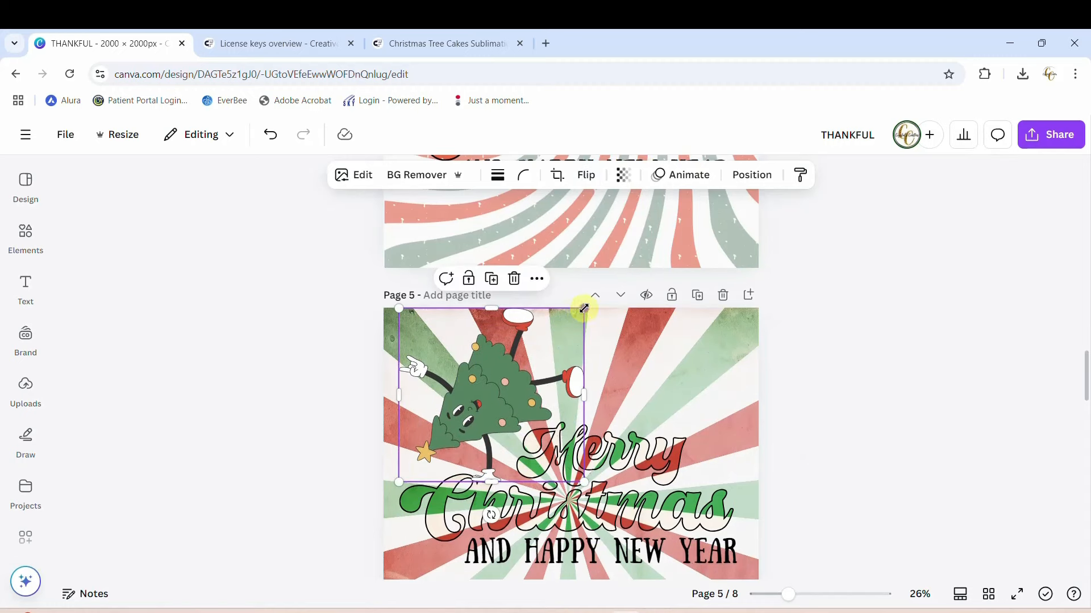
{"action": "left_click_drag", "start_coordinate": [583, 308], "coordinate": [567, 325]}
{"action": "left_click_drag", "start_coordinate": [484, 399], "coordinate": [494, 399]}
{"action": "left_click", "coordinate": [859, 447]}
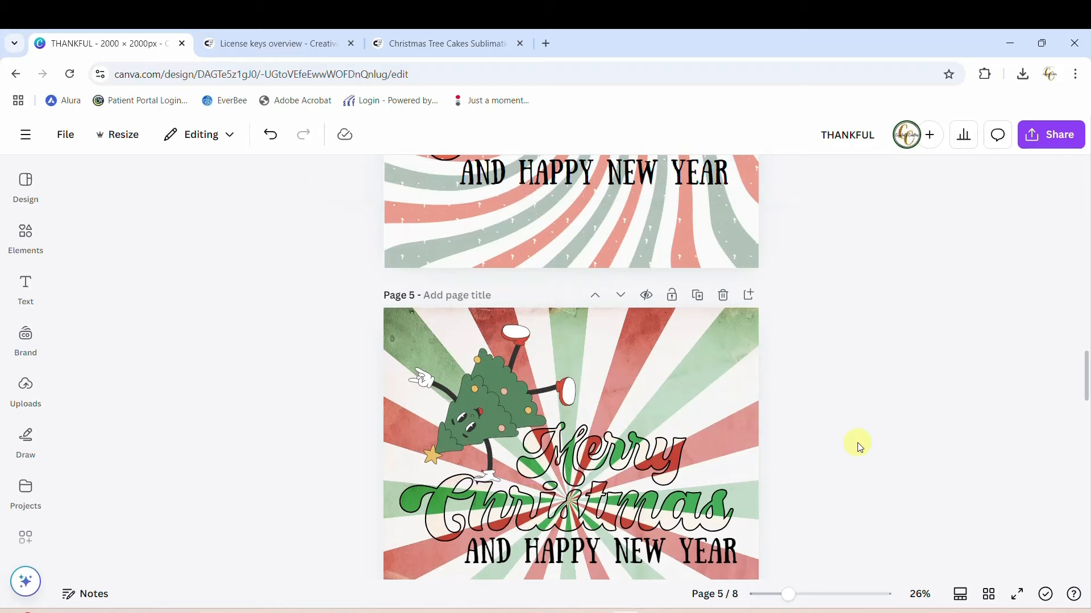
Step: Delete page 5 with the red and green sunburst Merry Christmas design and the blank page that follows it
{"action": "scroll", "coordinate": [859, 447], "scroll_direction": "down", "scroll_amount": 1}
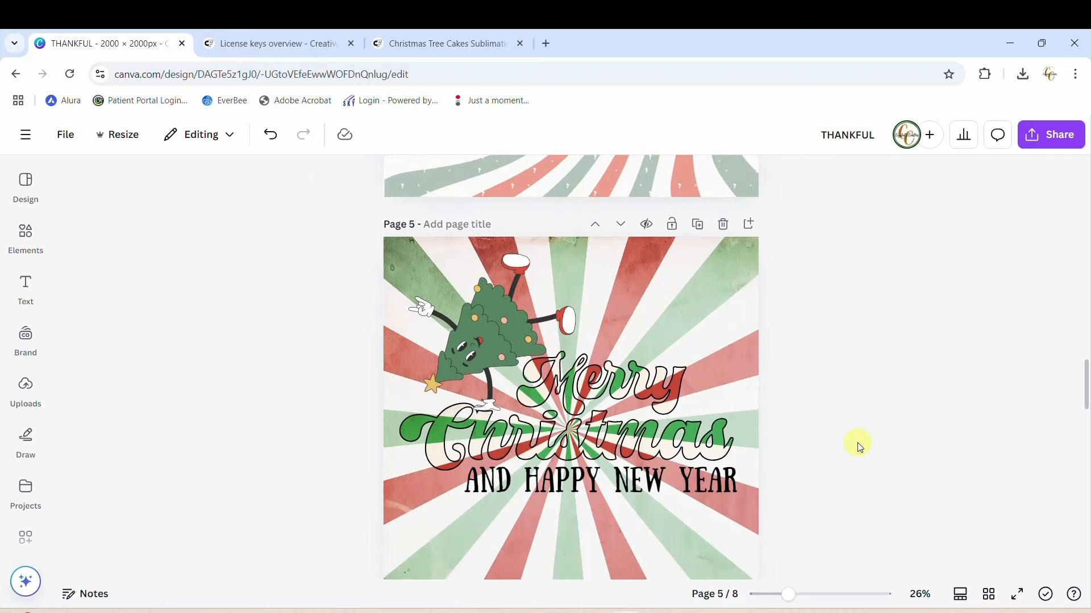
{"action": "scroll", "coordinate": [858, 447], "scroll_direction": "up", "scroll_amount": 4}
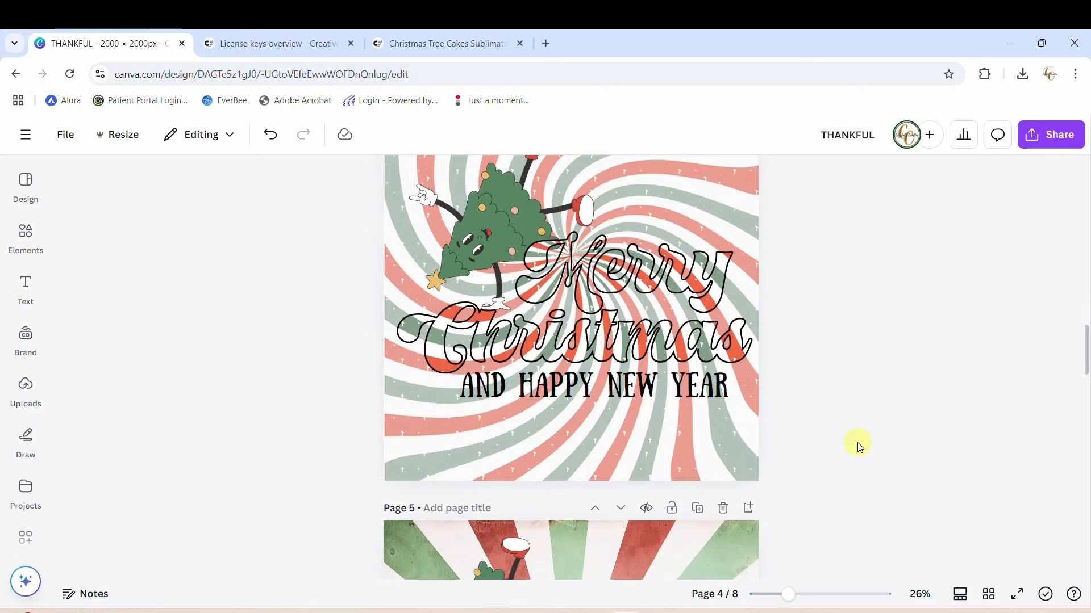
{"action": "scroll", "coordinate": [859, 447], "scroll_direction": "up", "scroll_amount": 1}
{"action": "scroll", "coordinate": [859, 447], "scroll_direction": "down", "scroll_amount": 5}
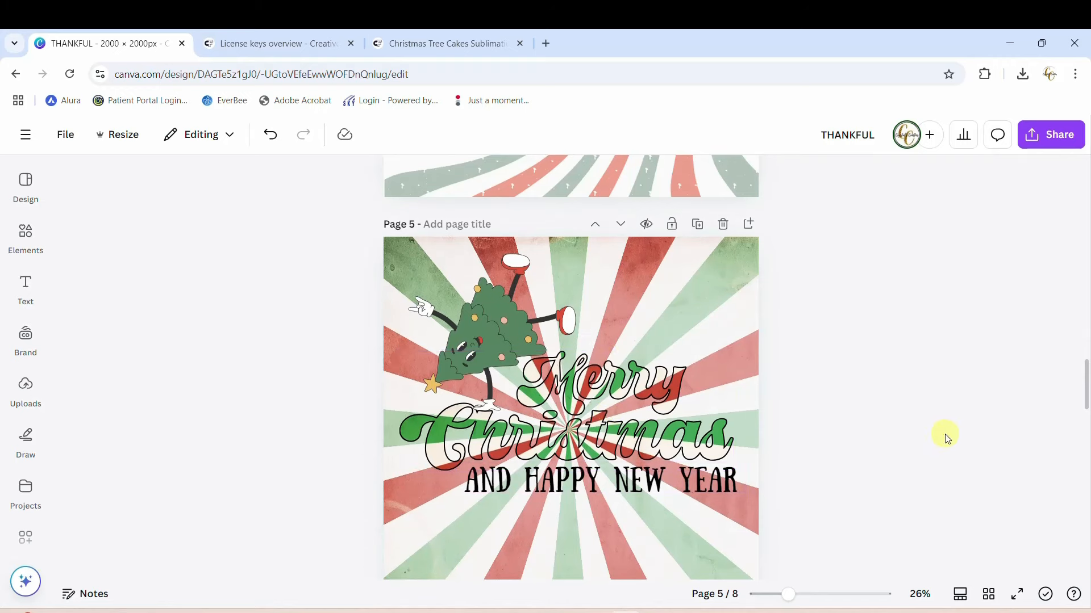
{"action": "left_click", "coordinate": [723, 224]}
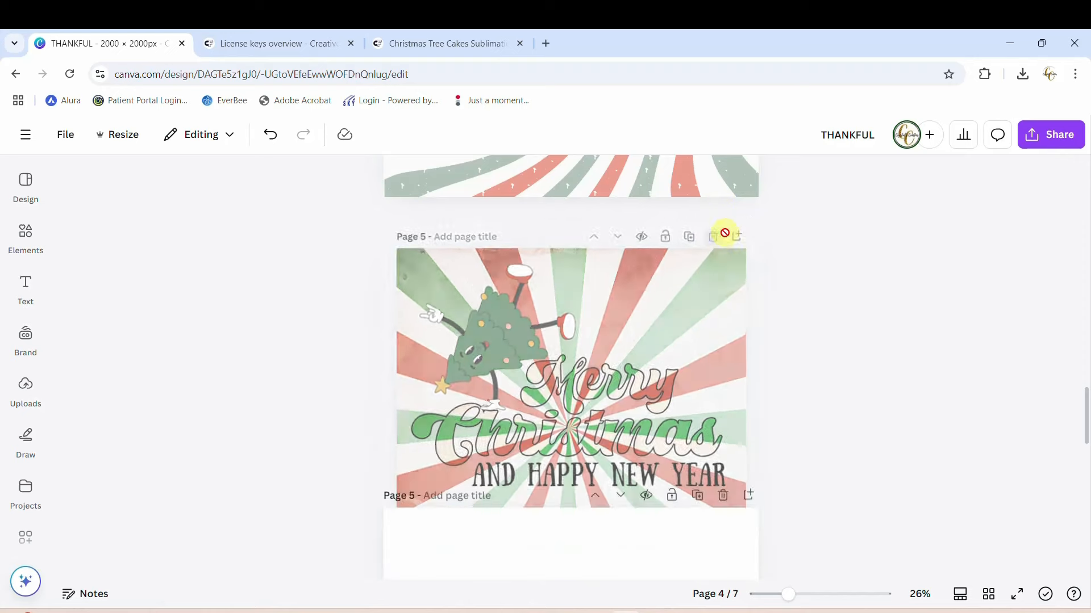
{"action": "scroll", "coordinate": [876, 373], "scroll_direction": "up", "scroll_amount": 5}
{"action": "scroll", "coordinate": [878, 373], "scroll_direction": "down", "scroll_amount": 4}
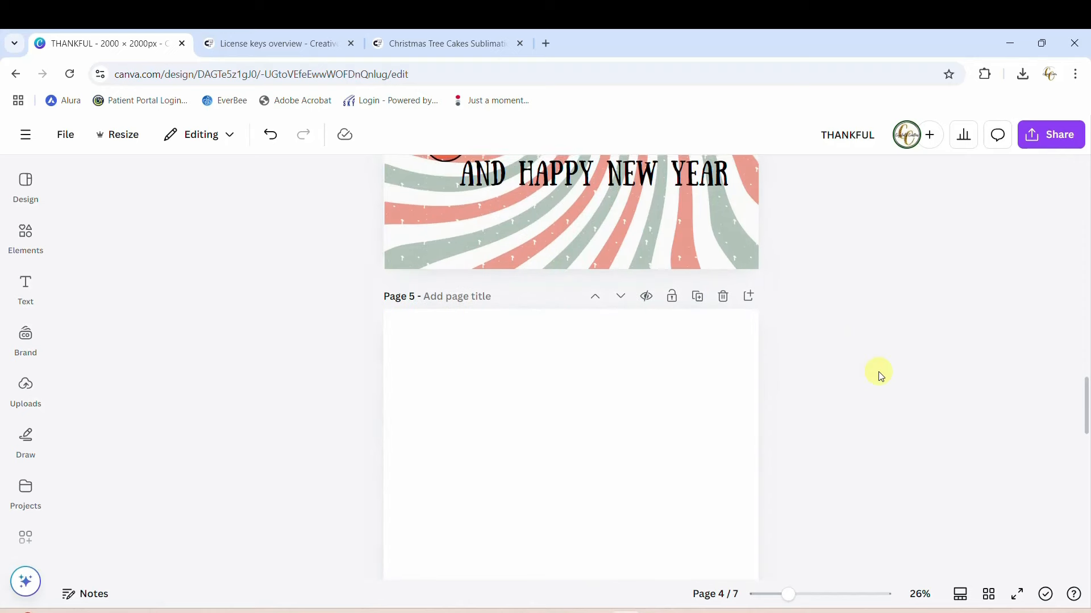
{"action": "left_click", "coordinate": [723, 295]}
Step: Review the HO HO HO tree page, then switch to Creative Fabrica and browse the Christmas Tree Cakes Sublimation Clipart preview images
{"action": "scroll", "coordinate": [906, 368], "scroll_direction": "down", "scroll_amount": 4}
{"action": "scroll", "coordinate": [906, 368], "scroll_direction": "up", "scroll_amount": 2}
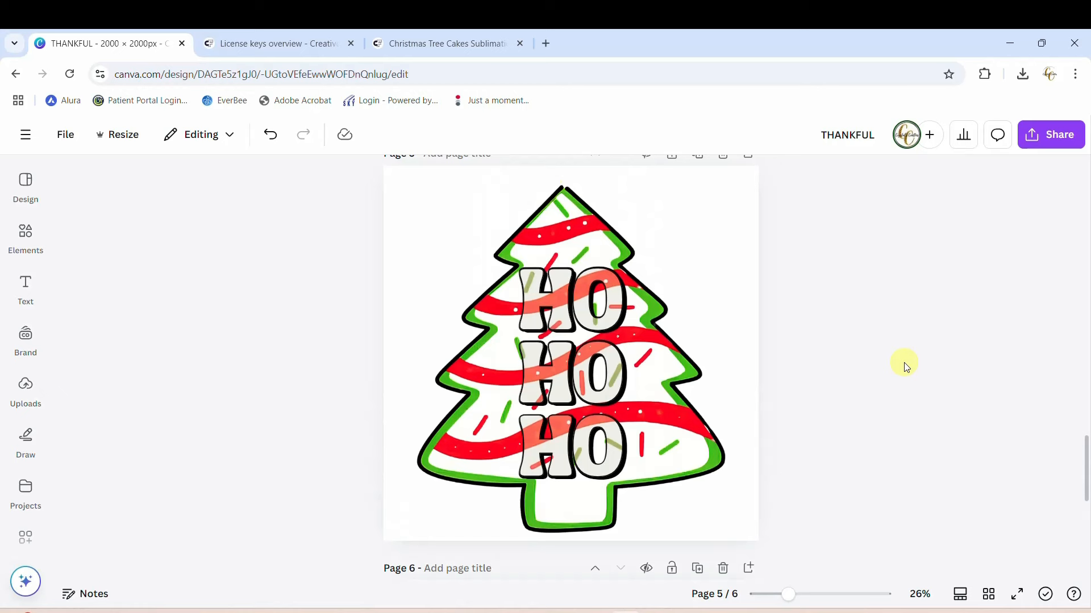
{"action": "scroll", "coordinate": [906, 367], "scroll_direction": "down", "scroll_amount": 5}
{"action": "scroll", "coordinate": [906, 368], "scroll_direction": "up", "scroll_amount": 4}
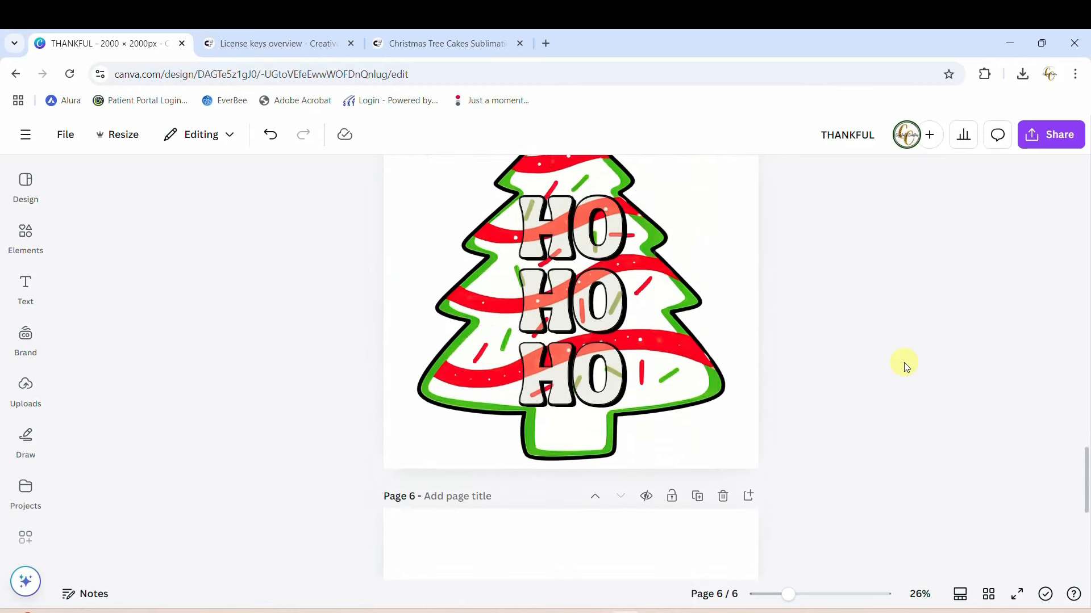
{"action": "scroll", "coordinate": [905, 367], "scroll_direction": "up", "scroll_amount": 1}
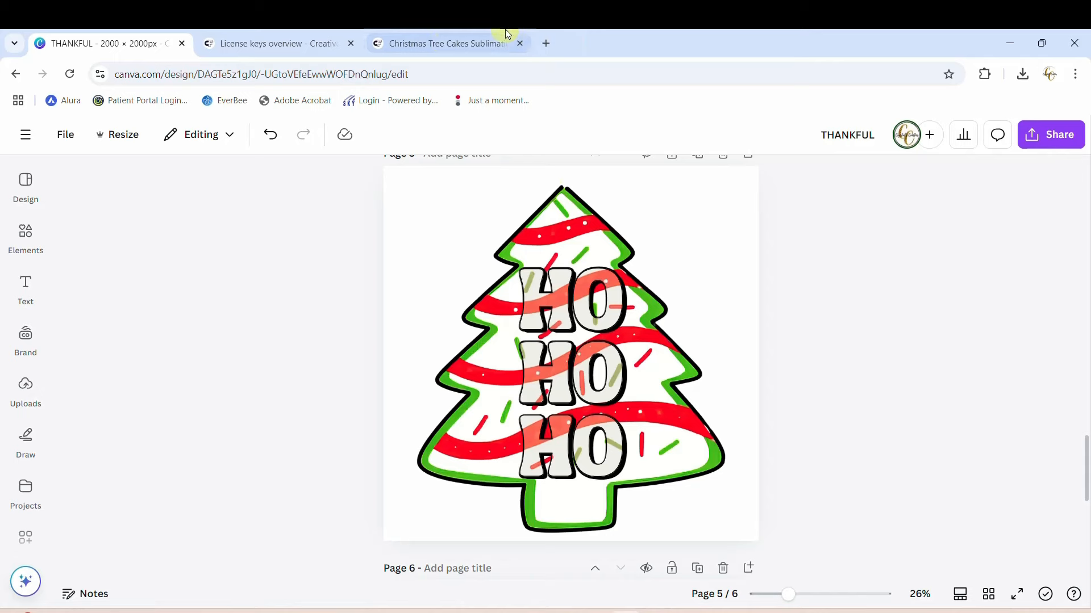
{"action": "left_click", "coordinate": [465, 43]}
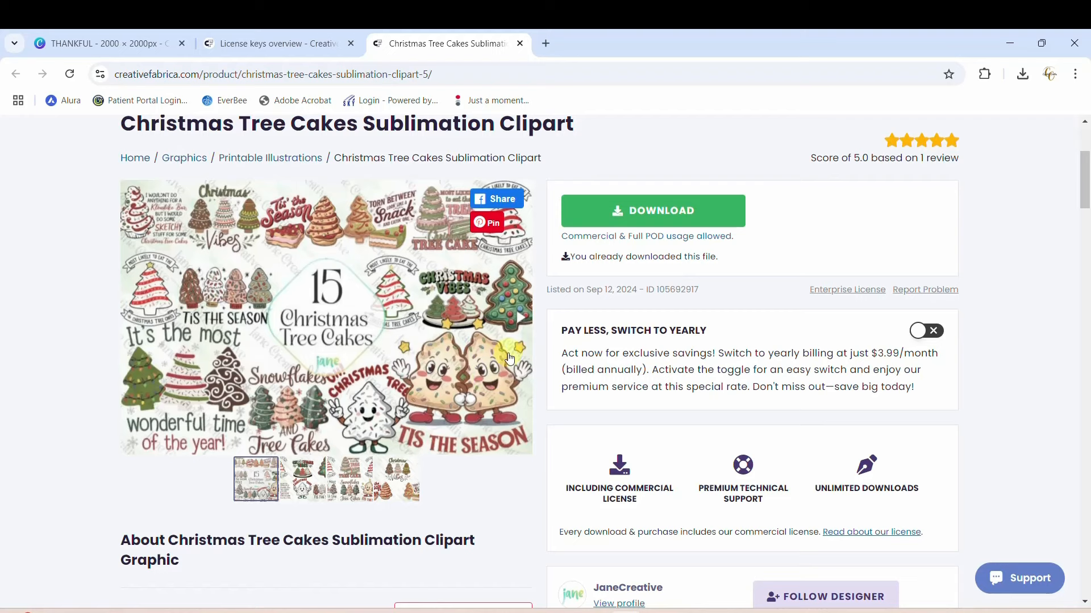
{"action": "left_click", "coordinate": [522, 318]}
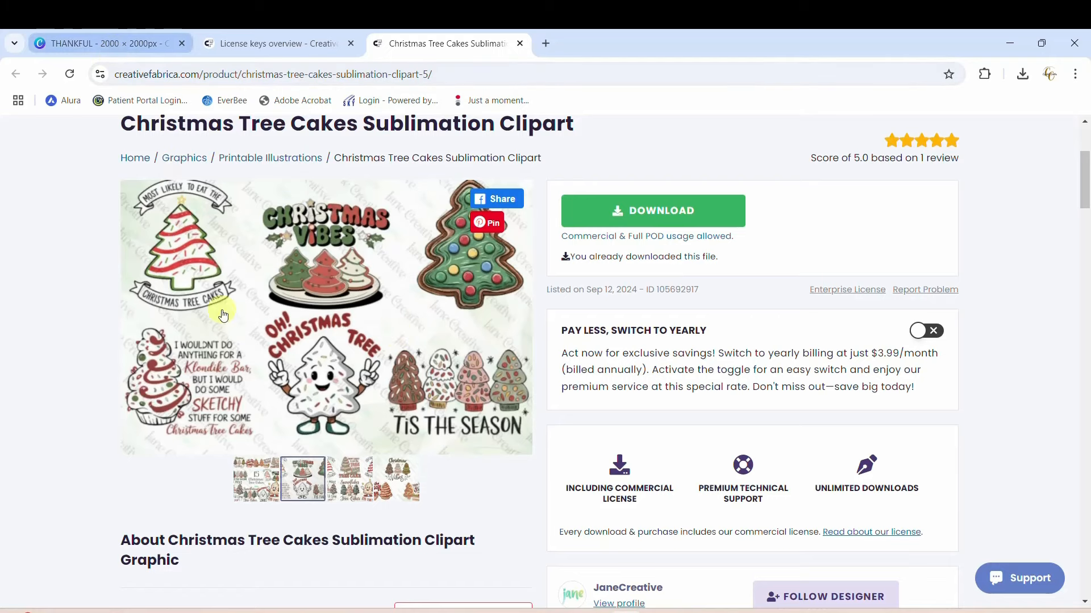
{"action": "scroll", "coordinate": [225, 335], "scroll_direction": "up", "scroll_amount": 4}
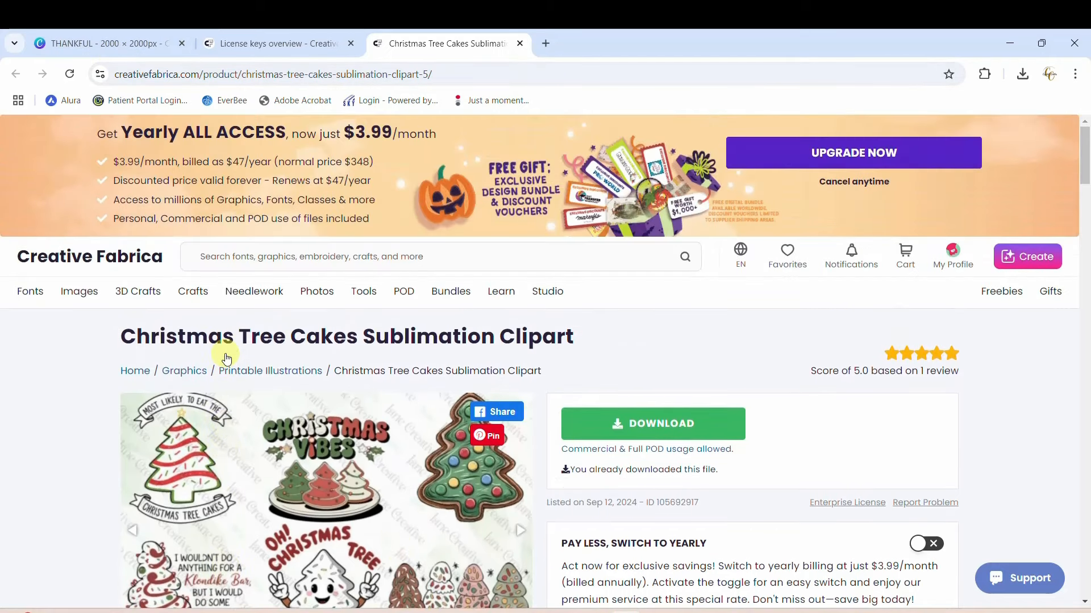
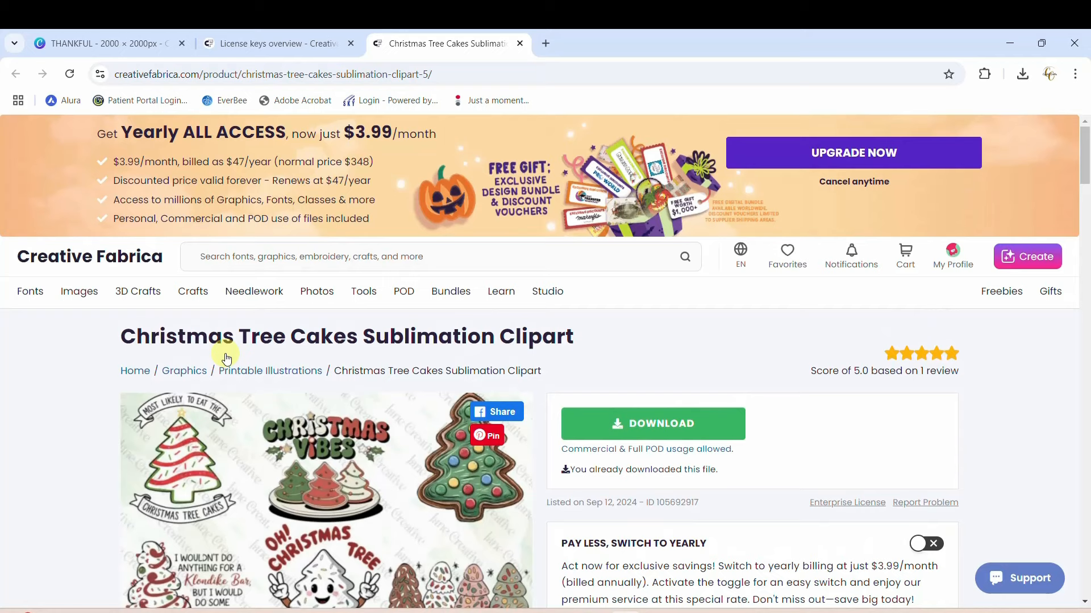
{"action": "scroll", "coordinate": [226, 359], "scroll_direction": "down", "scroll_amount": 4}
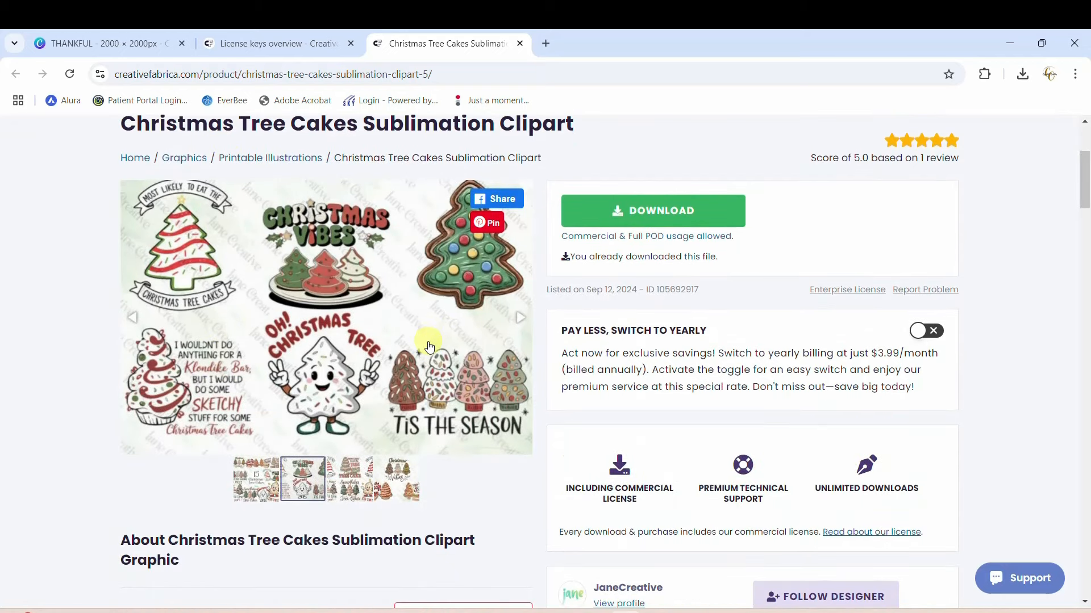
{"action": "left_click", "coordinate": [521, 321]}
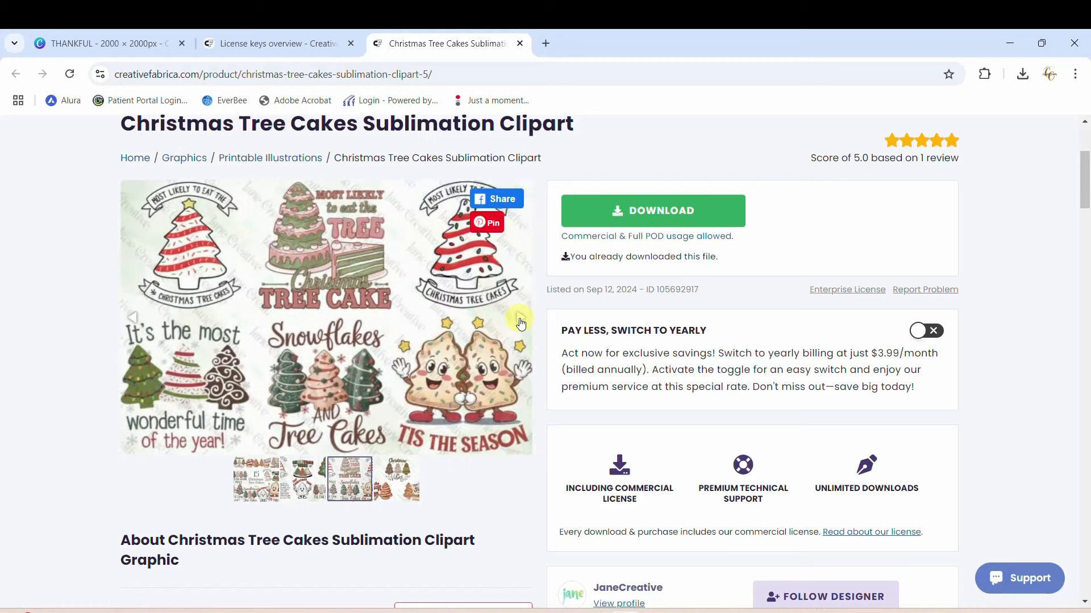
{"action": "left_click", "coordinate": [520, 321]}
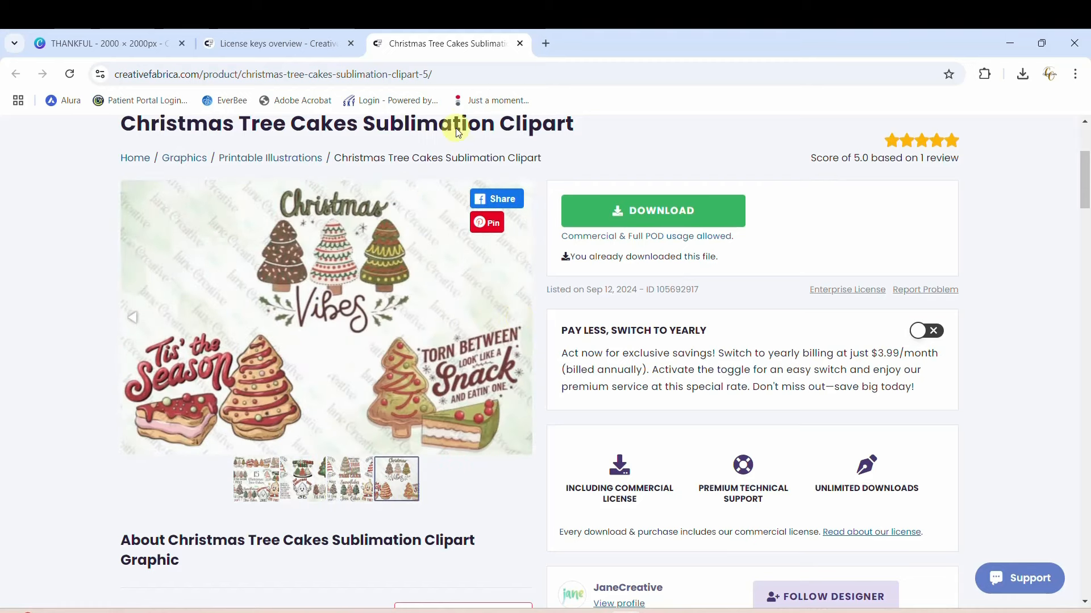
Step: Switch back to the Canva design and add the uploaded "Most likely to eat the Christmas tree cakes" image to blank page 6
{"action": "left_click", "coordinate": [76, 46]}
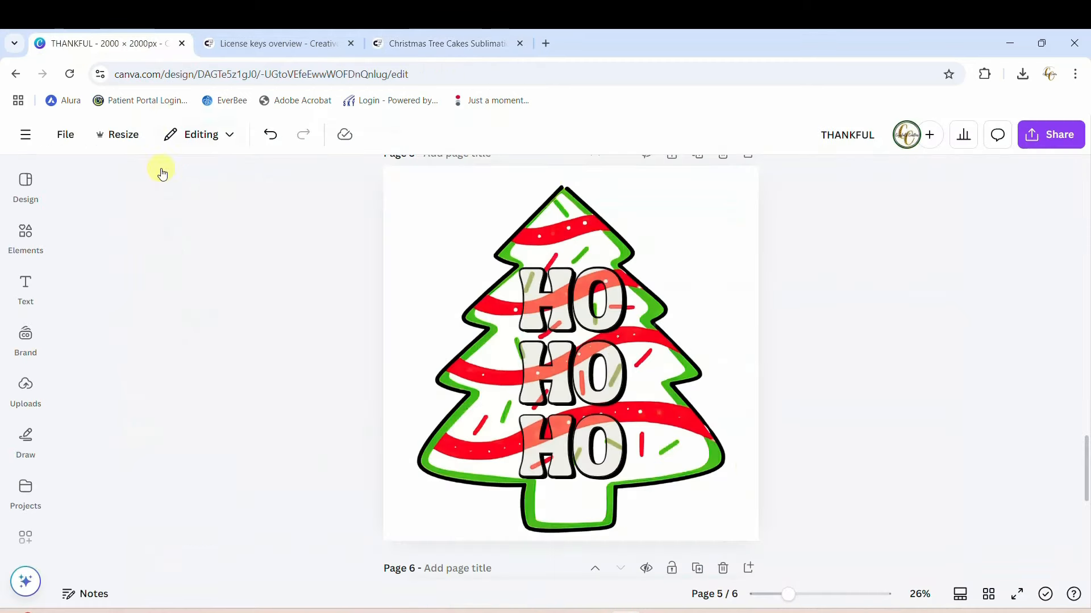
{"action": "left_click", "coordinate": [23, 407]}
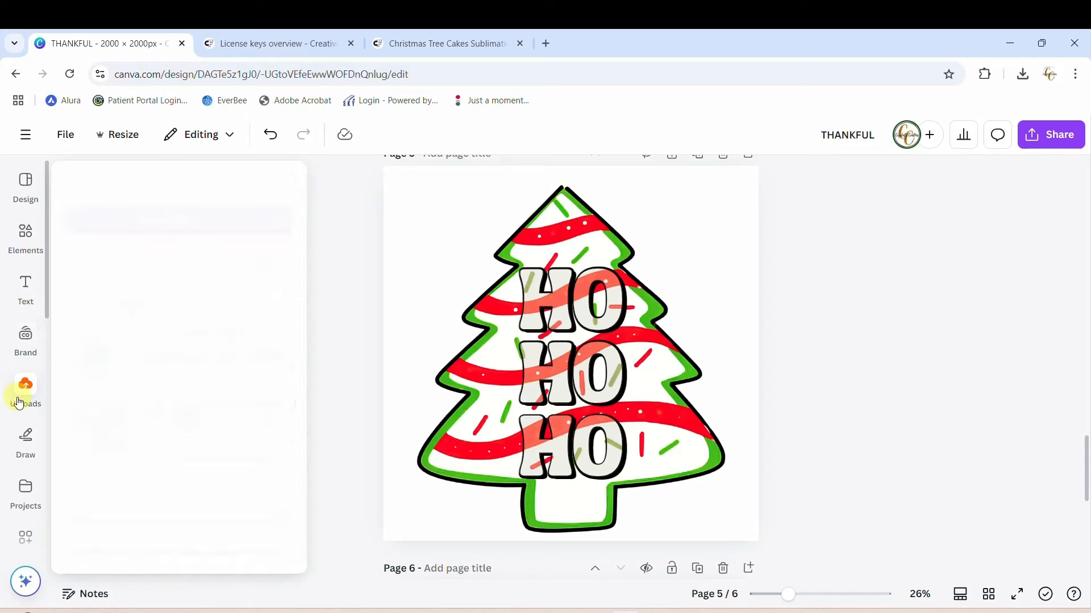
{"action": "scroll", "coordinate": [217, 383], "scroll_direction": "up", "scroll_amount": 10}
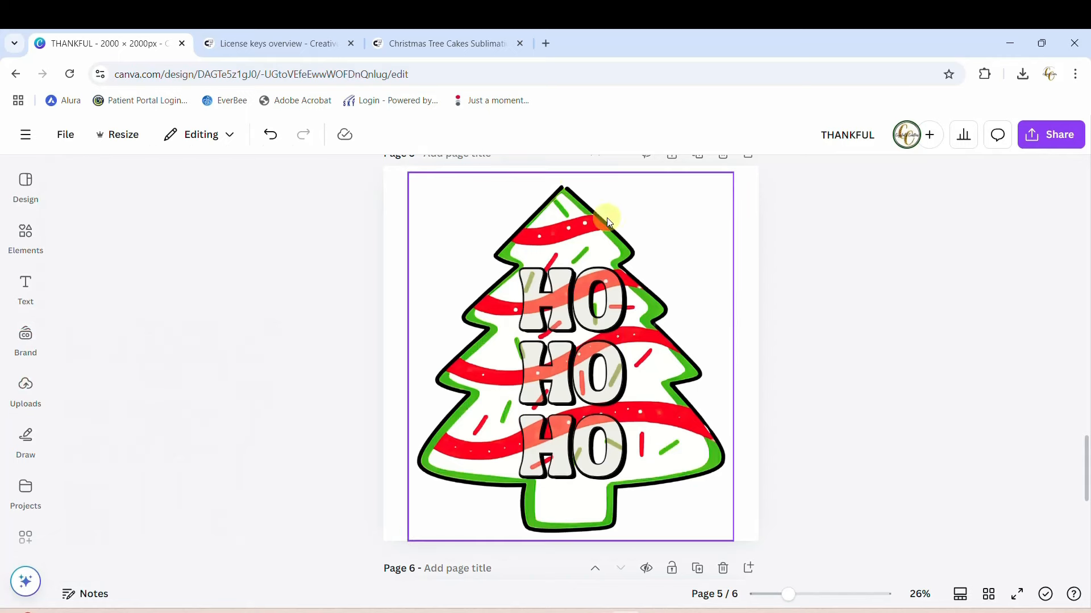
{"action": "mouse_move", "coordinate": [25, 399]}
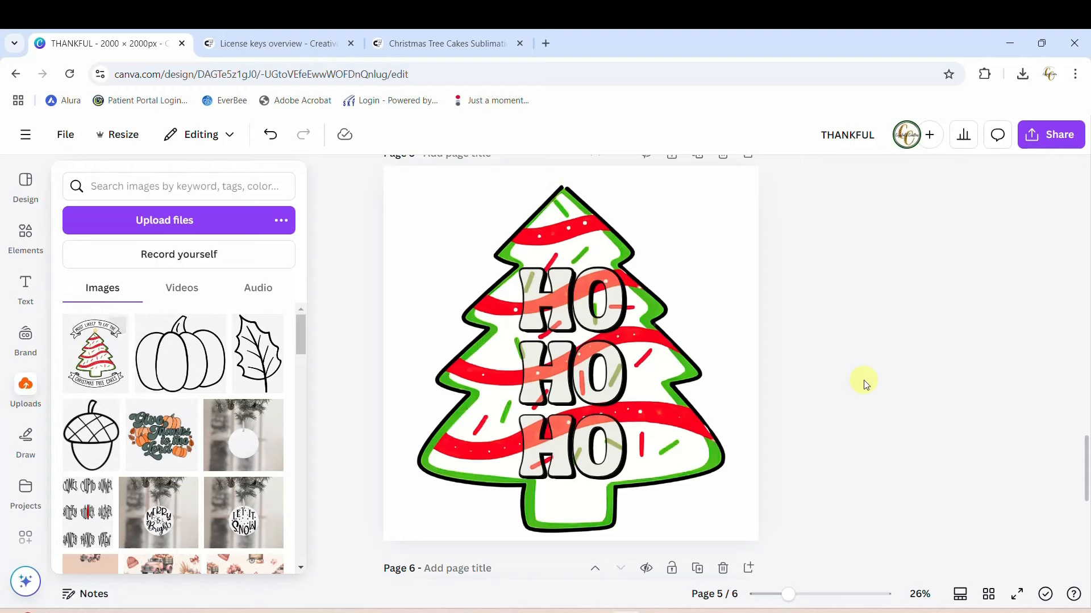
{"action": "scroll", "coordinate": [864, 382], "scroll_direction": "down", "scroll_amount": 6}
{"action": "scroll", "coordinate": [840, 377], "scroll_direction": "down", "scroll_amount": 1}
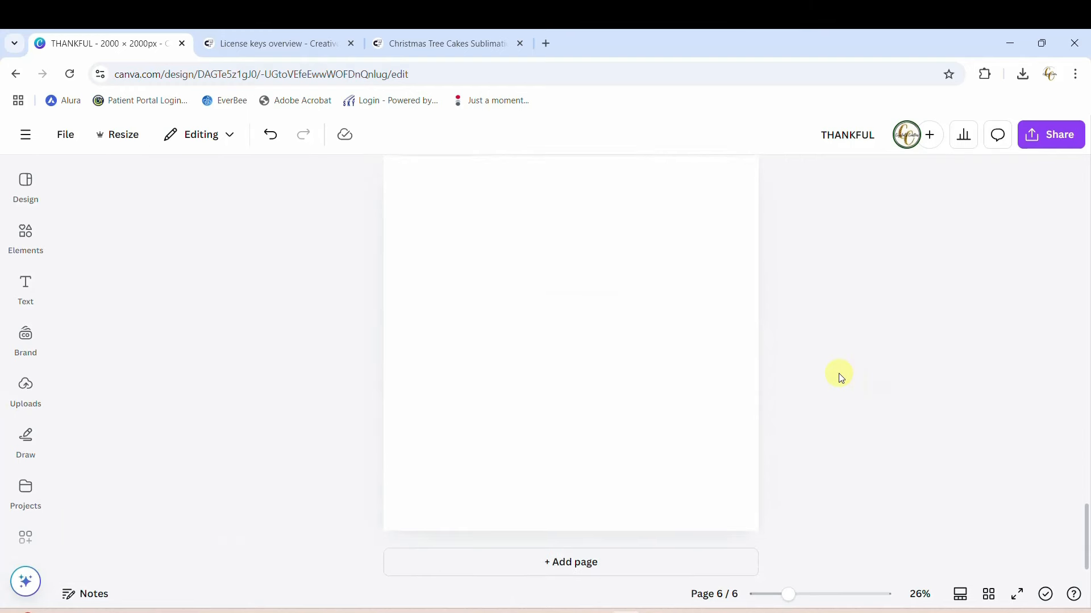
{"action": "scroll", "coordinate": [841, 378], "scroll_direction": "up", "scroll_amount": 1}
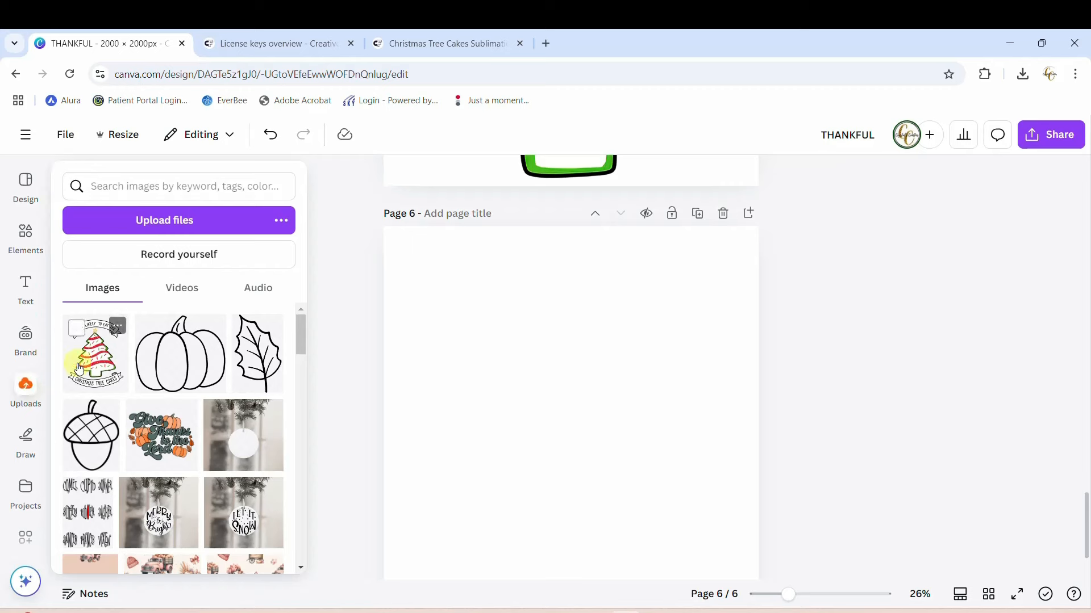
{"action": "left_click", "coordinate": [78, 369]}
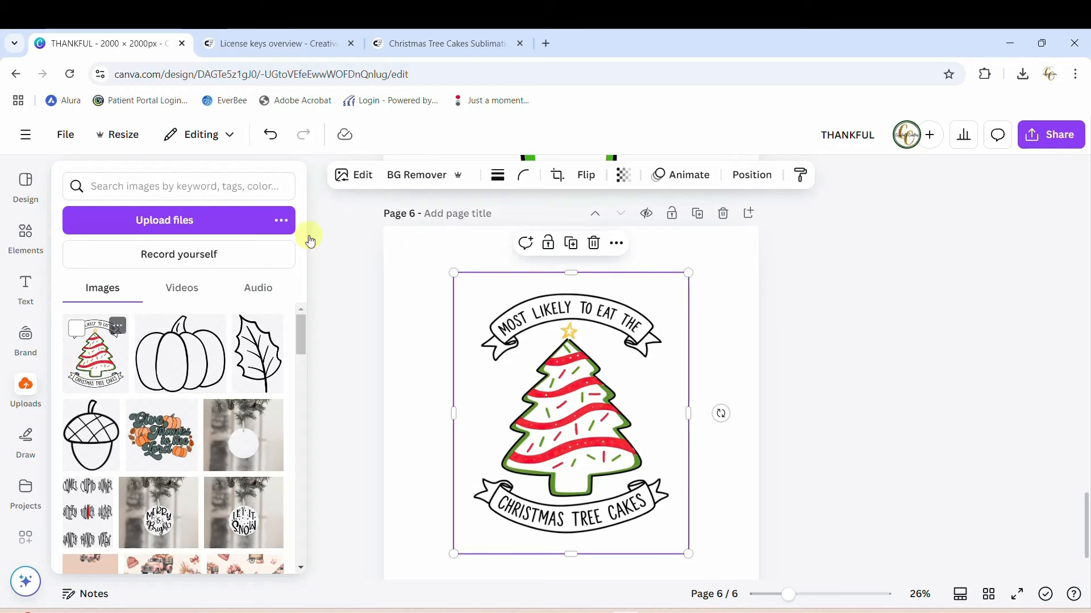
Step: Open the Magic Eraser for the tree cake image and set its brush size to 46
{"action": "scroll", "coordinate": [843, 422], "scroll_direction": "down", "scroll_amount": 1}
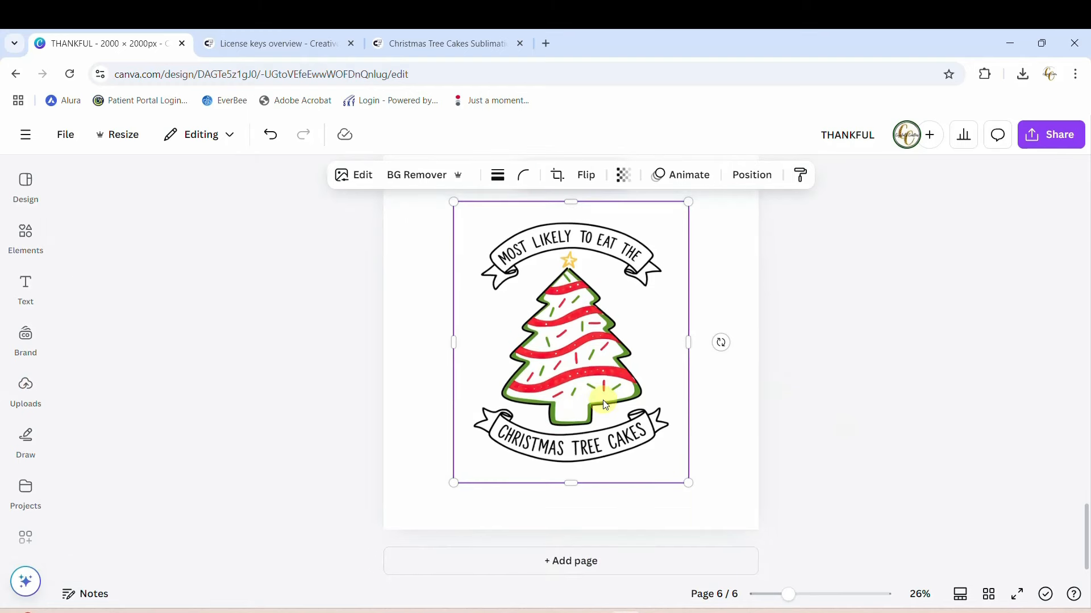
{"action": "left_click", "coordinate": [362, 175]}
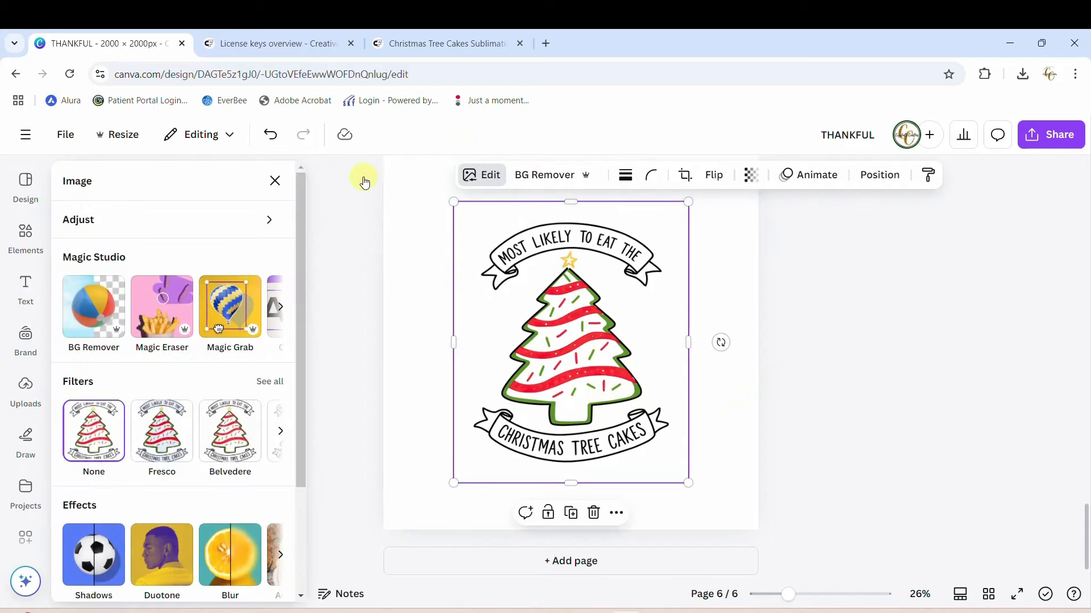
{"action": "left_click", "coordinate": [153, 328]}
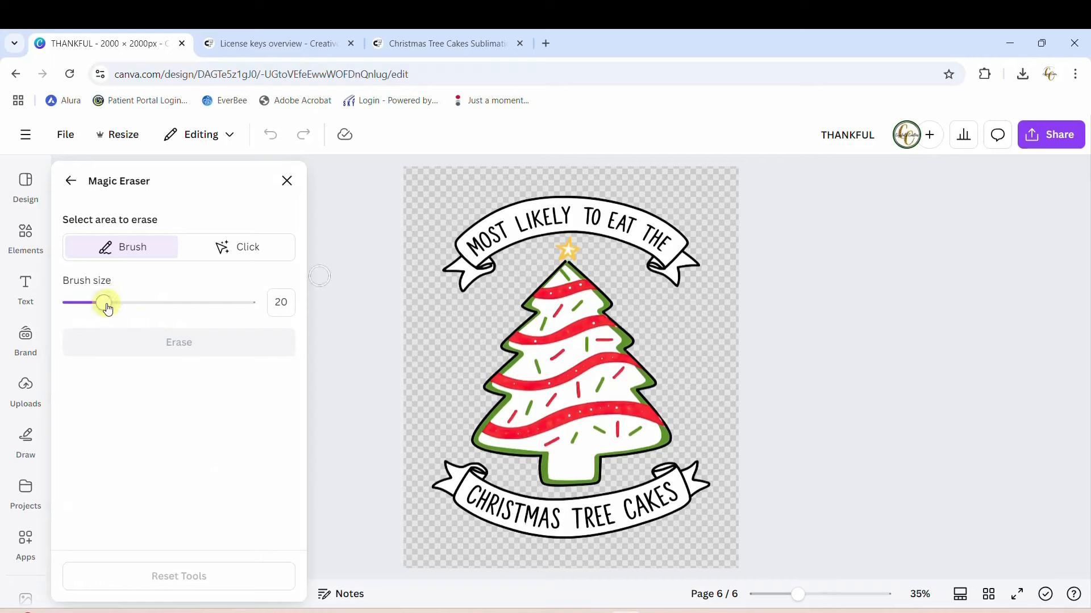
{"action": "left_click_drag", "start_coordinate": [104, 303], "coordinate": [150, 304]}
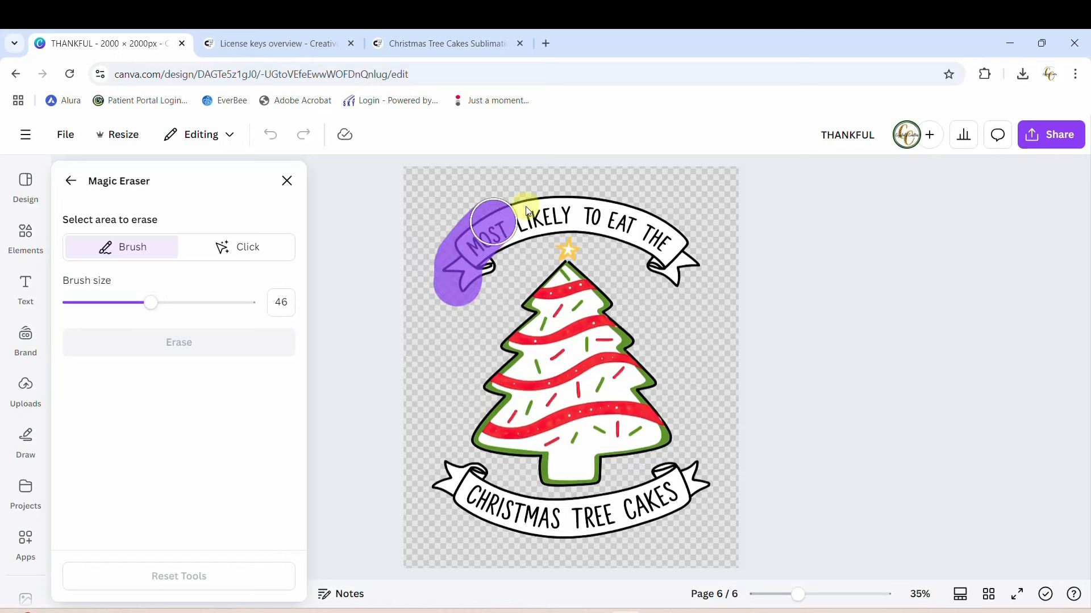
Step: Brush over the "Most likely to eat the" banner above the tree and the "Christmas tree cakes" banner below it for erasing
{"action": "mouse_move", "coordinate": [528, 212]}
{"action": "left_mouse_down"}
{"action": "mouse_move", "coordinate": [616, 204]}
{"action": "mouse_move", "coordinate": [703, 255]}
{"action": "left_mouse_up"}
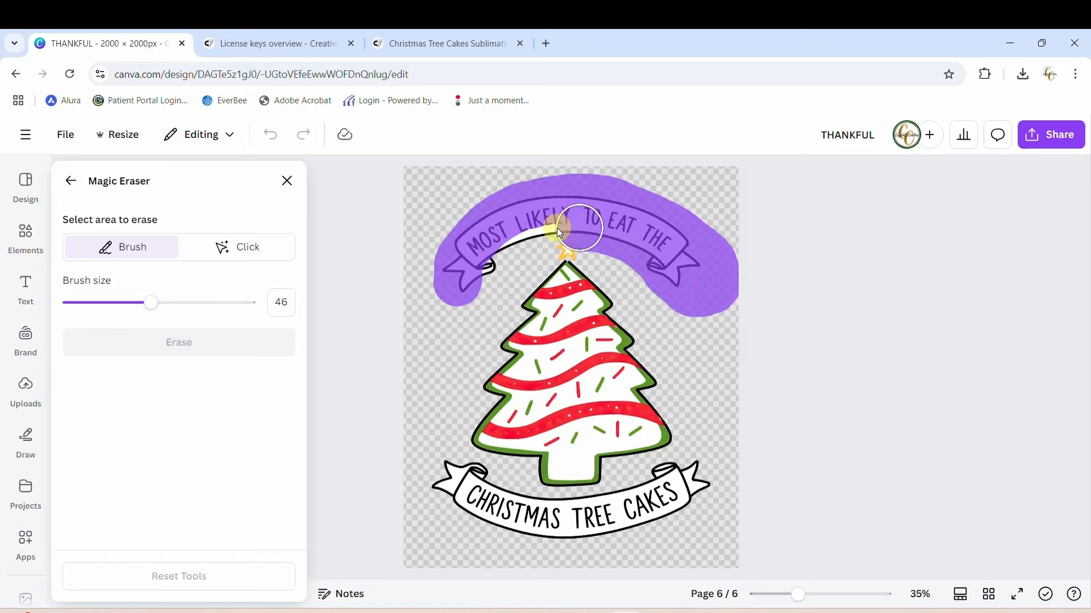
{"action": "left_click_drag", "start_coordinate": [516, 241], "coordinate": [457, 290]}
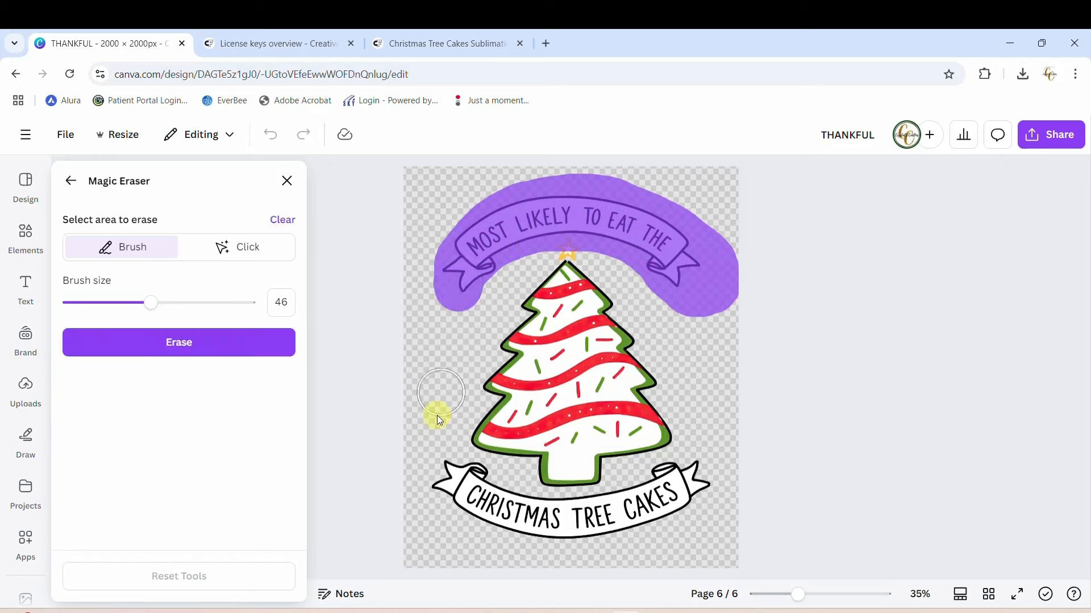
{"action": "mouse_move", "coordinate": [463, 483]}
{"action": "left_mouse_down"}
{"action": "mouse_move", "coordinate": [532, 534]}
{"action": "mouse_move", "coordinate": [685, 524]}
{"action": "left_mouse_up"}
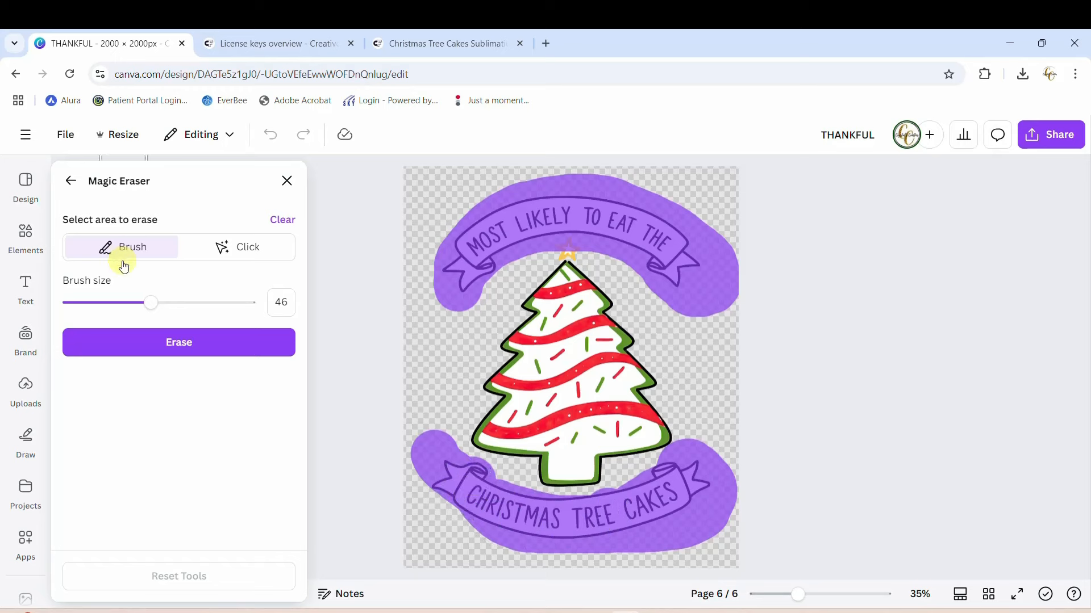
Step: Reduce the eraser brush size to 11, mark the star on the treetop, erase all marked areas and leave the Magic Eraser
{"action": "left_click_drag", "start_coordinate": [150, 303], "coordinate": [102, 319]}
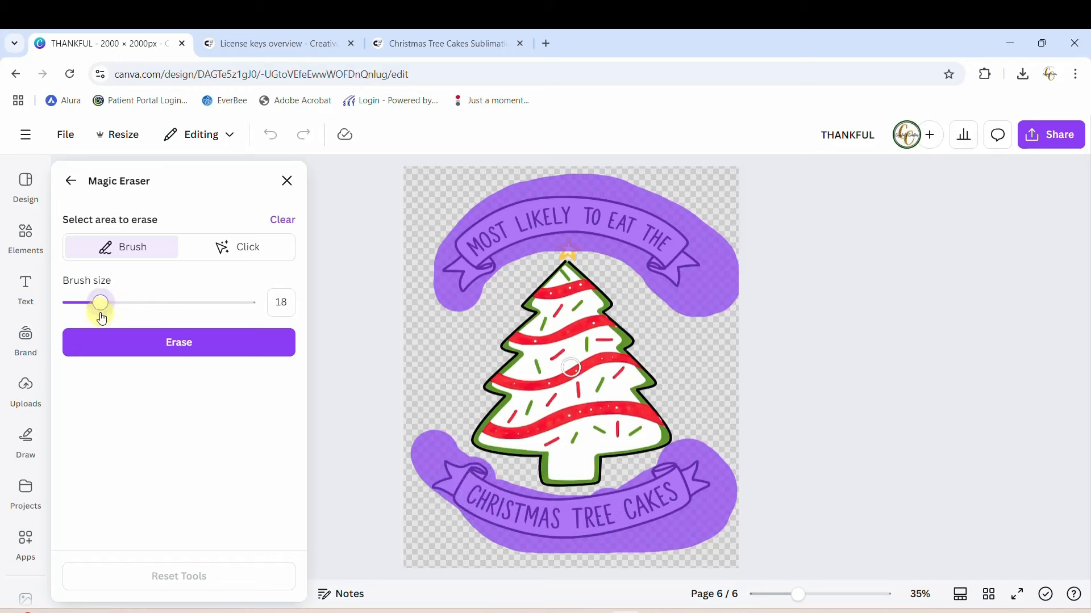
{"action": "left_click_drag", "start_coordinate": [797, 595], "coordinate": [818, 594]}
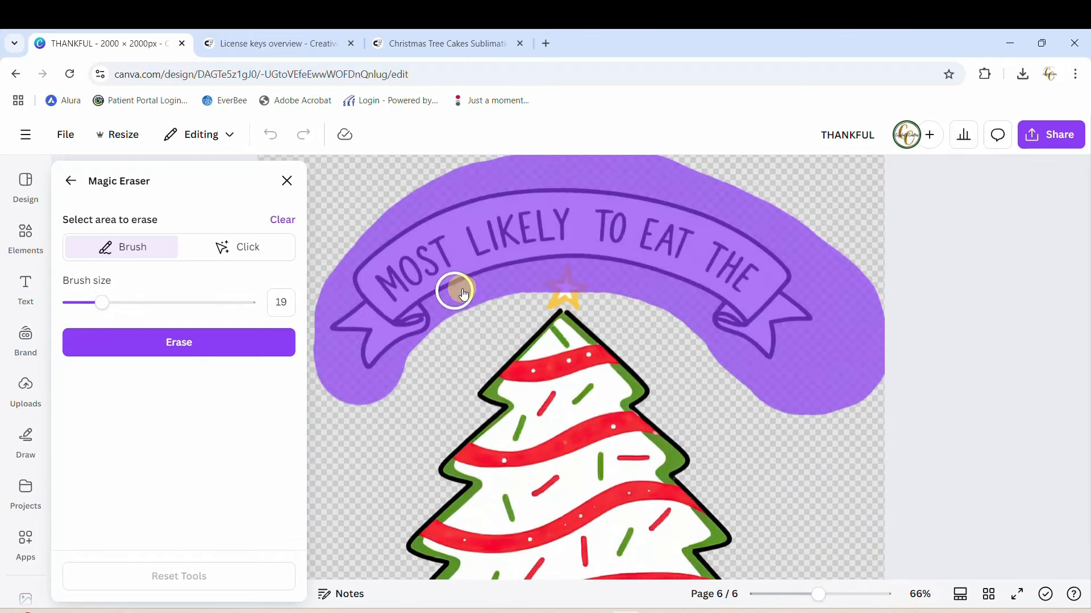
{"action": "left_click_drag", "start_coordinate": [103, 303], "coordinate": [88, 304]}
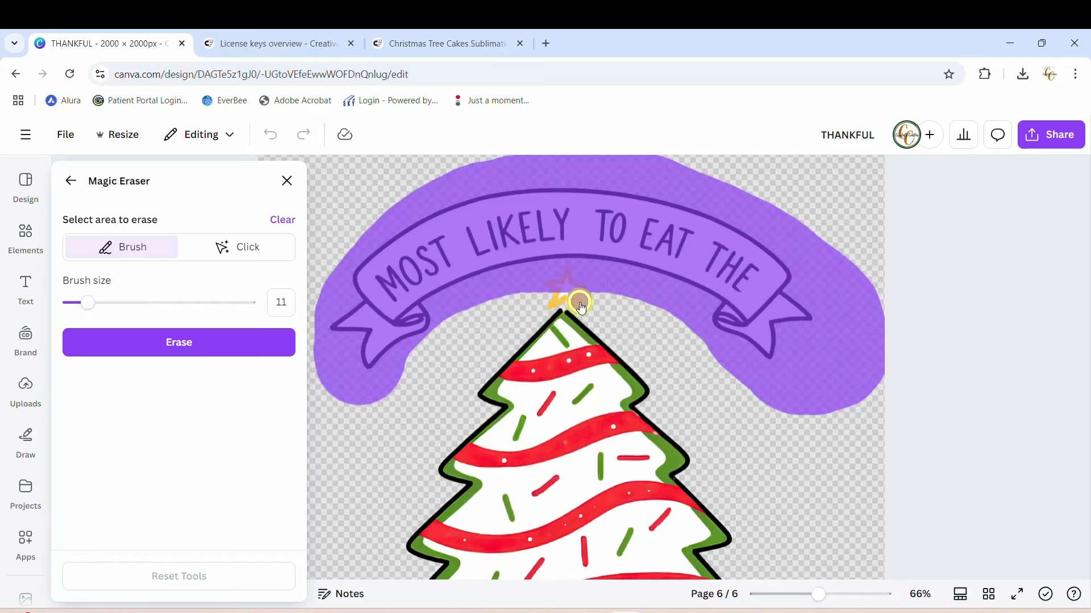
{"action": "left_click_drag", "start_coordinate": [577, 307], "coordinate": [561, 300]}
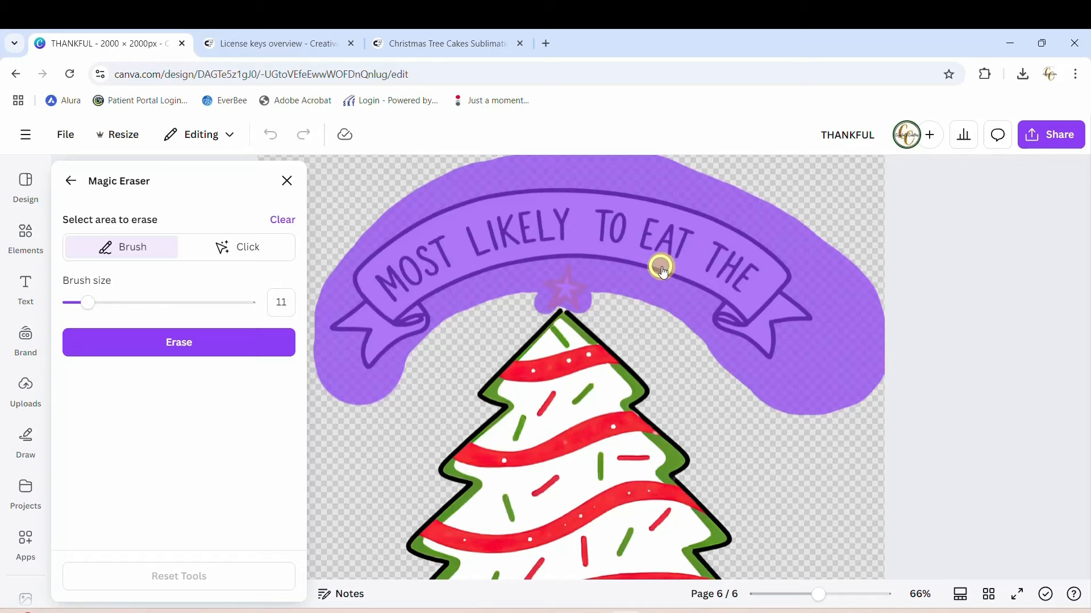
{"action": "left_click", "coordinate": [146, 341]}
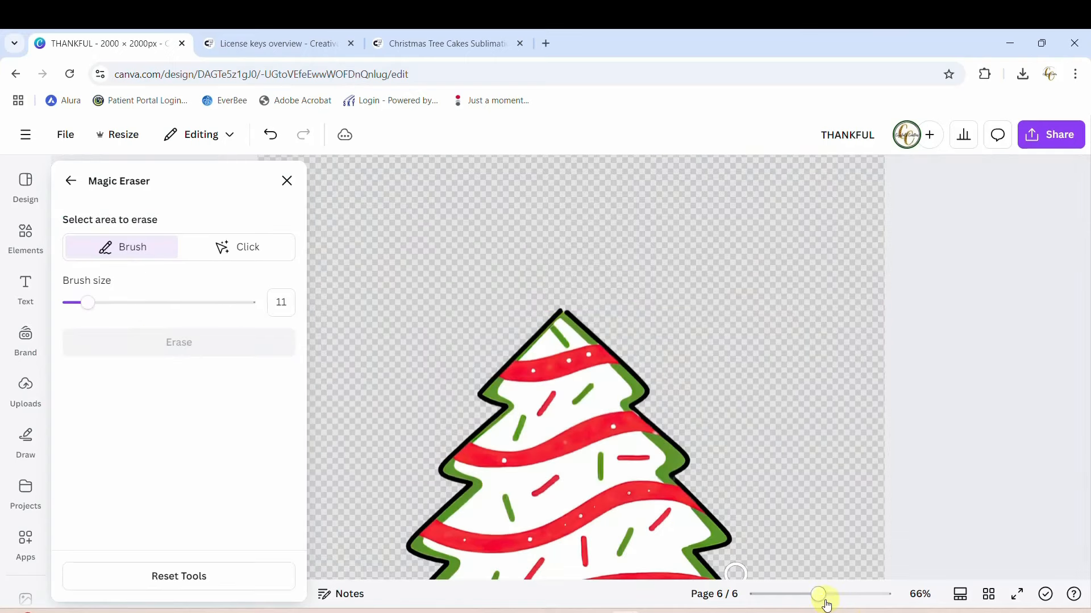
{"action": "left_click_drag", "start_coordinate": [825, 603], "coordinate": [799, 596]}
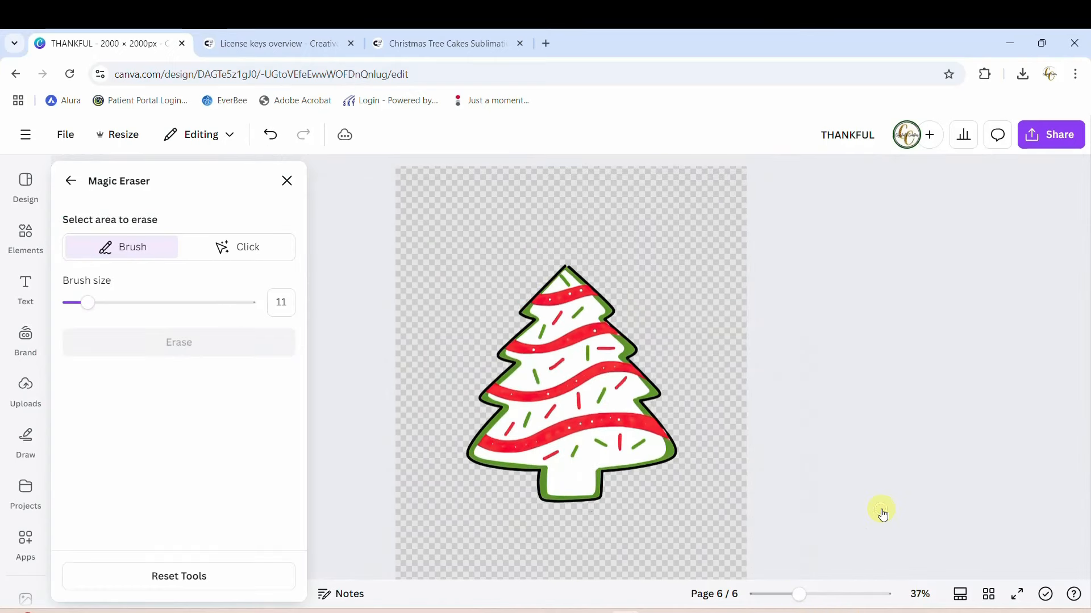
{"action": "left_click", "coordinate": [70, 181]}
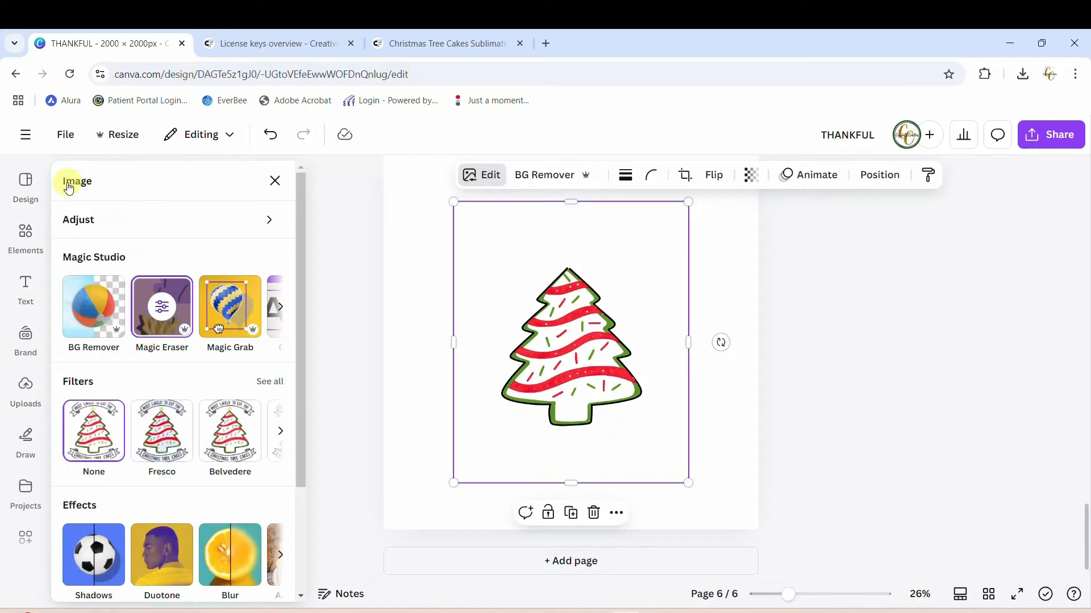
Step: Crop the empty margins on all four sides of the tree image close to the tree's outline
{"action": "left_click_drag", "start_coordinate": [569, 483], "coordinate": [566, 430]}
{"action": "left_click_drag", "start_coordinate": [571, 202], "coordinate": [568, 261]}
{"action": "left_click_drag", "start_coordinate": [454, 346], "coordinate": [497, 348]}
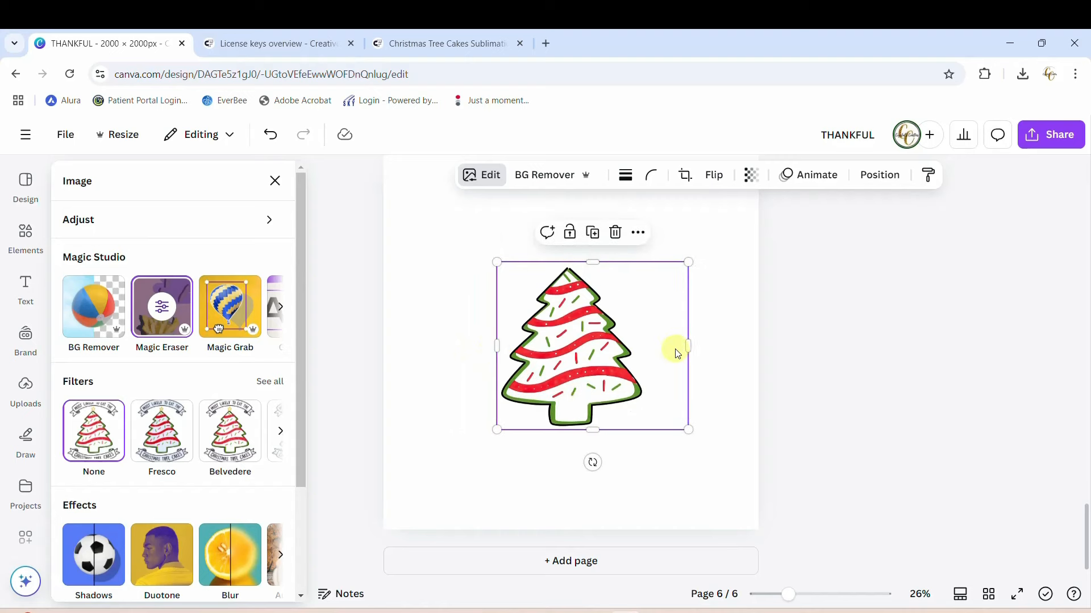
{"action": "left_click_drag", "start_coordinate": [684, 344], "coordinate": [647, 347]}
{"action": "left_click", "coordinate": [703, 479]}
Step: Enlarge the cropped tree to fill most of page 6 and position it in the middle of the page
{"action": "scroll", "coordinate": [944, 449], "scroll_direction": "up", "scroll_amount": 1}
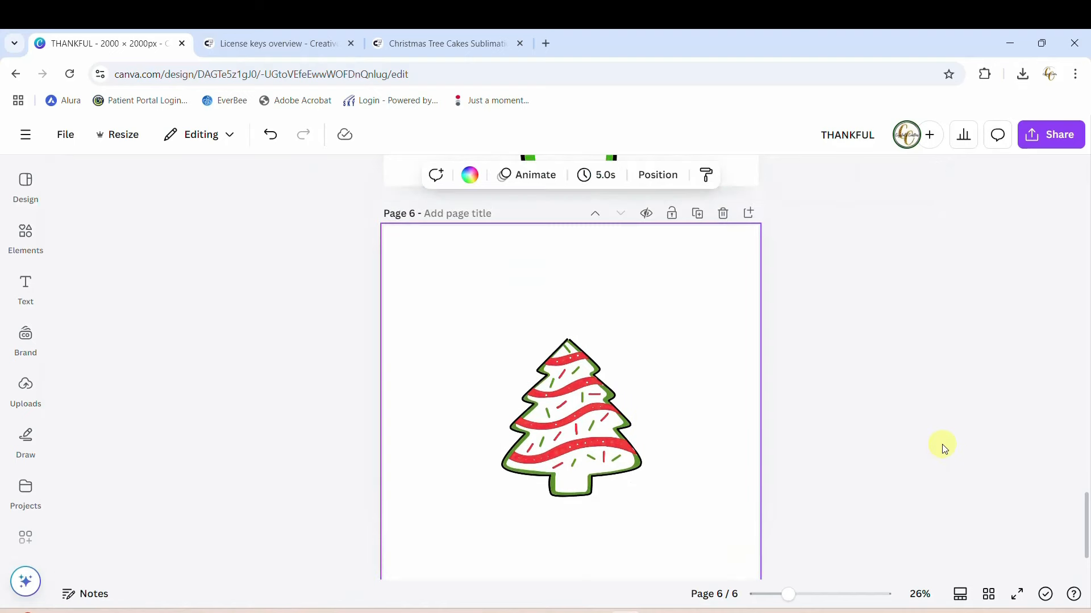
{"action": "left_click_drag", "start_coordinate": [571, 435], "coordinate": [496, 336]}
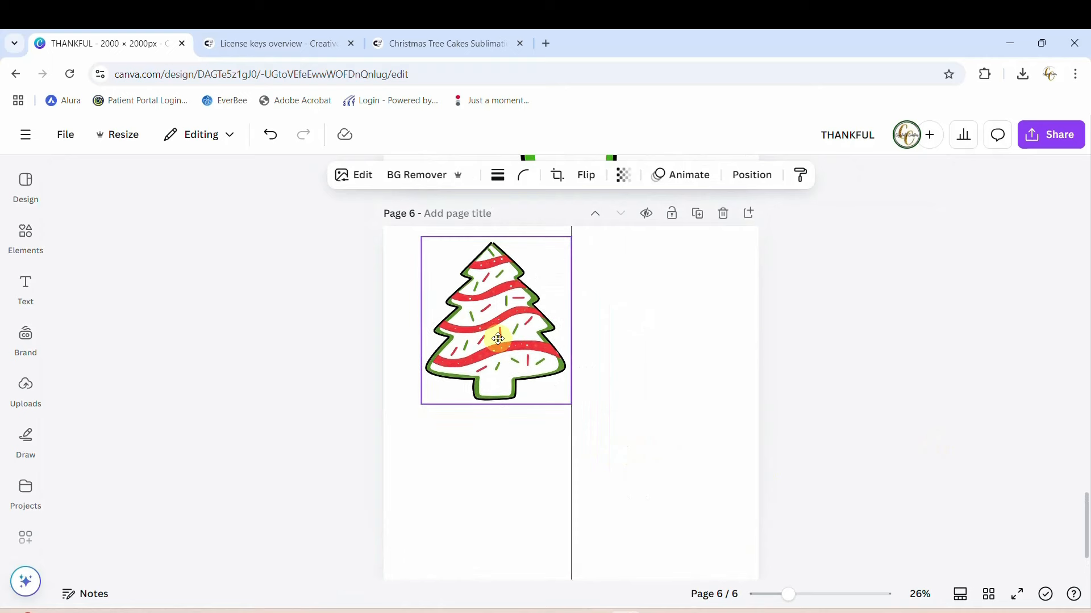
{"action": "left_click_drag", "start_coordinate": [571, 404], "coordinate": [690, 563]}
{"action": "scroll", "coordinate": [906, 441], "scroll_direction": "down", "scroll_amount": 1}
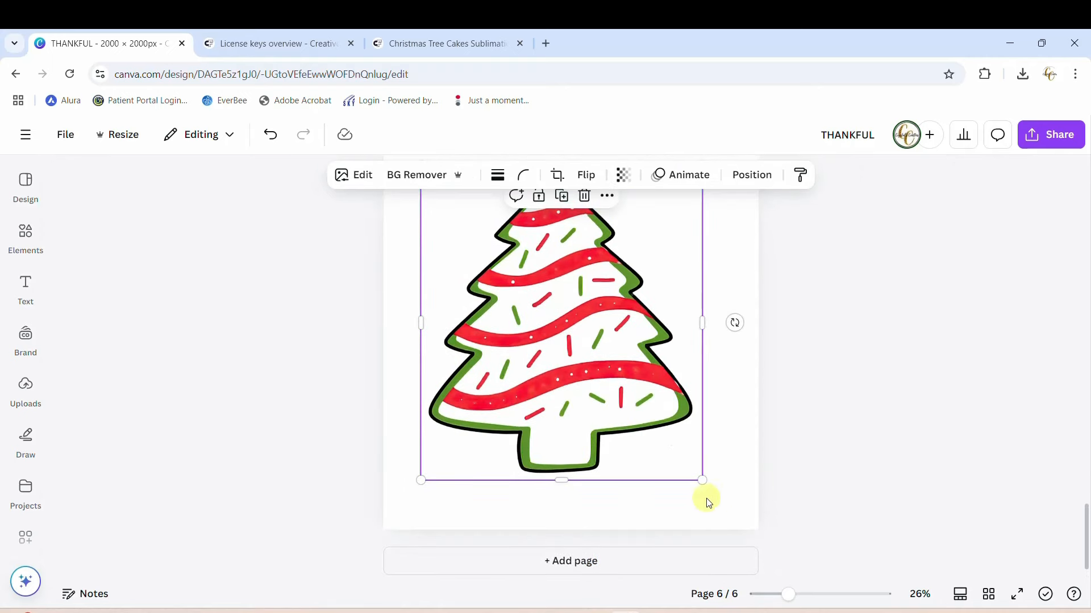
{"action": "left_click_drag", "start_coordinate": [702, 481], "coordinate": [721, 521]}
{"action": "left_click", "coordinate": [899, 478]}
{"action": "scroll", "coordinate": [884, 470], "scroll_direction": "up", "scroll_amount": 2}
{"action": "left_click", "coordinate": [626, 457]}
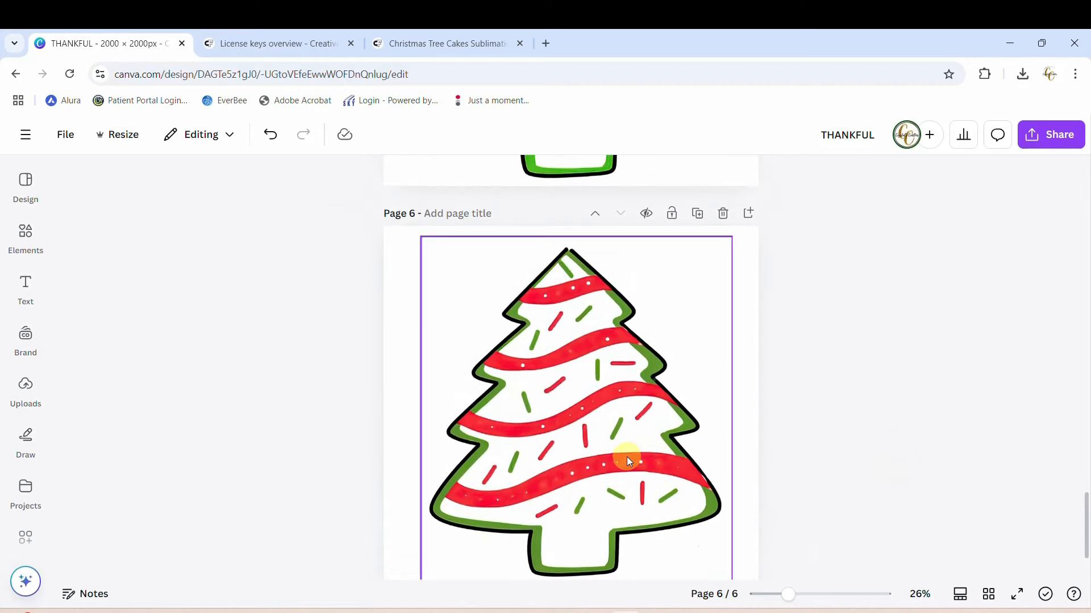
{"action": "left_click_drag", "start_coordinate": [626, 456], "coordinate": [621, 458]}
{"action": "left_click", "coordinate": [867, 460]}
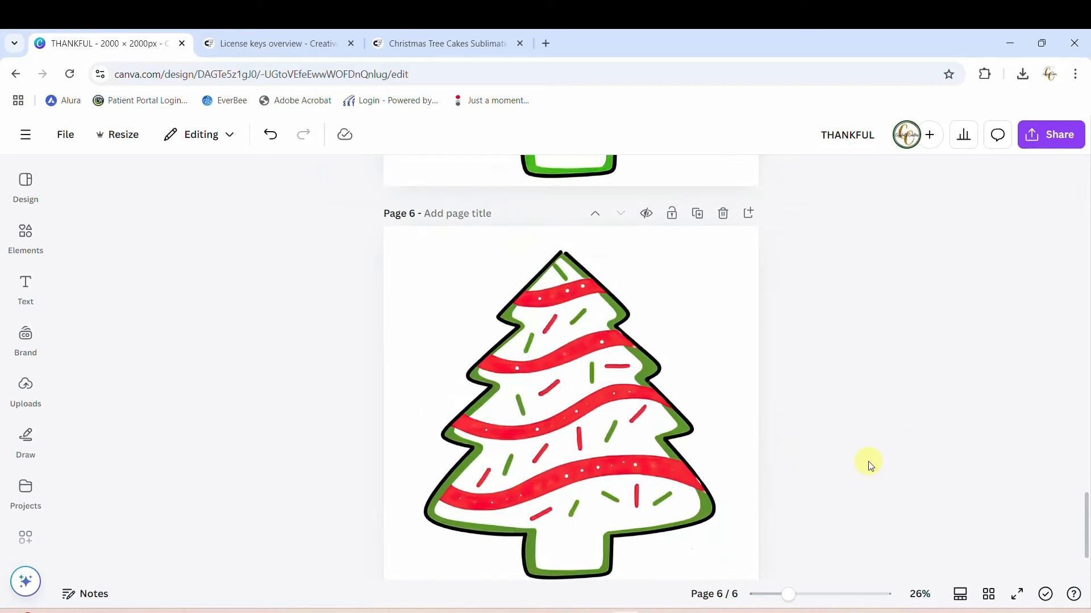
Step: Check the HO HO HO design on page 5, then add a text box on page 6 reading "HO HO HO" on three lines
{"action": "scroll", "coordinate": [867, 460], "scroll_direction": "up", "scroll_amount": 5}
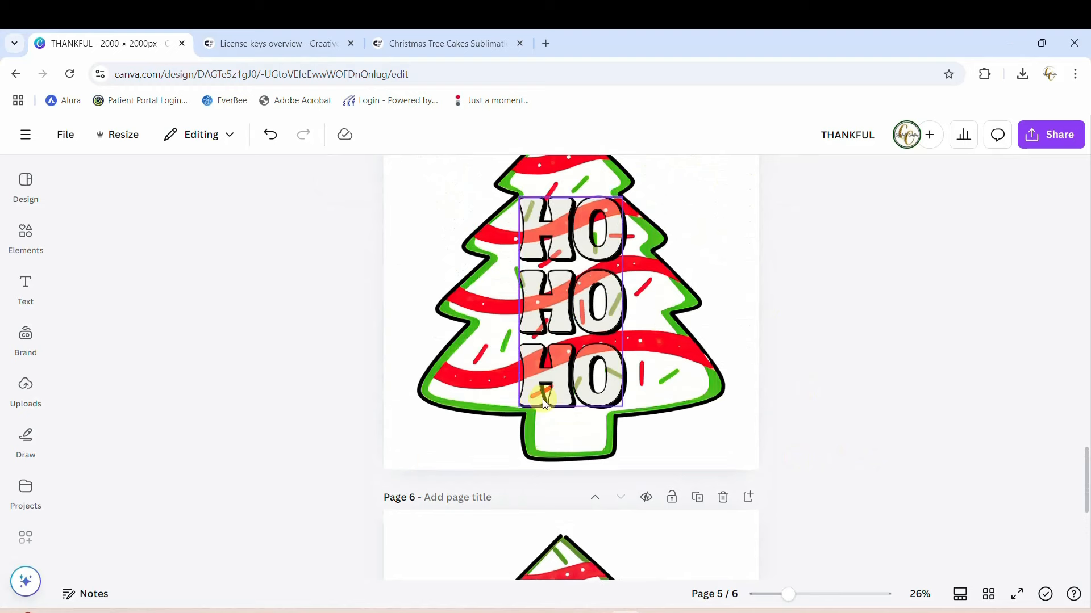
{"action": "scroll", "coordinate": [900, 364], "scroll_direction": "down", "scroll_amount": 5}
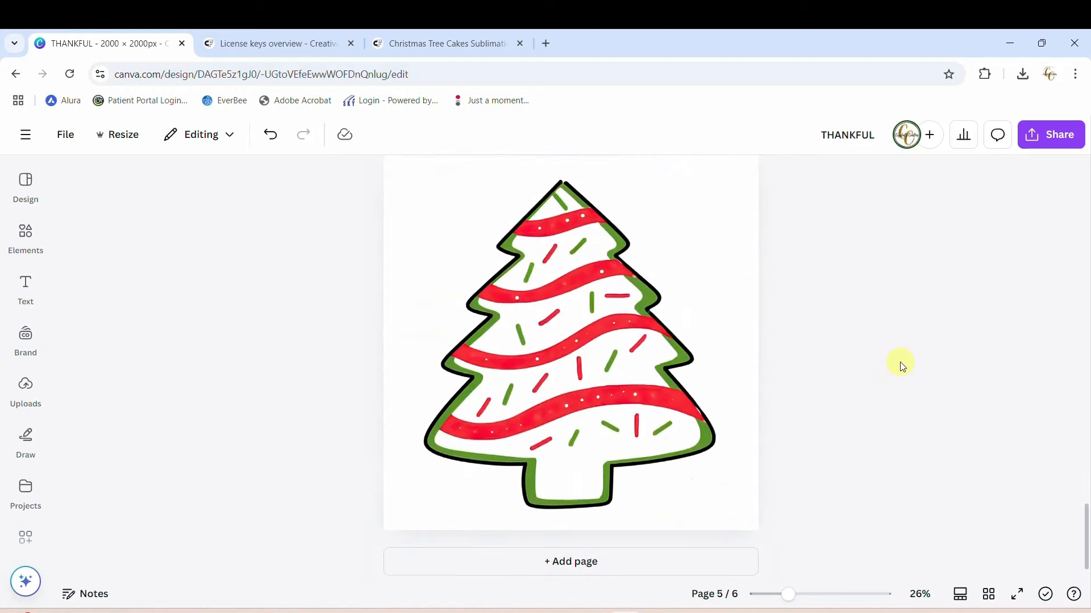
{"action": "left_click", "coordinate": [571, 378]}
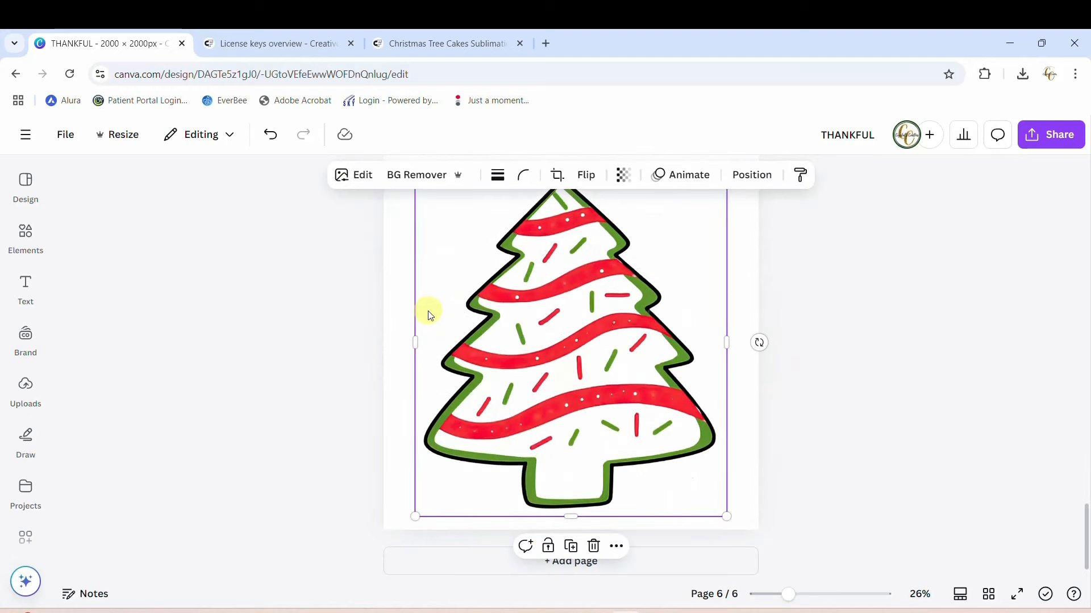
{"action": "left_click", "coordinate": [401, 299]}
{"action": "key", "text": "t"}
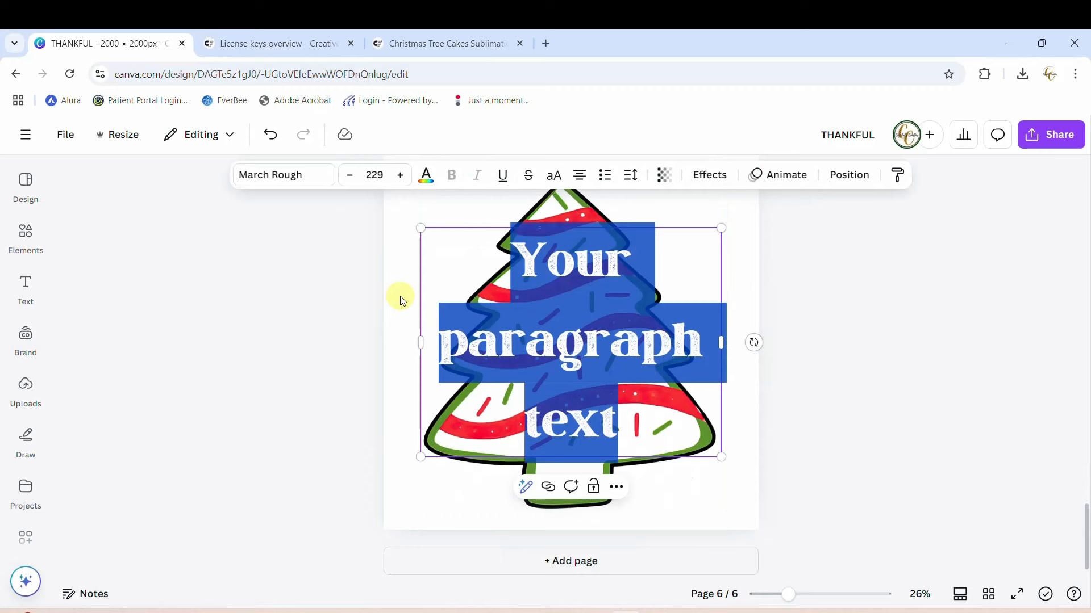
{"action": "type", "text": "HO"}
{"action": "key", "text": "Return"}
{"action": "type", "text": "HO "}
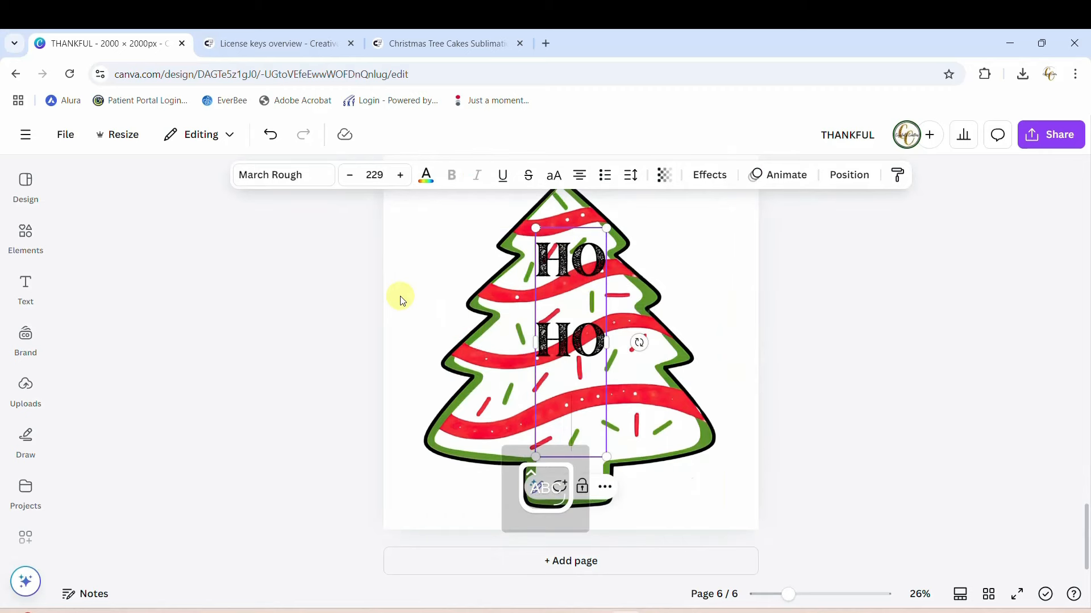
{"action": "type", "text": "HO"}
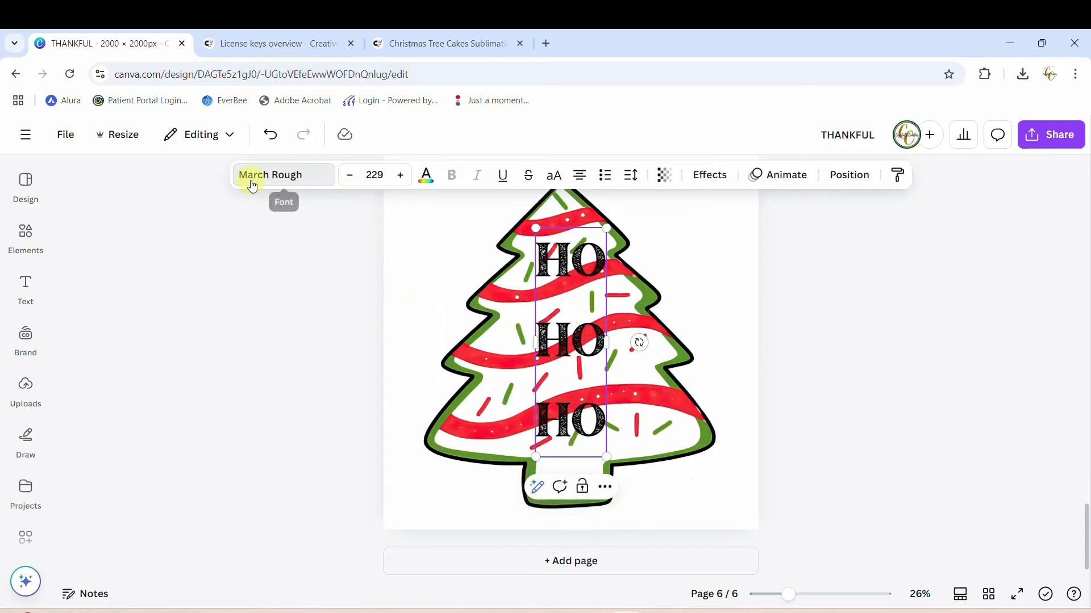
Step: Set the font of all three HO lines to TAN Songbird
{"action": "left_click", "coordinate": [250, 177]}
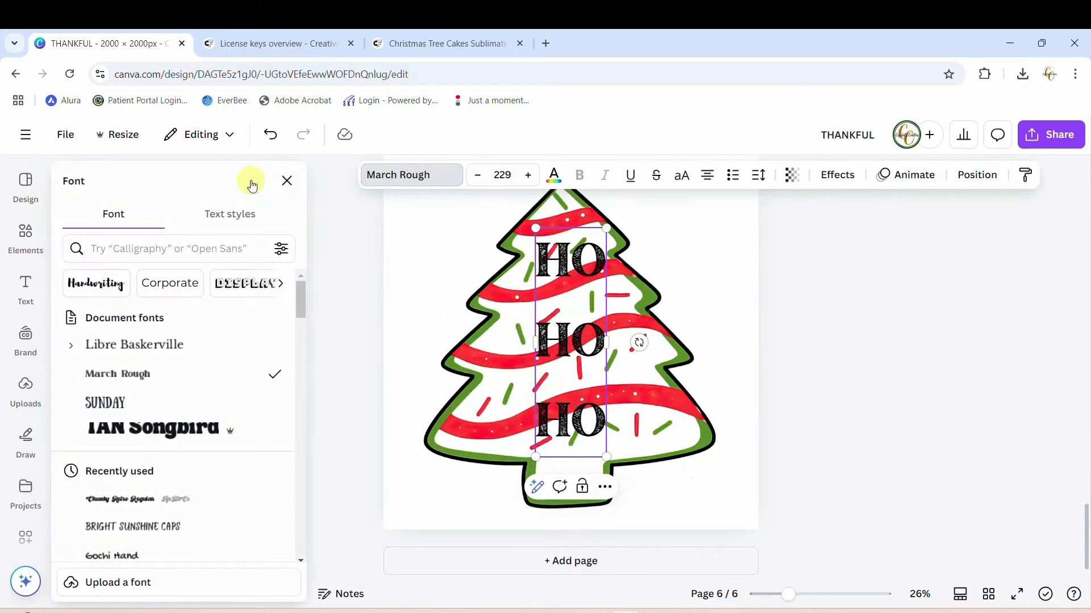
{"action": "left_click", "coordinate": [169, 437]}
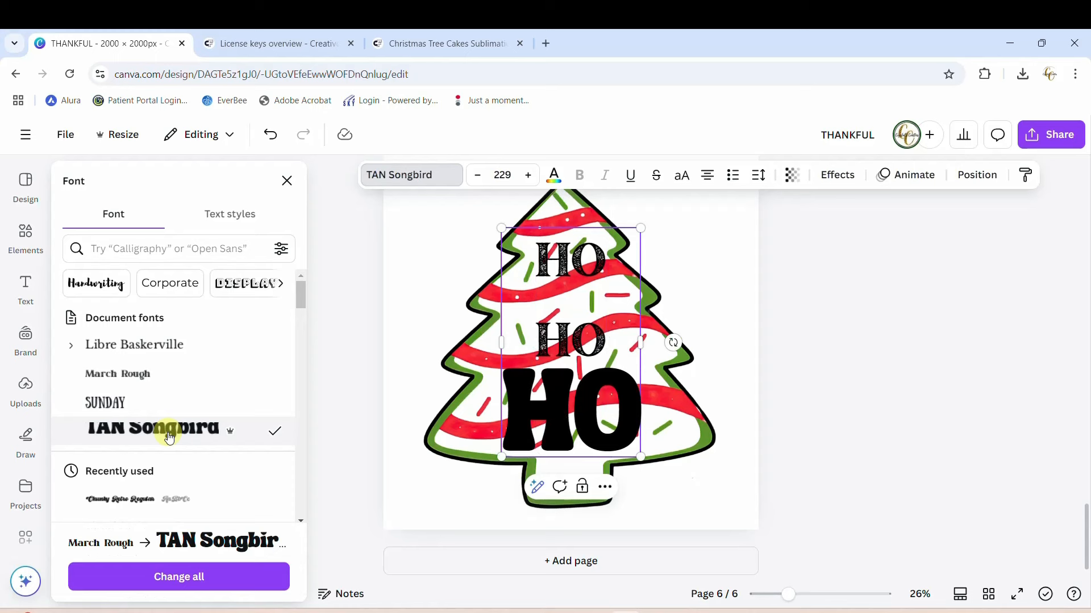
{"action": "key", "text": "ctrl+z"}
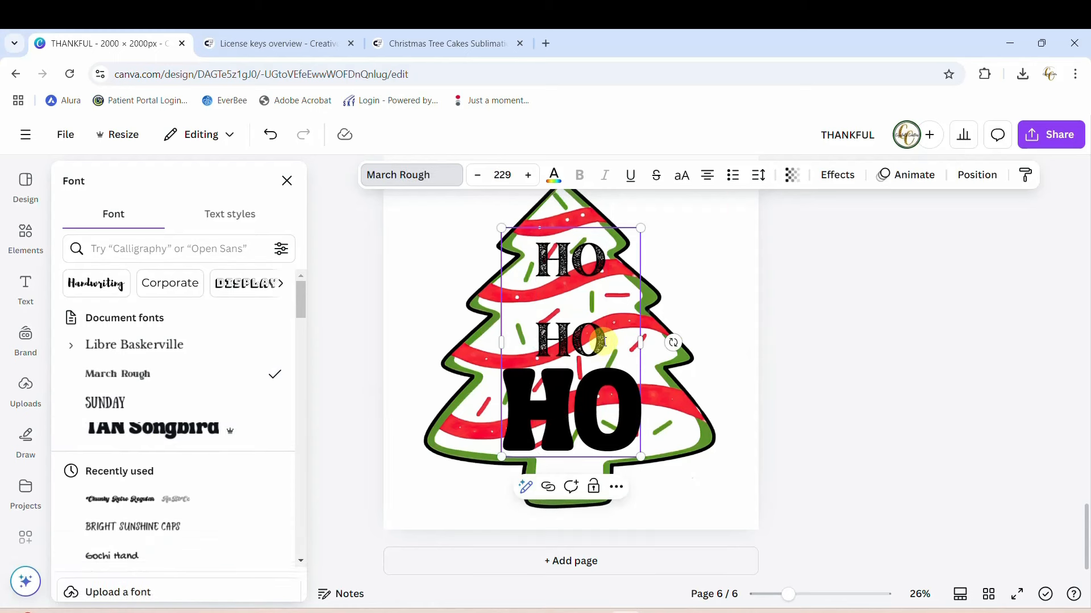
{"action": "double_click", "coordinate": [535, 257]}
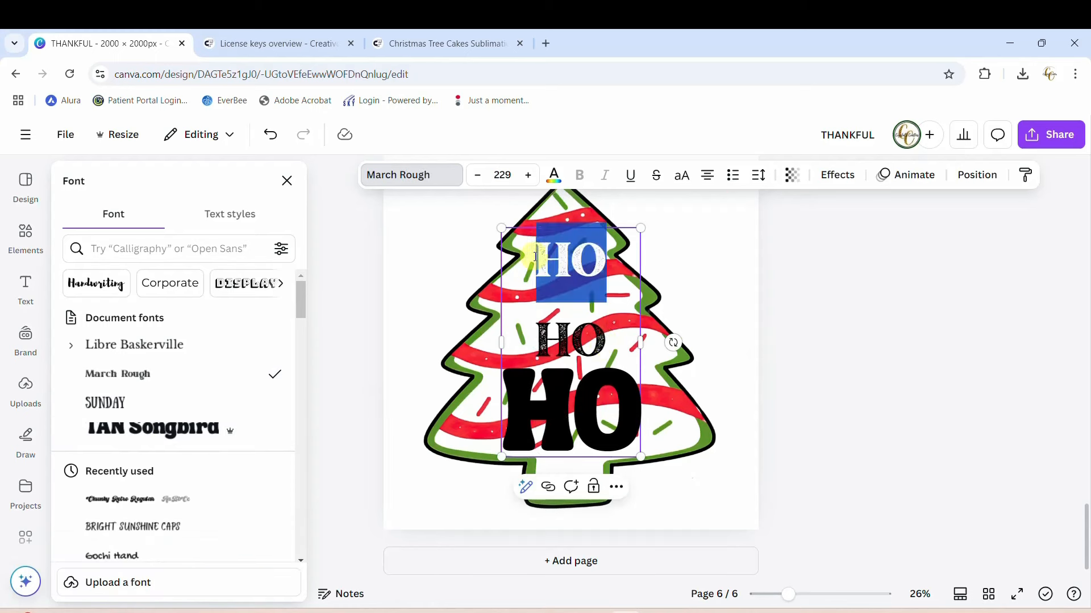
{"action": "left_click_drag", "start_coordinate": [536, 244], "coordinate": [613, 333]}
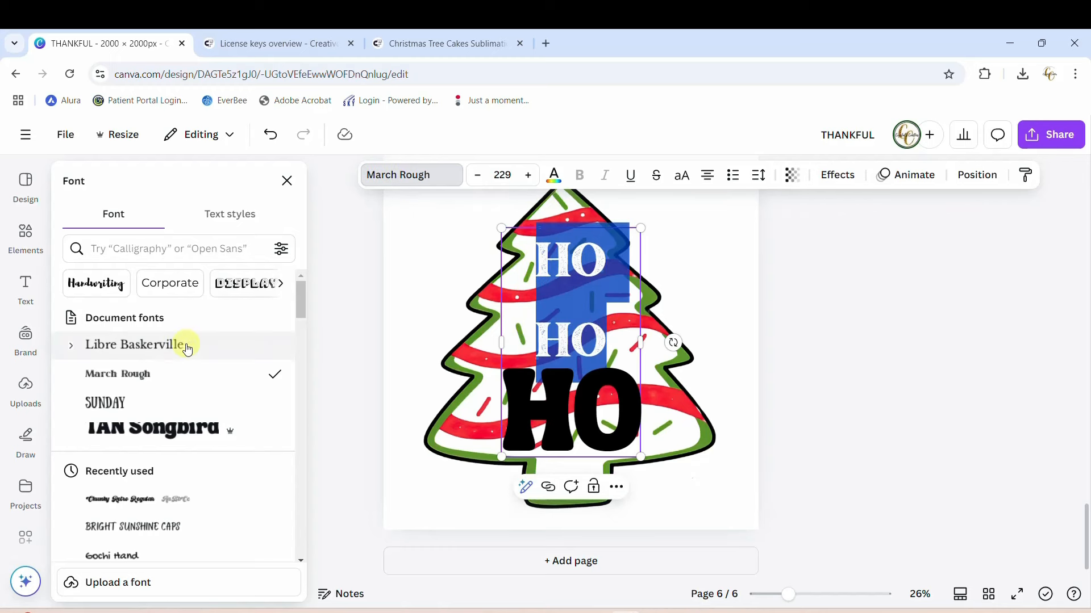
{"action": "left_click", "coordinate": [130, 430]}
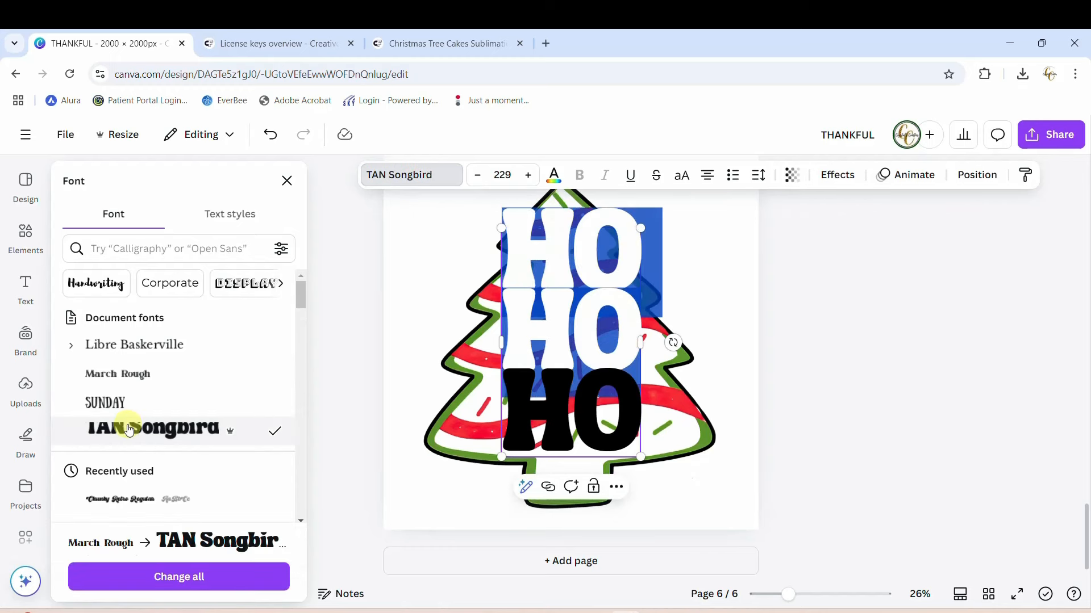
{"action": "left_click", "coordinate": [912, 409]}
{"action": "left_click", "coordinate": [911, 410]}
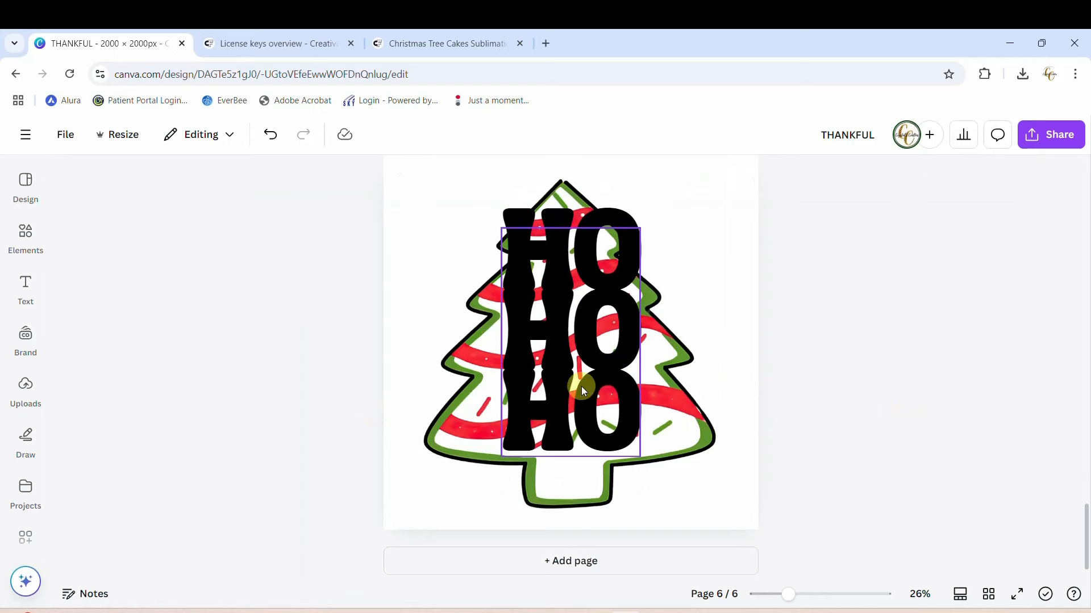
Step: Scale the HO HO HO text down to size 161 and increase its line spacing to about 1.9
{"action": "left_click", "coordinate": [623, 408]}
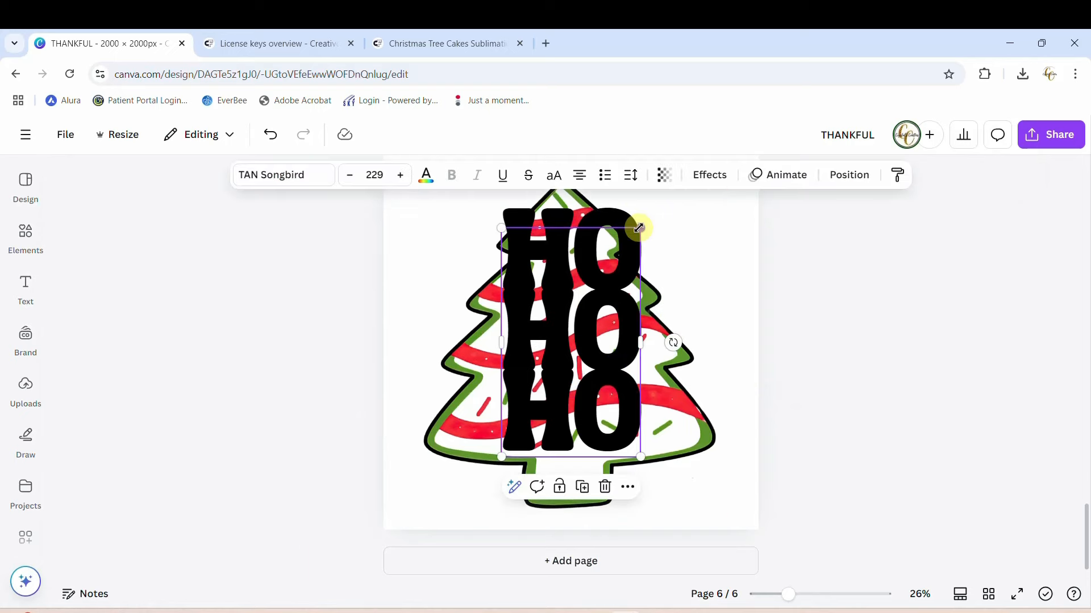
{"action": "left_click_drag", "start_coordinate": [639, 228], "coordinate": [598, 273]}
{"action": "left_click", "coordinate": [710, 174]}
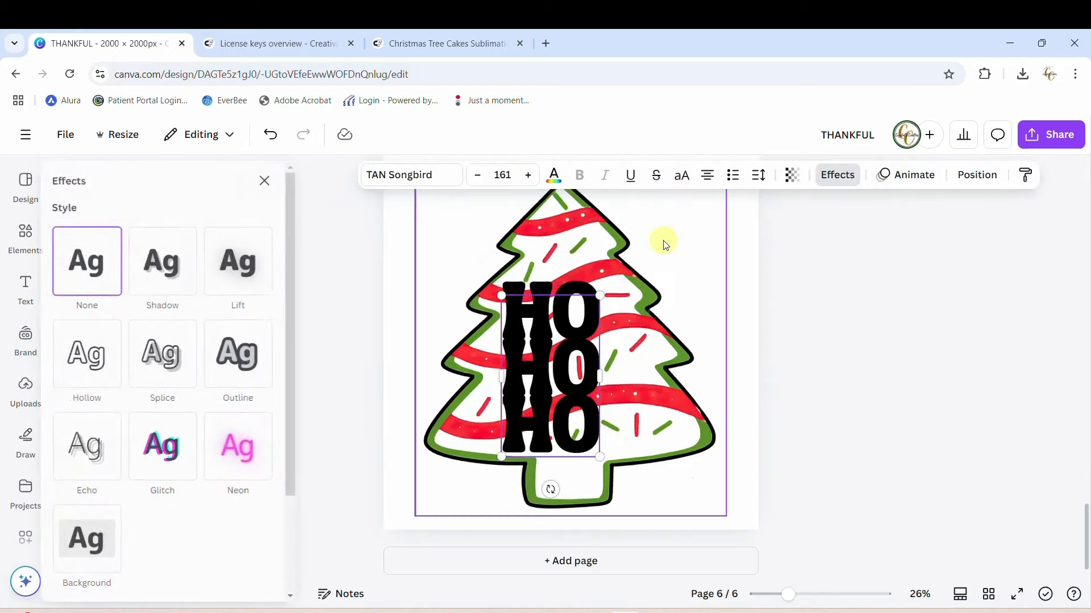
{"action": "left_click", "coordinate": [758, 175]}
{"action": "left_click_drag", "start_coordinate": [735, 284], "coordinate": [759, 282]}
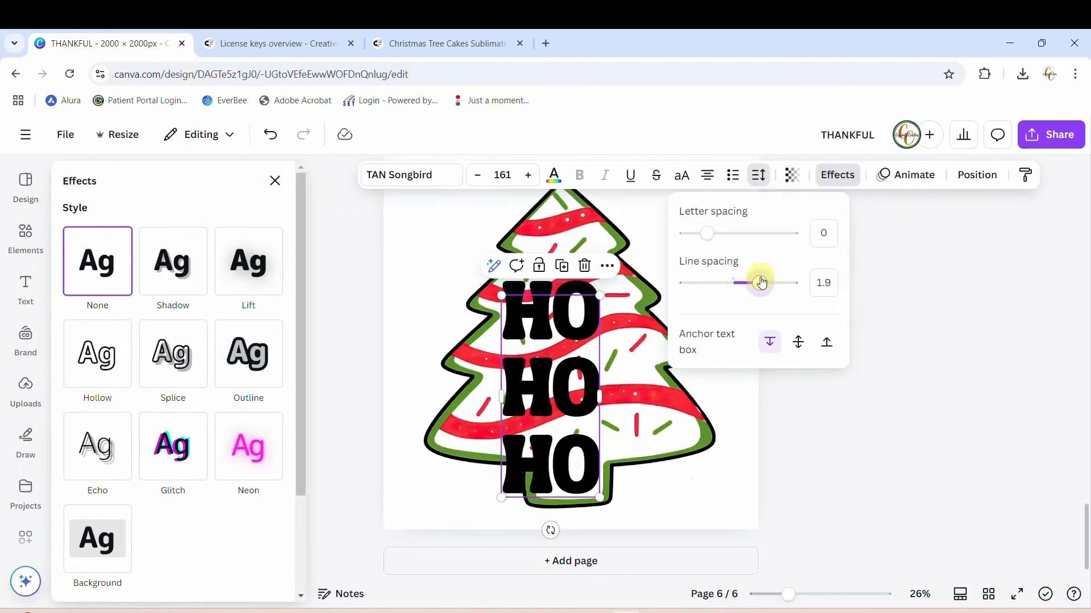
{"action": "left_click", "coordinate": [952, 452]}
{"action": "left_click", "coordinate": [951, 453]}
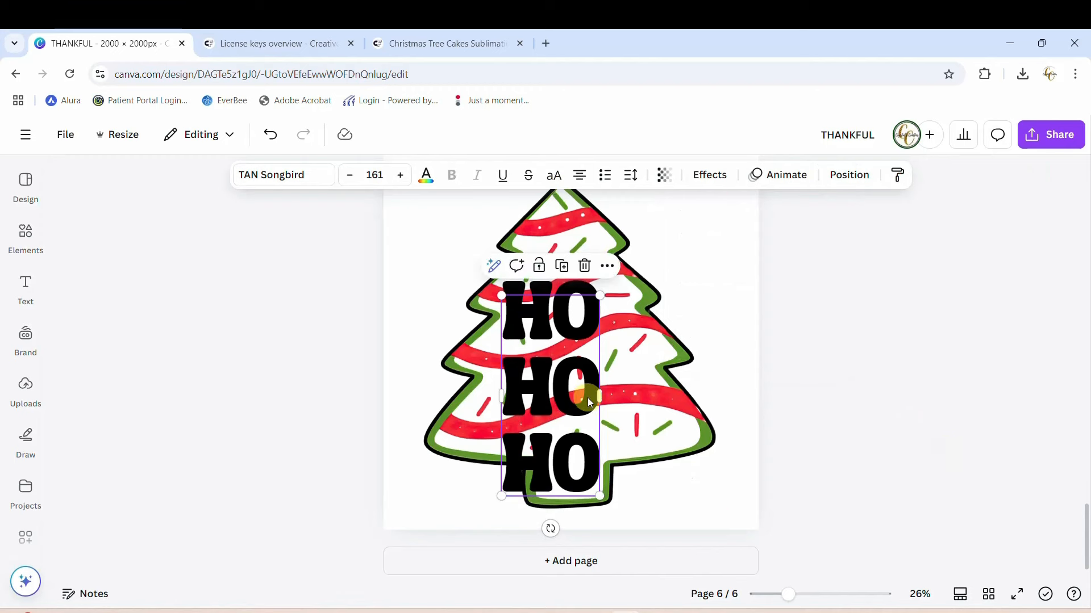
Step: Centre the HO HO HO text on the tree, shrink it to size 152 and compare it with the page 5 design
{"action": "left_click_drag", "start_coordinate": [588, 393], "coordinate": [609, 362]}
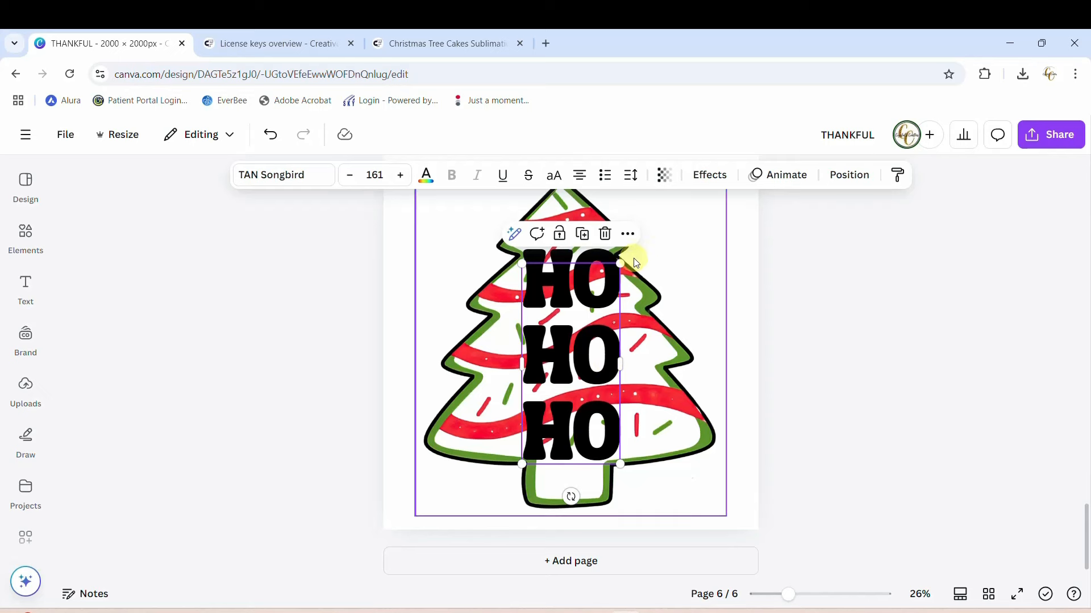
{"action": "left_click_drag", "start_coordinate": [619, 263], "coordinate": [615, 275]}
{"action": "left_click_drag", "start_coordinate": [579, 358], "coordinate": [576, 353]}
{"action": "scroll", "coordinate": [896, 409], "scroll_direction": "up", "scroll_amount": 5}
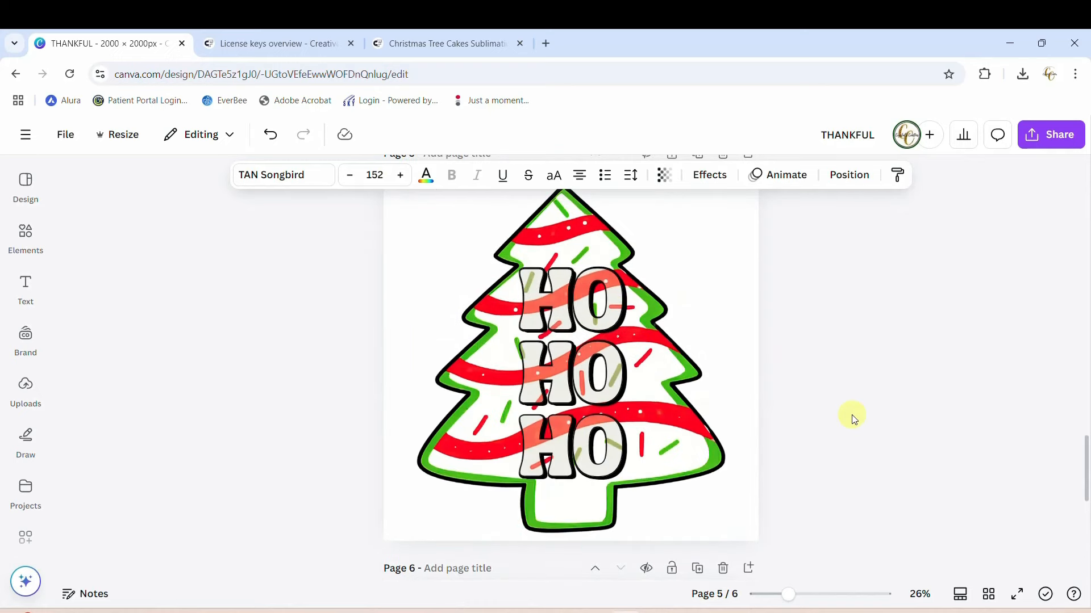
Step: Review the HO HO HO tree on page 6 and add a blank page after it
{"action": "scroll", "coordinate": [854, 420], "scroll_direction": "down", "scroll_amount": 5}
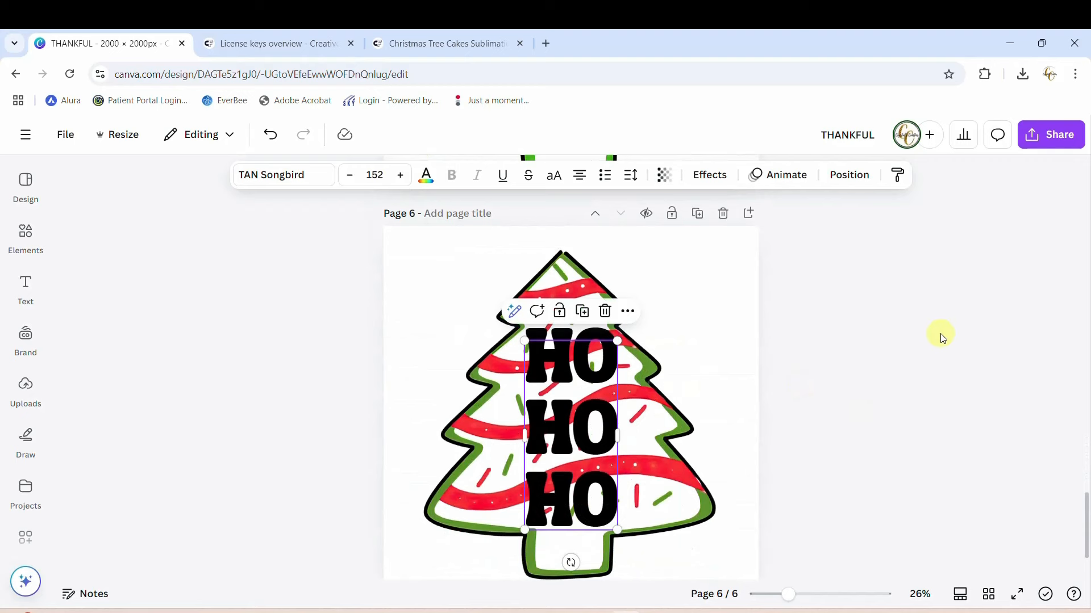
{"action": "left_click", "coordinate": [941, 337]}
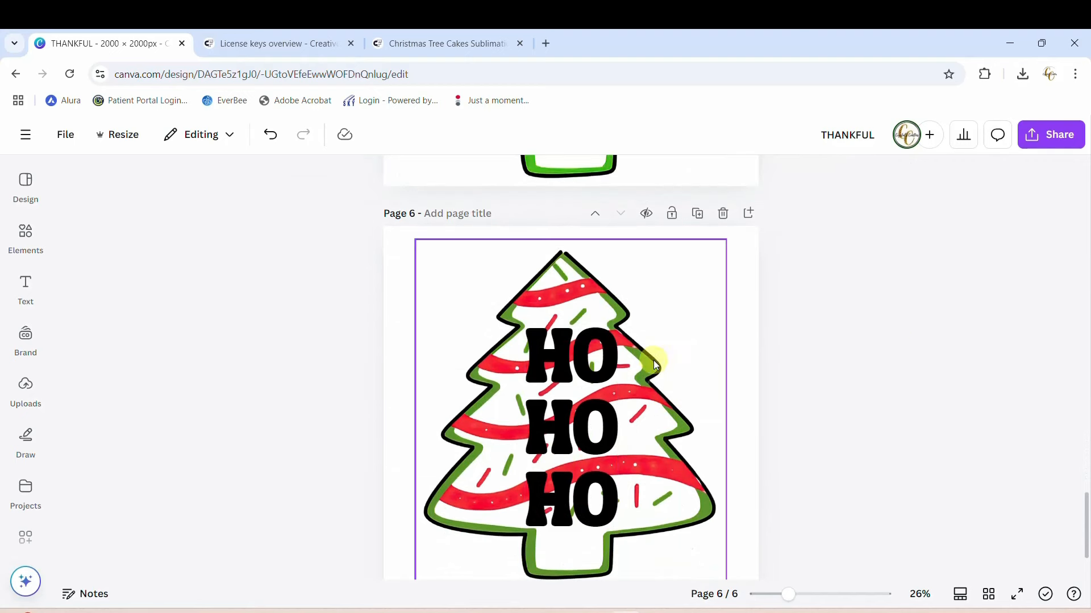
{"action": "scroll", "coordinate": [797, 358], "scroll_direction": "down", "scroll_amount": 2}
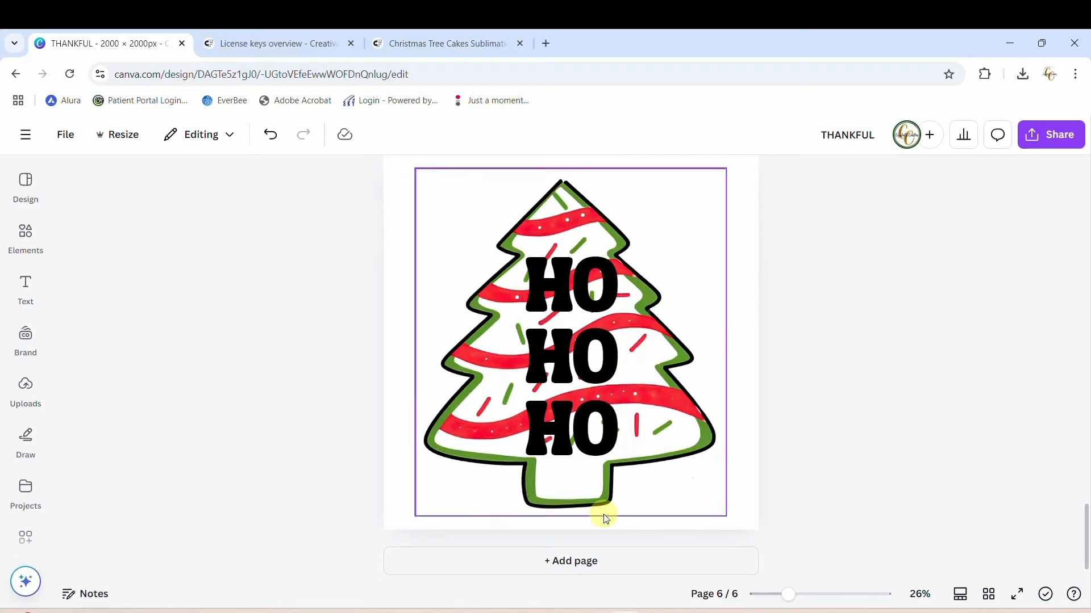
{"action": "left_click", "coordinate": [579, 557]}
Step: Duplicate the HO HO HO text from page 6 and place the copy near the centre of page 7
{"action": "scroll", "coordinate": [687, 346], "scroll_direction": "up", "scroll_amount": 3}
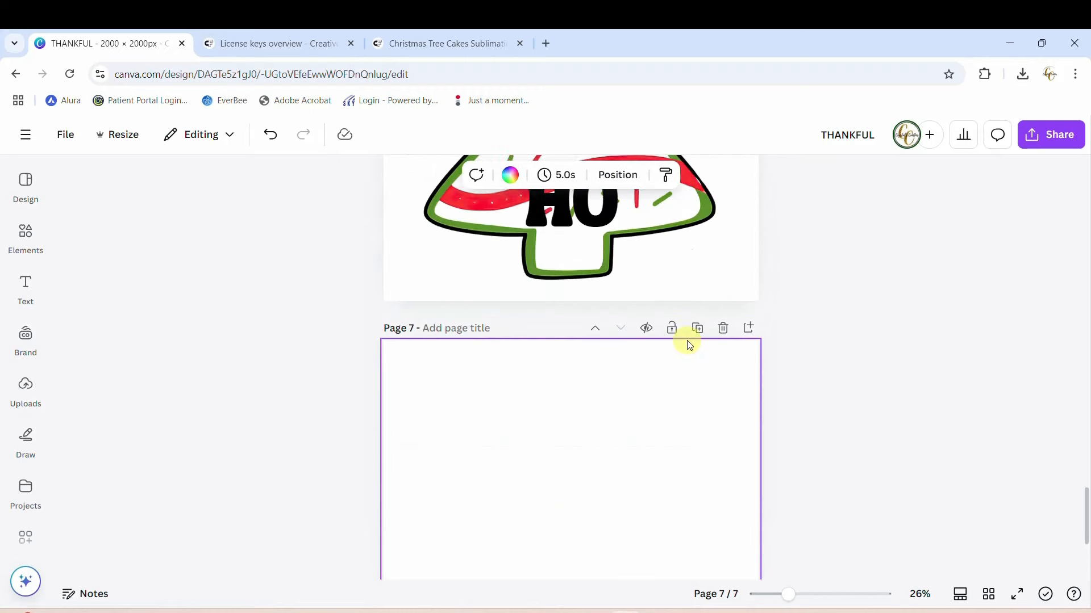
{"action": "left_click", "coordinate": [614, 223]}
{"action": "right_click", "coordinate": [614, 227]}
{"action": "left_click", "coordinate": [666, 293]}
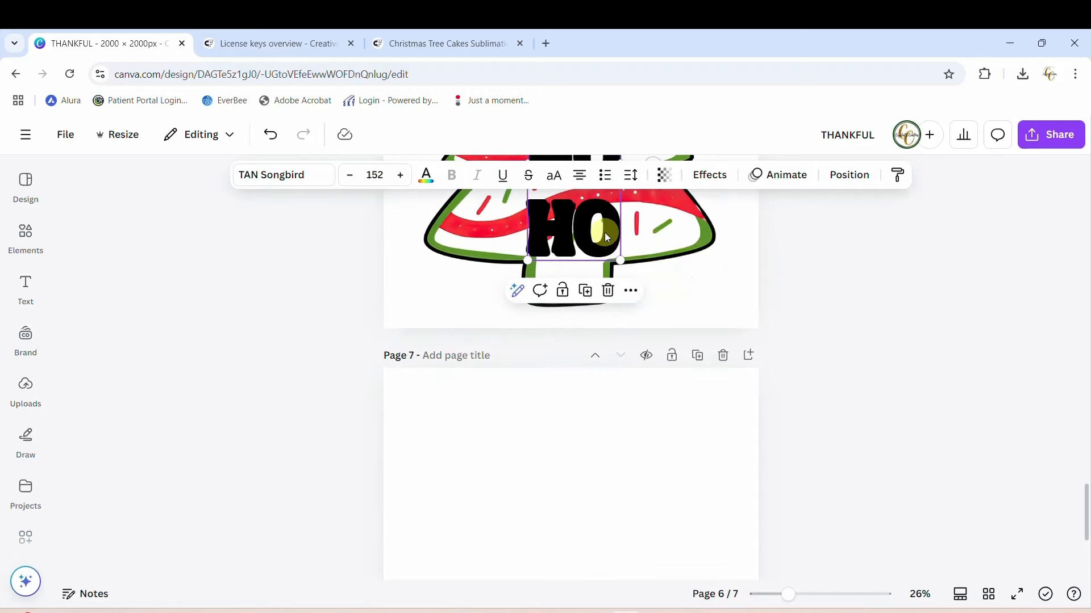
{"action": "left_click_drag", "start_coordinate": [611, 235], "coordinate": [571, 582]}
{"action": "scroll", "coordinate": [852, 443], "scroll_direction": "down", "scroll_amount": 3}
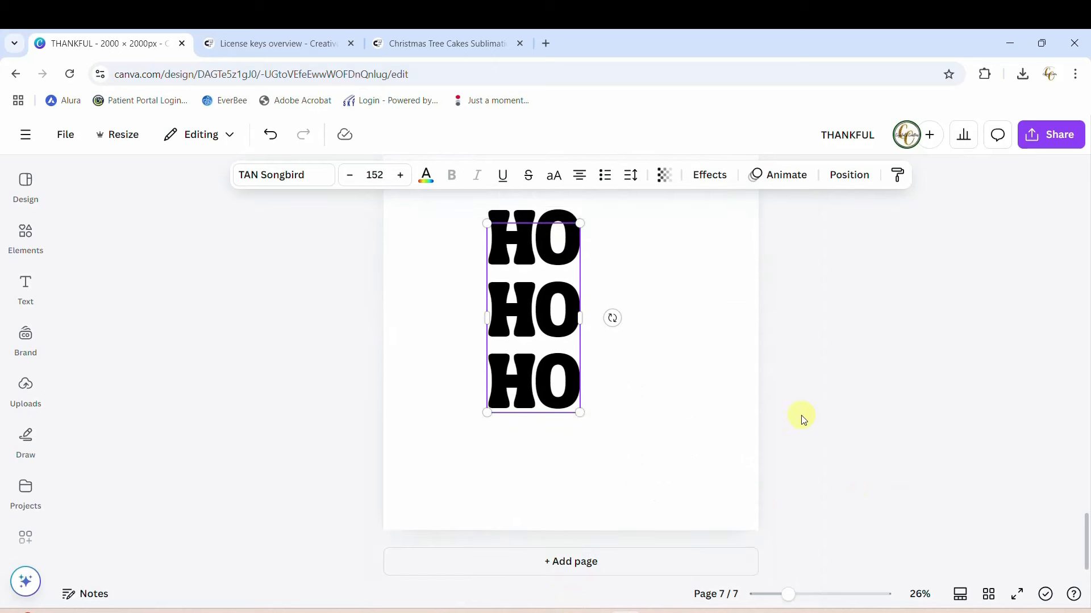
{"action": "left_click_drag", "start_coordinate": [574, 387], "coordinate": [601, 411]}
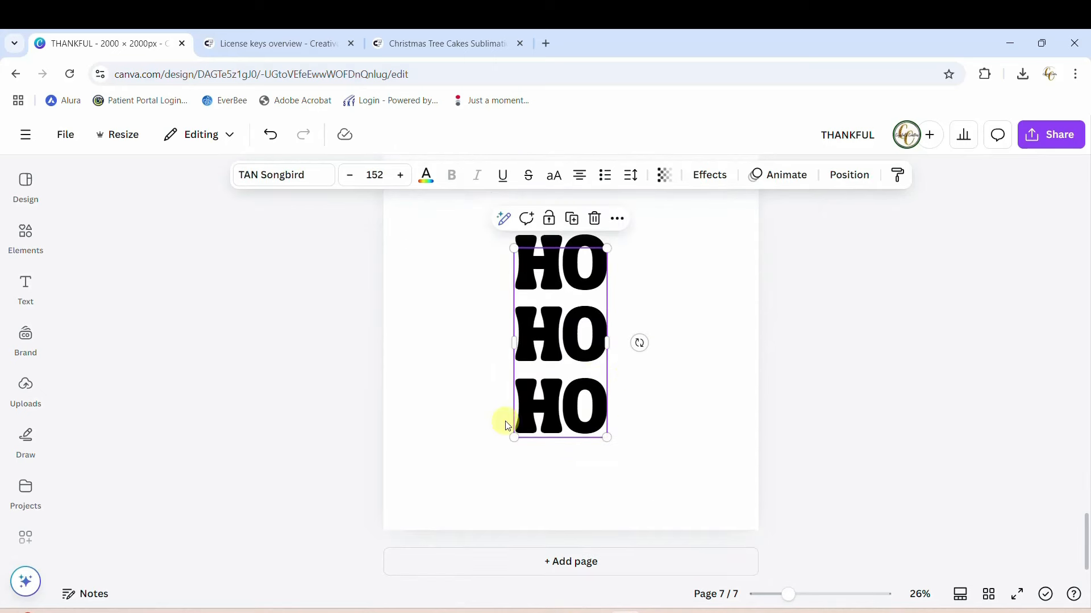
{"action": "left_click", "coordinate": [669, 410]}
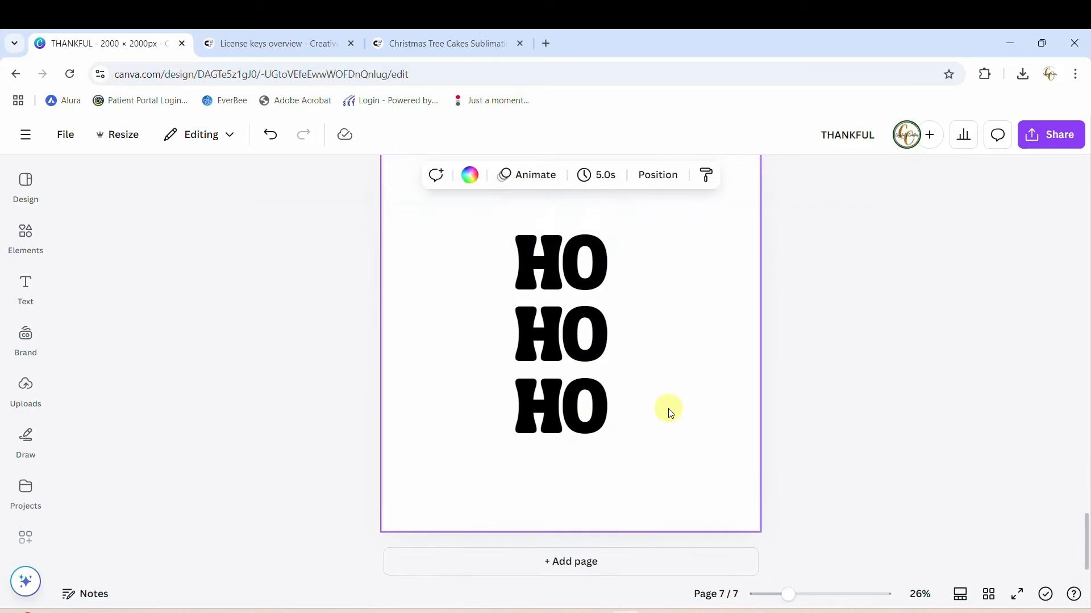
Step: Set up the design download as an SVG file with a transparent background
{"action": "left_click", "coordinate": [1068, 134]}
{"action": "left_click", "coordinate": [835, 420]}
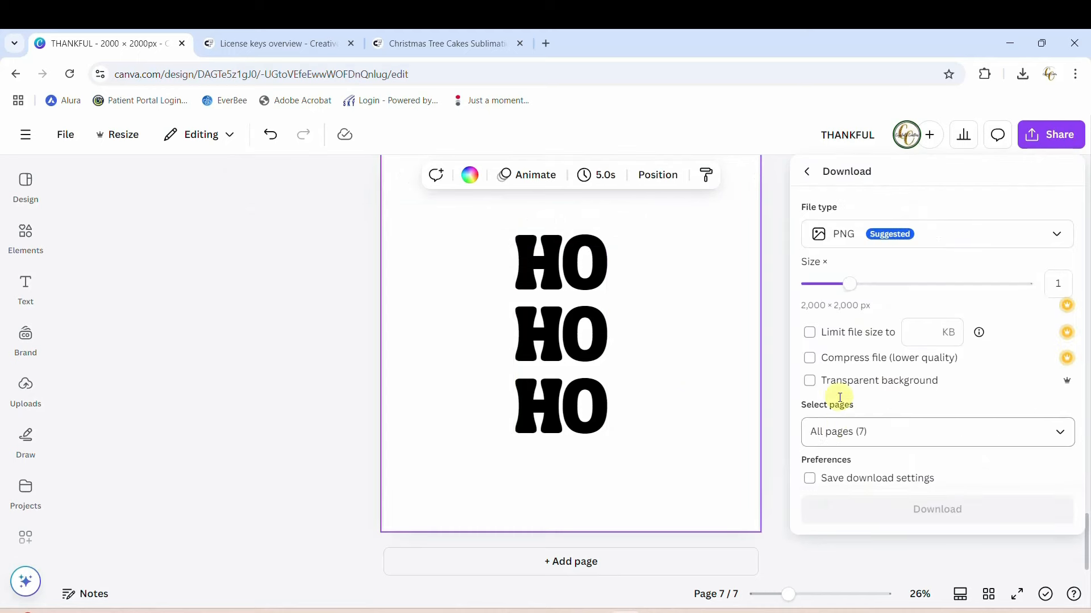
{"action": "left_click", "coordinate": [862, 243]}
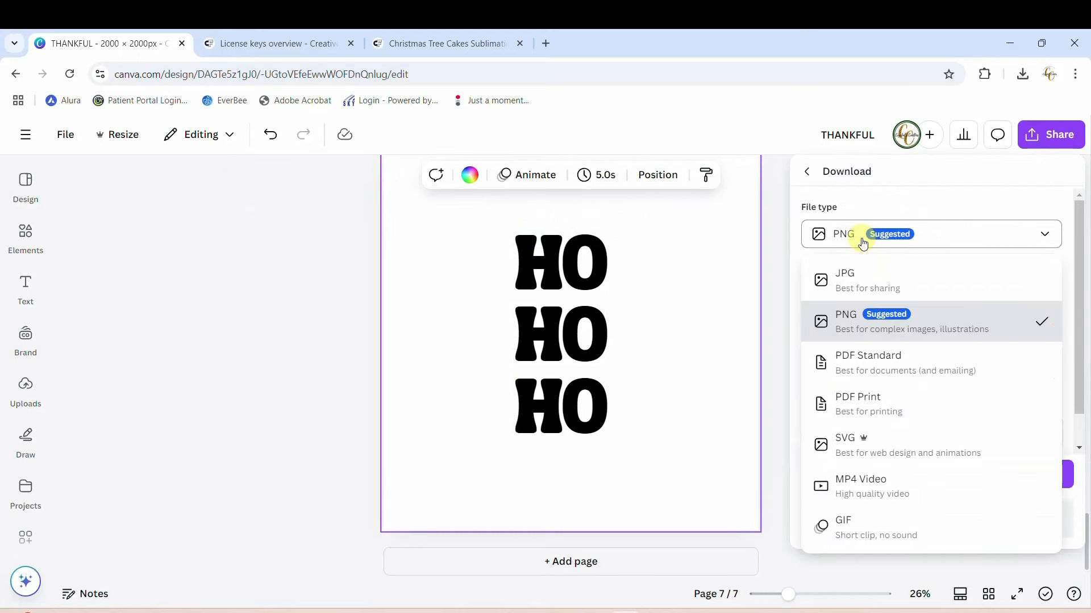
{"action": "left_click", "coordinate": [837, 443]}
{"action": "left_click", "coordinate": [810, 265]}
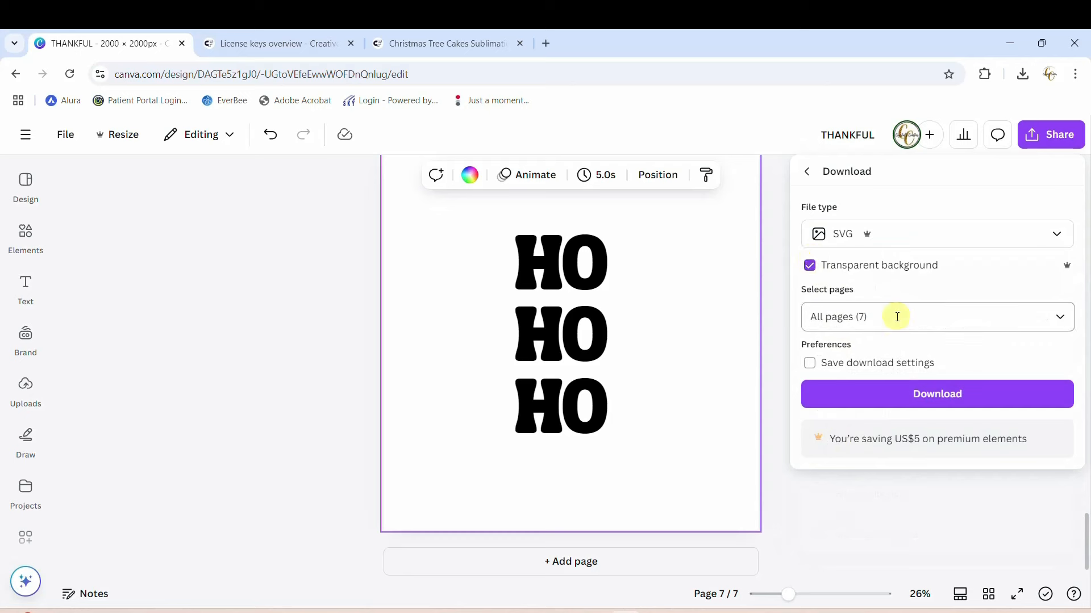
Step: Limit the download to page 7 only and download the file
{"action": "left_click", "coordinate": [897, 317]}
{"action": "left_click", "coordinate": [1048, 357]}
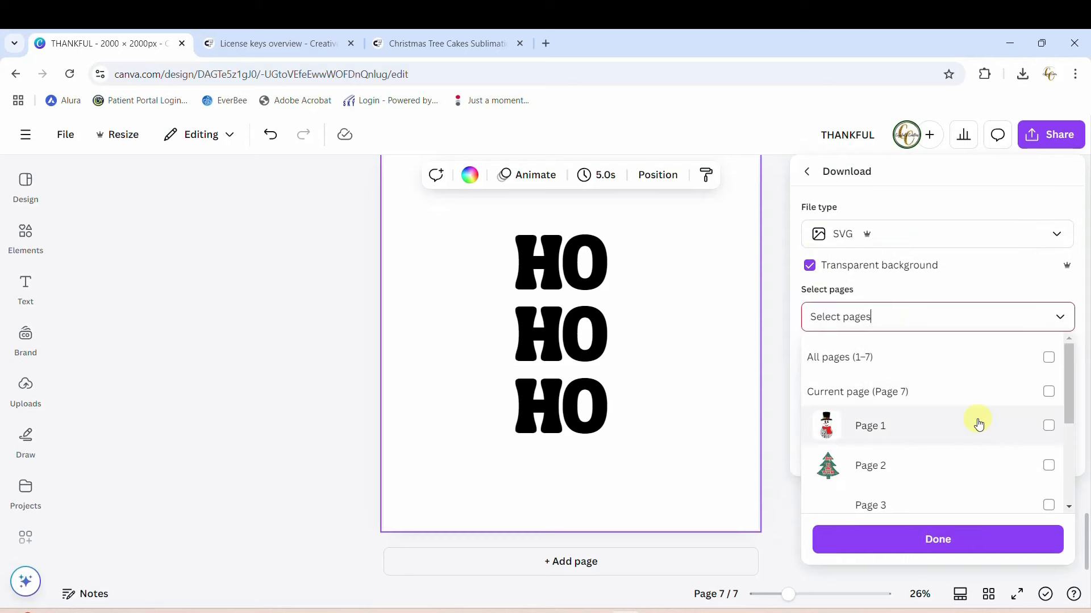
{"action": "scroll", "coordinate": [977, 425], "scroll_direction": "down", "scroll_amount": 3}
{"action": "left_click", "coordinate": [1048, 488]}
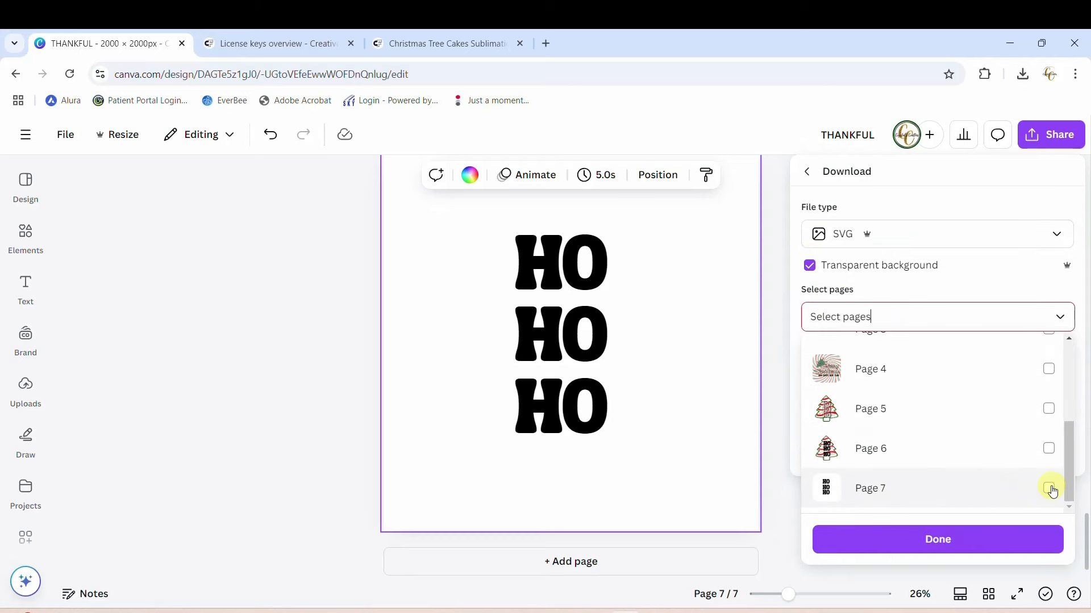
{"action": "left_click", "coordinate": [968, 545]}
{"action": "left_click", "coordinate": [962, 393]}
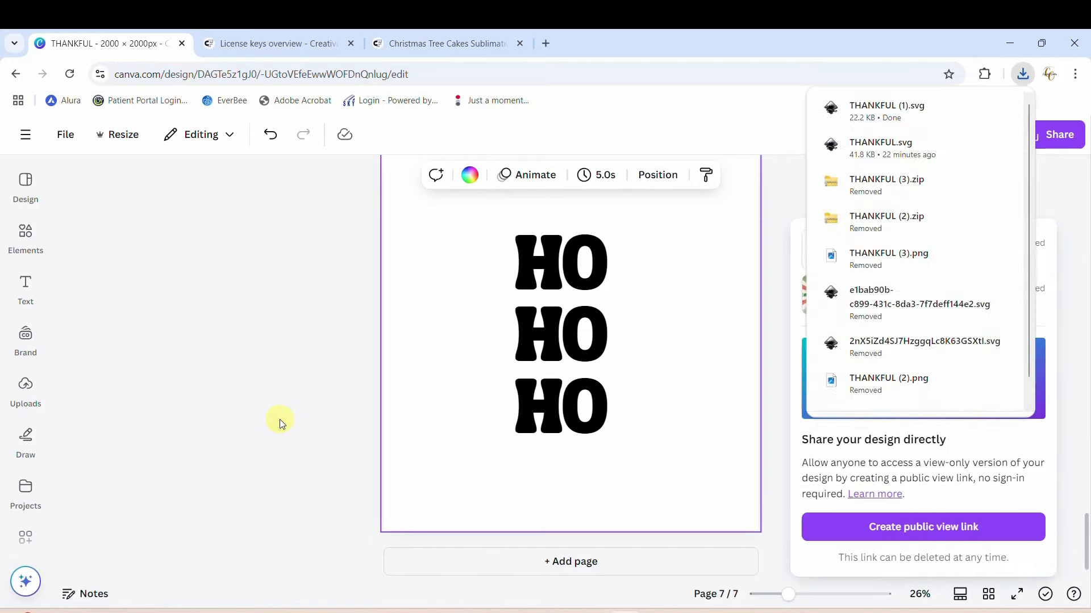
Step: Switch to Inkscape and delete the patterned Merry Christmas lettering from the canvas
{"action": "left_click", "coordinate": [304, 420]}
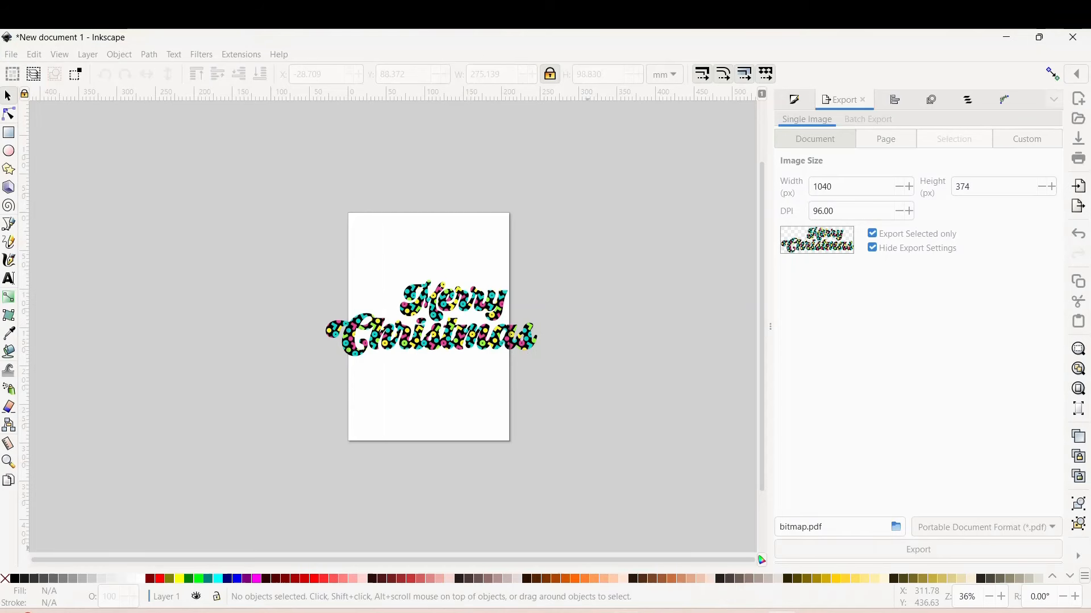
{"action": "key", "text": "Escape"}
{"action": "left_click", "coordinate": [405, 339]}
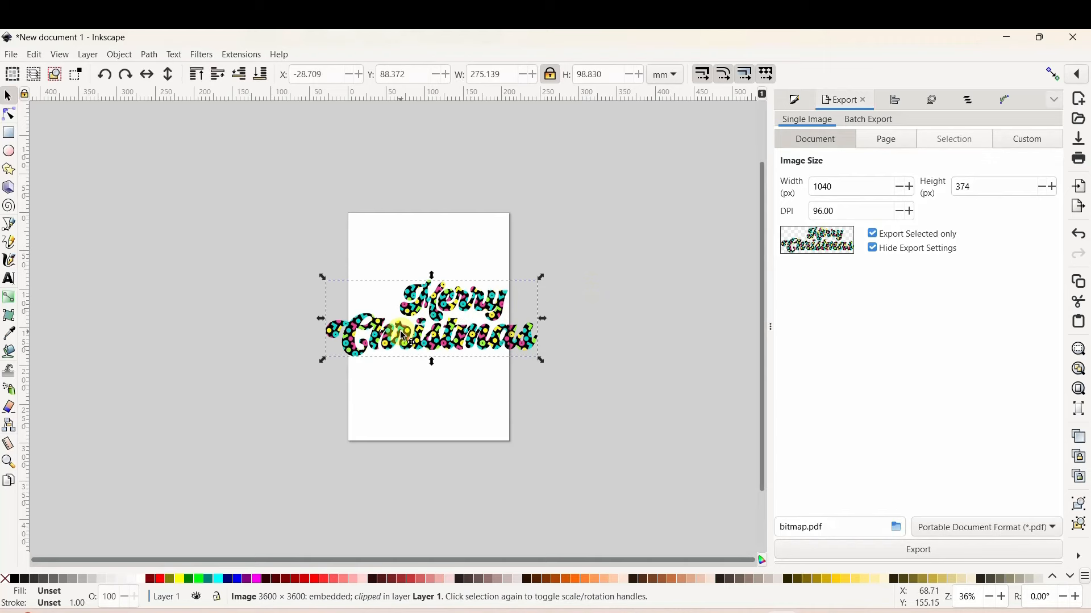
{"action": "key", "text": "Delete"}
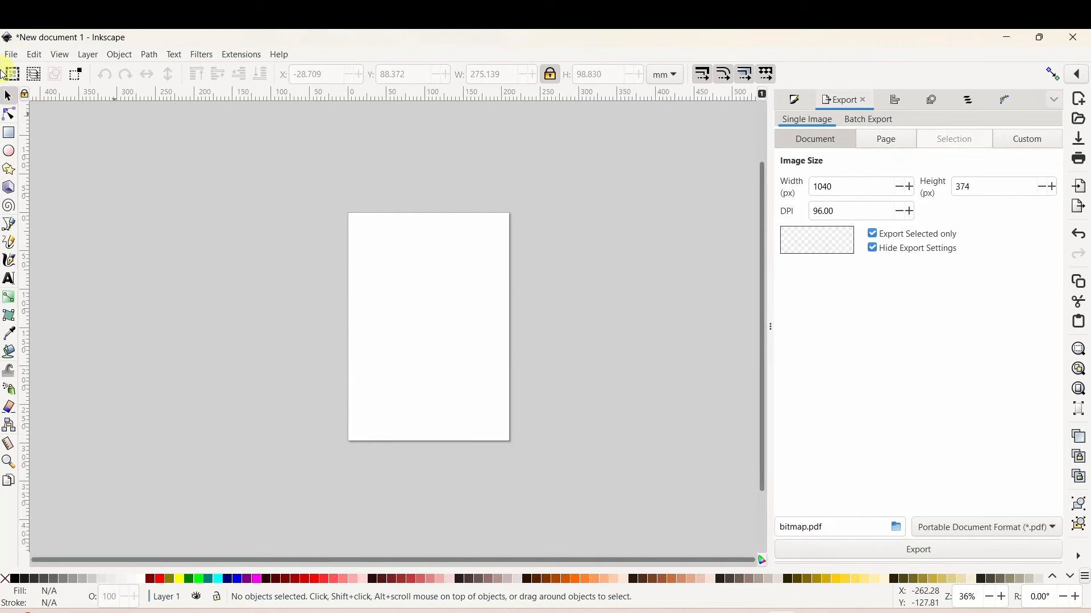
Step: Import the downloaded THANKFUL (1) SVG file from the Downloads folder
{"action": "left_click", "coordinate": [10, 55]}
{"action": "left_click", "coordinate": [25, 221]}
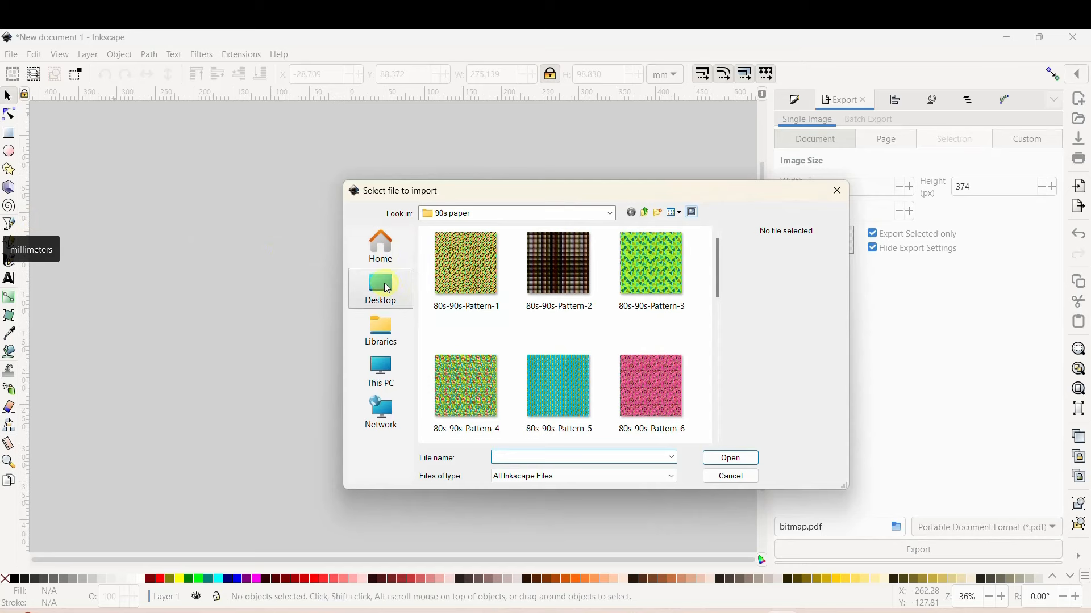
{"action": "left_click", "coordinate": [386, 286]}
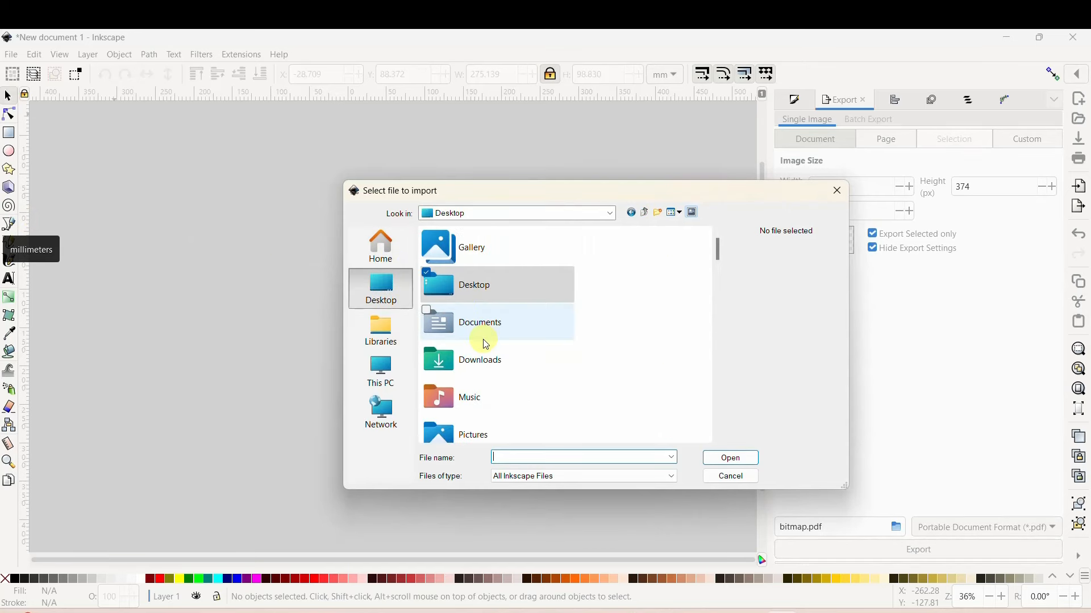
{"action": "left_click", "coordinate": [479, 362]}
{"action": "double_click", "coordinate": [479, 362]}
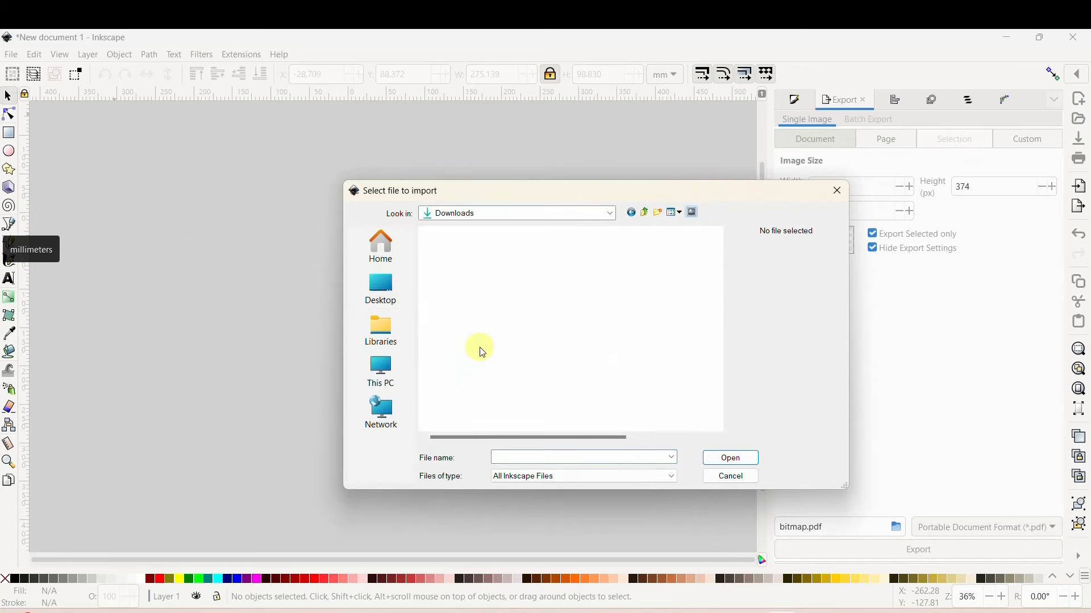
{"action": "left_click", "coordinate": [480, 262]}
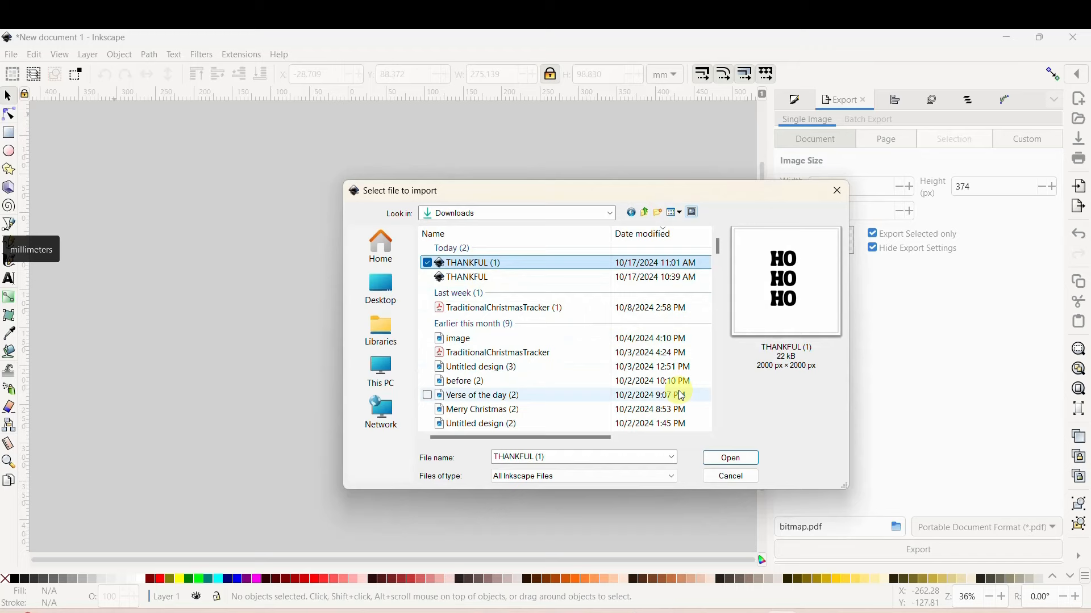
{"action": "left_click", "coordinate": [721, 457]}
{"action": "left_click_drag", "start_coordinate": [720, 455], "coordinate": [409, 273]}
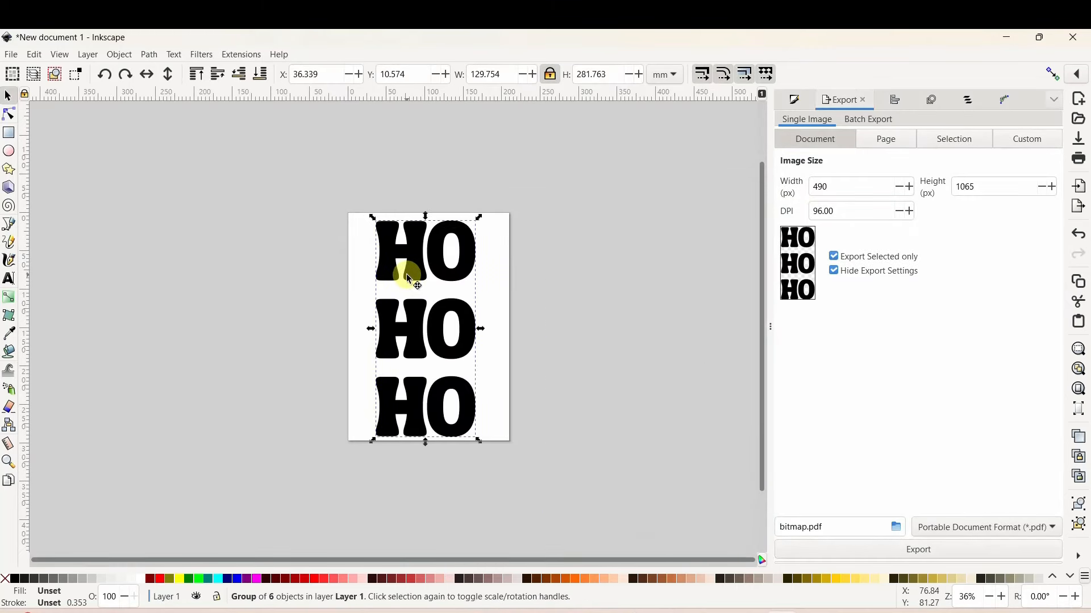
Step: Import a portrait photo from the 2019mixbook desktop folder and position it over the HO HO HO lettering
{"action": "left_click", "coordinate": [11, 55]}
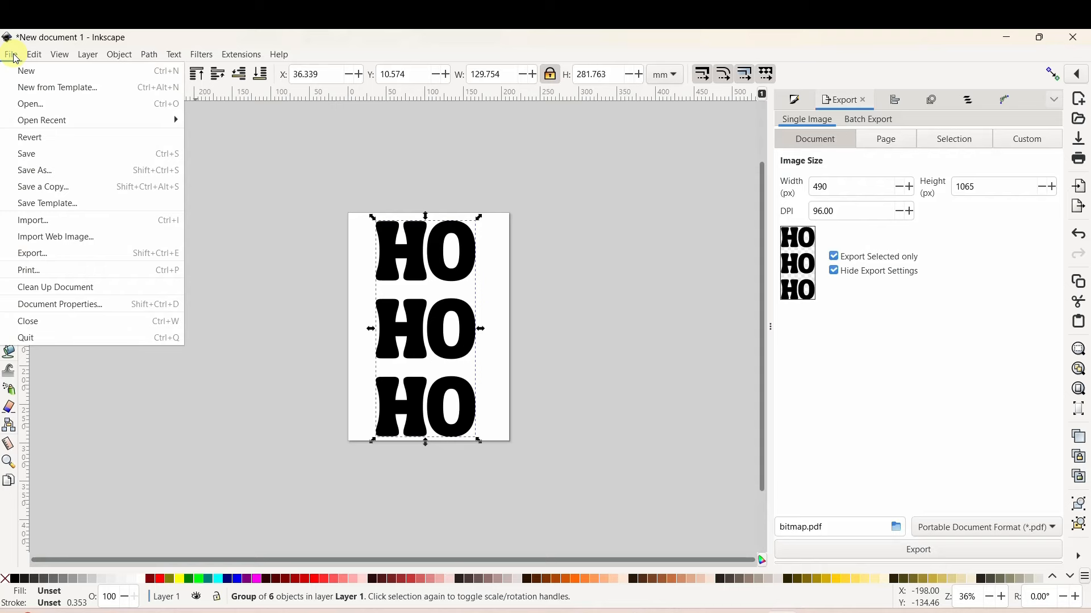
{"action": "left_click", "coordinate": [29, 226]}
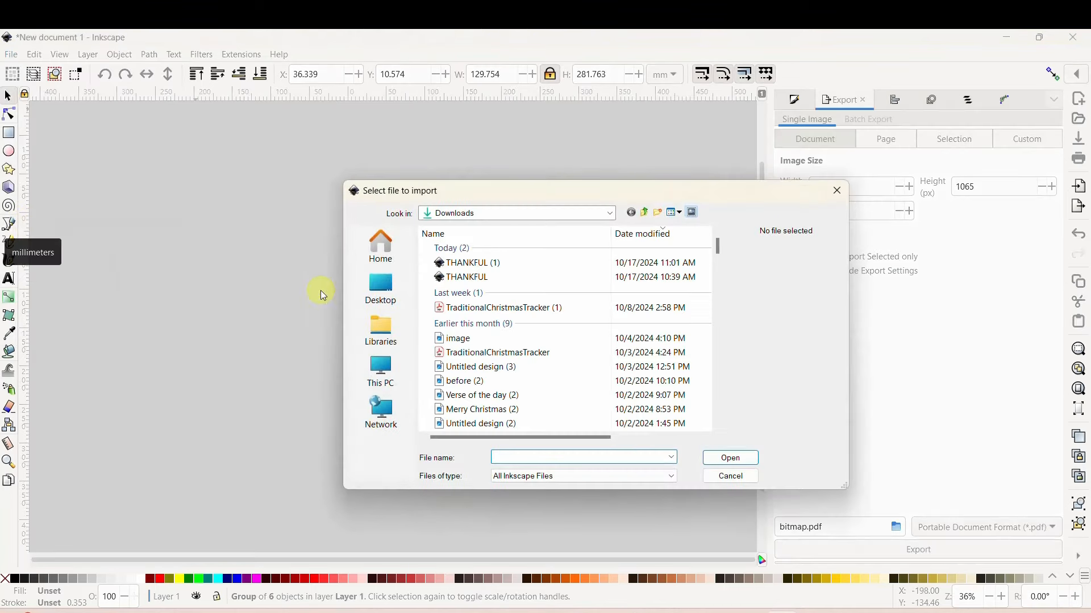
{"action": "left_click", "coordinate": [391, 287]}
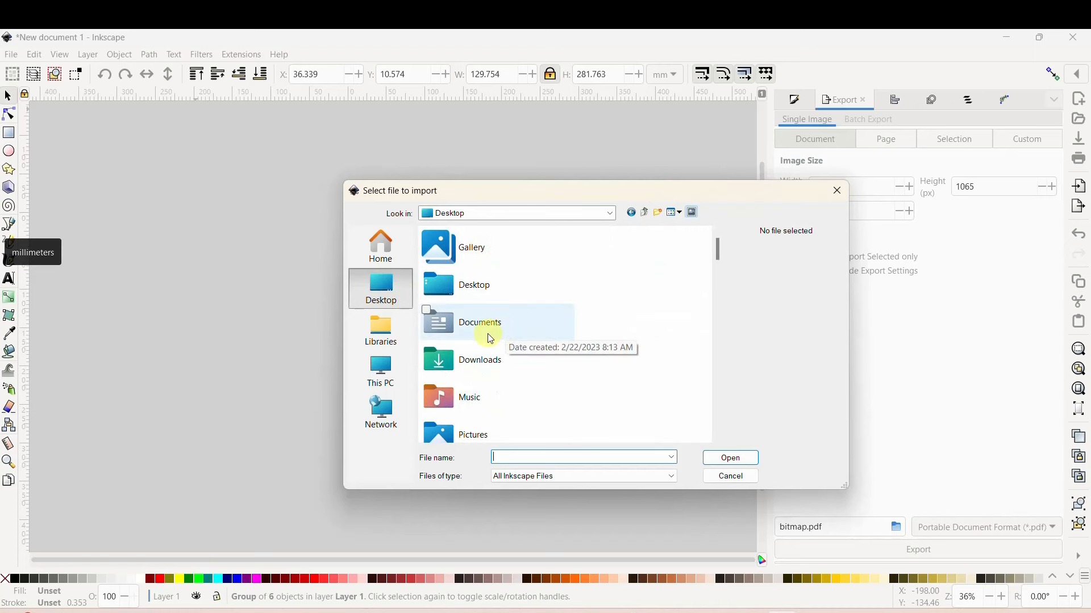
{"action": "scroll", "coordinate": [490, 339], "scroll_direction": "down", "scroll_amount": 5}
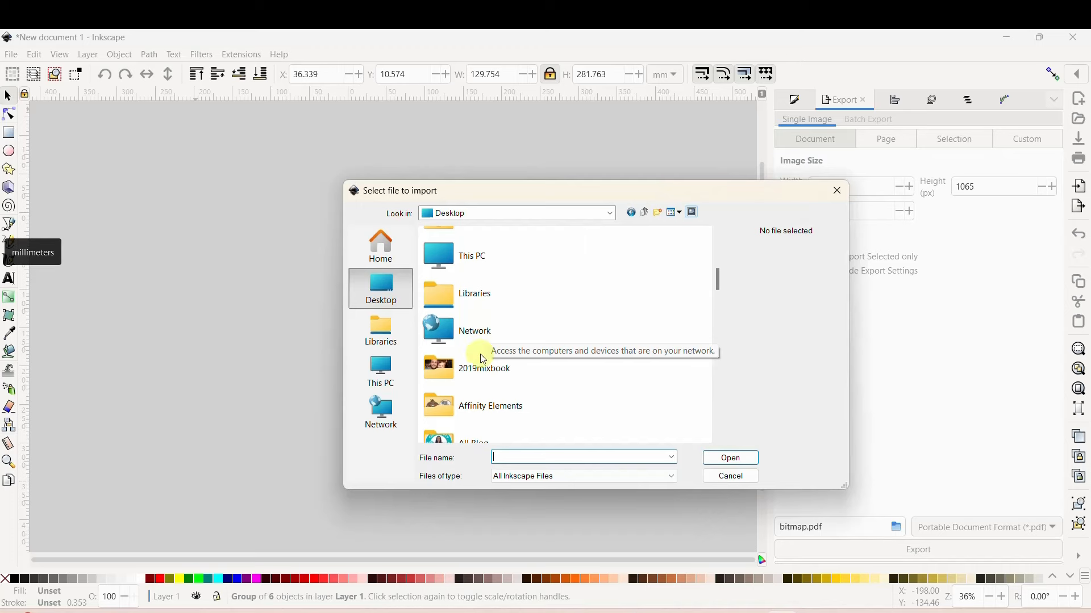
{"action": "double_click", "coordinate": [477, 370]}
{"action": "left_click", "coordinate": [562, 390]}
{"action": "double_click", "coordinate": [557, 386]}
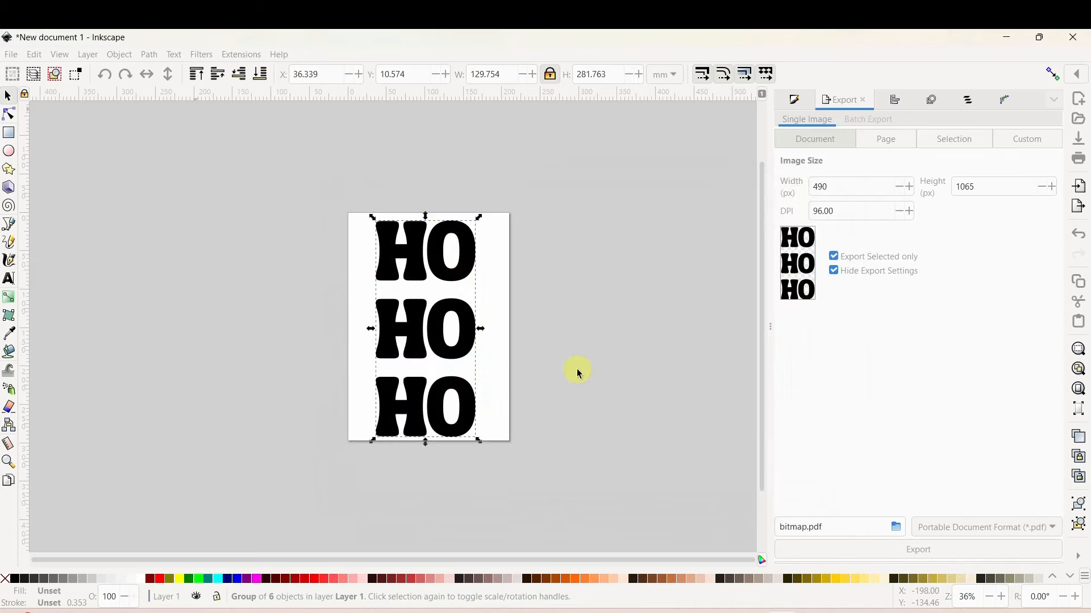
{"action": "left_click_drag", "start_coordinate": [609, 415], "coordinate": [490, 355]}
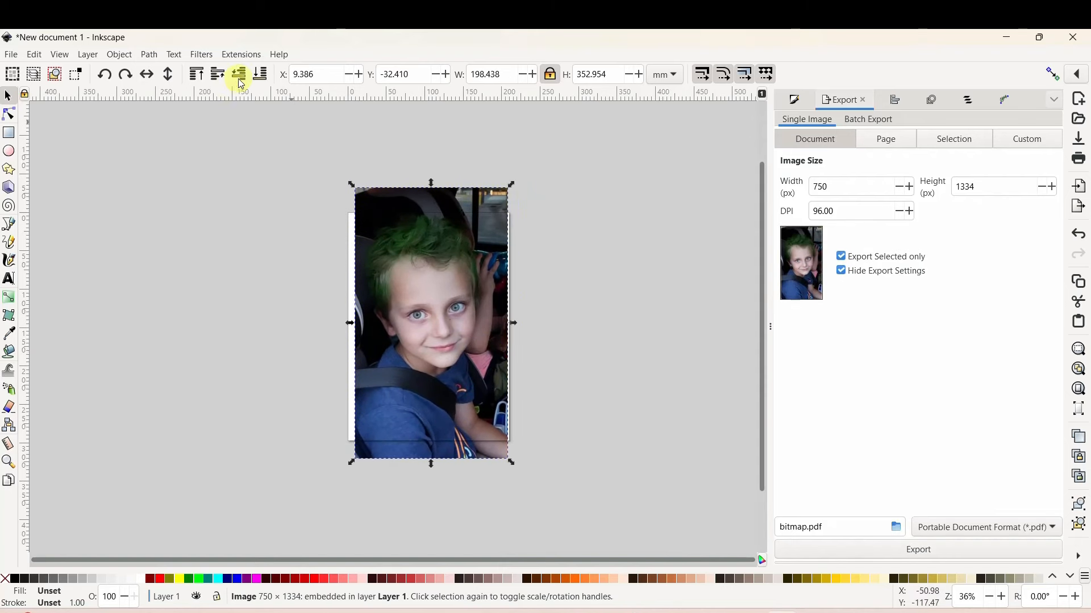
Step: Lower the photo to the bottom of the stack and clip it to the HO HO HO lettering
{"action": "left_click", "coordinate": [260, 76]}
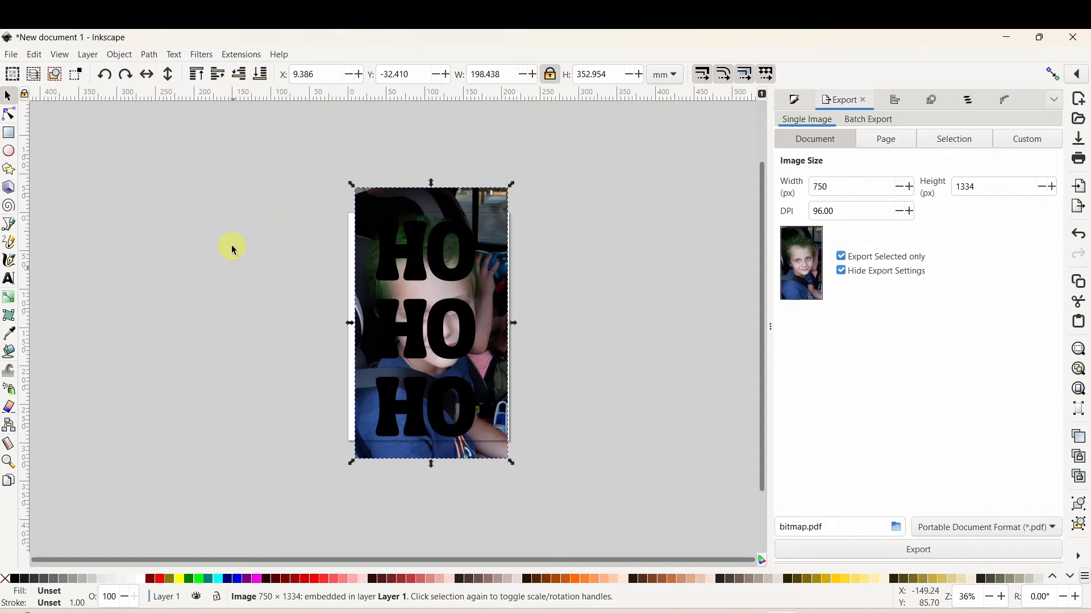
{"action": "left_click_drag", "start_coordinate": [262, 163], "coordinate": [576, 500]}
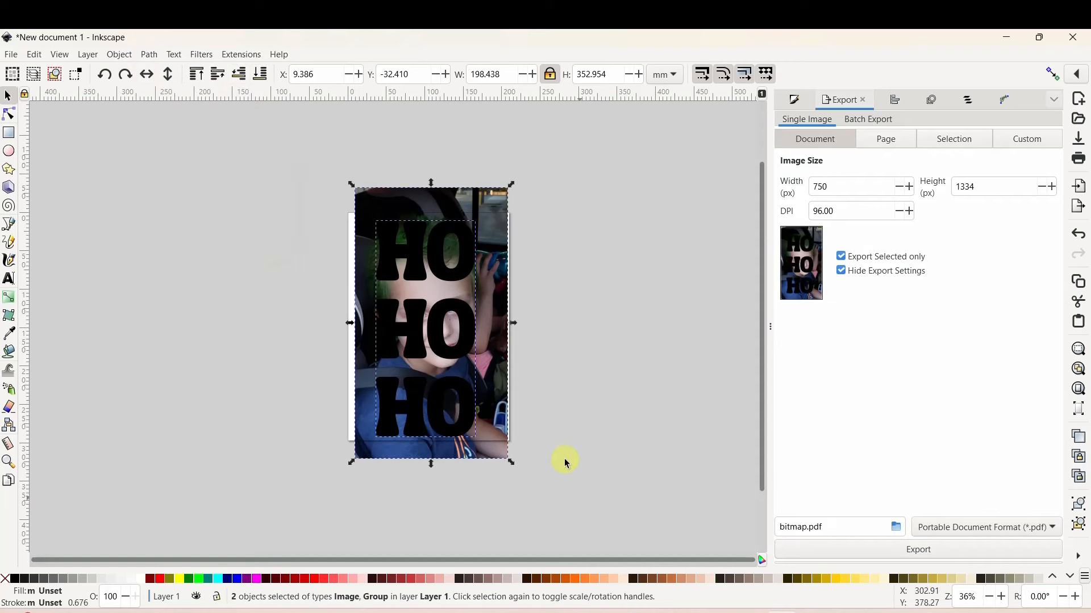
{"action": "left_click", "coordinate": [121, 58]}
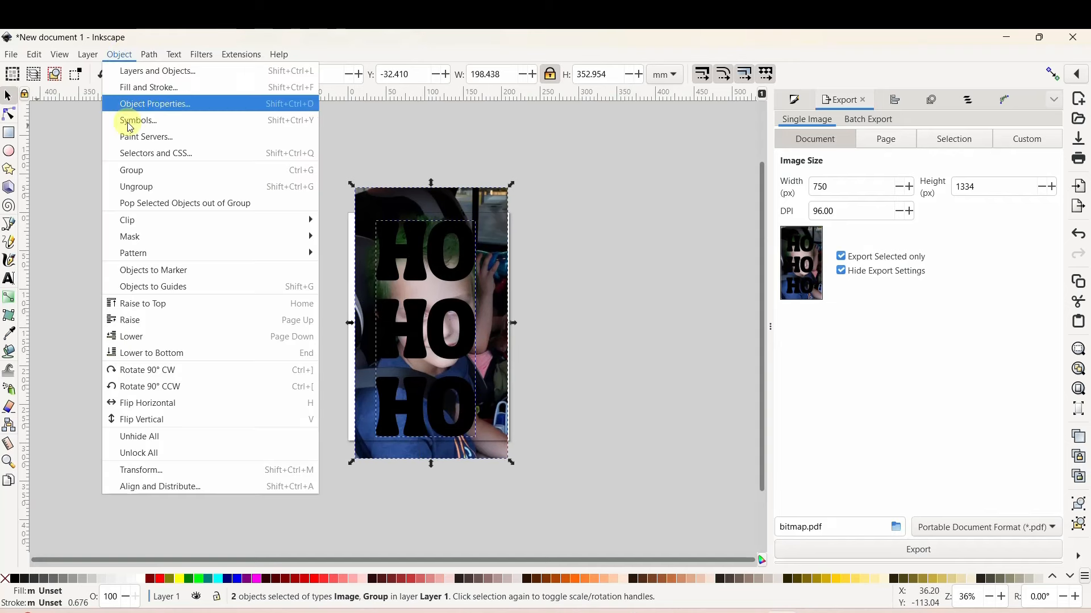
{"action": "mouse_move", "coordinate": [137, 226]}
{"action": "left_click", "coordinate": [363, 220]}
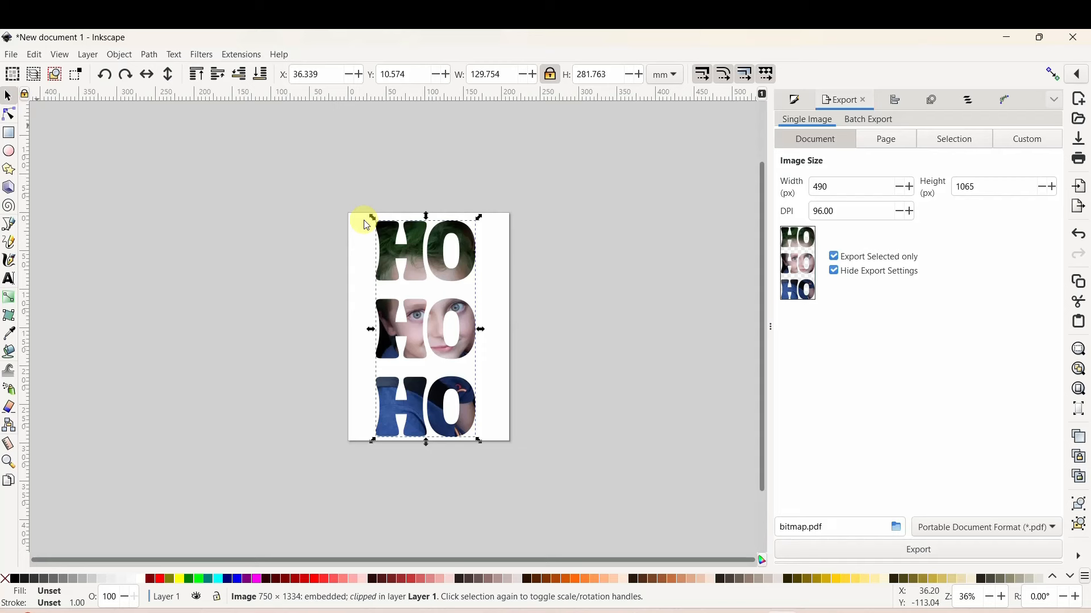
Step: Export the photo-filled HO HO HO lettering as bitmap.pdf, then switch to Canva and upload that file from the Desktop
{"action": "left_click", "coordinate": [912, 551]}
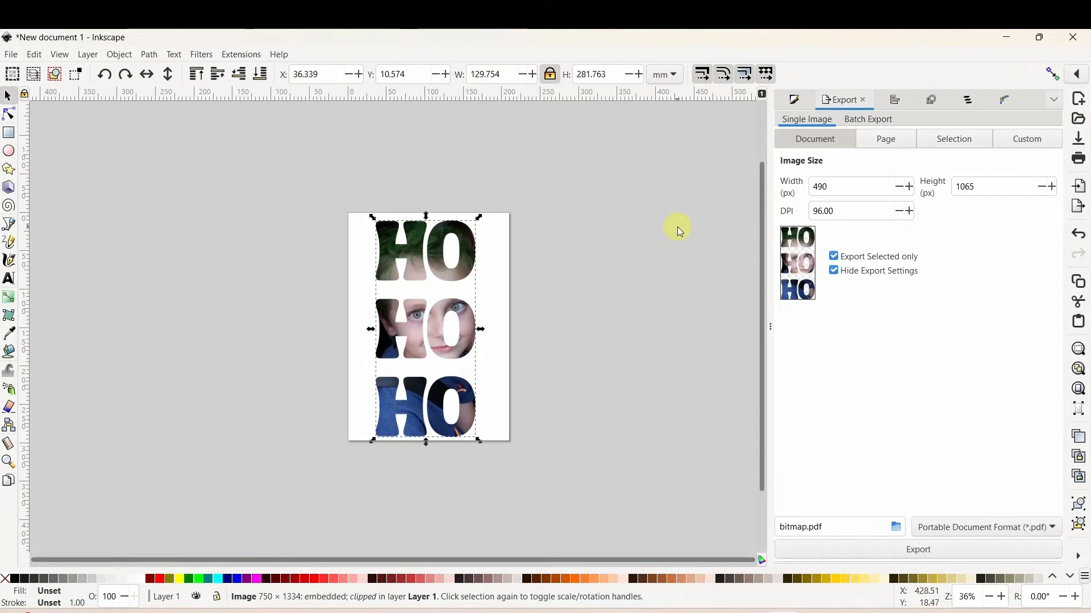
{"action": "left_click", "coordinate": [1005, 37]}
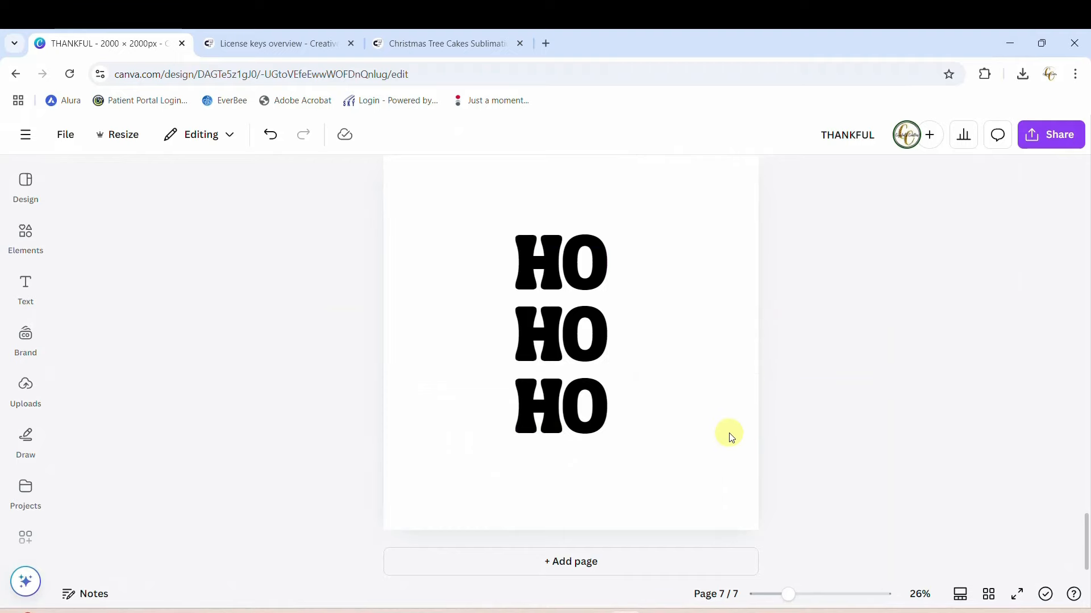
{"action": "left_click", "coordinate": [25, 387]}
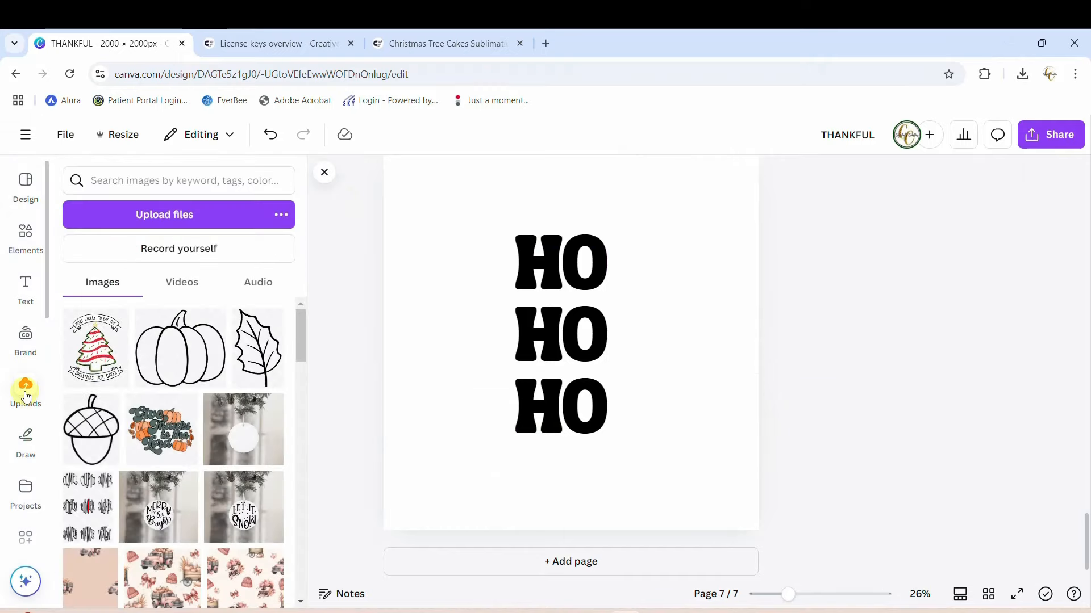
{"action": "left_click", "coordinate": [147, 217]}
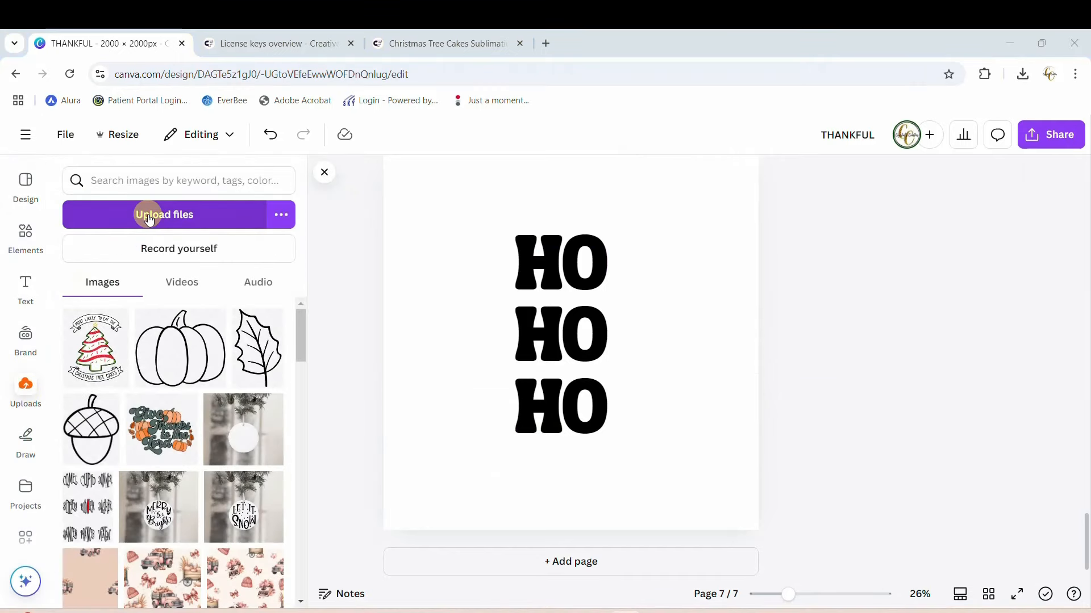
{"action": "left_click", "coordinate": [389, 320]}
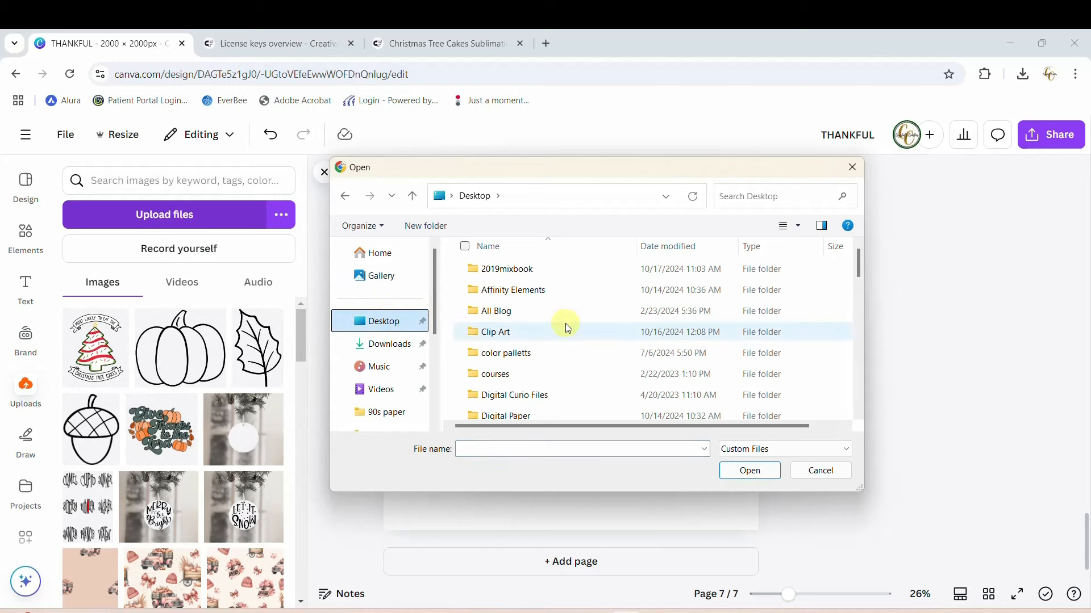
{"action": "scroll", "coordinate": [565, 323], "scroll_direction": "down", "scroll_amount": 4}
{"action": "scroll", "coordinate": [565, 323], "scroll_direction": "down", "scroll_amount": 2}
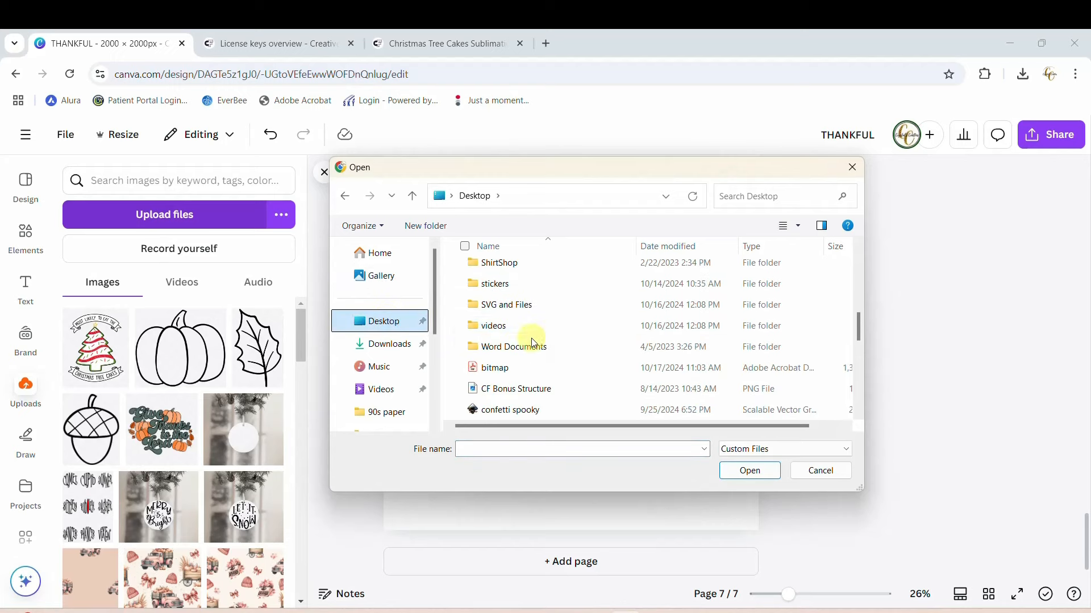
{"action": "left_click", "coordinate": [500, 368]}
{"action": "left_click", "coordinate": [762, 471]}
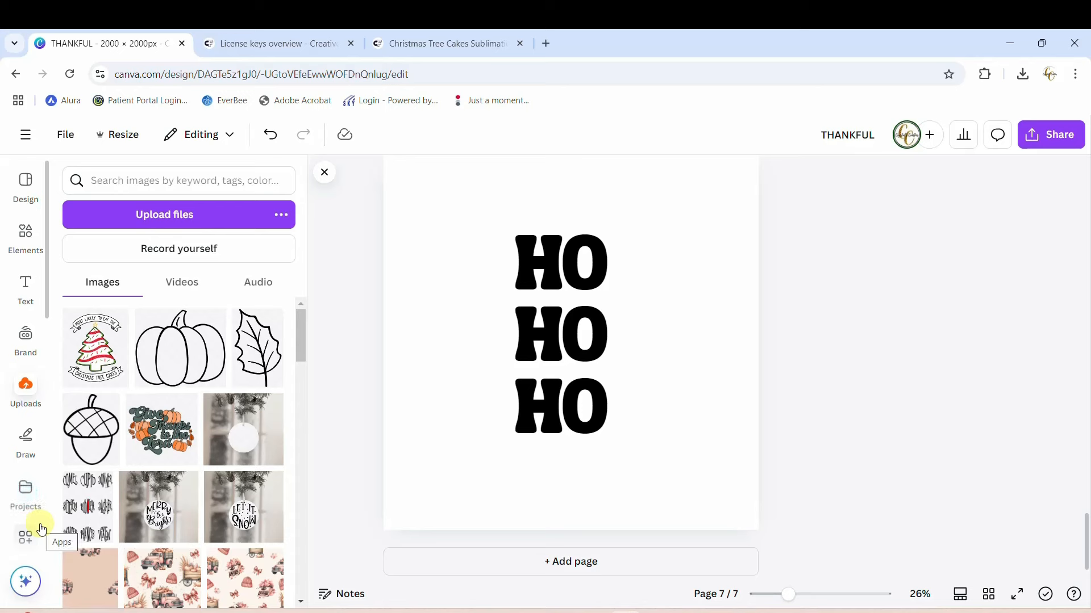
Step: Replace the current page 7 with the photo-filled HO HO HO bitmap.pdf design from the projects
{"action": "left_click", "coordinate": [29, 494]}
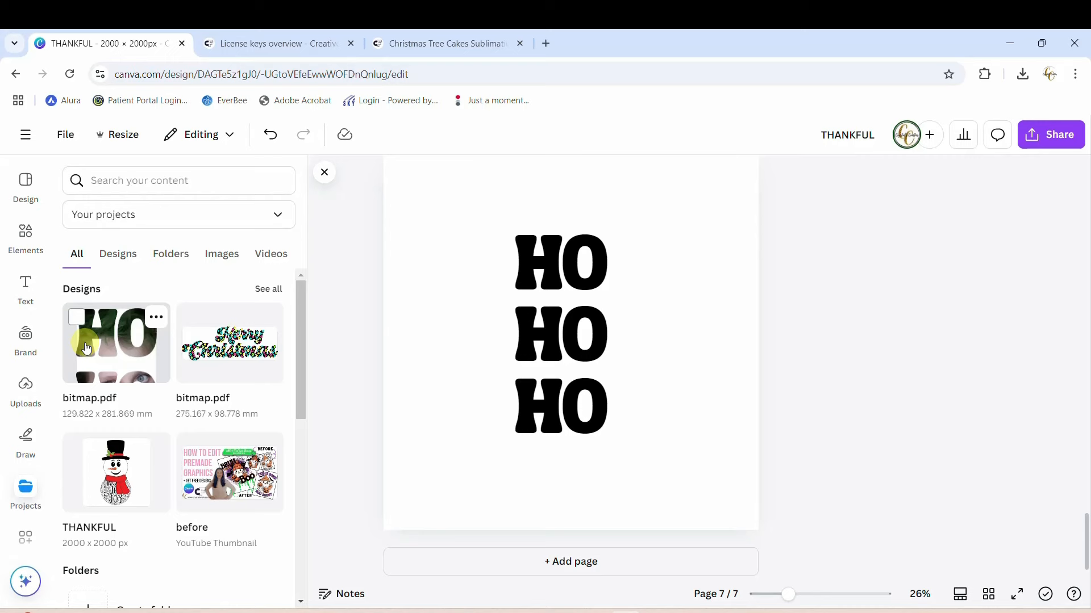
{"action": "left_click_drag", "start_coordinate": [86, 348], "coordinate": [436, 311]}
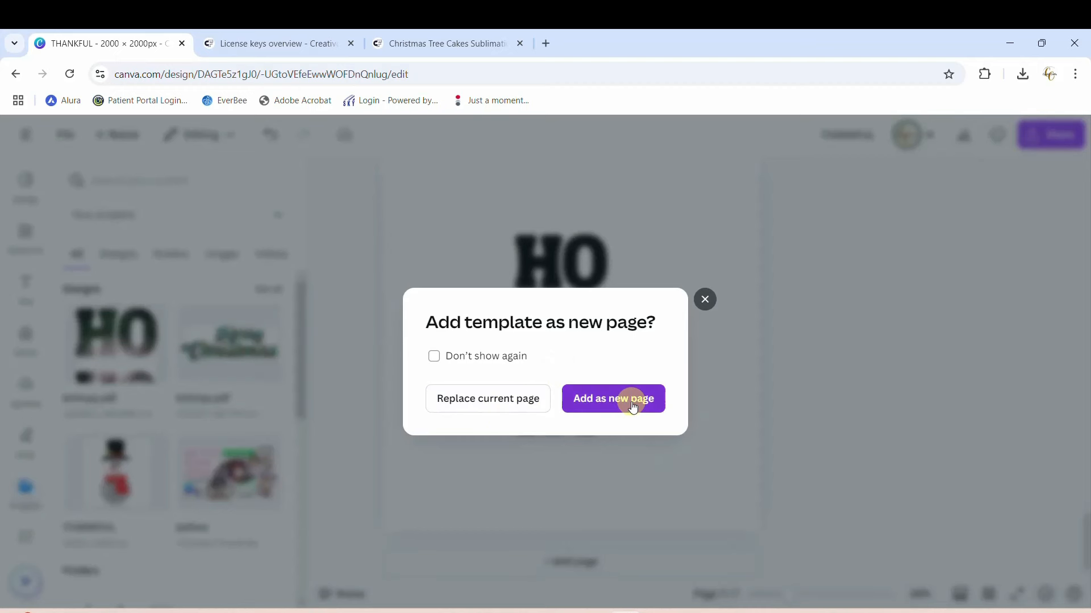
{"action": "left_click", "coordinate": [500, 408]}
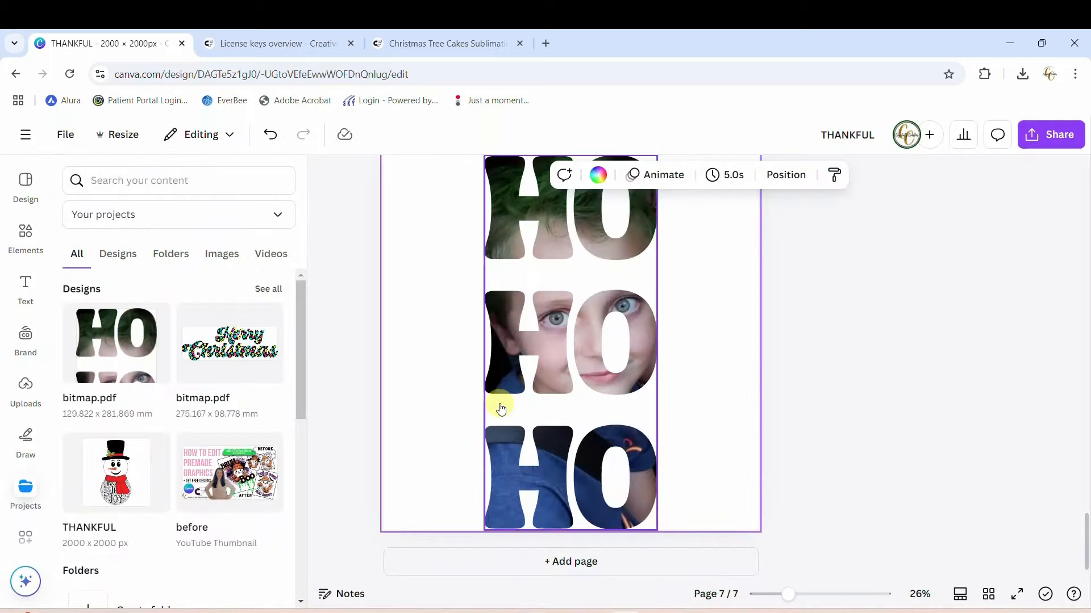
Step: Check the photo's crop inside the HO HO HO lettering on page 7 and delete the photo, keeping the empty frame
{"action": "scroll", "coordinate": [694, 396], "scroll_direction": "up", "scroll_amount": 1}
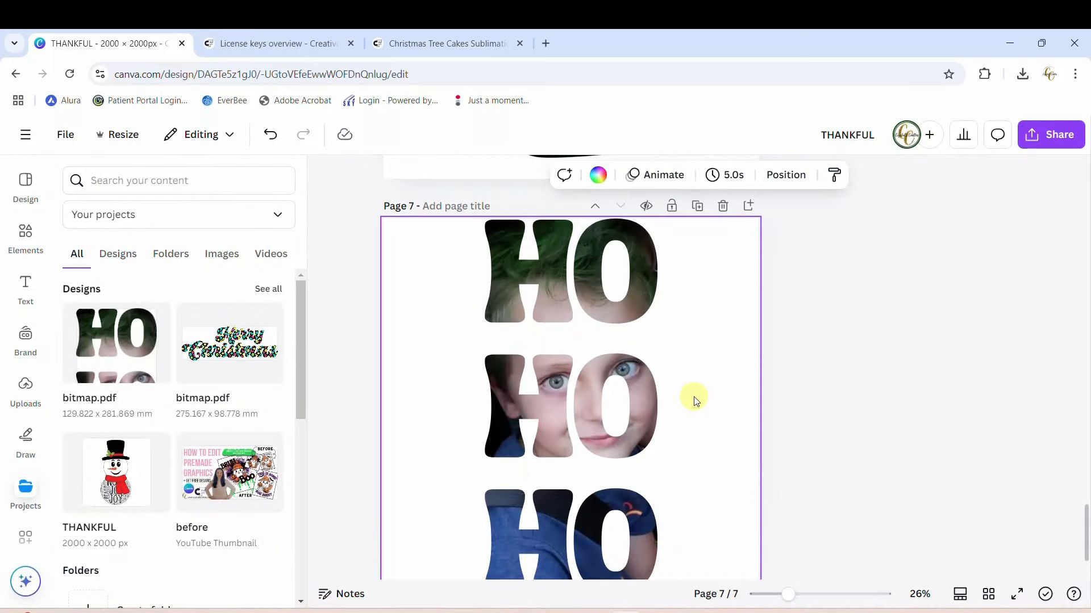
{"action": "left_click", "coordinate": [607, 267]}
{"action": "double_click", "coordinate": [603, 306]}
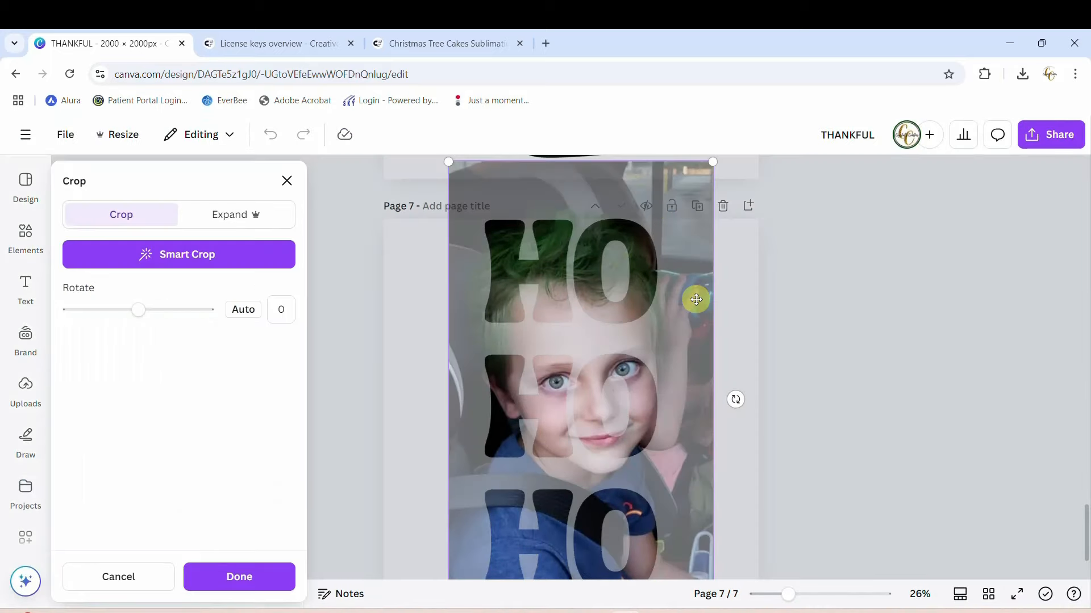
{"action": "left_click", "coordinate": [733, 305]}
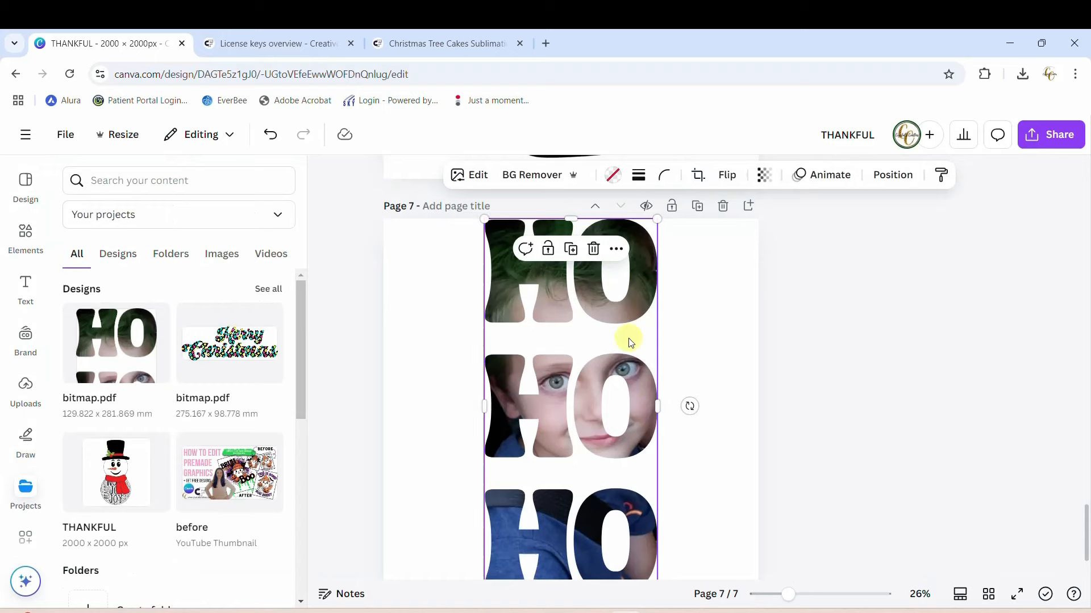
{"action": "left_click", "coordinate": [720, 319]}
{"action": "left_click", "coordinate": [623, 308]}
{"action": "double_click", "coordinate": [622, 308]}
{"action": "key", "text": "Delete"}
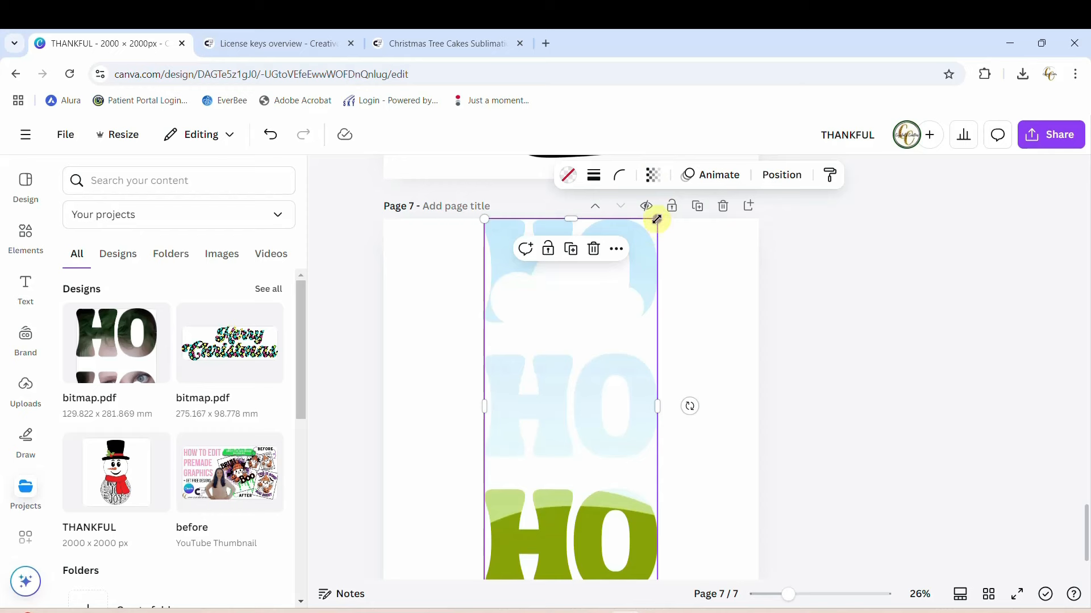
Step: Shrink the empty HO HO HO frame and move it from page 7 onto the tree cake on page 6
{"action": "left_click_drag", "start_coordinate": [657, 220], "coordinate": [595, 348]}
{"action": "scroll", "coordinate": [713, 410], "scroll_direction": "up", "scroll_amount": 3}
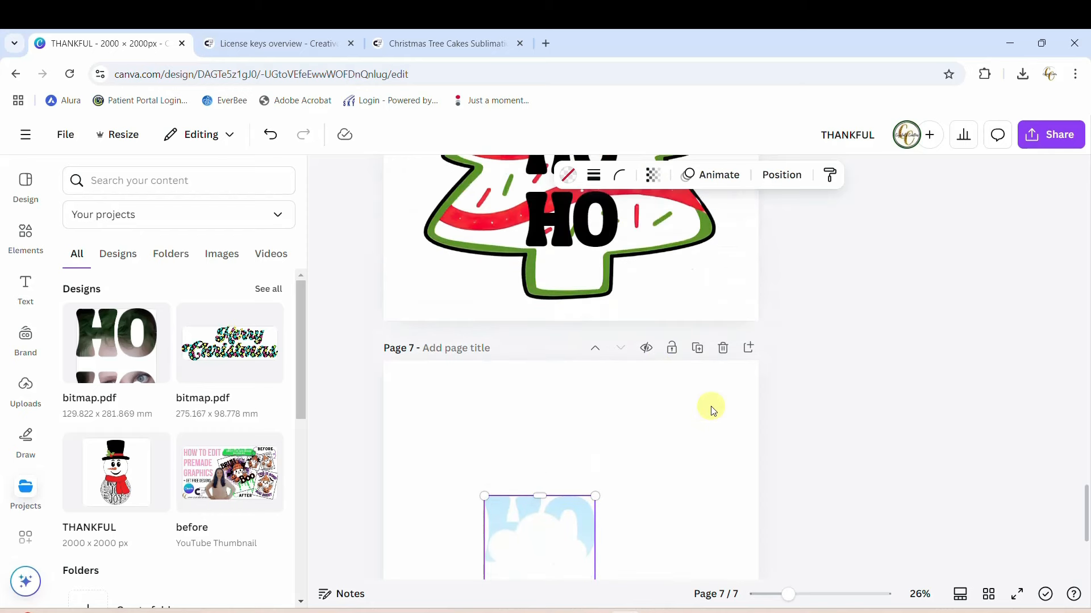
{"action": "scroll", "coordinate": [713, 410], "scroll_direction": "up", "scroll_amount": 2}
{"action": "scroll", "coordinate": [708, 409], "scroll_direction": "down", "scroll_amount": 2}
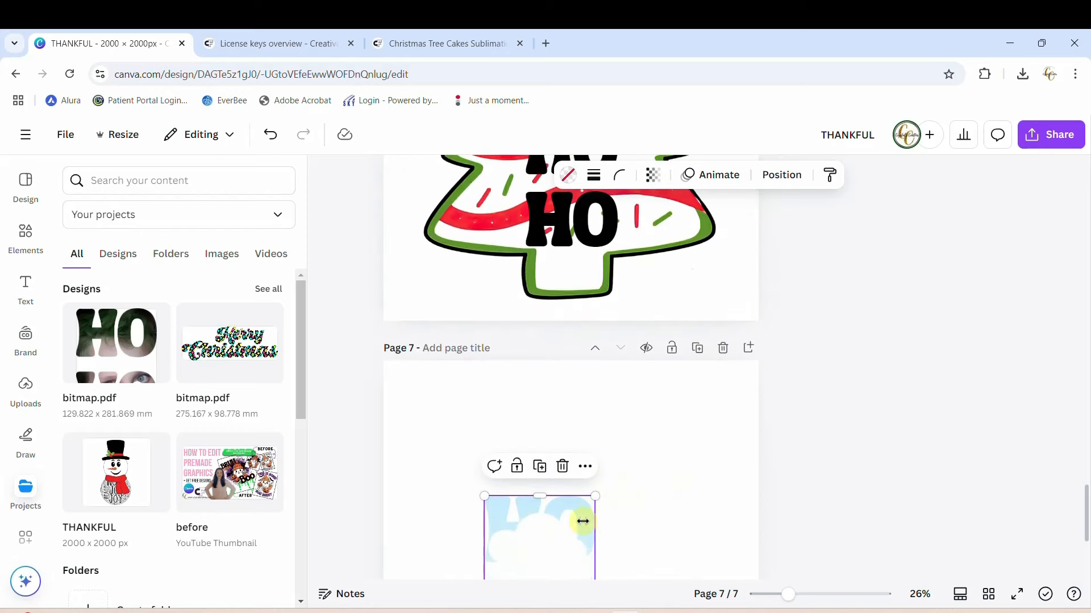
{"action": "left_click_drag", "start_coordinate": [575, 534], "coordinate": [604, 145]}
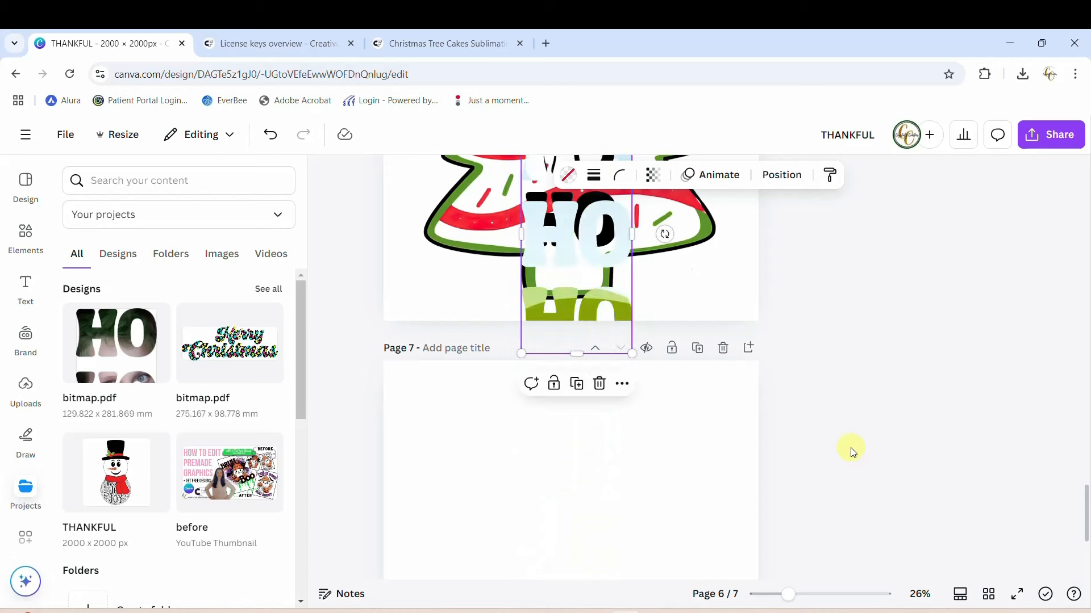
Step: Scale the frame to the size of the black HO HO HO lettering and lay it over the letters, slightly offset up and left
{"action": "scroll", "coordinate": [851, 451], "scroll_direction": "up", "scroll_amount": 2}
{"action": "scroll", "coordinate": [850, 451], "scroll_direction": "up", "scroll_amount": 3}
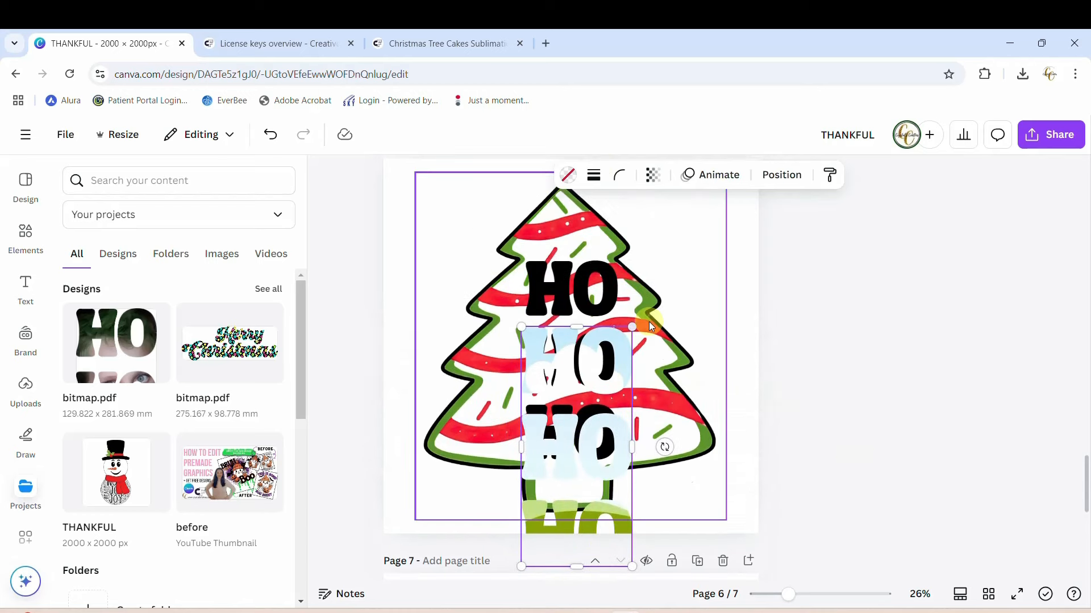
{"action": "left_click", "coordinate": [634, 323]}
{"action": "left_click", "coordinate": [630, 343]}
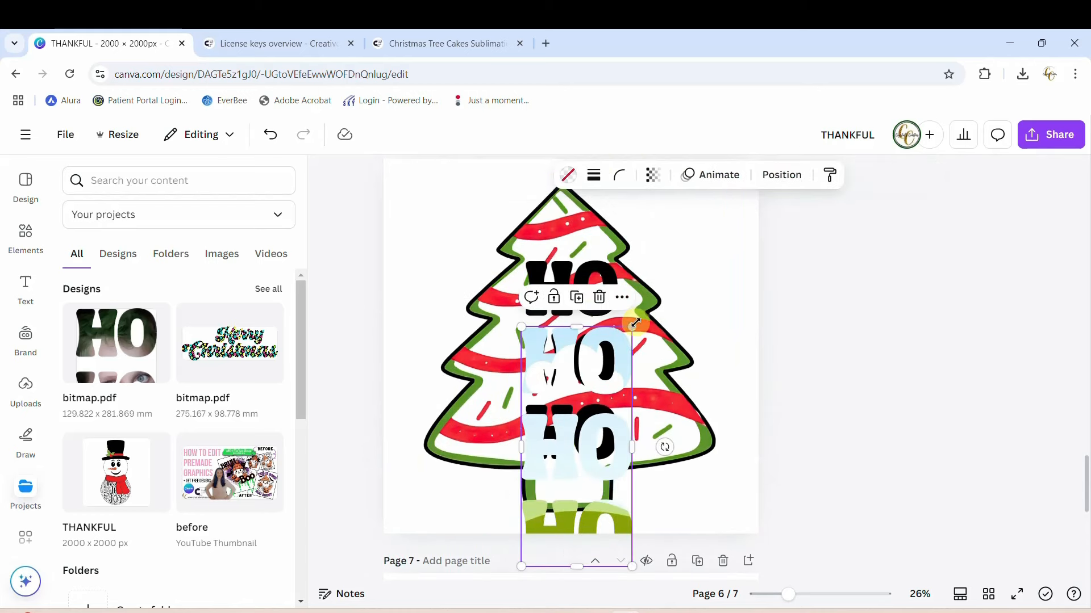
{"action": "left_click_drag", "start_coordinate": [635, 329], "coordinate": [621, 351]}
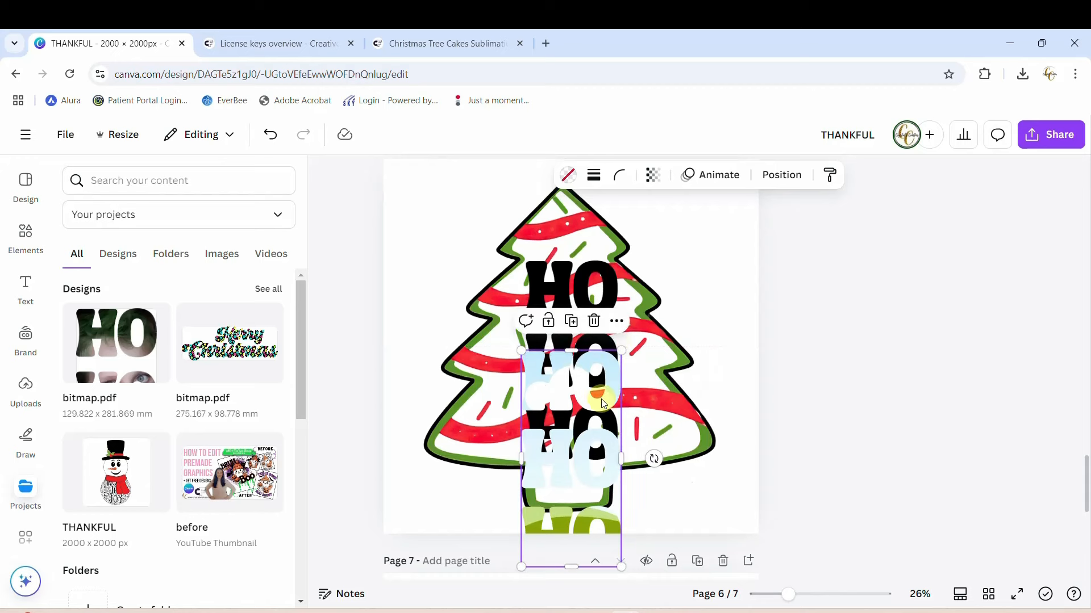
{"action": "left_click_drag", "start_coordinate": [592, 393], "coordinate": [582, 309]}
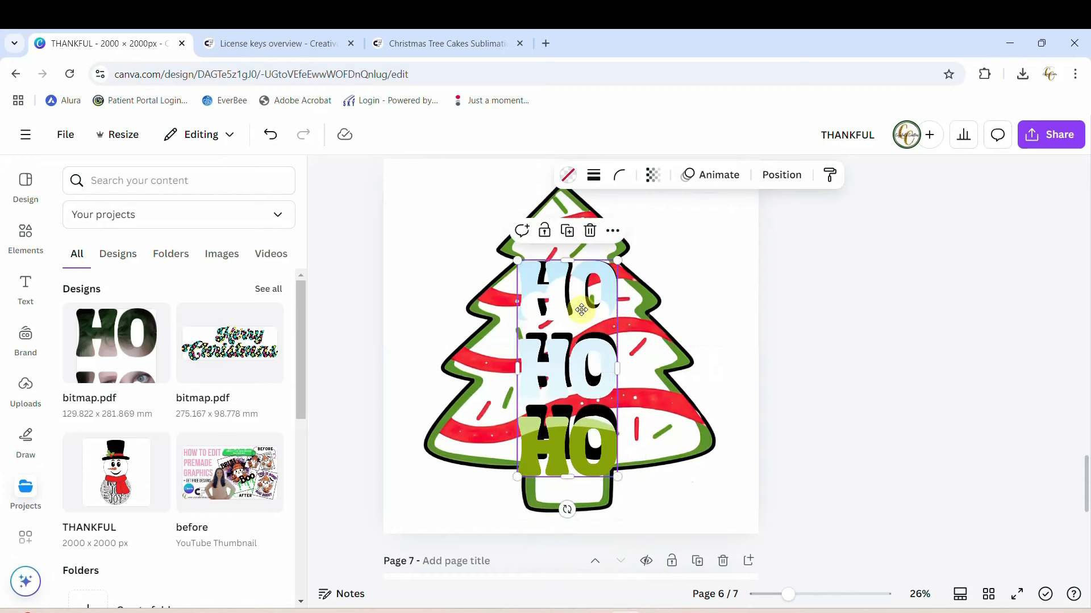
{"action": "mouse_move", "coordinate": [619, 257]}
{"action": "left_mouse_down"}
{"action": "mouse_move", "coordinate": [638, 297]}
{"action": "mouse_move", "coordinate": [613, 274]}
{"action": "left_mouse_up"}
{"action": "left_click_drag", "start_coordinate": [572, 367], "coordinate": [575, 350]}
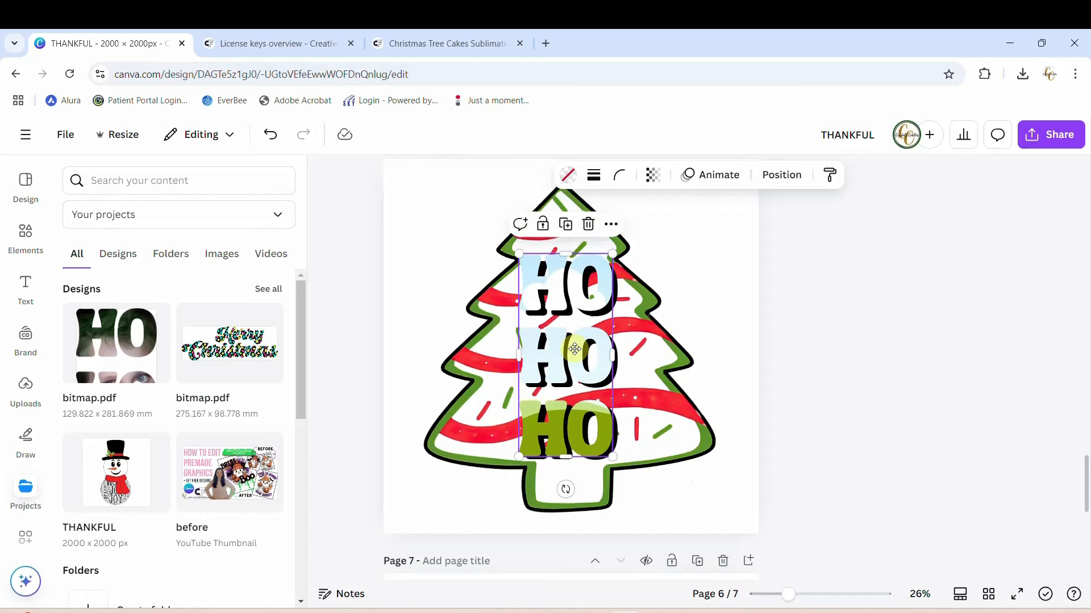
Step: Add the uploaded Christmas Tree Cakes image to page 7 and fill the HO HO HO frame on page 6 with it
{"action": "scroll", "coordinate": [821, 383], "scroll_direction": "up", "scroll_amount": 5}
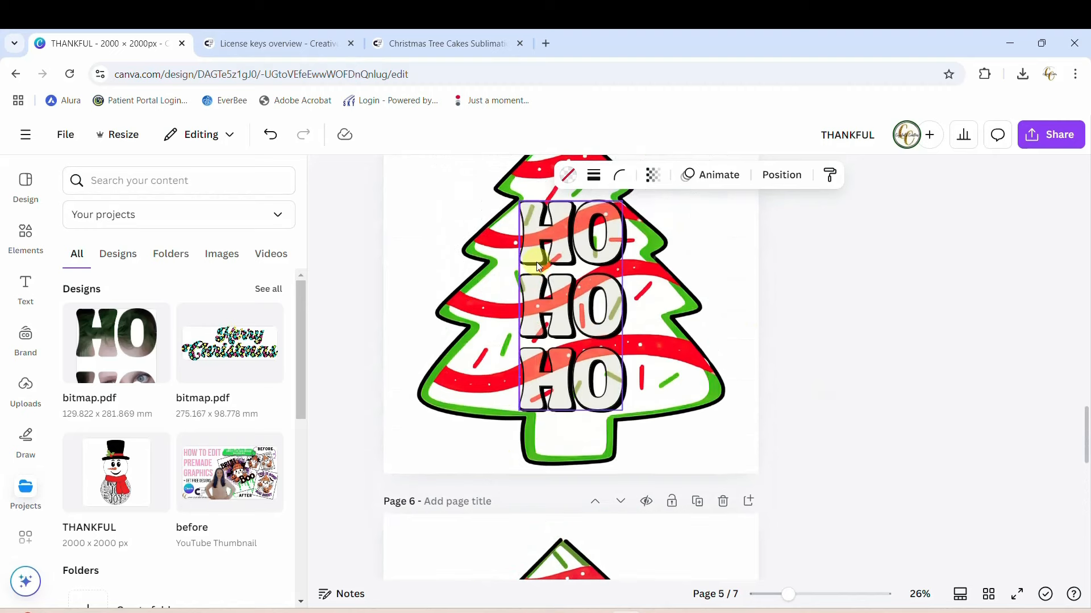
{"action": "scroll", "coordinate": [851, 422], "scroll_direction": "down", "scroll_amount": 5}
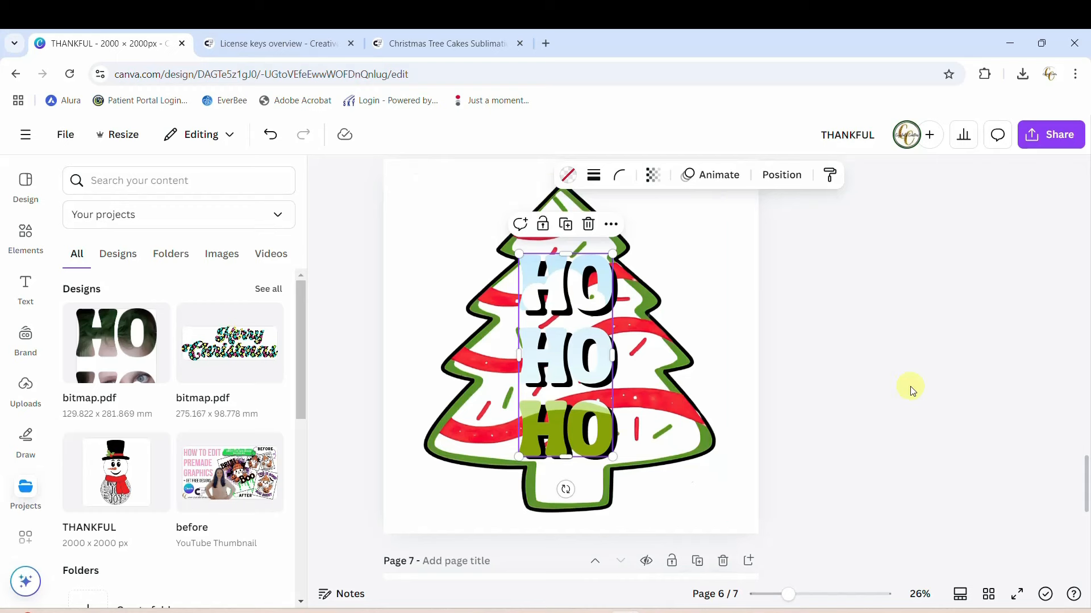
{"action": "scroll", "coordinate": [930, 410], "scroll_direction": "up", "scroll_amount": 2}
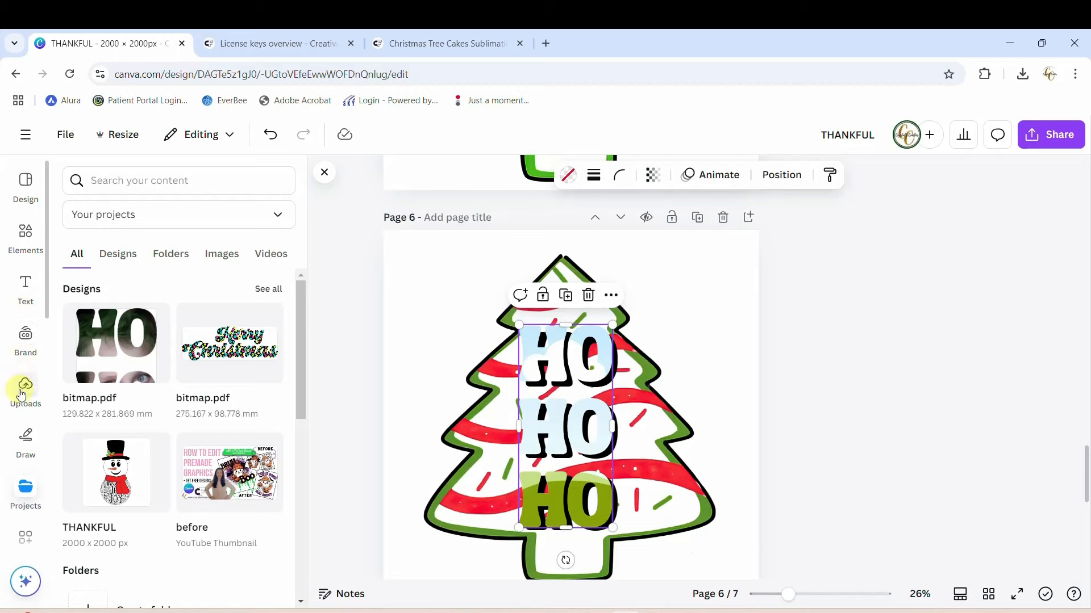
{"action": "left_click", "coordinate": [23, 391]}
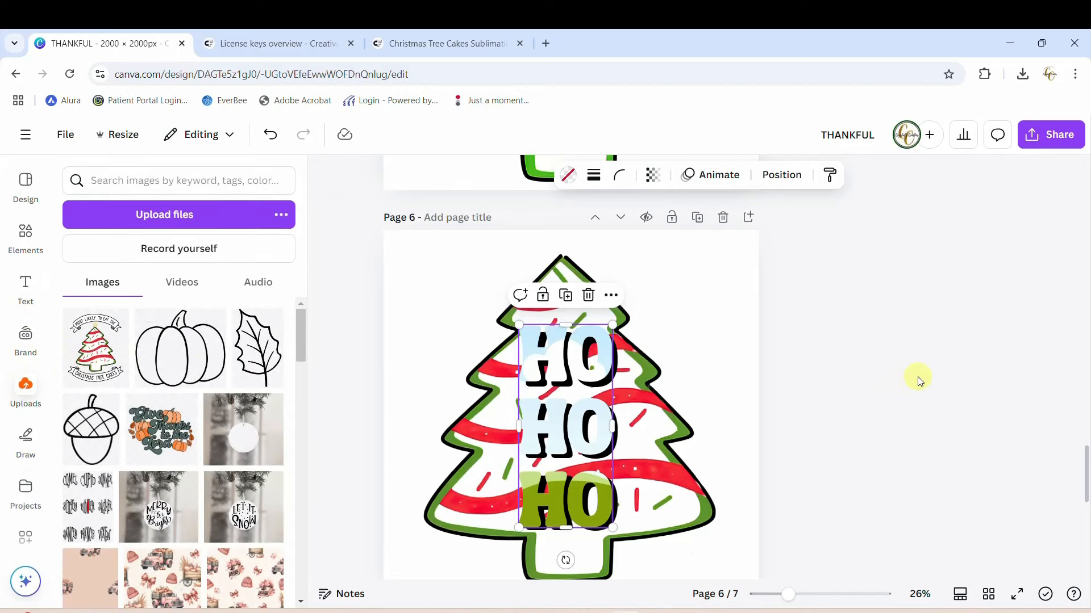
{"action": "scroll", "coordinate": [909, 375], "scroll_direction": "down", "scroll_amount": 5}
{"action": "left_click", "coordinate": [94, 355]}
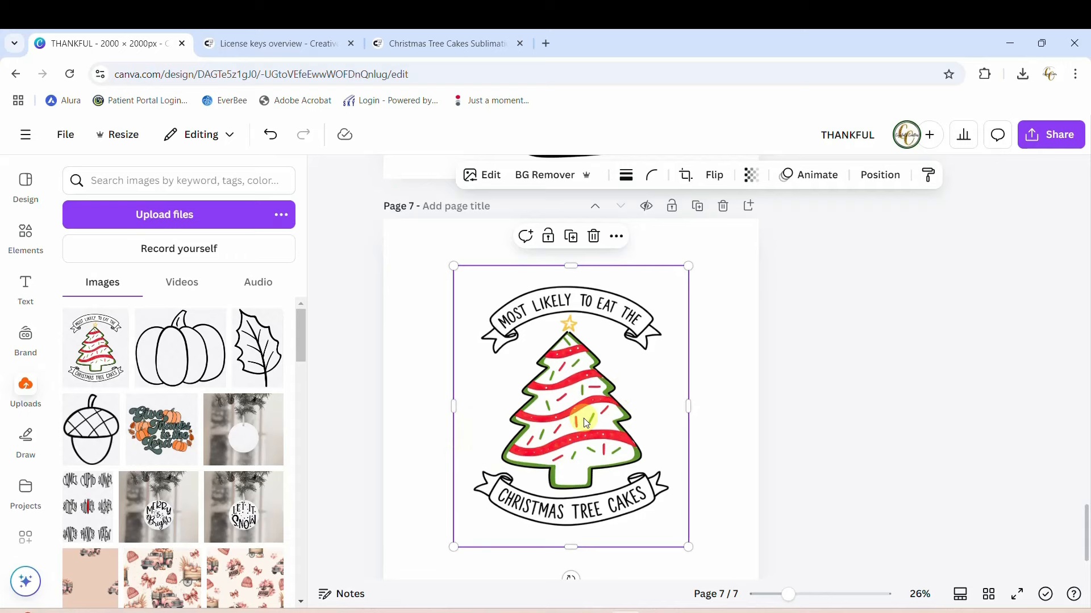
{"action": "scroll", "coordinate": [586, 422], "scroll_direction": "up", "scroll_amount": 5}
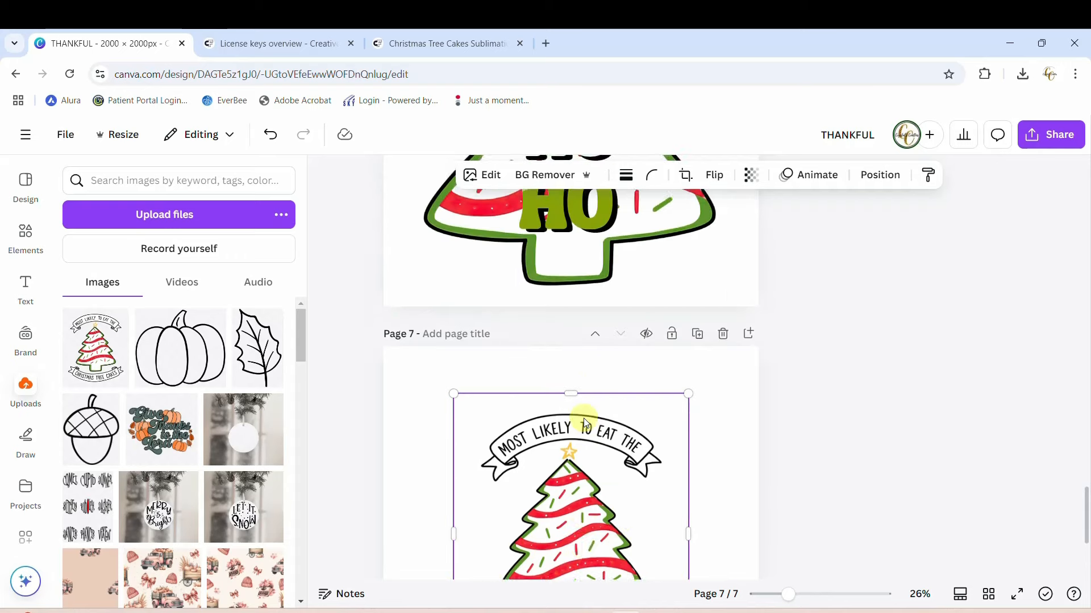
{"action": "left_click_drag", "start_coordinate": [117, 372], "coordinate": [560, 348]}
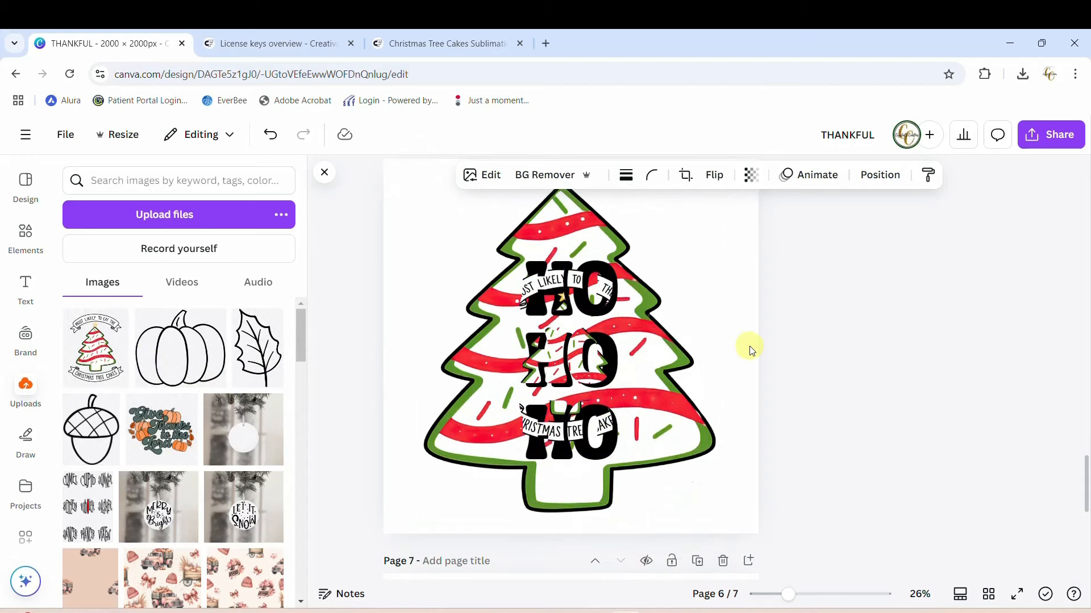
Step: Enlarge the Christmas Tree Cakes image inside the HO HO HO frame on page 6 and position its tree over the page's tree
{"action": "scroll", "coordinate": [750, 350], "scroll_direction": "up", "scroll_amount": 2}
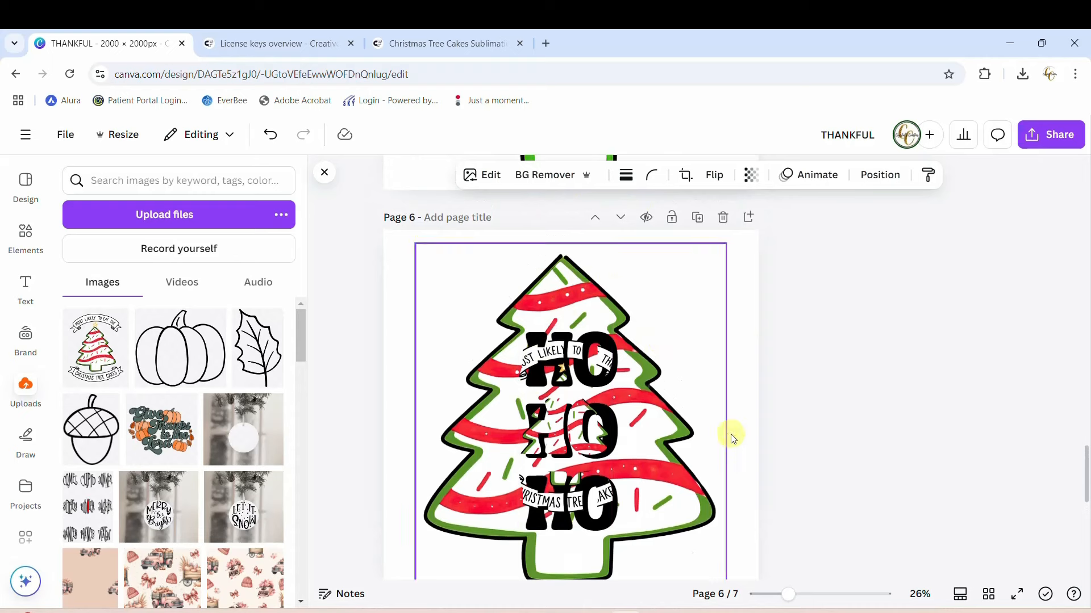
{"action": "left_click", "coordinate": [571, 411]}
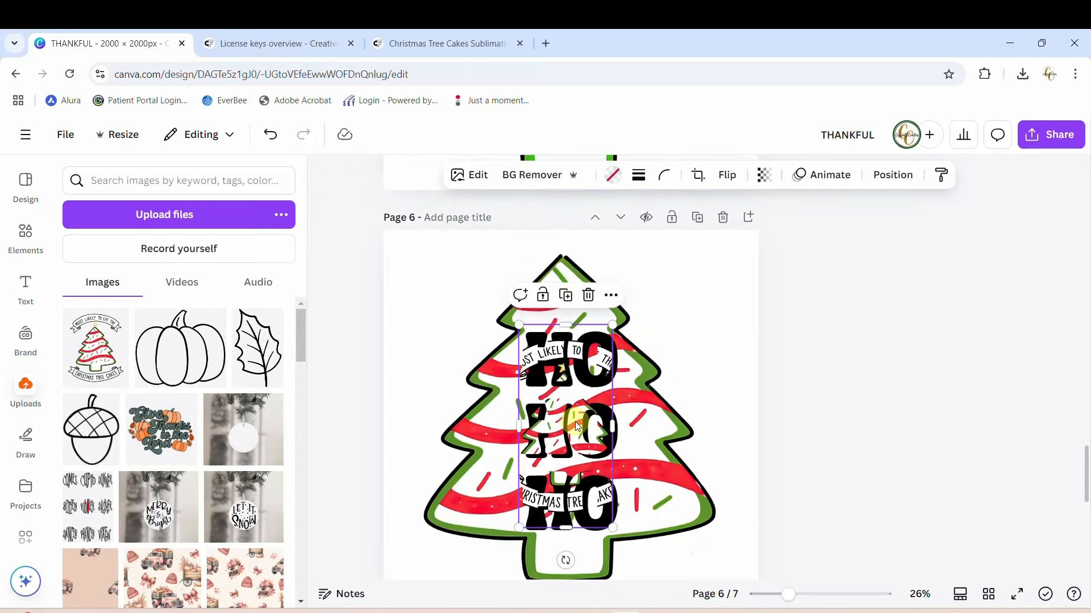
{"action": "double_click", "coordinate": [575, 422]}
{"action": "scroll", "coordinate": [718, 403], "scroll_direction": "down", "scroll_amount": 2}
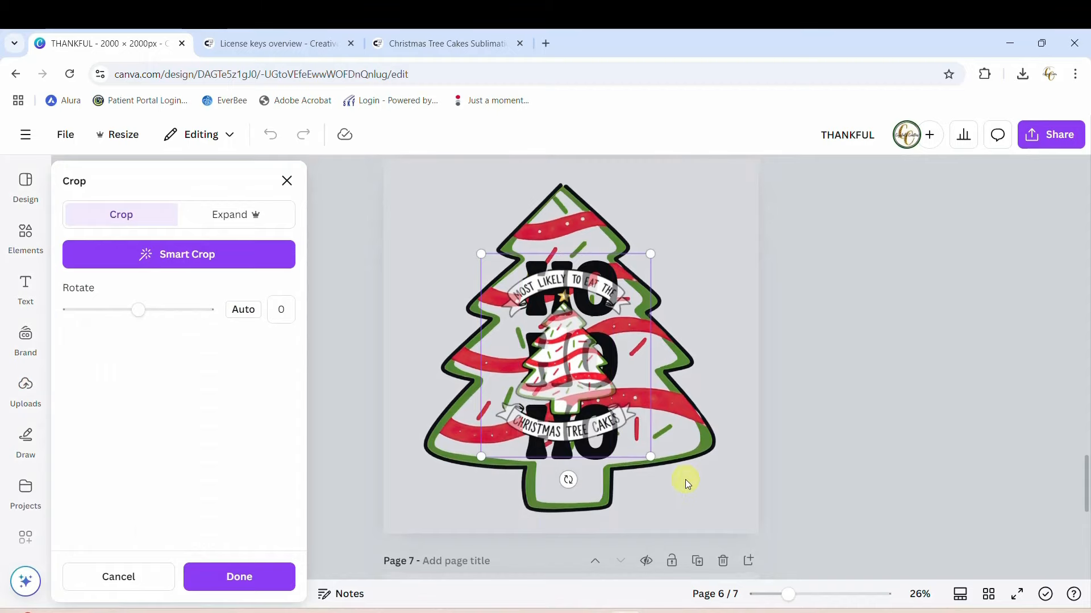
{"action": "left_click_drag", "start_coordinate": [649, 455], "coordinate": [845, 592]}
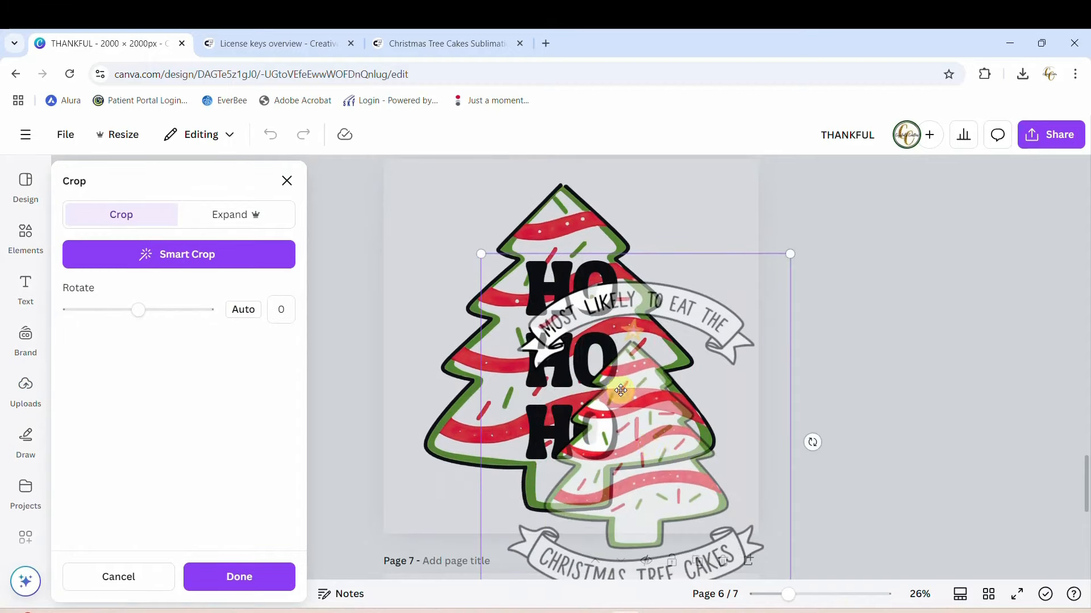
{"action": "left_click_drag", "start_coordinate": [620, 391], "coordinate": [576, 282]}
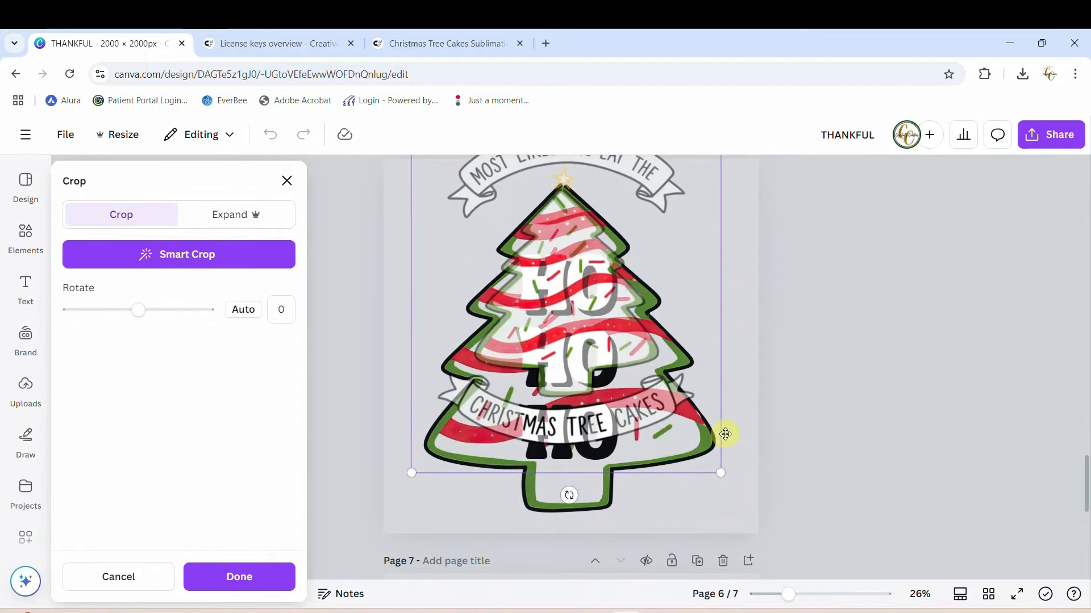
{"action": "left_click_drag", "start_coordinate": [730, 487], "coordinate": [841, 585]}
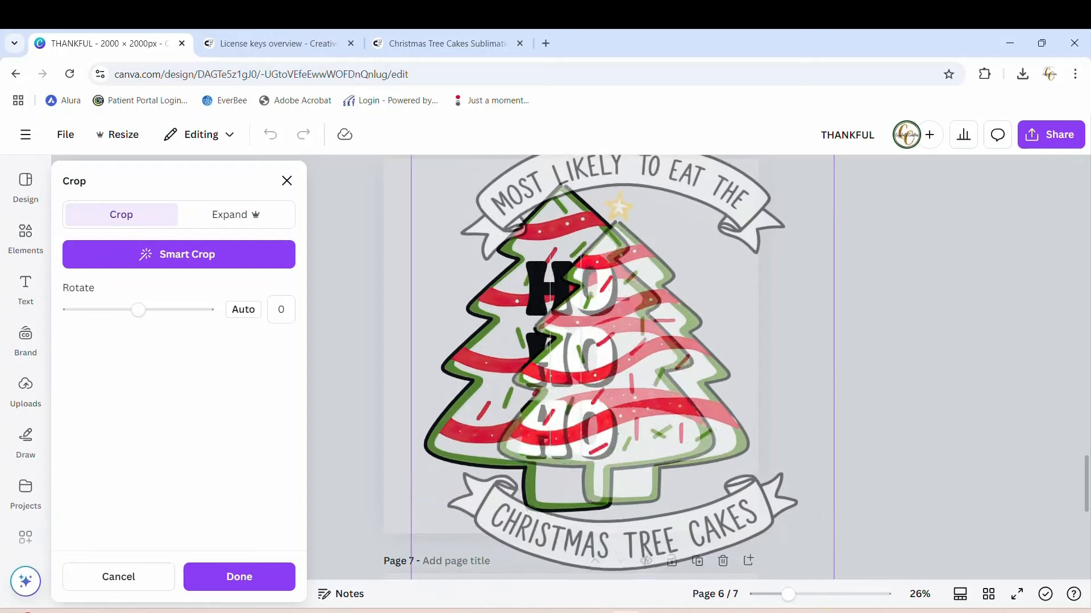
{"action": "left_click_drag", "start_coordinate": [658, 377], "coordinate": [601, 340]}
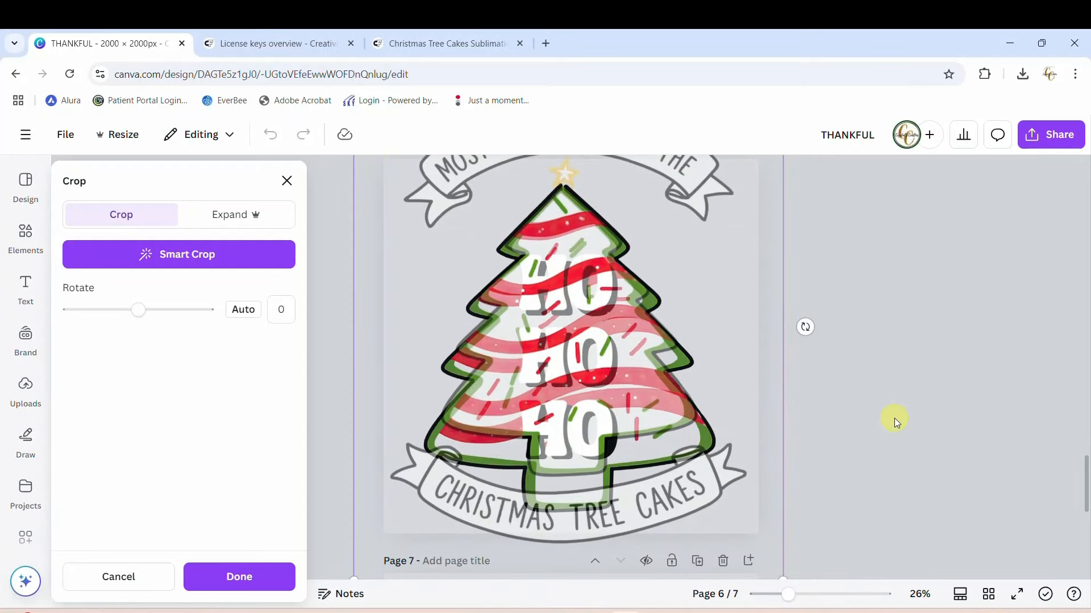
Step: Fine-tune the image's size and position inside the frame so its stripes line up with the large tree, and apply the crop
{"action": "scroll", "coordinate": [869, 489], "scroll_direction": "down", "scroll_amount": 1}
{"action": "left_click_drag", "start_coordinate": [791, 594], "coordinate": [775, 594]}
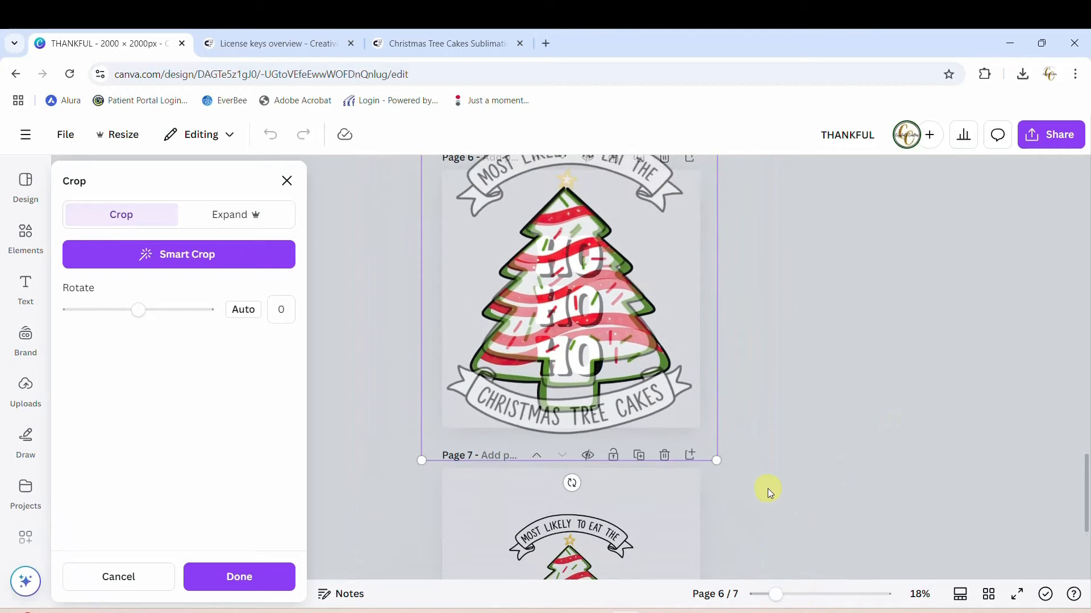
{"action": "left_click_drag", "start_coordinate": [717, 459], "coordinate": [746, 495]}
{"action": "mouse_move", "coordinate": [646, 351]}
{"action": "left_mouse_down"}
{"action": "mouse_move", "coordinate": [626, 346]}
{"action": "mouse_move", "coordinate": [636, 343]}
{"action": "left_mouse_up"}
{"action": "key", "text": "Return"}
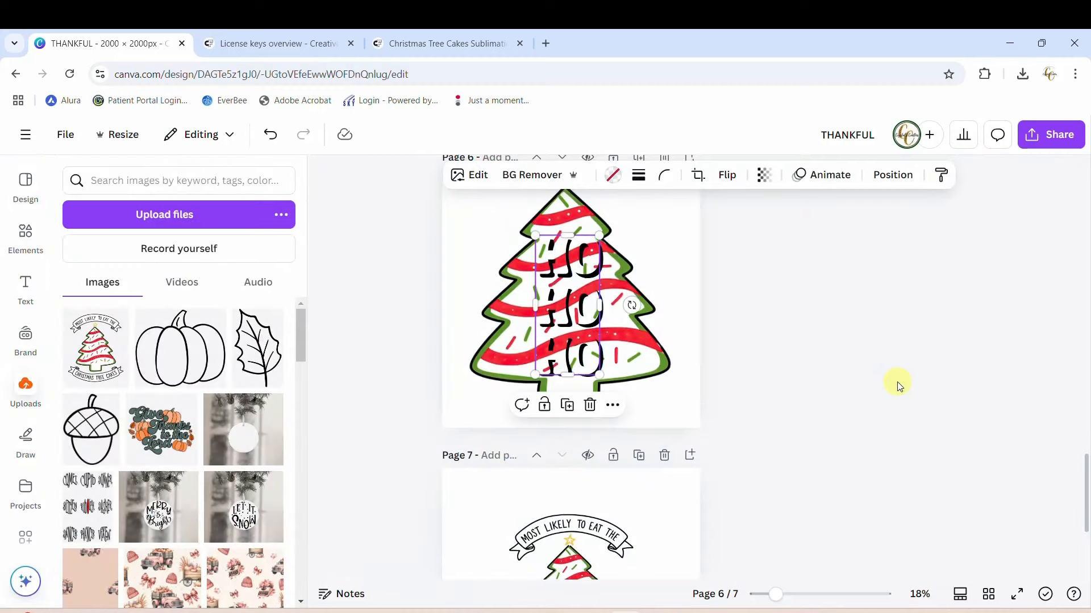
Step: Add a solid border with a weight of 4 to the HO HO HO frame on page 6
{"action": "scroll", "coordinate": [897, 382], "scroll_direction": "up", "scroll_amount": 2}
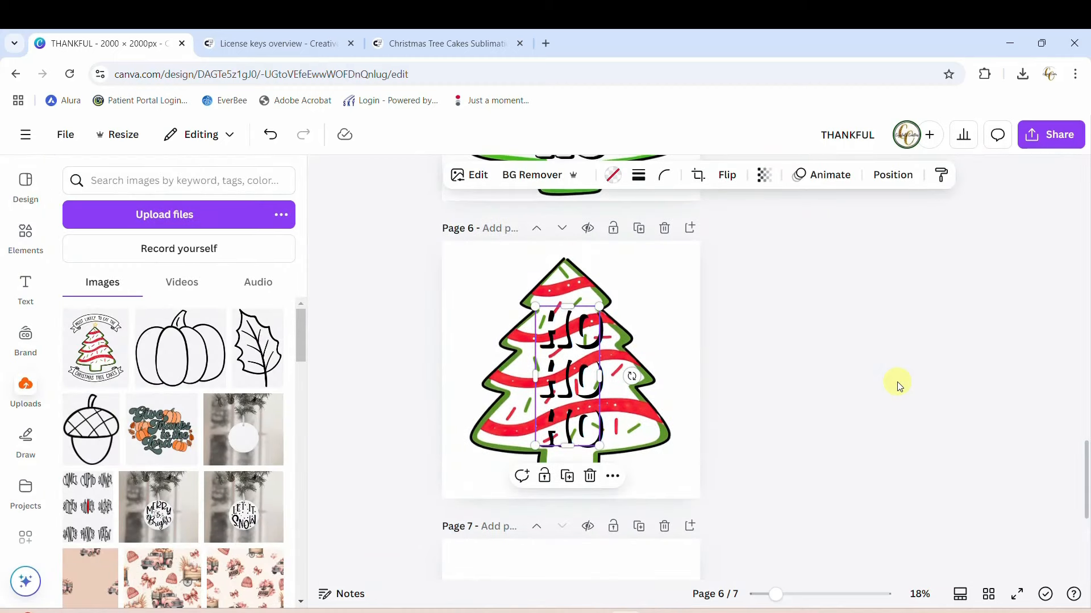
{"action": "scroll", "coordinate": [897, 382], "scroll_direction": "down", "scroll_amount": 2}
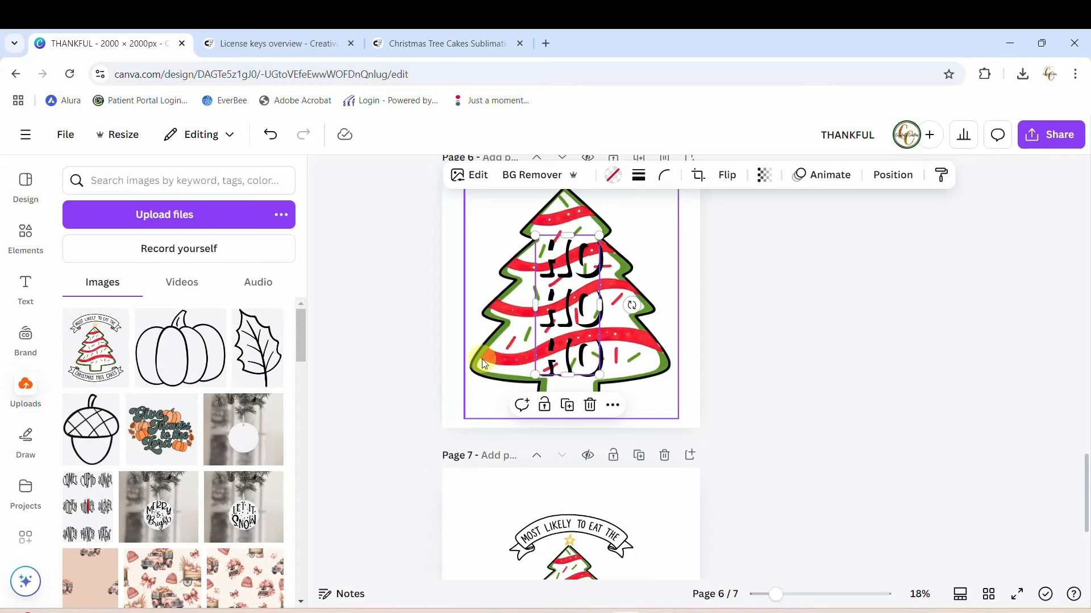
{"action": "scroll", "coordinate": [811, 465], "scroll_direction": "down", "scroll_amount": 1}
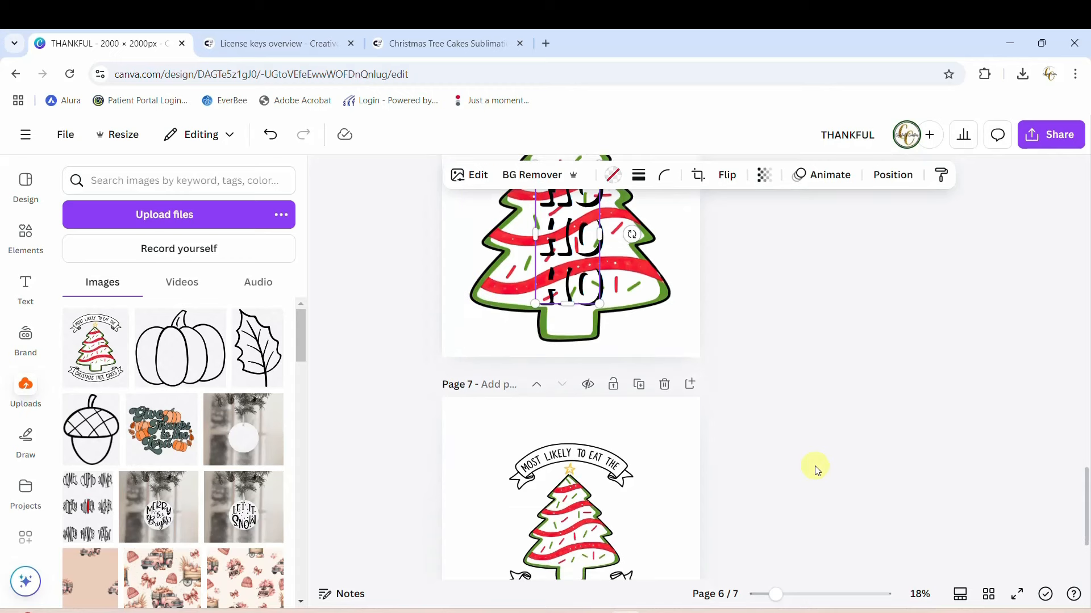
{"action": "scroll", "coordinate": [815, 469], "scroll_direction": "up", "scroll_amount": 2}
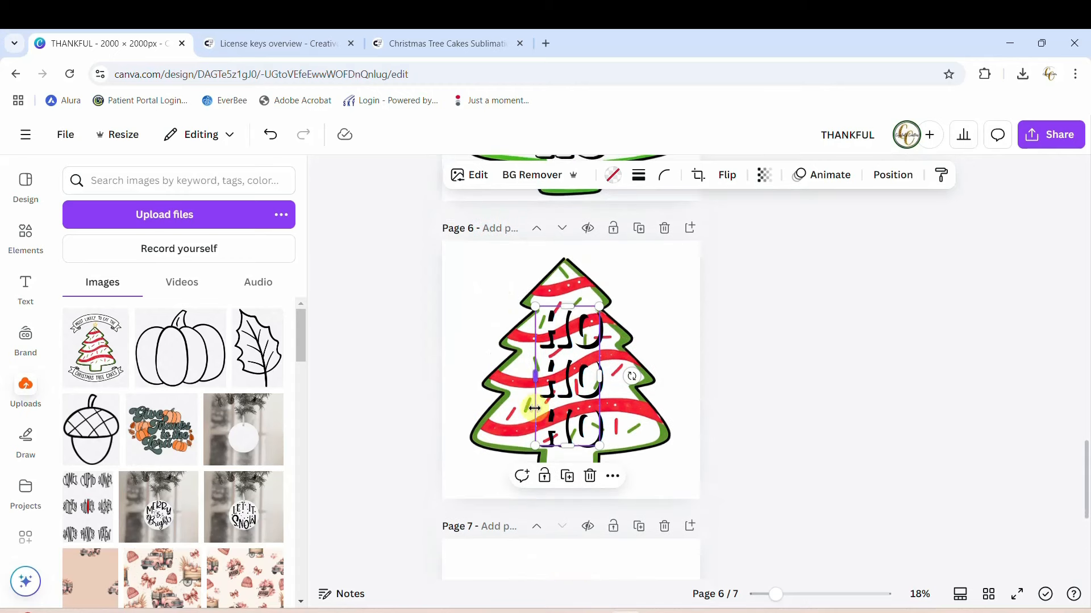
{"action": "mouse_move", "coordinate": [776, 595]}
{"action": "left_mouse_down"}
{"action": "mouse_move", "coordinate": [806, 594]}
{"action": "mouse_move", "coordinate": [792, 594]}
{"action": "left_mouse_up"}
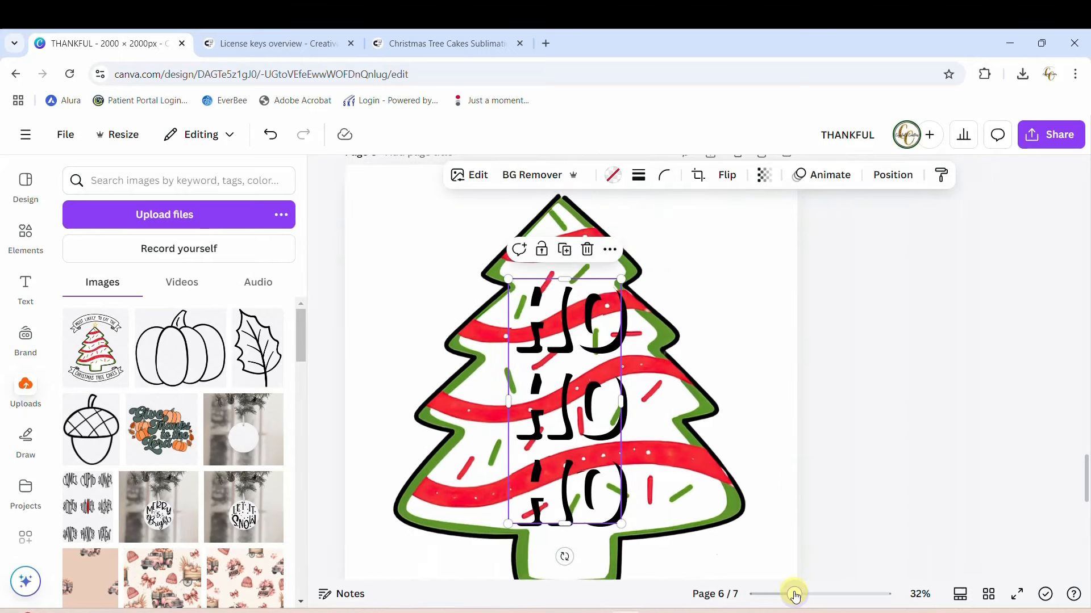
{"action": "left_click", "coordinate": [876, 473]}
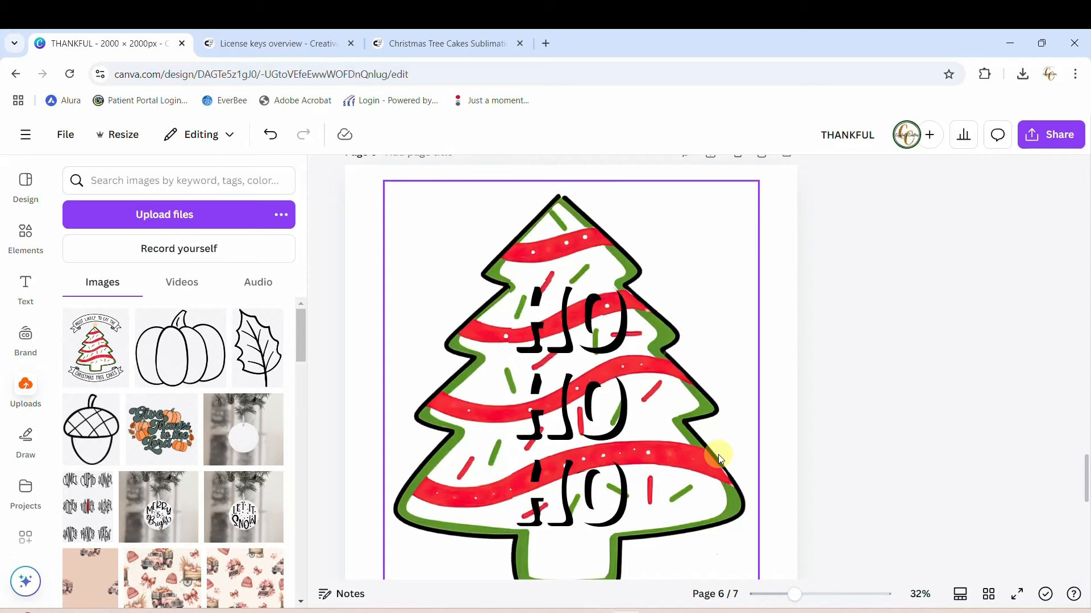
{"action": "left_click", "coordinate": [558, 315]}
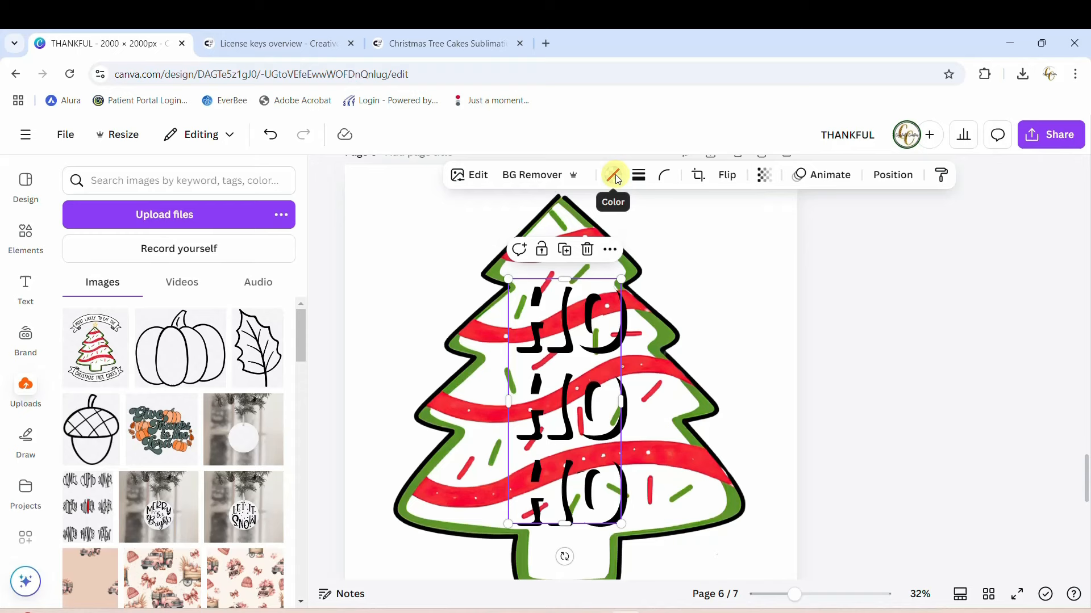
{"action": "left_click", "coordinate": [638, 175]}
{"action": "left_click", "coordinate": [599, 218]}
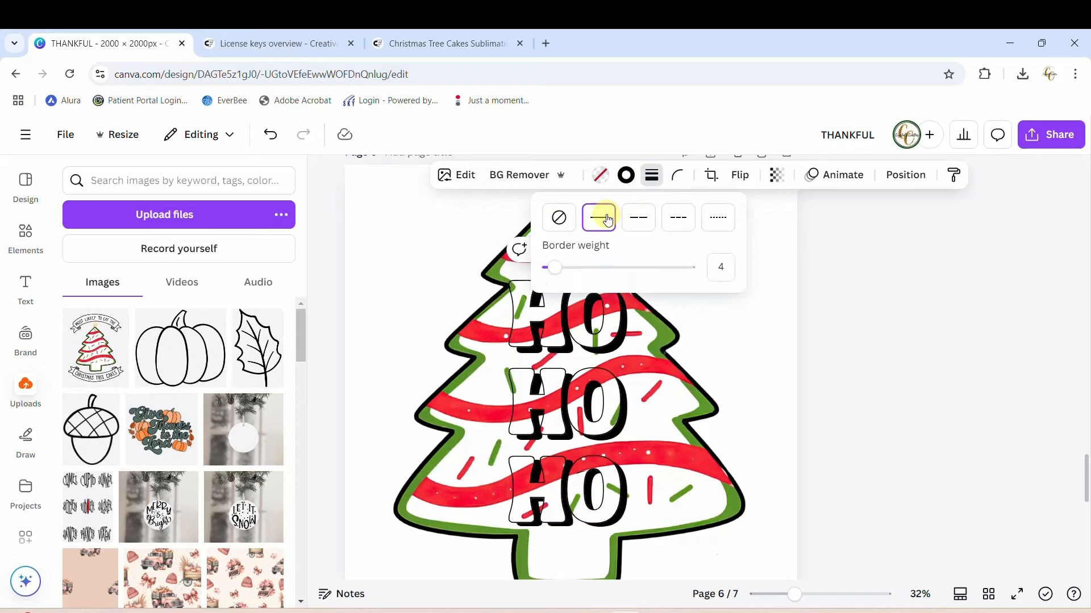
{"action": "double_click", "coordinate": [608, 408]}
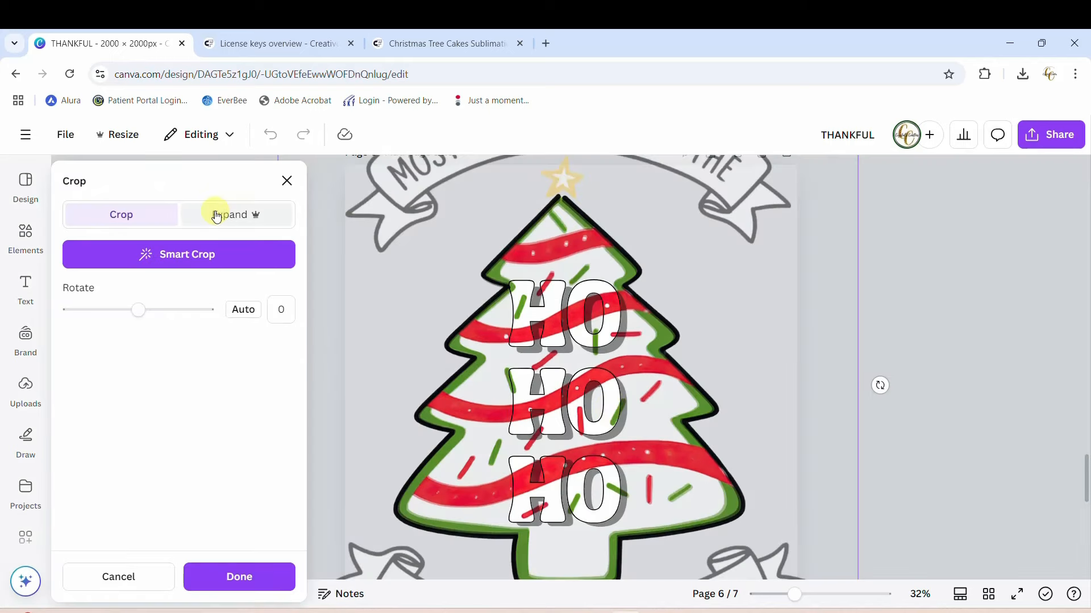
{"action": "scroll", "coordinate": [963, 403], "scroll_direction": "up", "scroll_amount": 1}
{"action": "scroll", "coordinate": [963, 403], "scroll_direction": "up", "scroll_amount": 1}
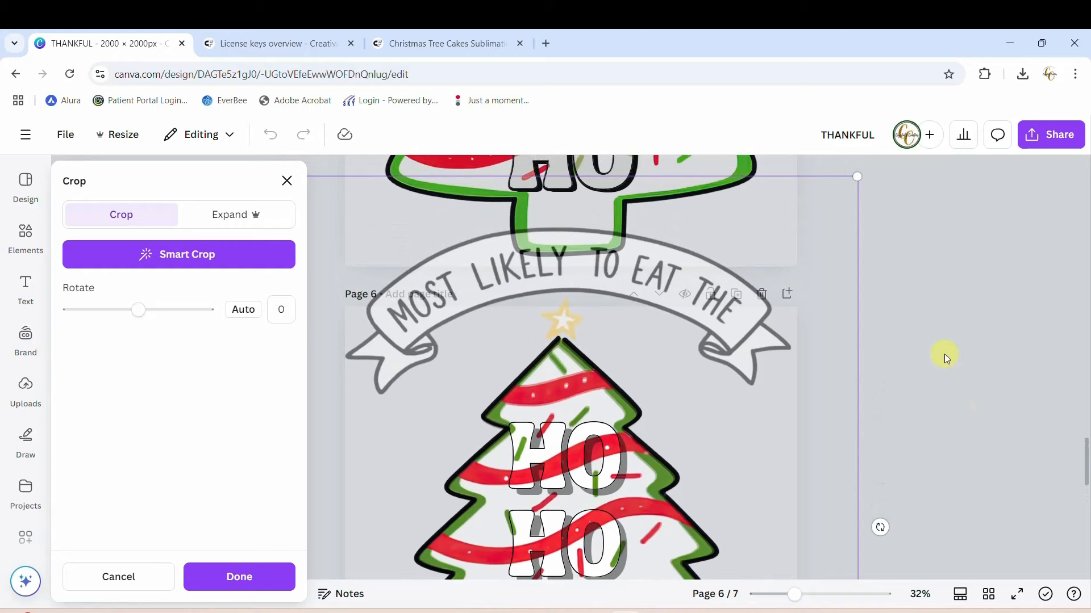
{"action": "scroll", "coordinate": [944, 353], "scroll_direction": "up", "scroll_amount": 1}
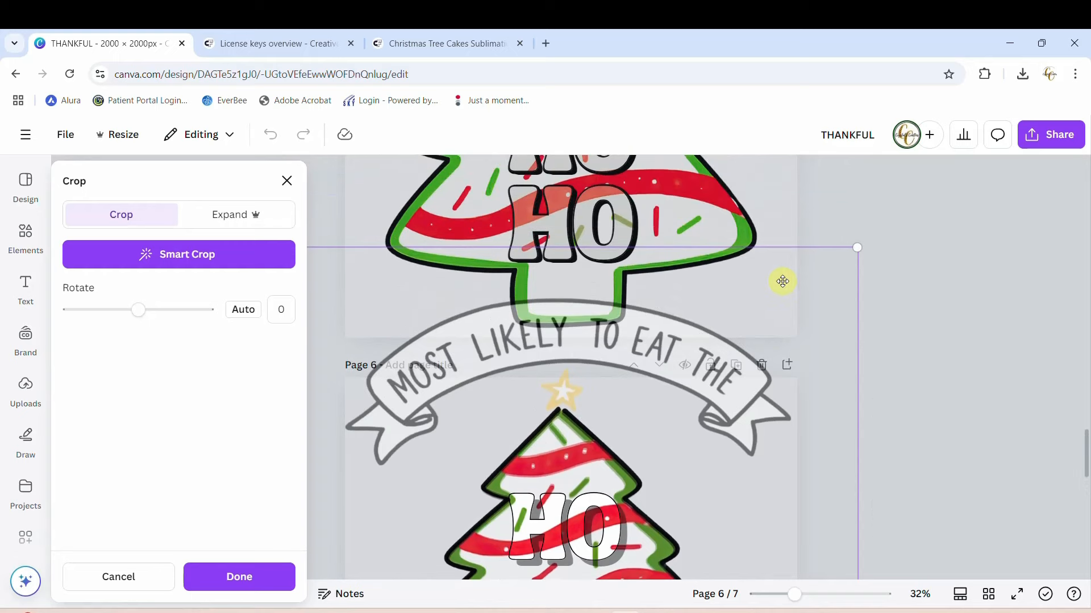
{"action": "left_click", "coordinate": [107, 578]}
{"action": "scroll", "coordinate": [894, 544], "scroll_direction": "down", "scroll_amount": 2}
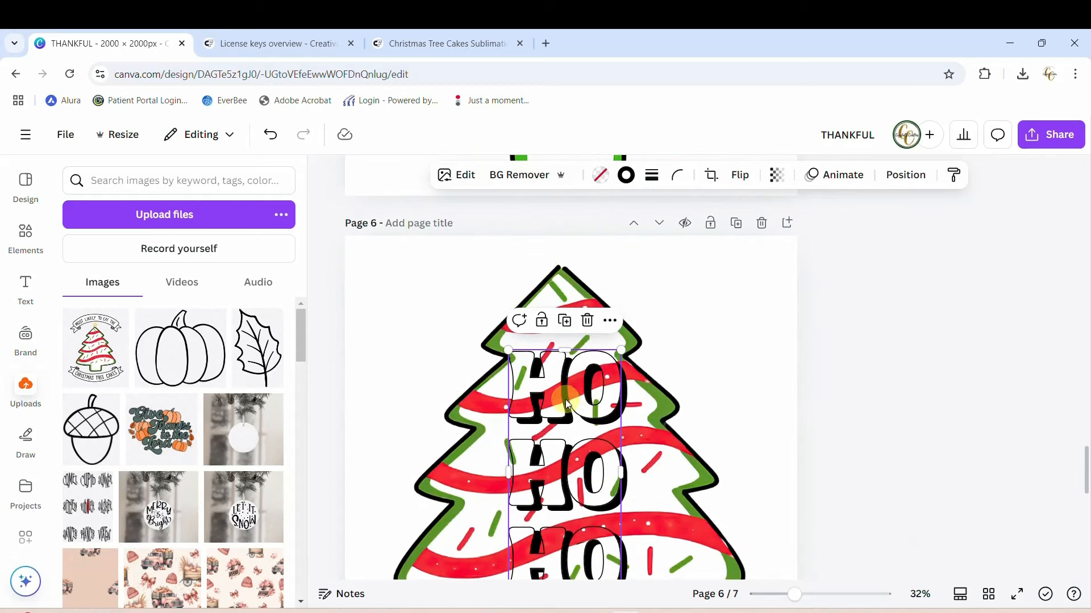
Step: Try the Sangri filter on the HO HO HO frame's image and apply the Vivid filter Eldar instead
{"action": "left_click", "coordinate": [465, 176]}
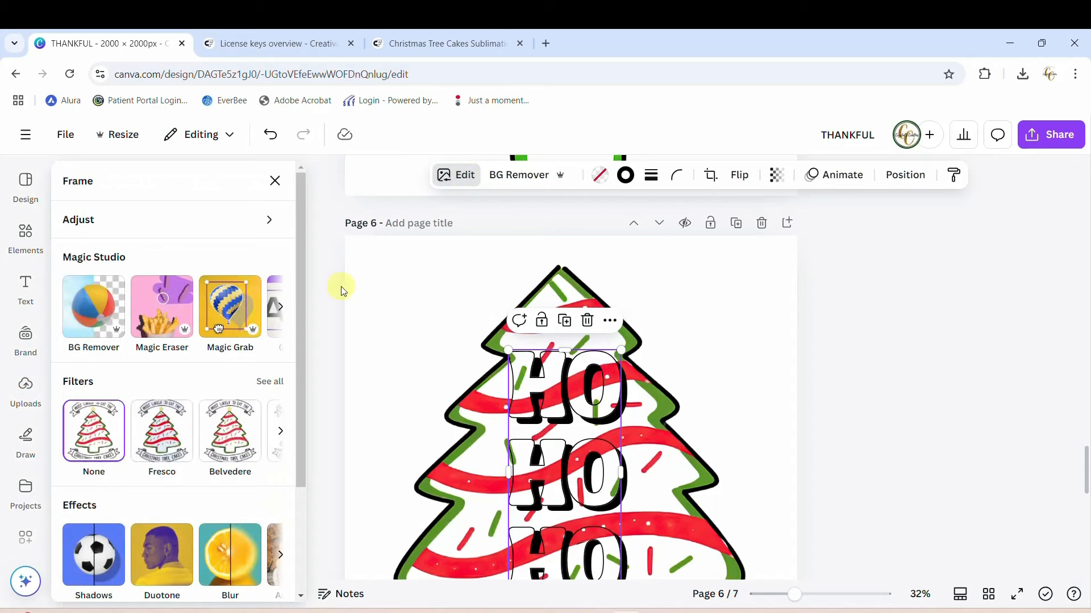
{"action": "left_click", "coordinate": [267, 384]}
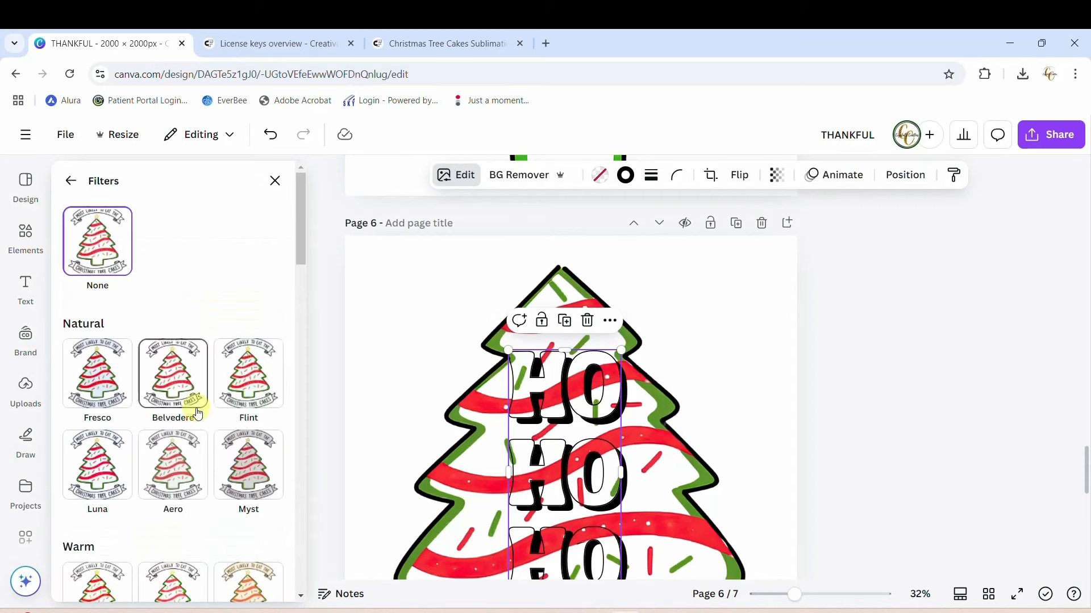
{"action": "scroll", "coordinate": [195, 409], "scroll_direction": "down", "scroll_amount": 3}
{"action": "scroll", "coordinate": [197, 413], "scroll_direction": "down", "scroll_amount": 2}
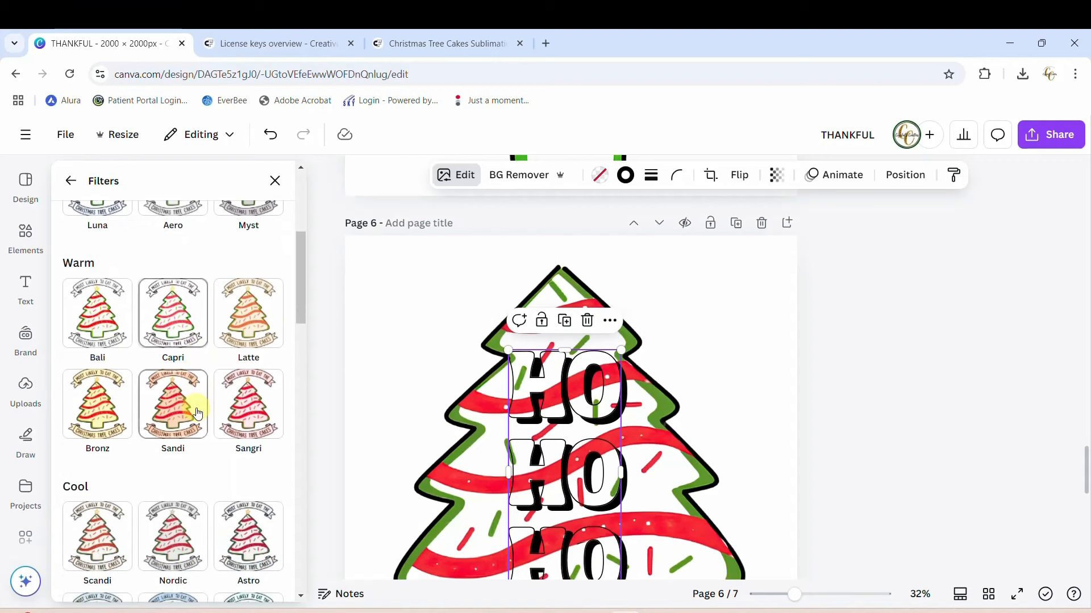
{"action": "left_click", "coordinate": [240, 412]}
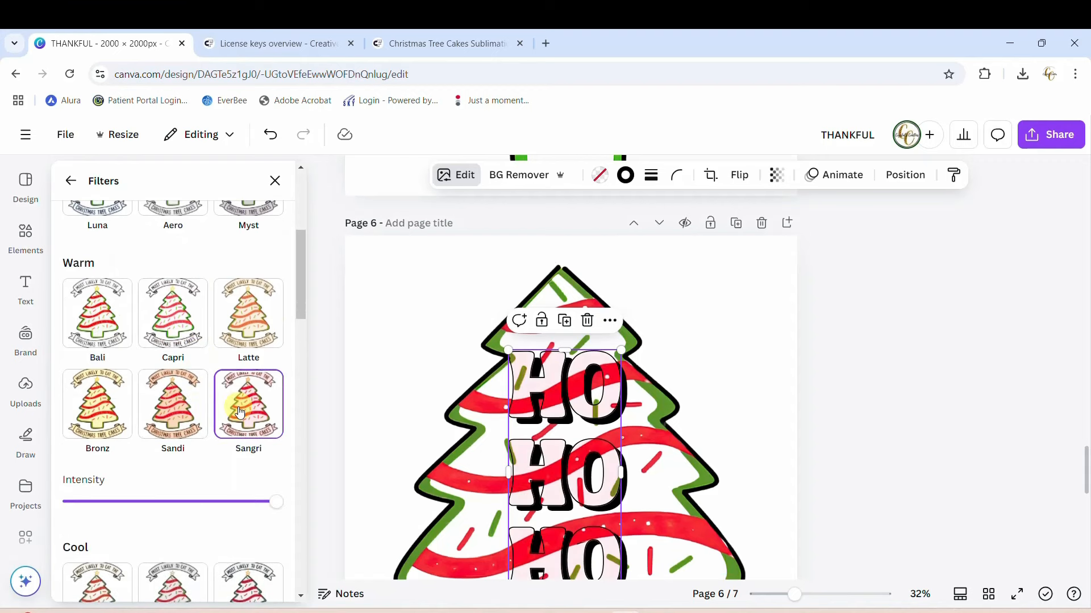
{"action": "scroll", "coordinate": [238, 410], "scroll_direction": "down", "scroll_amount": 2}
{"action": "scroll", "coordinate": [977, 449], "scroll_direction": "down", "scroll_amount": 2}
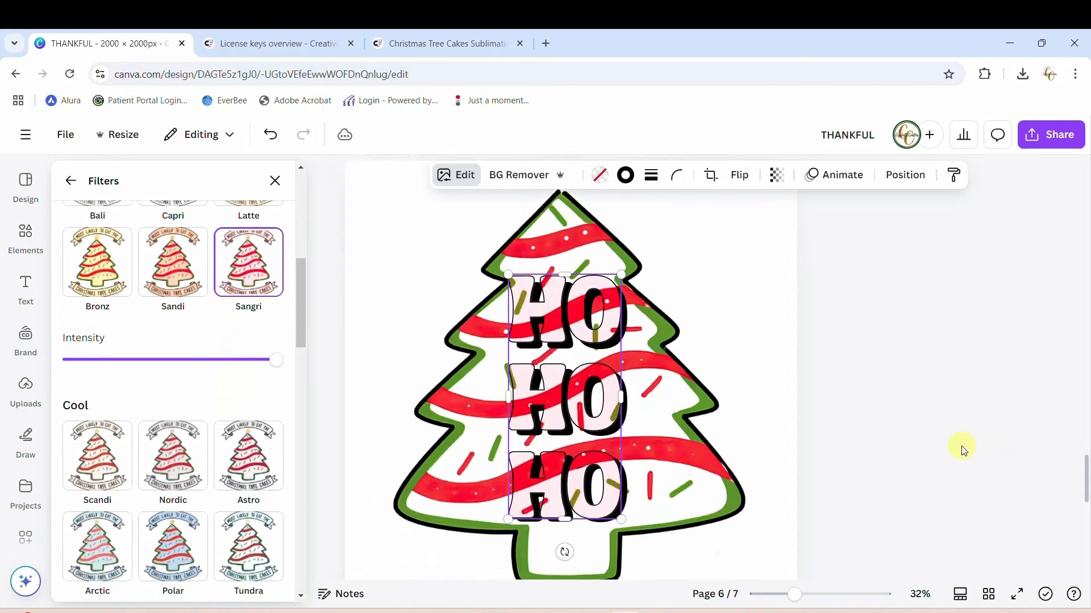
{"action": "scroll", "coordinate": [962, 445], "scroll_direction": "down", "scroll_amount": 2}
{"action": "scroll", "coordinate": [880, 440], "scroll_direction": "up", "scroll_amount": 2}
{"action": "scroll", "coordinate": [239, 460], "scroll_direction": "down", "scroll_amount": 1}
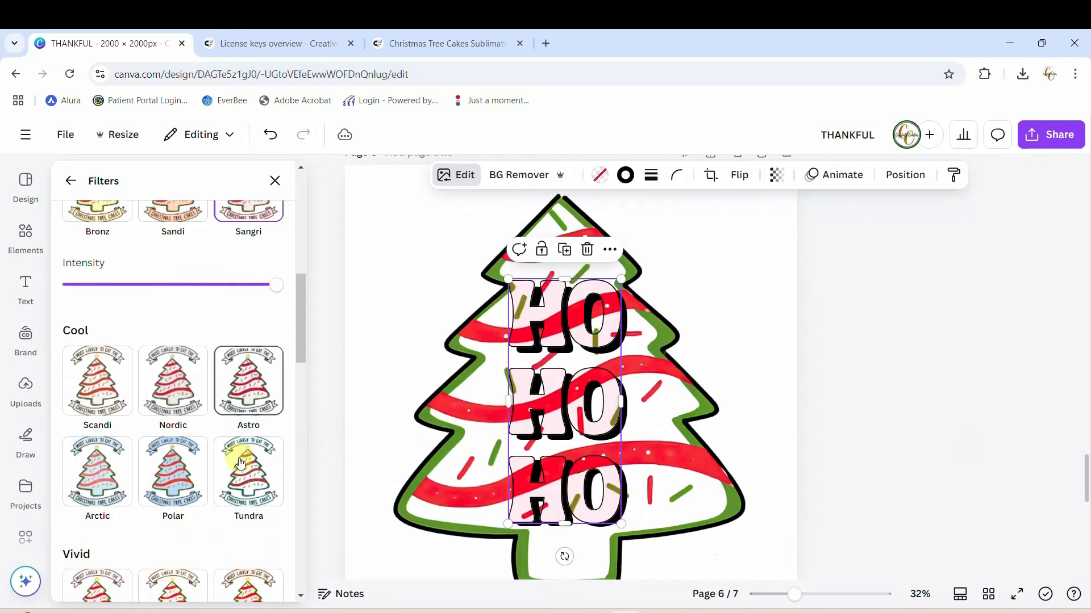
{"action": "scroll", "coordinate": [239, 464], "scroll_direction": "down", "scroll_amount": 2}
{"action": "left_click", "coordinate": [239, 463]}
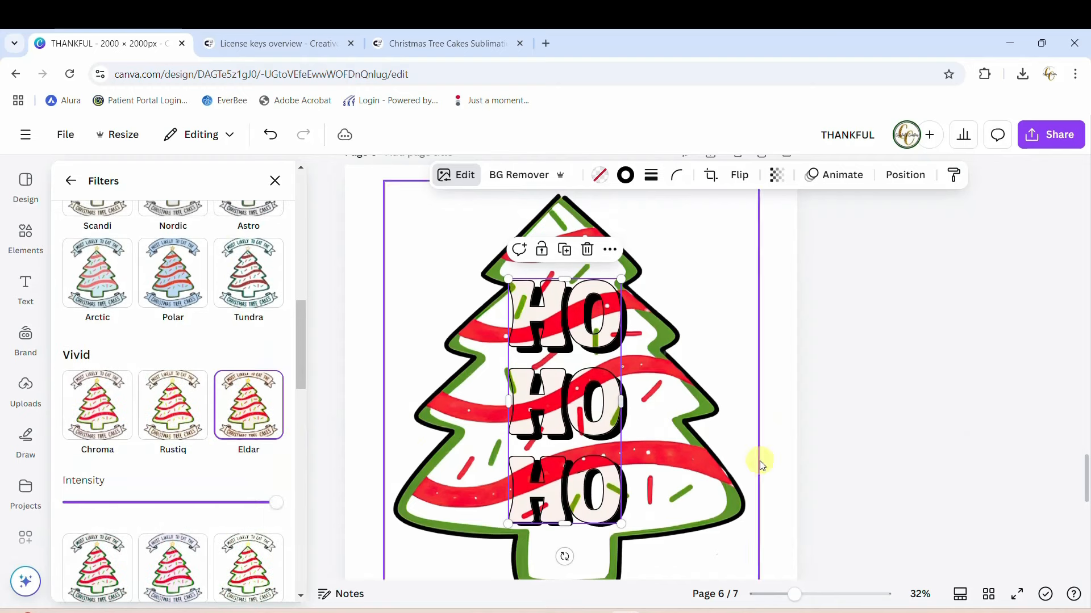
{"action": "left_click", "coordinate": [864, 460]}
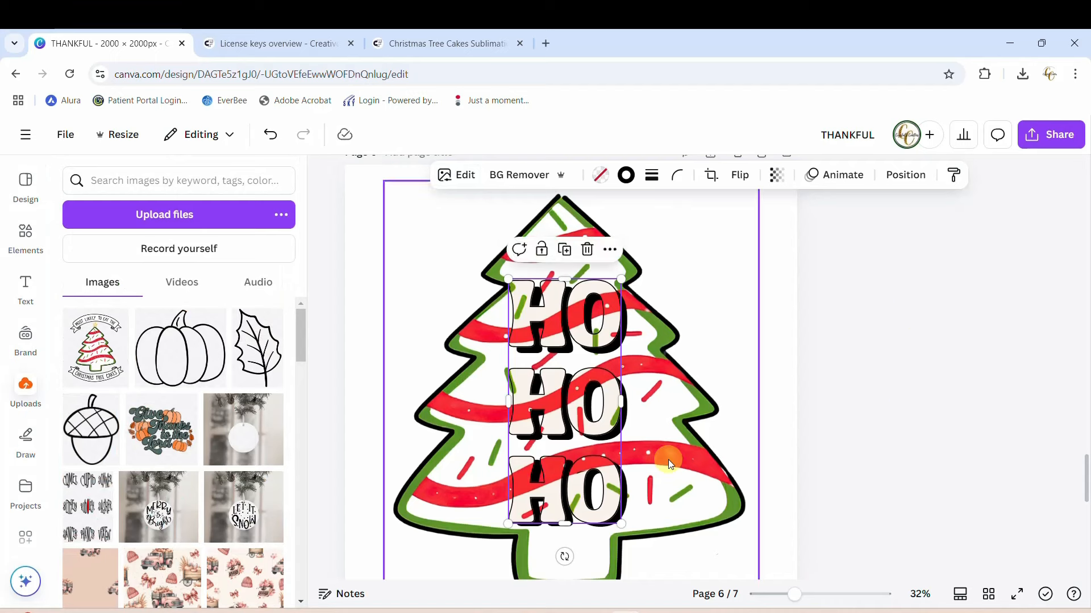
Step: Review the finished page 6 tree cake and compare it with the designs on pages 4 and 5
{"action": "scroll", "coordinate": [676, 478], "scroll_direction": "down", "scroll_amount": 1}
{"action": "left_click_drag", "start_coordinate": [795, 594], "coordinate": [783, 594]}
{"action": "left_click", "coordinate": [825, 551]}
{"action": "scroll", "coordinate": [825, 550], "scroll_direction": "up", "scroll_amount": 1}
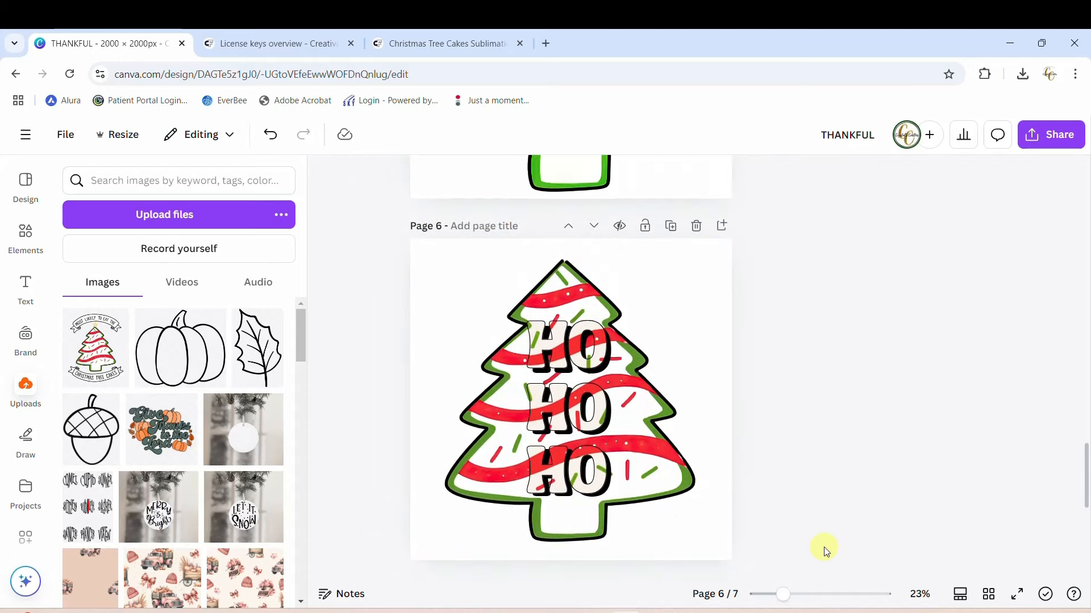
{"action": "scroll", "coordinate": [825, 551], "scroll_direction": "up", "scroll_amount": 10}
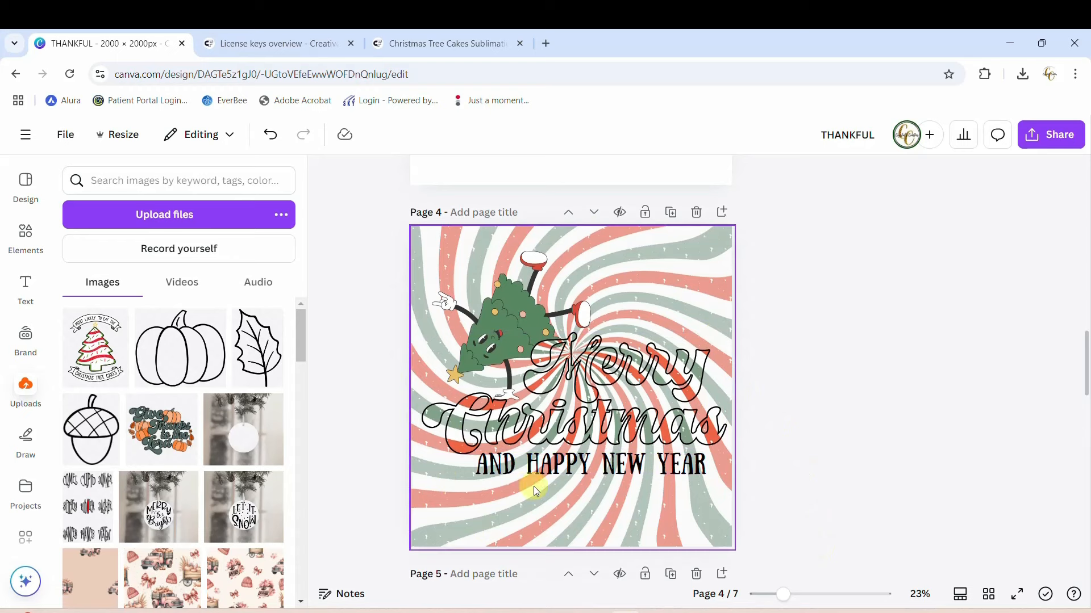
{"action": "scroll", "coordinate": [867, 483], "scroll_direction": "down", "scroll_amount": 6}
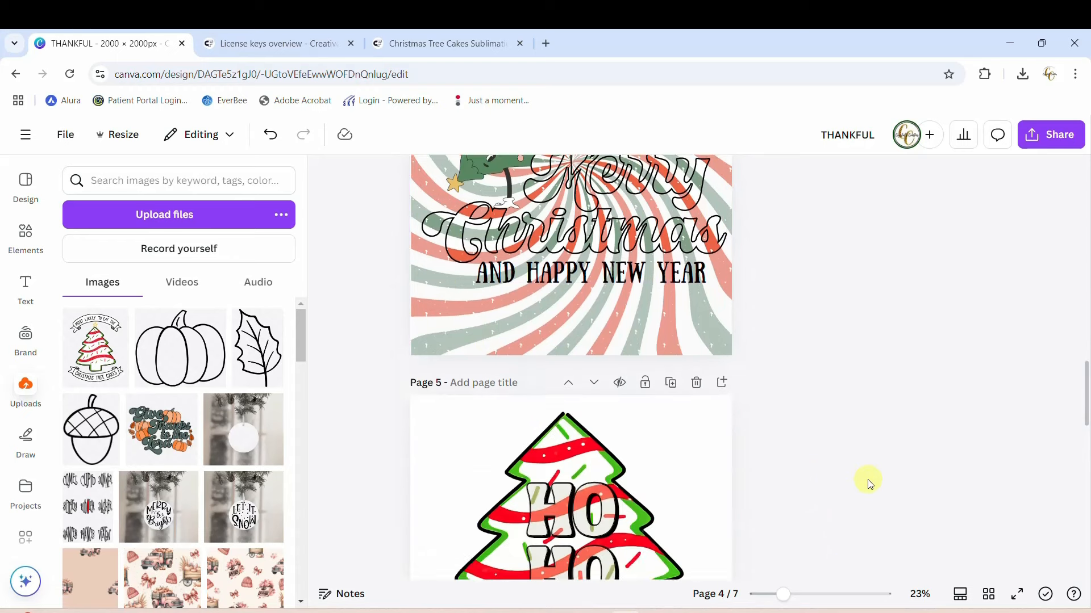
{"action": "scroll", "coordinate": [830, 507], "scroll_direction": "down", "scroll_amount": 5}
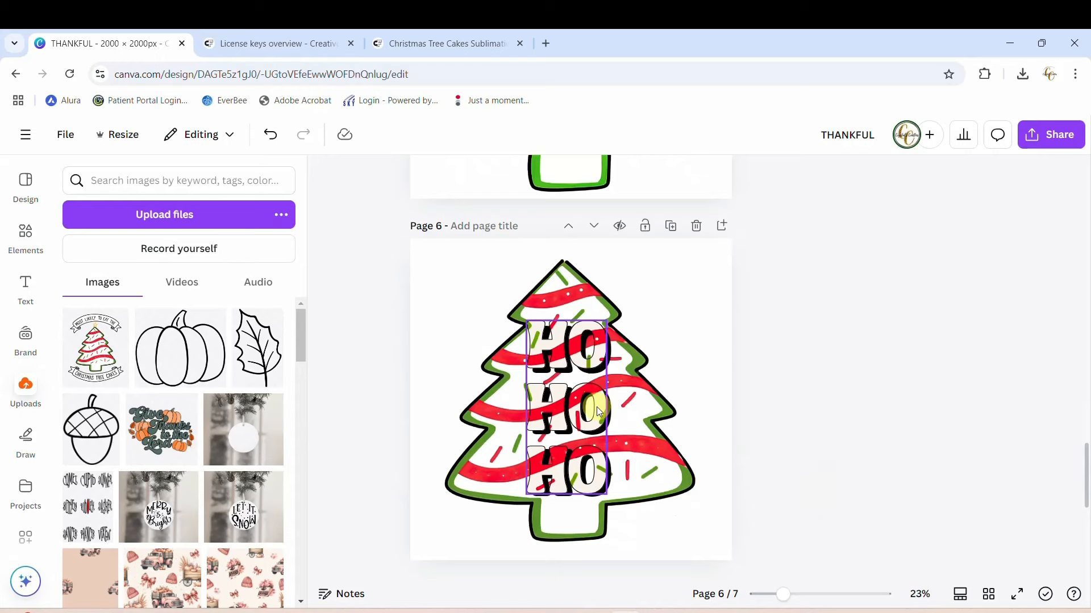
Step: Shift the patterned HO HO HO frame aside on page 6 and recolor the solid lettering behind it green
{"action": "left_click_drag", "start_coordinate": [616, 382], "coordinate": [578, 380]}
{"action": "left_click", "coordinate": [600, 359]}
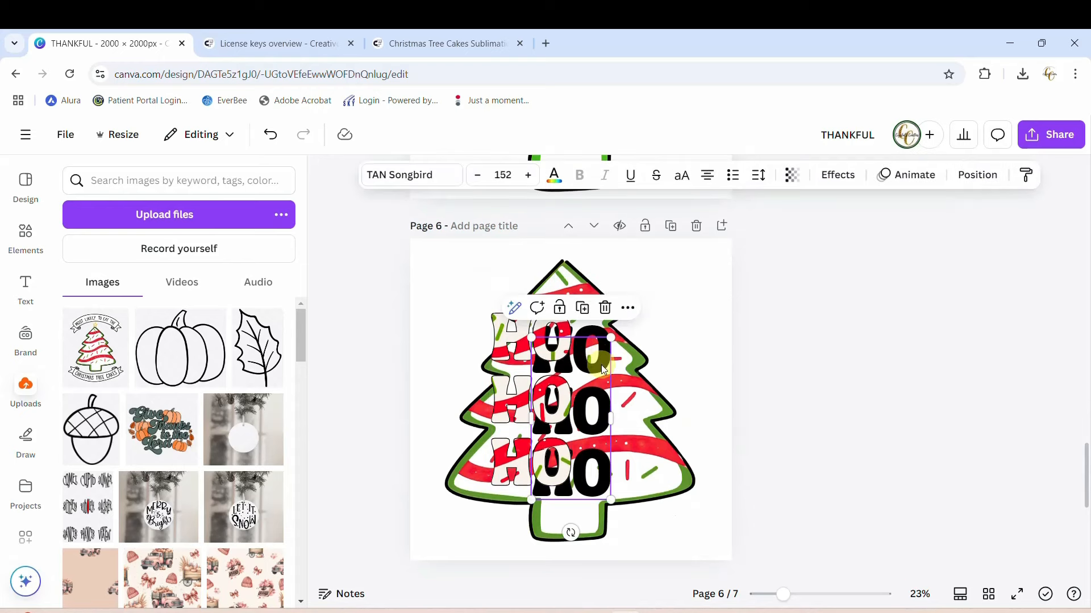
{"action": "left_click", "coordinate": [554, 175]}
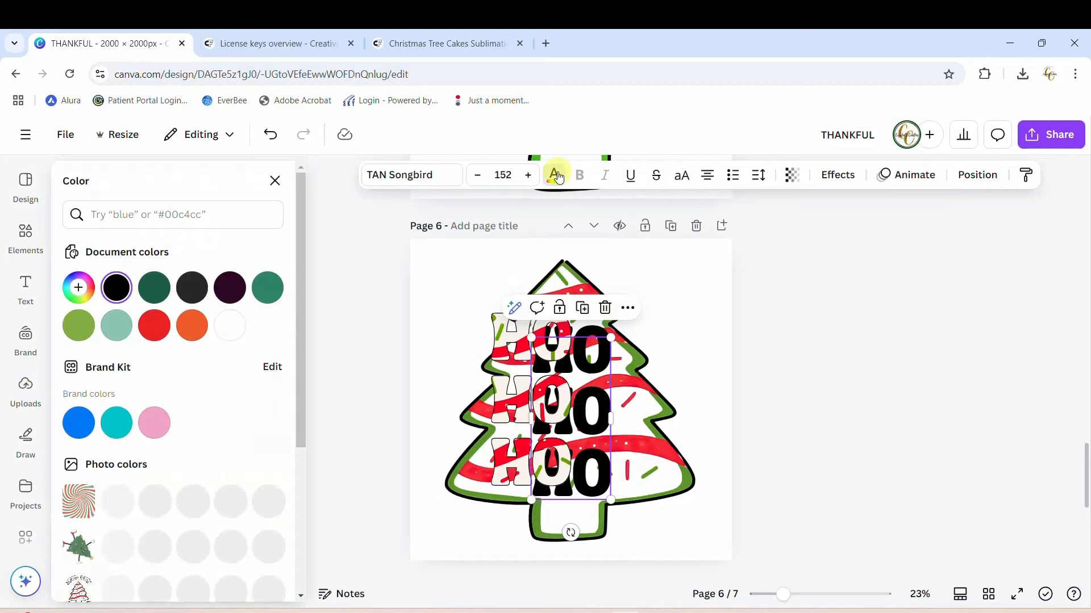
{"action": "left_click", "coordinate": [268, 288]}
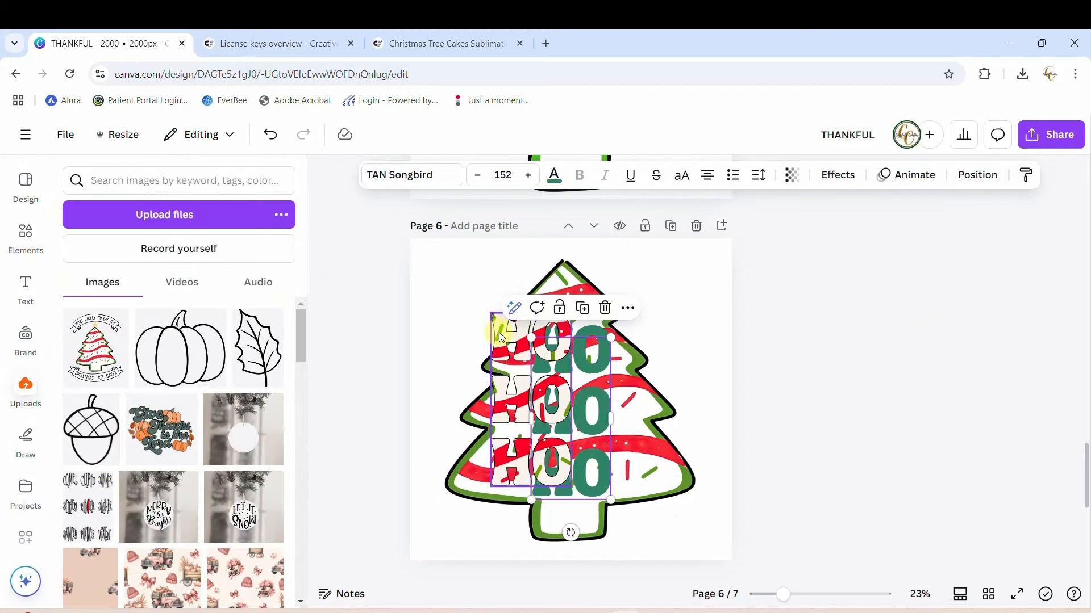
Step: Move the patterned frame back over the green lettering and nudge it into a slightly offset shadow position
{"action": "left_click_drag", "start_coordinate": [499, 322], "coordinate": [538, 342]}
{"action": "key", "text": "Left"}
{"action": "key", "text": "Left"}
{"action": "key", "text": "Left"}
{"action": "key", "text": "Left"}
{"action": "key", "text": "Left"}
{"action": "key", "text": "Left"}
{"action": "key", "text": "Left"}
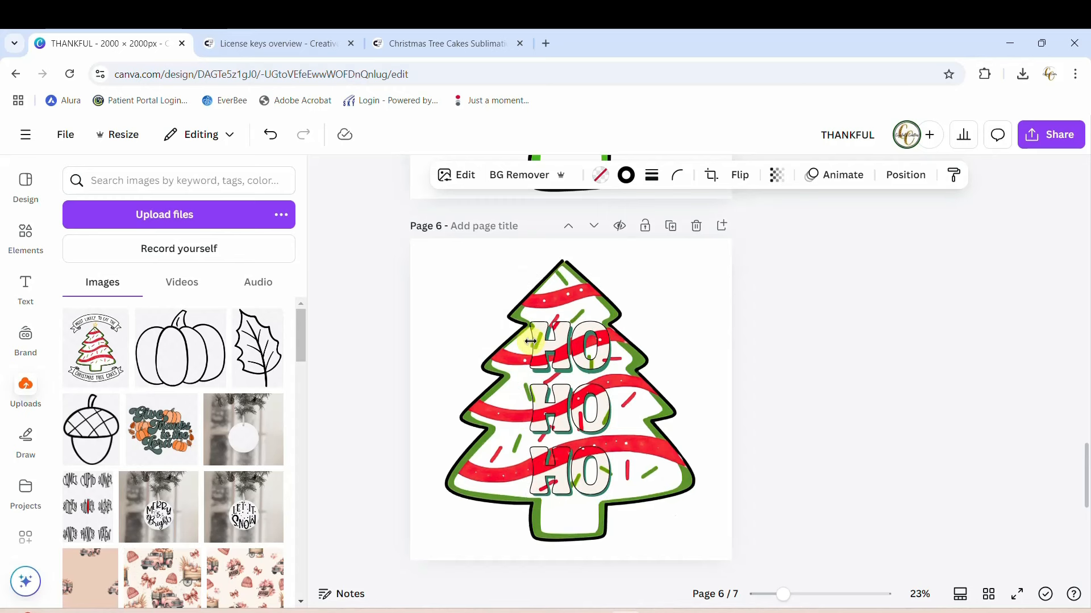
{"action": "key", "text": "Down"}
{"action": "key", "text": "Down"}
{"action": "key", "text": "Down"}
{"action": "key", "text": "Down"}
{"action": "key", "text": "Down"}
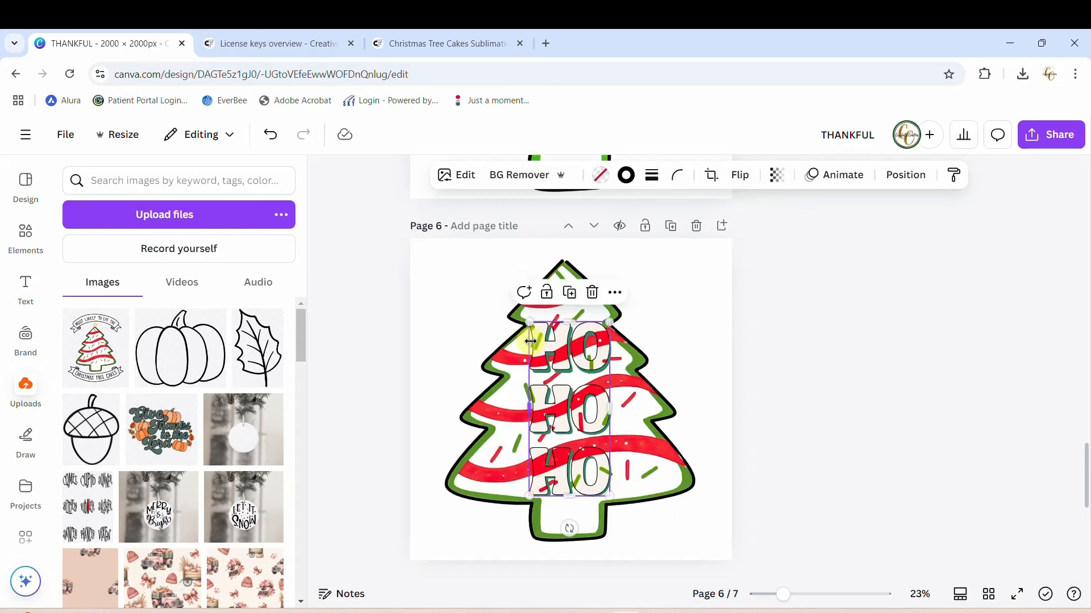
Step: Move the patterned HO HO HO frame to the upper-left area of page 6, clear of the solid lettering
{"action": "left_click_drag", "start_coordinate": [581, 357], "coordinate": [510, 389]}
{"action": "left_click", "coordinate": [607, 358]}
{"action": "key", "text": "ctrl+z"}
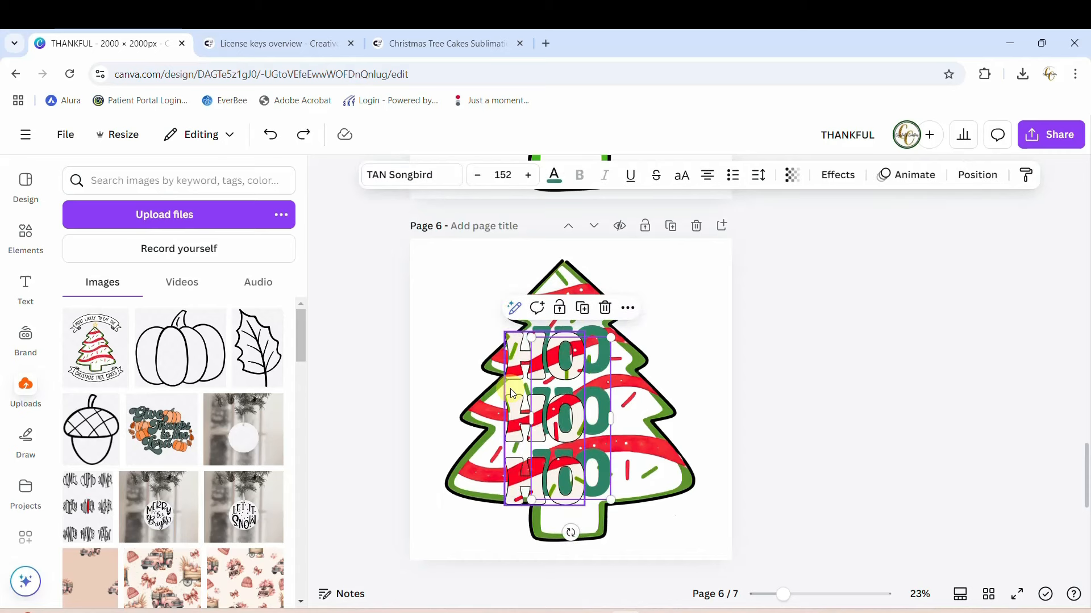
{"action": "left_click_drag", "start_coordinate": [512, 350], "coordinate": [433, 277]}
{"action": "left_click", "coordinate": [568, 360]}
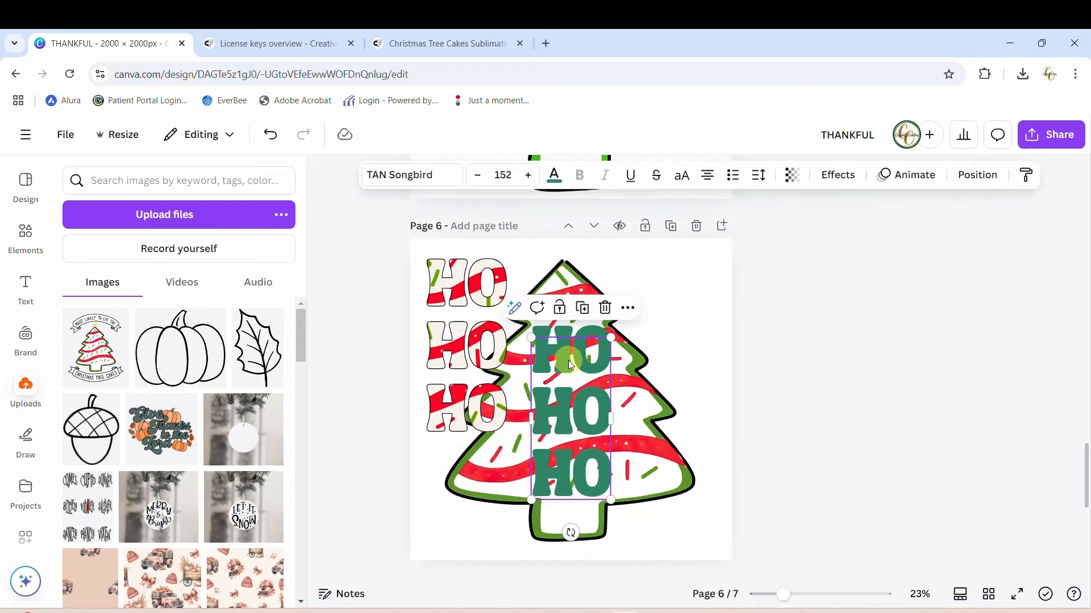
Step: Give the solid HO HO HO lettering an Outline effect in black and set its text color to black
{"action": "left_click", "coordinate": [580, 331]}
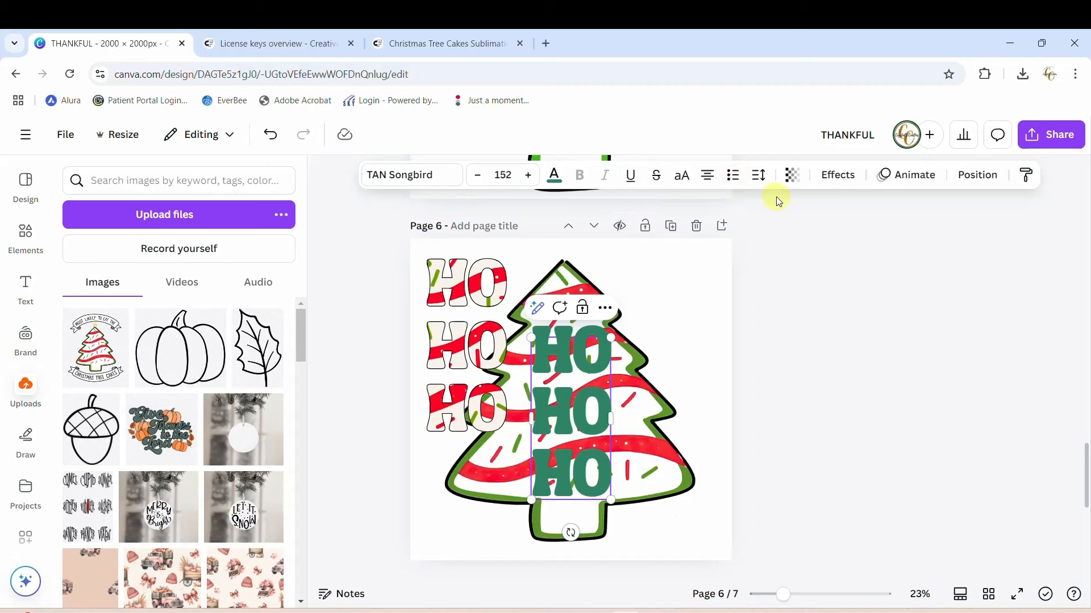
{"action": "left_click", "coordinate": [833, 176]}
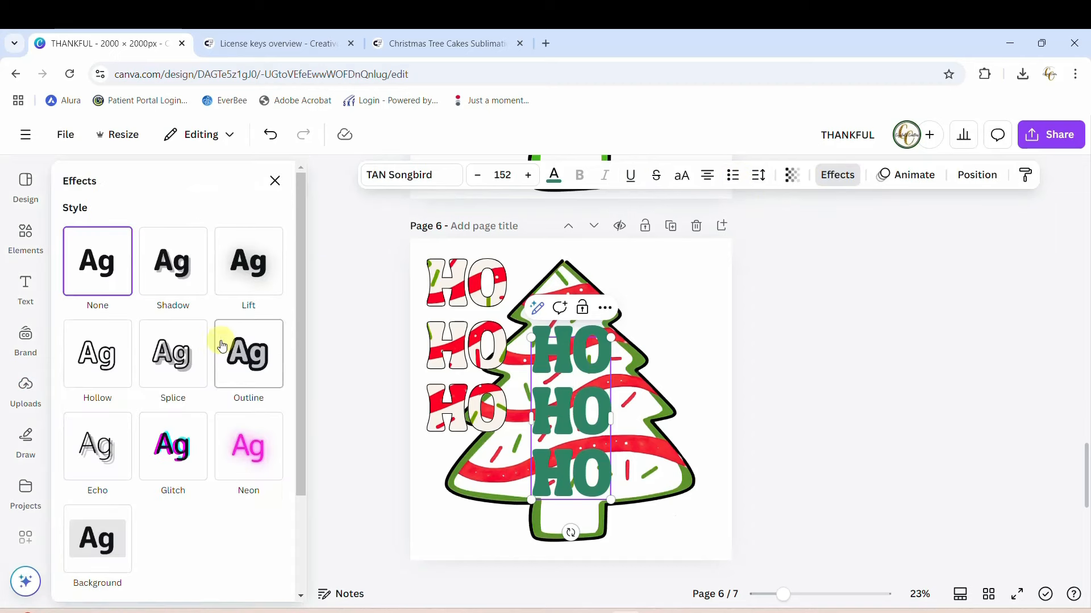
{"action": "left_click", "coordinate": [243, 356]}
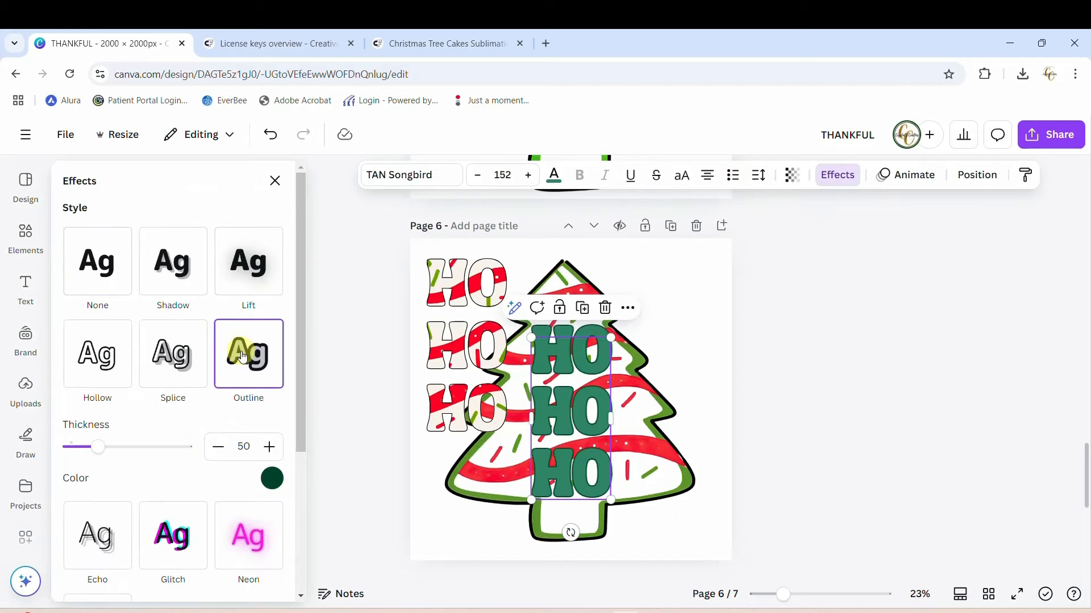
{"action": "left_click", "coordinate": [272, 478]}
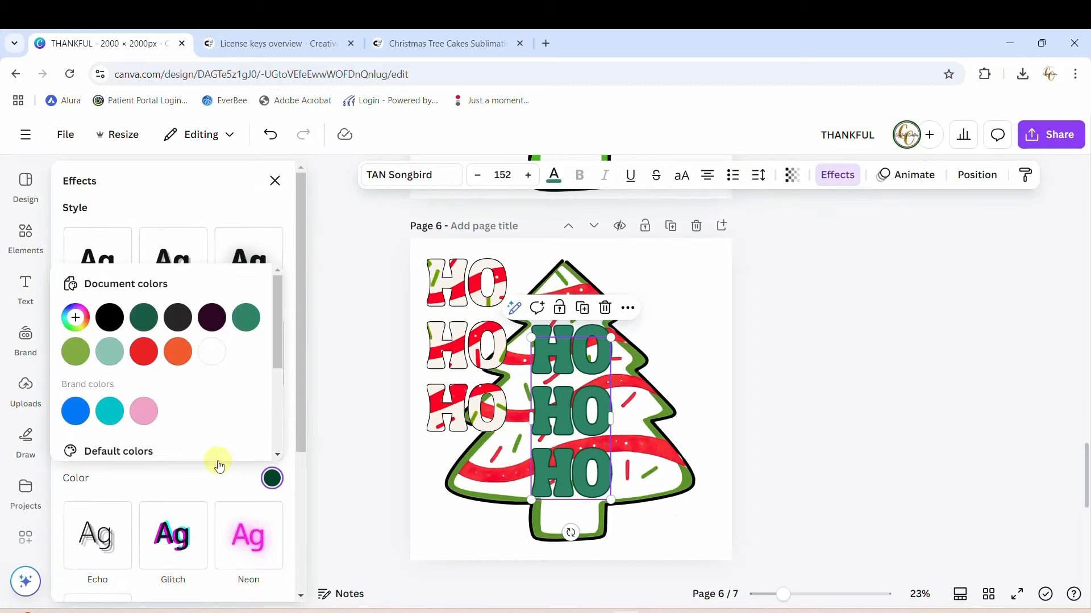
{"action": "left_click", "coordinate": [109, 317]}
{"action": "left_click", "coordinate": [553, 176]}
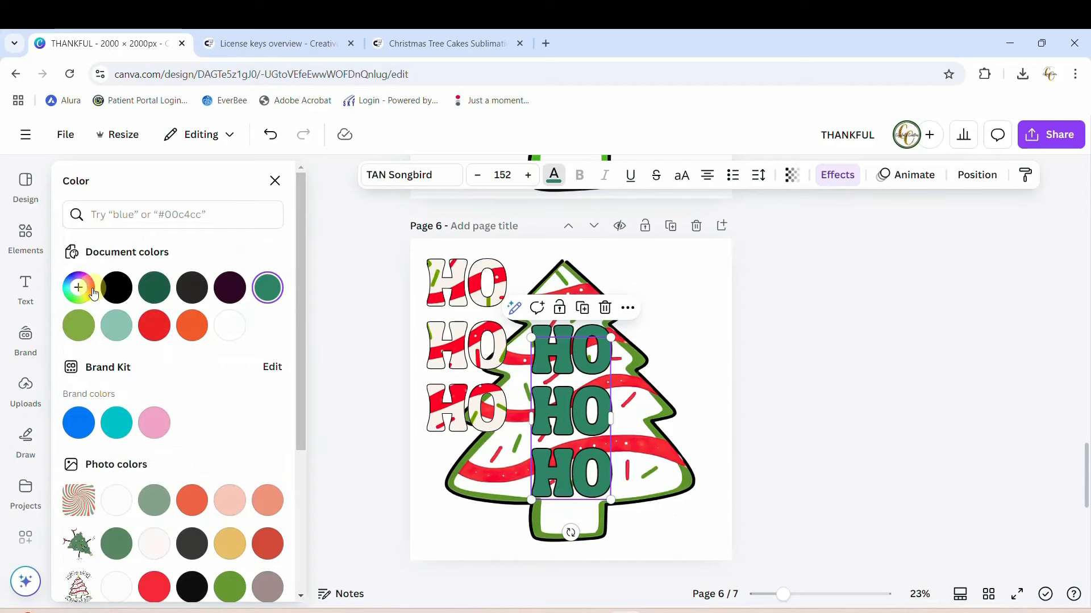
{"action": "left_click", "coordinate": [117, 288]}
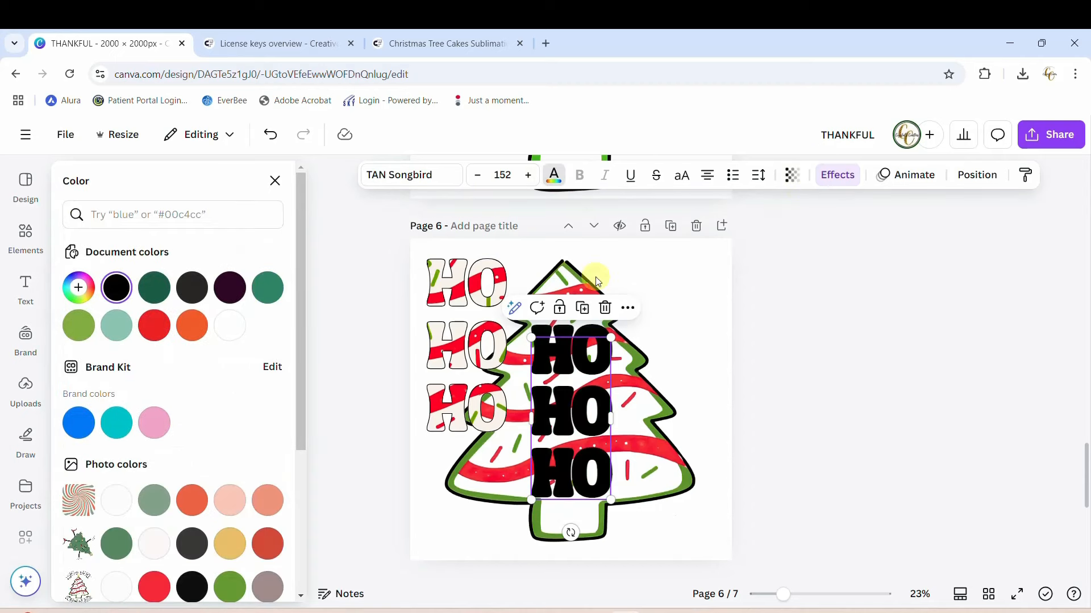
Step: Thicken the black lettering's outline slightly and move the patterned HO HO HO frame back over it
{"action": "left_click", "coordinate": [837, 175]}
{"action": "left_click_drag", "start_coordinate": [98, 452], "coordinate": [110, 448]}
{"action": "key", "text": "Escape"}
{"action": "left_click", "coordinate": [913, 449]}
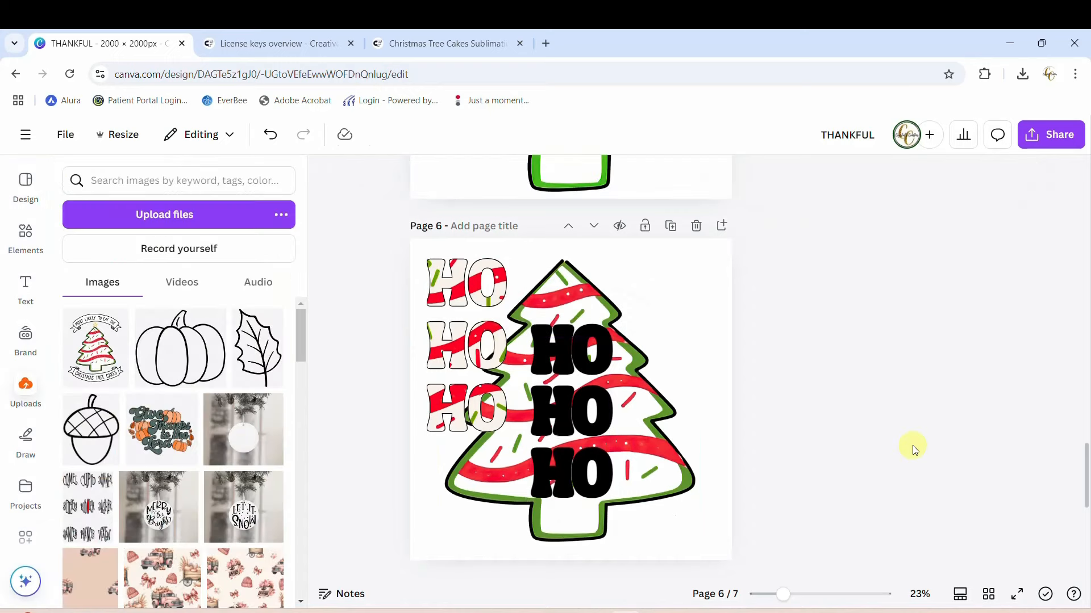
{"action": "left_click_drag", "start_coordinate": [455, 289], "coordinate": [554, 349]}
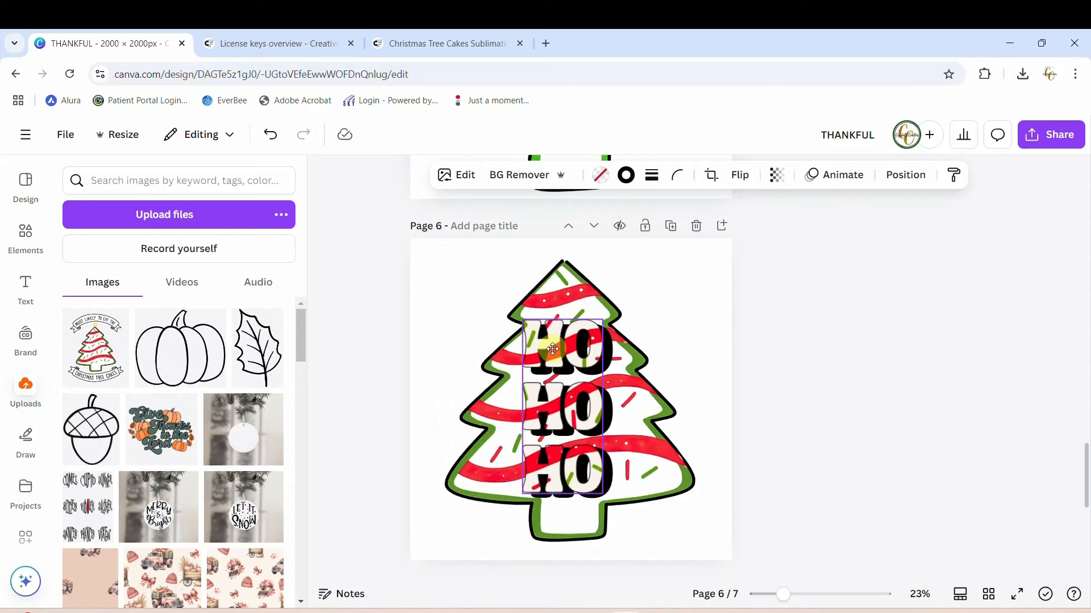
{"action": "left_click", "coordinate": [859, 371]}
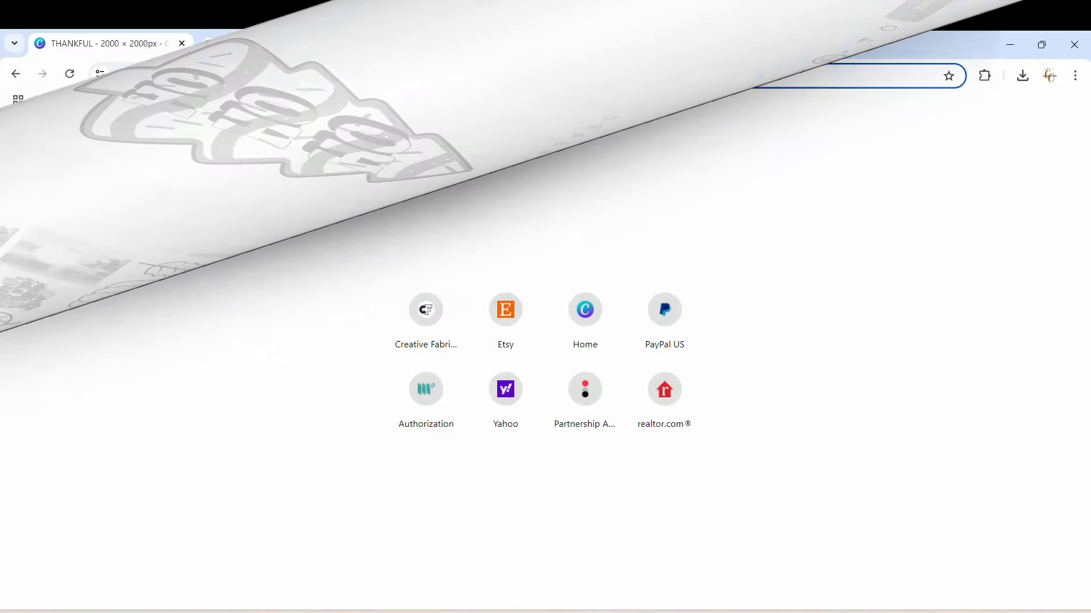
Step: Go to Photopea in the browser and open the THANKFUL PNG file from the Downloads folder
{"action": "type", "text": "ph"}
{"action": "key", "text": "Return"}
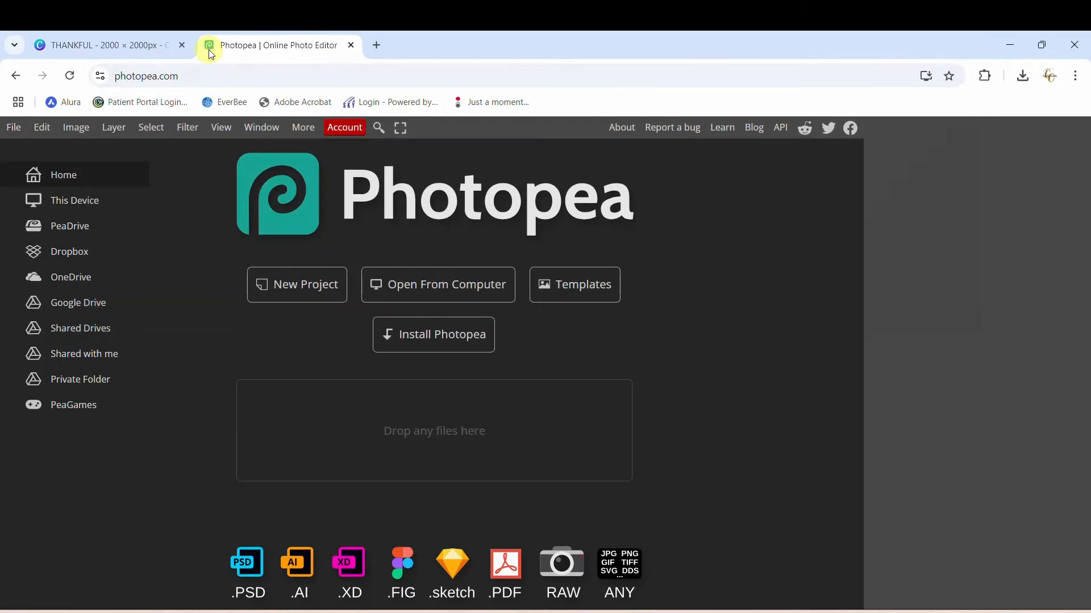
{"action": "left_click", "coordinate": [455, 295]}
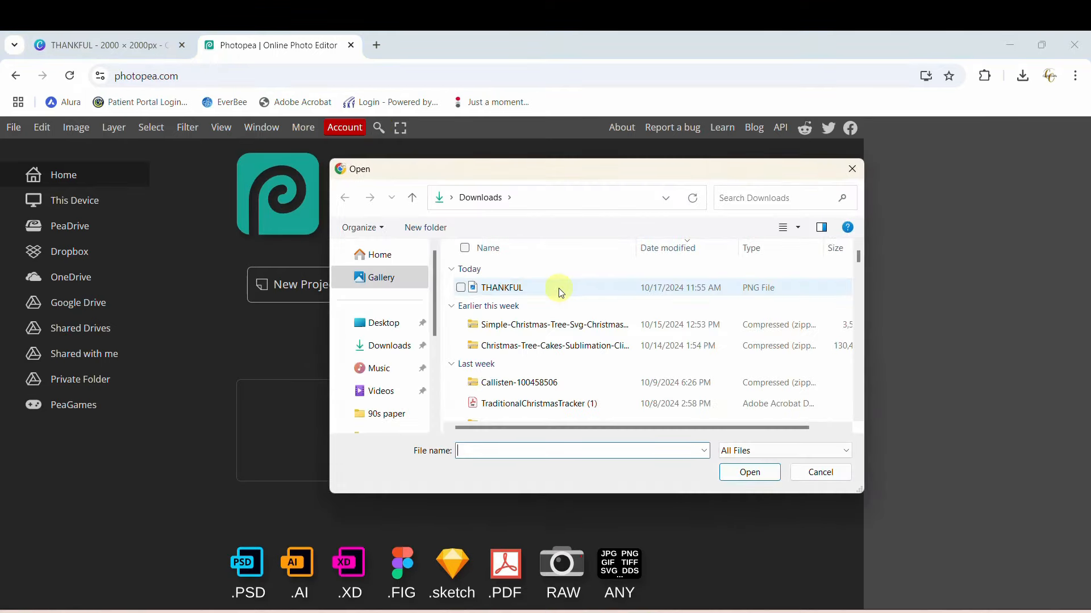
{"action": "left_click", "coordinate": [503, 288]}
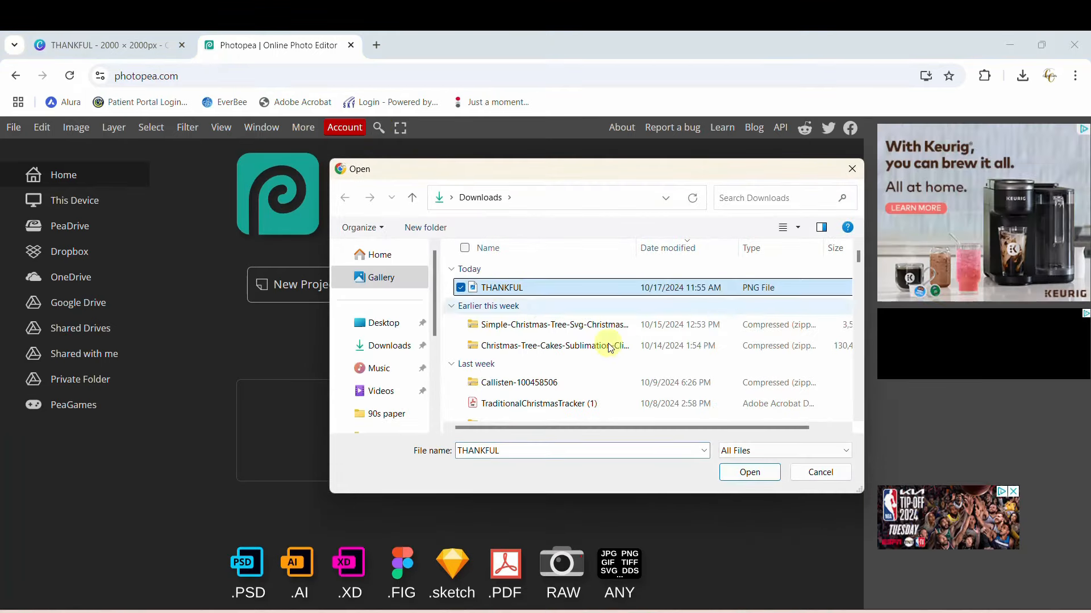
{"action": "left_click", "coordinate": [762, 470]}
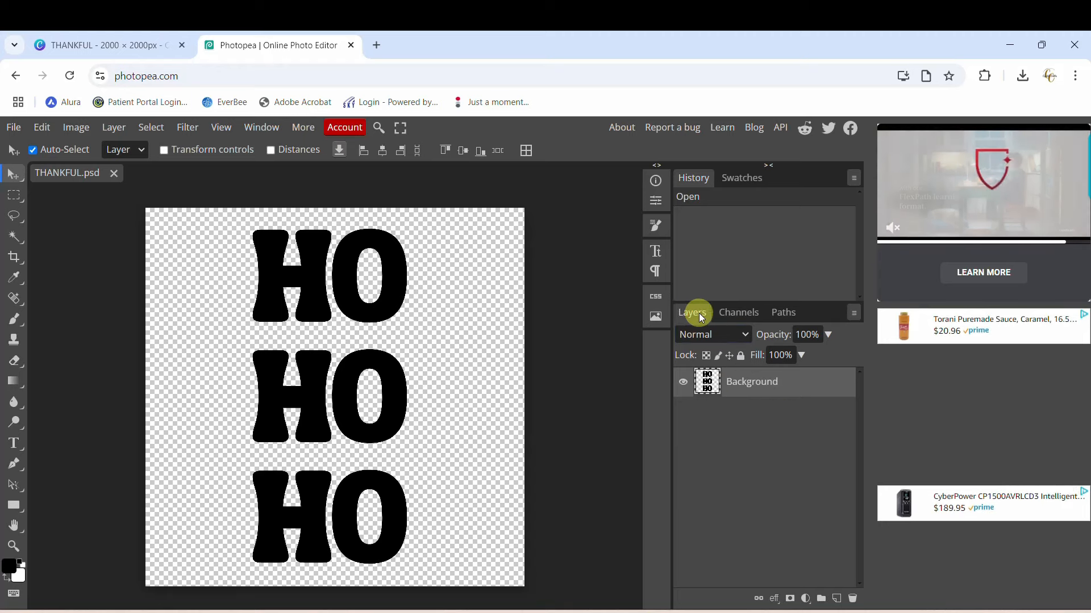
Step: Select the pixels of the Background layer's HO HO HO lettering and convert the selection to a path
{"action": "right_click", "coordinate": [738, 389]}
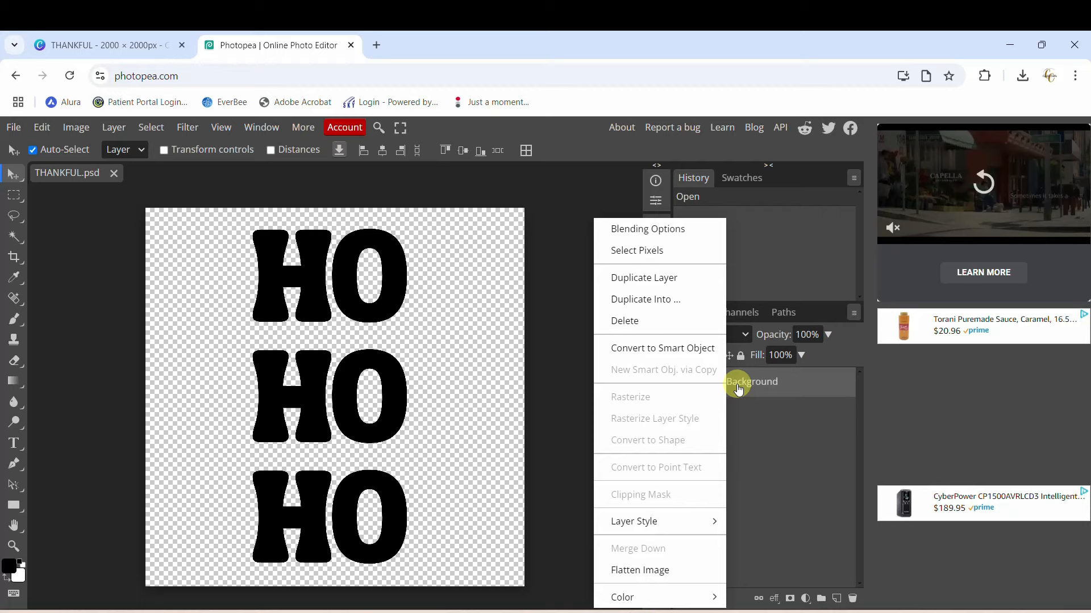
{"action": "left_click", "coordinate": [645, 251]}
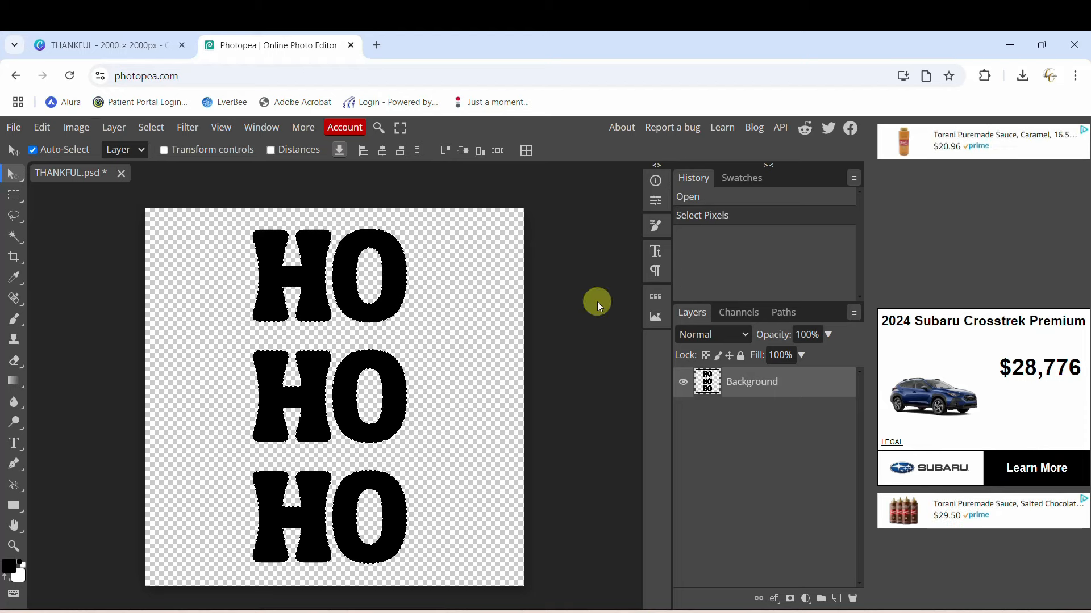
{"action": "left_click", "coordinate": [788, 316]}
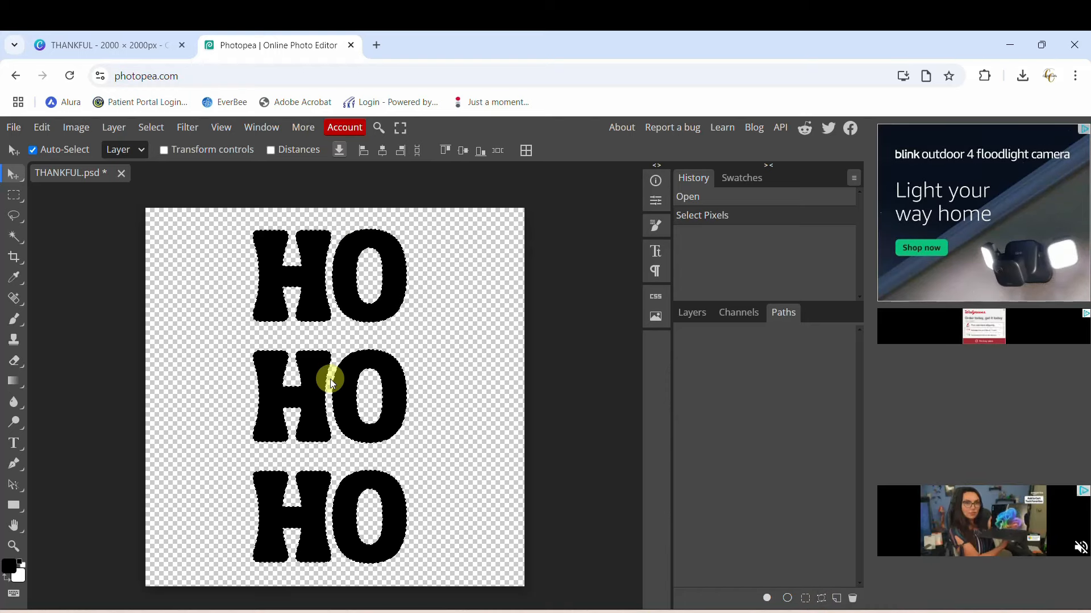
{"action": "left_click", "coordinate": [821, 600]}
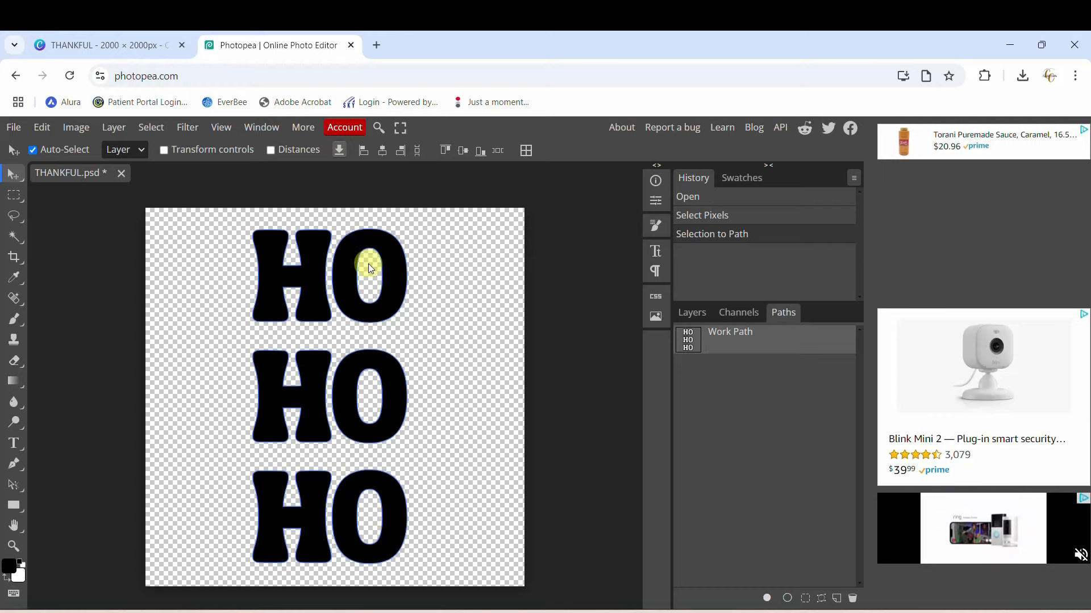
Step: Add a vector mask to the Background layer from the current path
{"action": "left_click", "coordinate": [685, 313]}
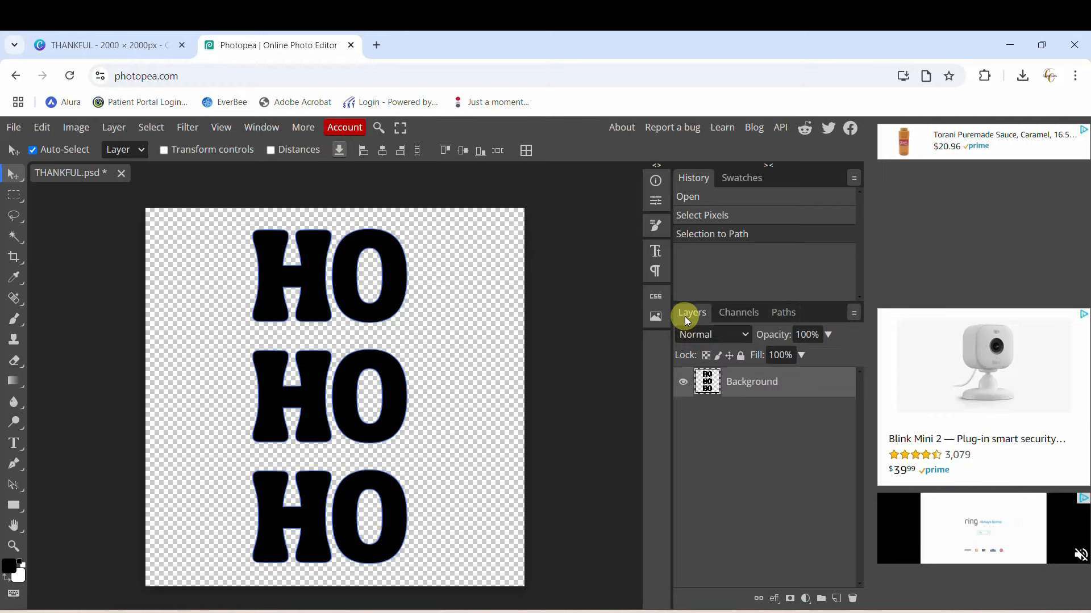
{"action": "left_click", "coordinate": [123, 129]}
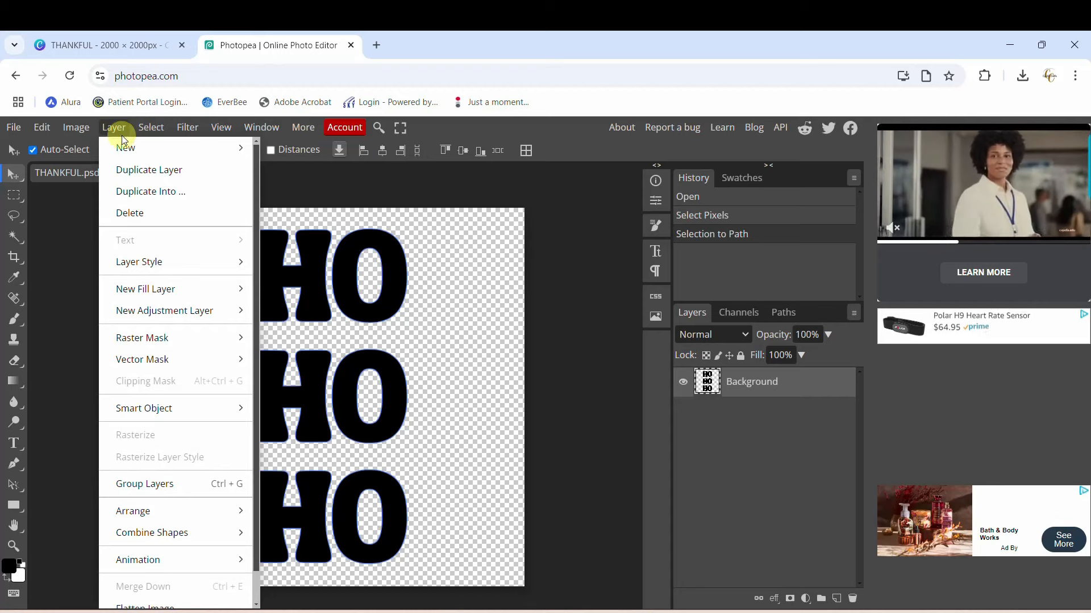
{"action": "mouse_move", "coordinate": [142, 362]}
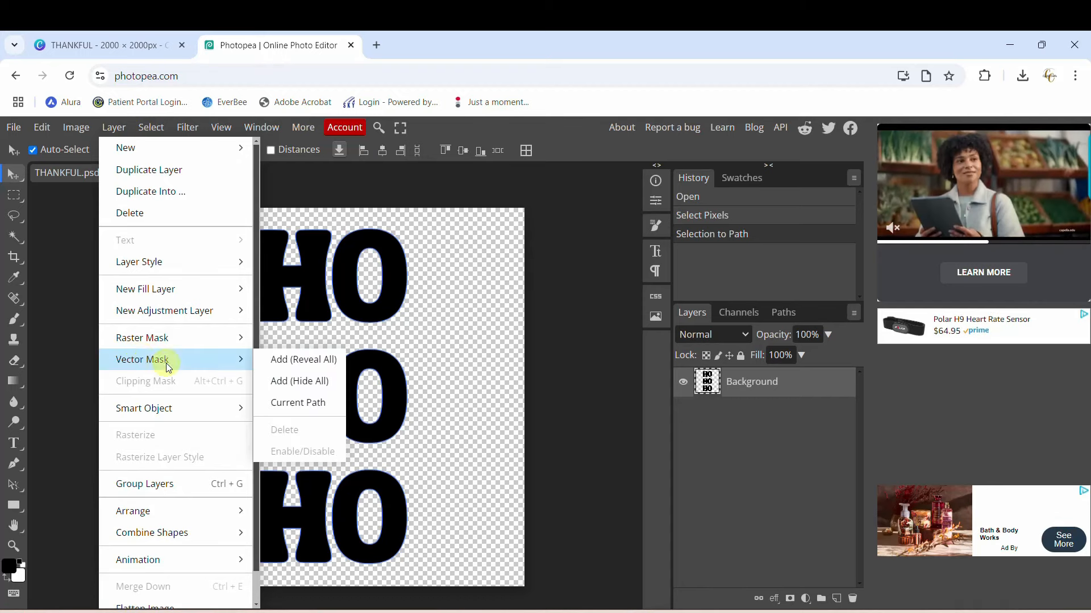
{"action": "left_click", "coordinate": [306, 408]}
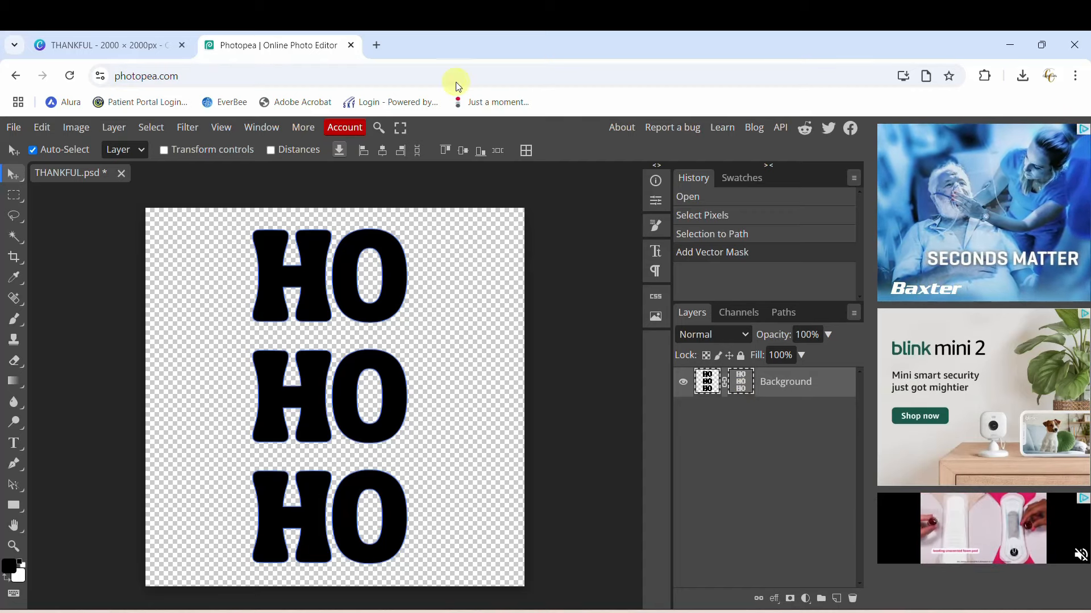
Step: Export the vectorized lettering as a PDF named THANKFUL at 2000 × 2000 px, and close the opened PDF
{"action": "left_click", "coordinate": [13, 127]}
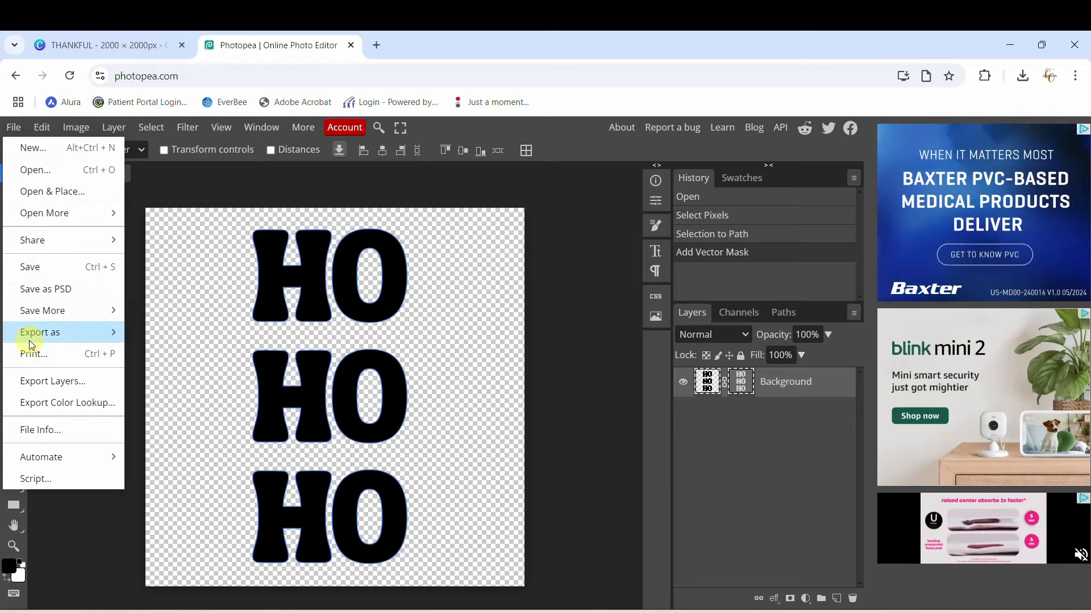
{"action": "mouse_move", "coordinate": [31, 344]}
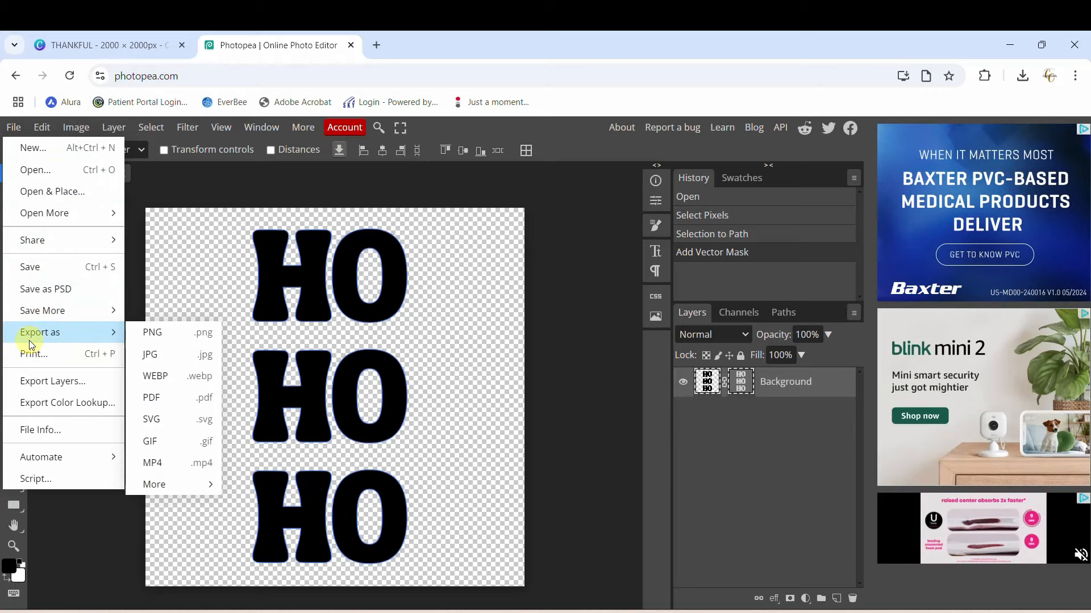
{"action": "left_click", "coordinate": [152, 400]}
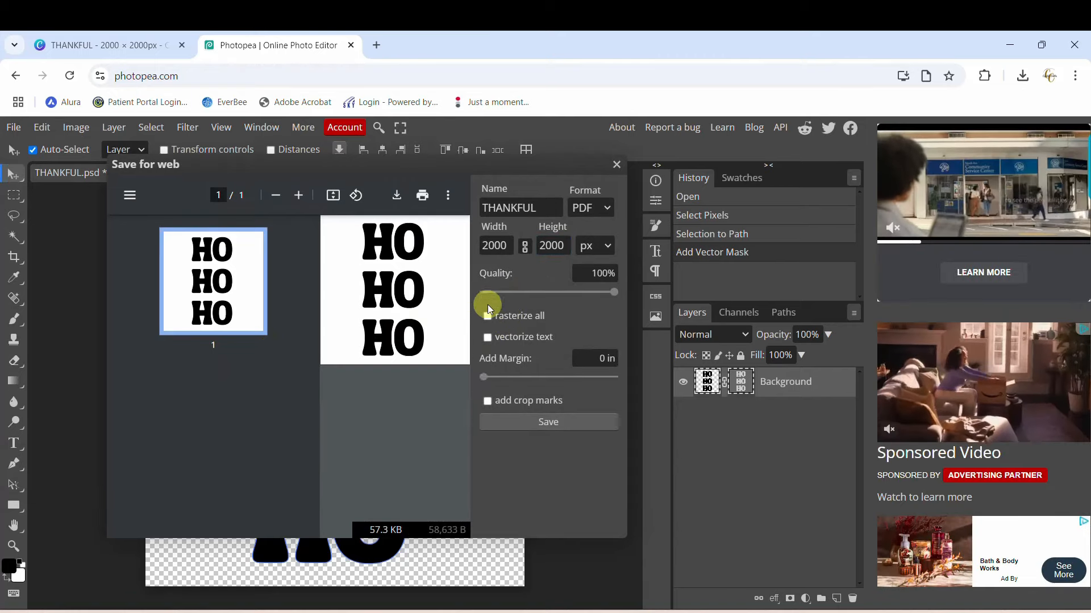
{"action": "left_click", "coordinate": [535, 422]}
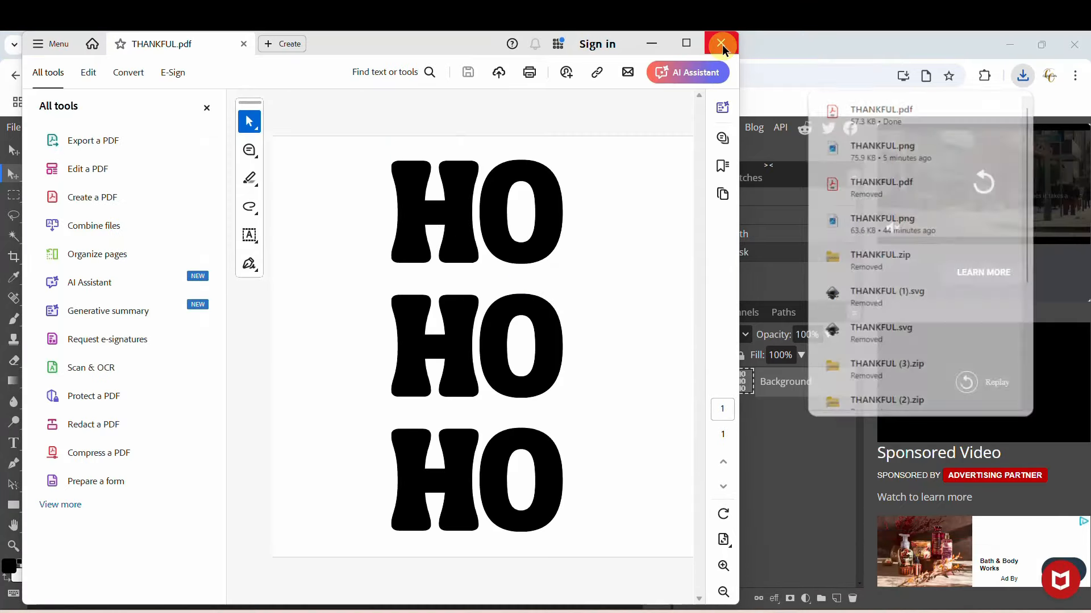
{"action": "left_click", "coordinate": [722, 46]}
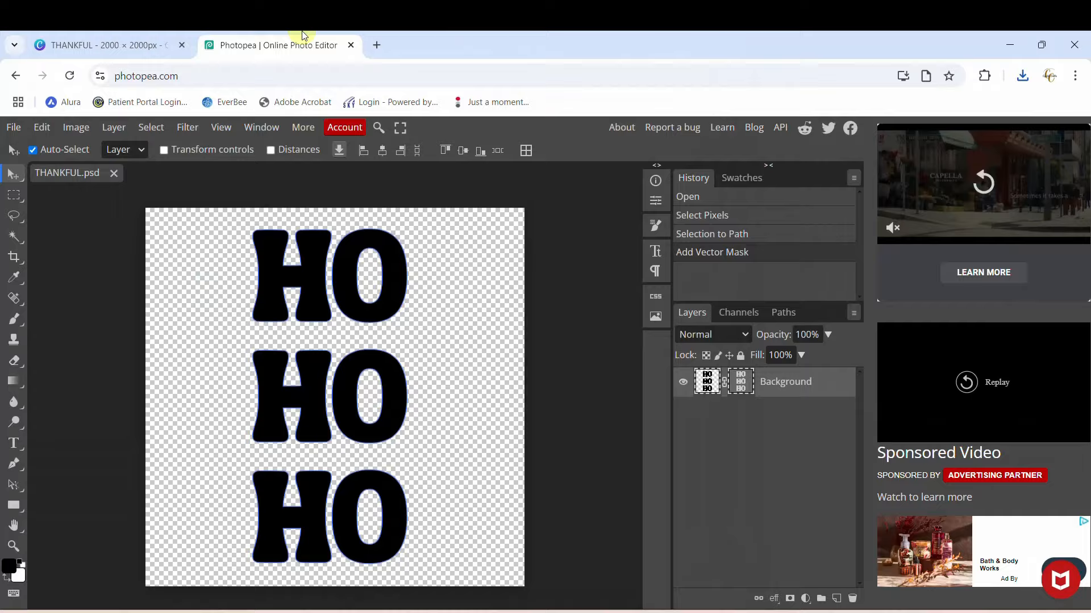
Step: Switch back to the THANKFUL design in Canva and delete the original HO HO HO lettering from page 7
{"action": "left_click", "coordinate": [86, 45]}
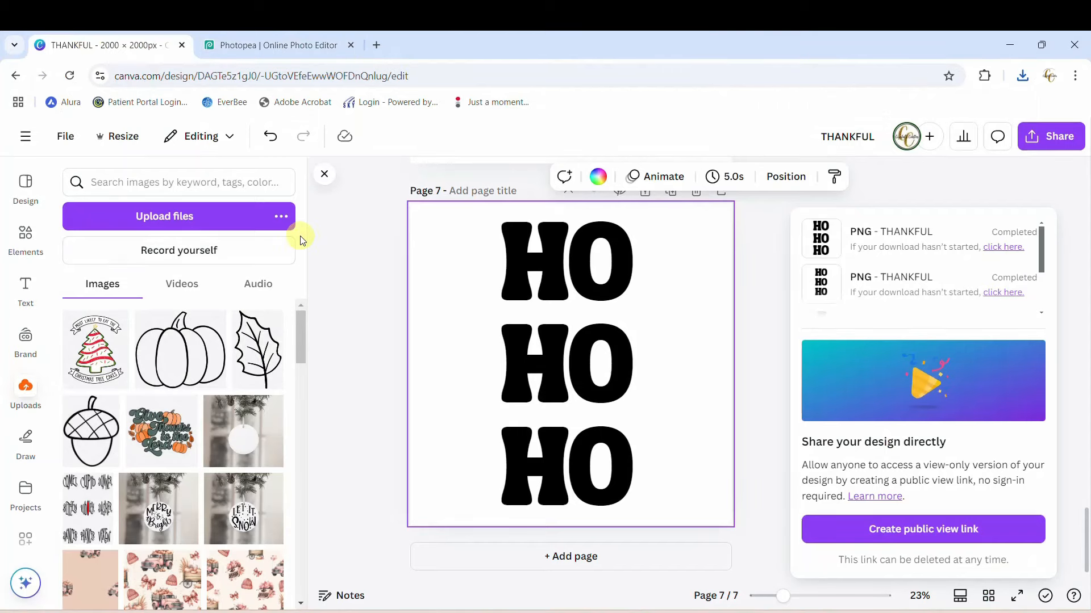
{"action": "left_click", "coordinate": [567, 463]}
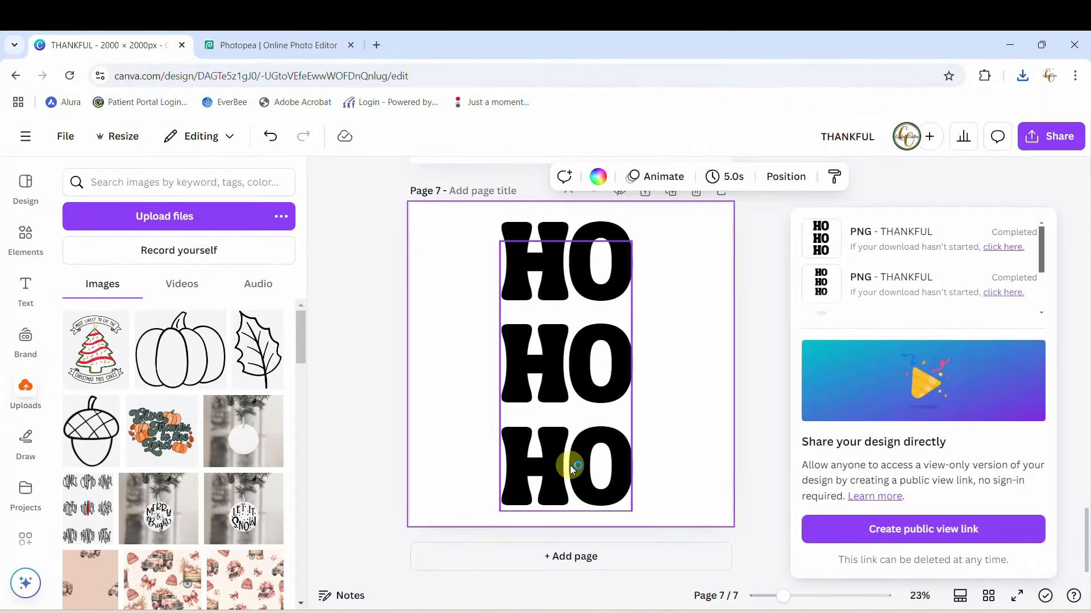
{"action": "key", "text": "Delete"}
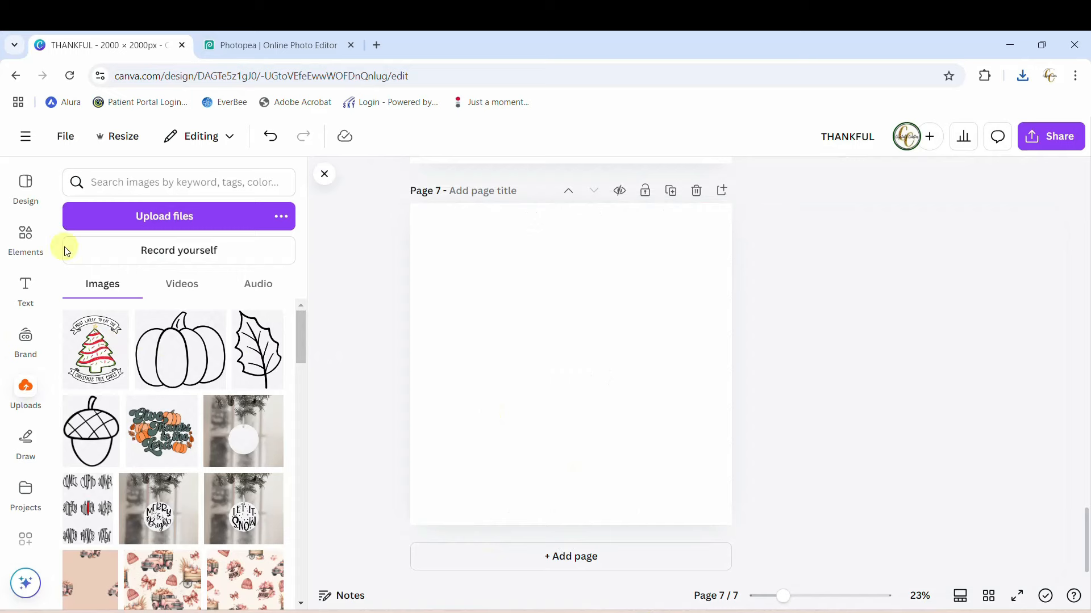
Step: Upload the THANKFUL PDF from the Downloads folder and place it from the projects on the empty page 7
{"action": "left_click", "coordinate": [126, 221]}
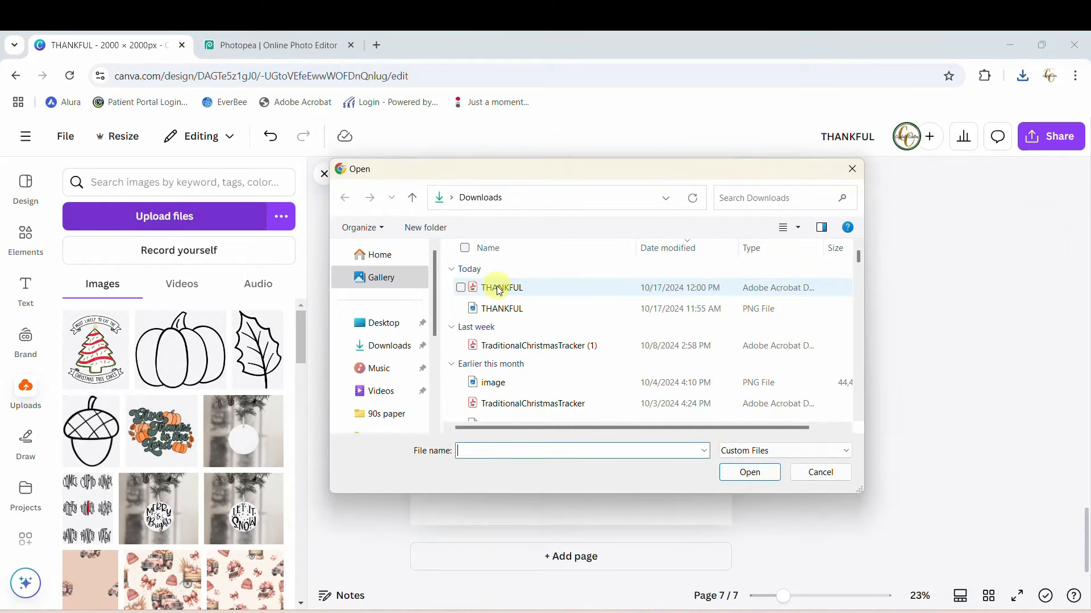
{"action": "left_click", "coordinate": [499, 290]}
{"action": "left_click", "coordinate": [770, 473]}
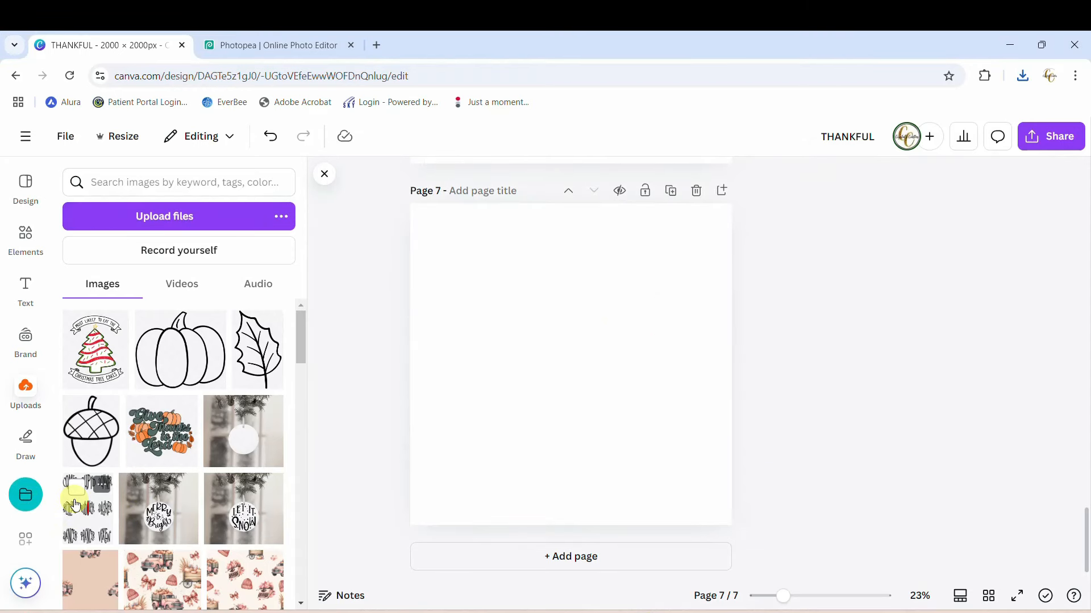
{"action": "left_click", "coordinate": [24, 495]}
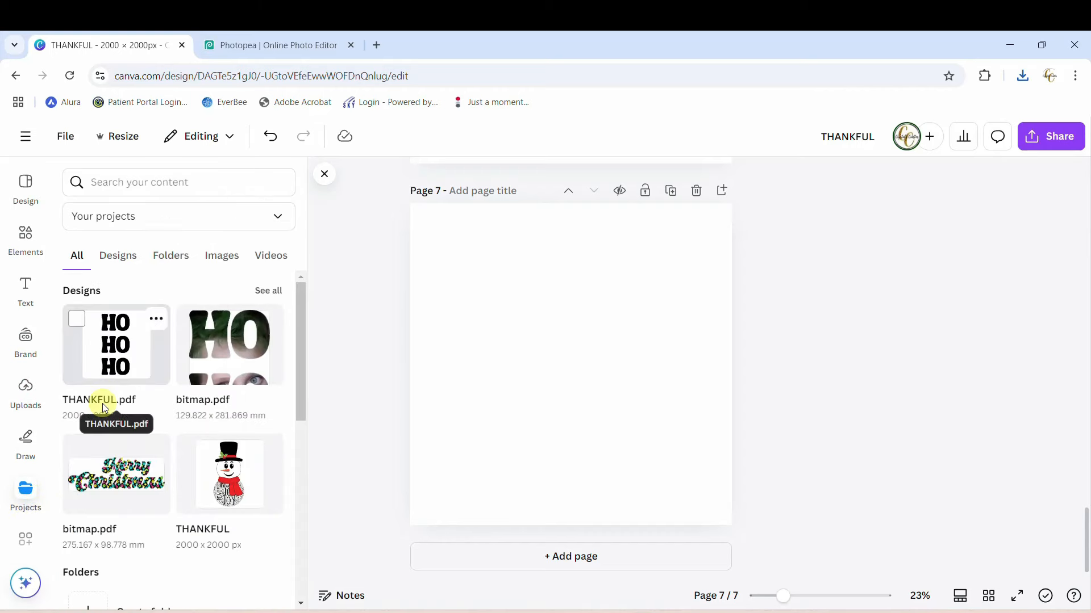
{"action": "left_click", "coordinate": [105, 364]}
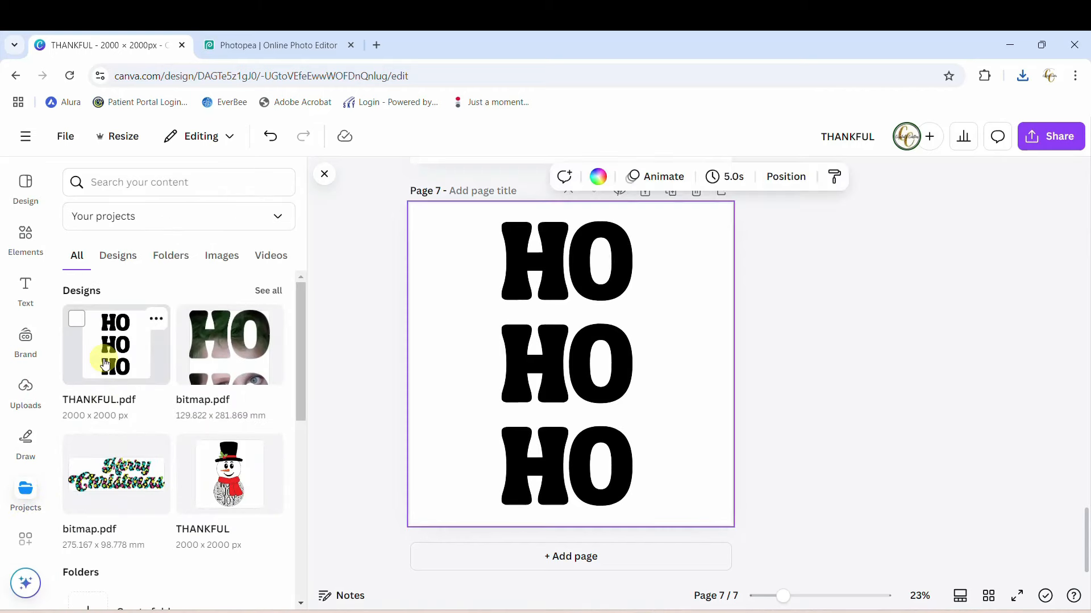
Step: Detach the black image from the HO HO HO lettering frame on page 7, delete it, and select the empty frame
{"action": "right_click", "coordinate": [610, 403]}
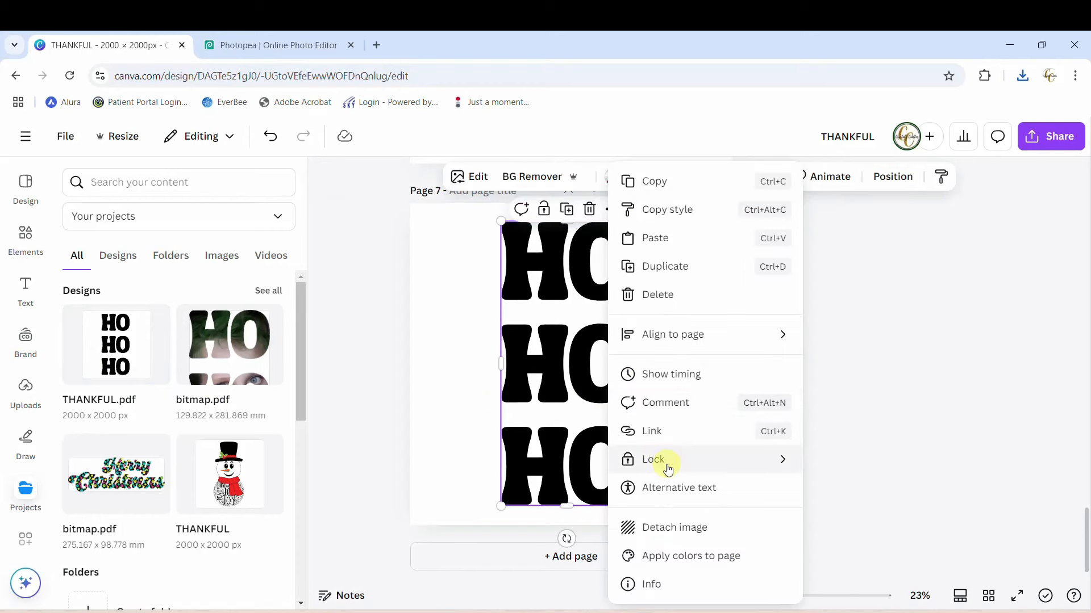
{"action": "left_click", "coordinate": [678, 525]}
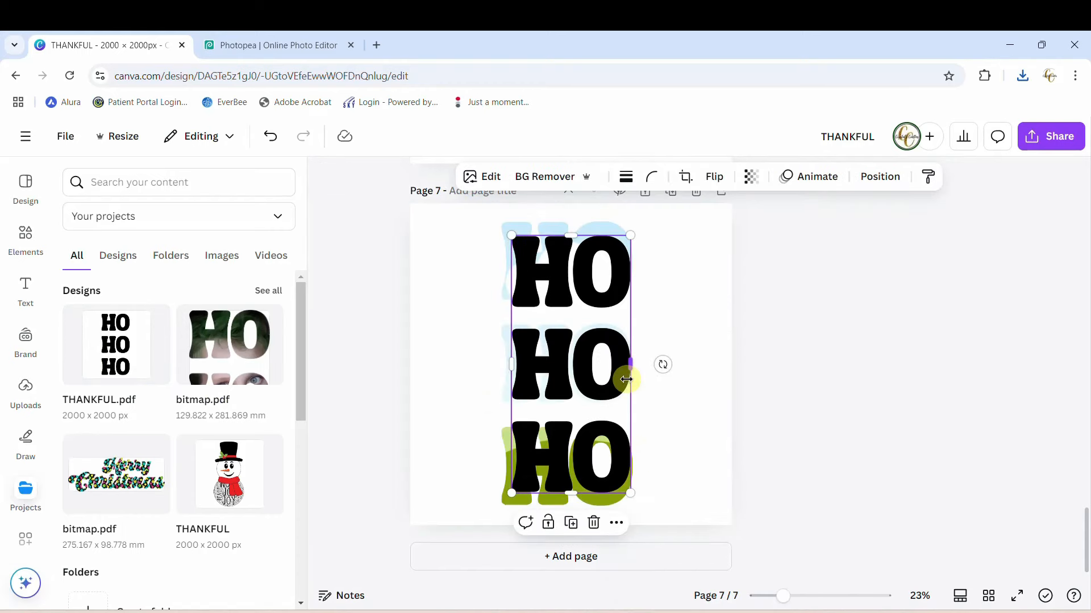
{"action": "left_click_drag", "start_coordinate": [629, 369], "coordinate": [660, 394]}
{"action": "key", "text": "Delete"}
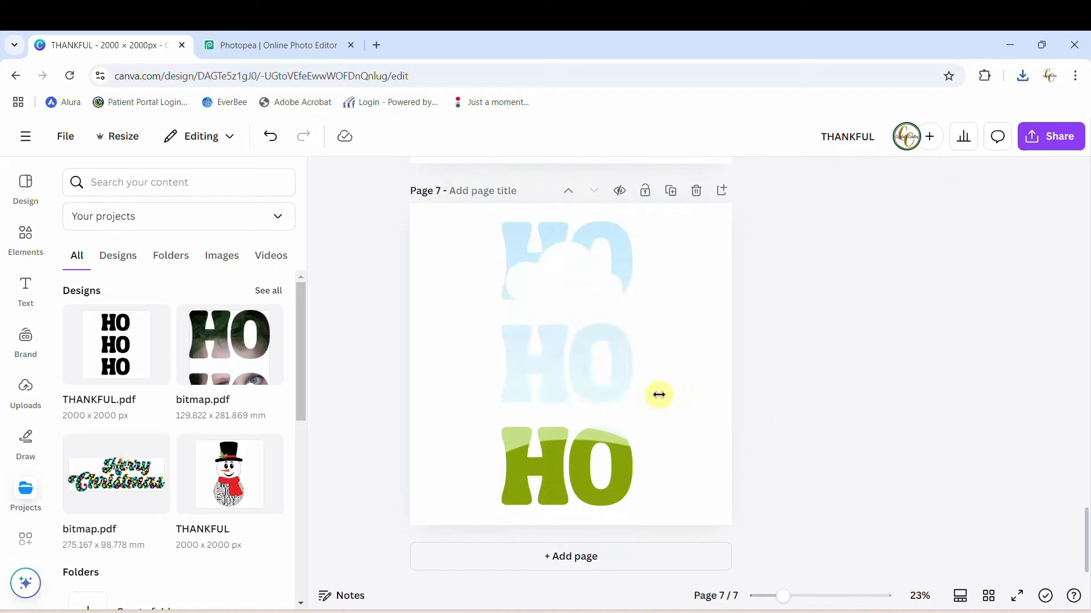
{"action": "left_click", "coordinate": [578, 413]}
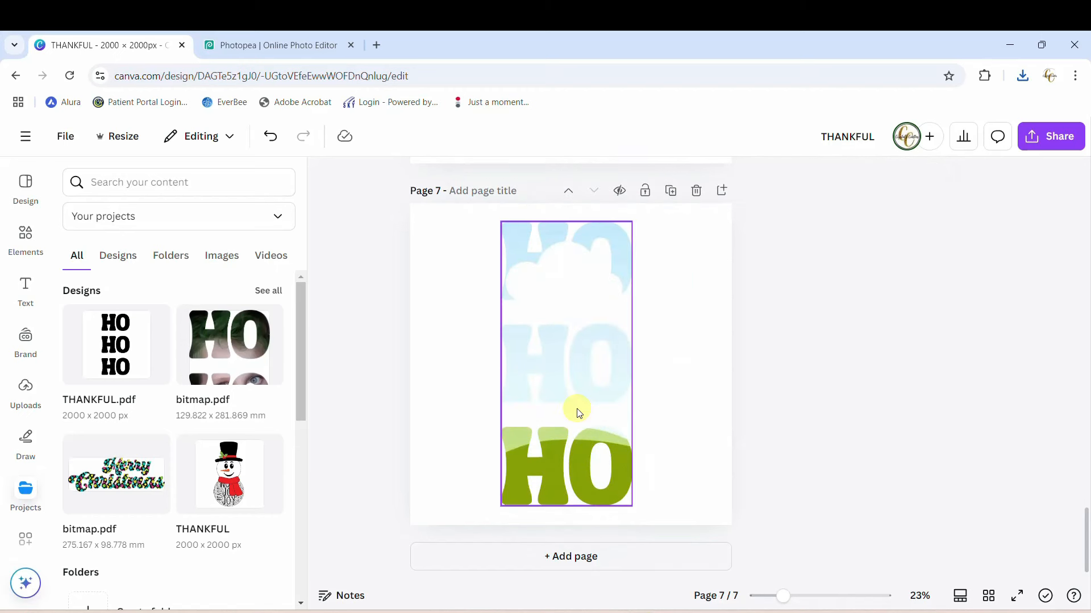